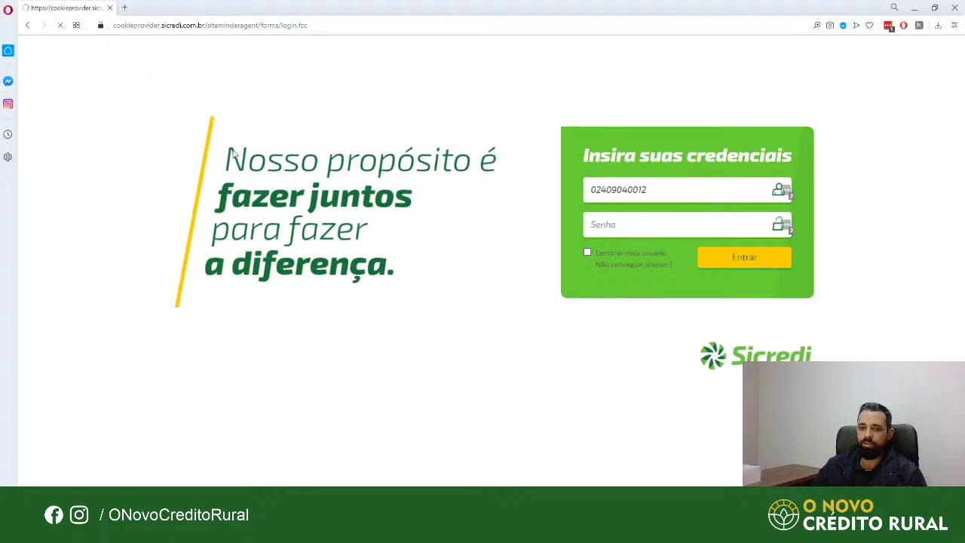
Sign in to the Sicredi portal, filling in the password from the saved Portal Agro Sicredi credentials
{"action": "left_click", "coordinate": [278, 25]}
{"action": "left_click", "coordinate": [626, 224]}
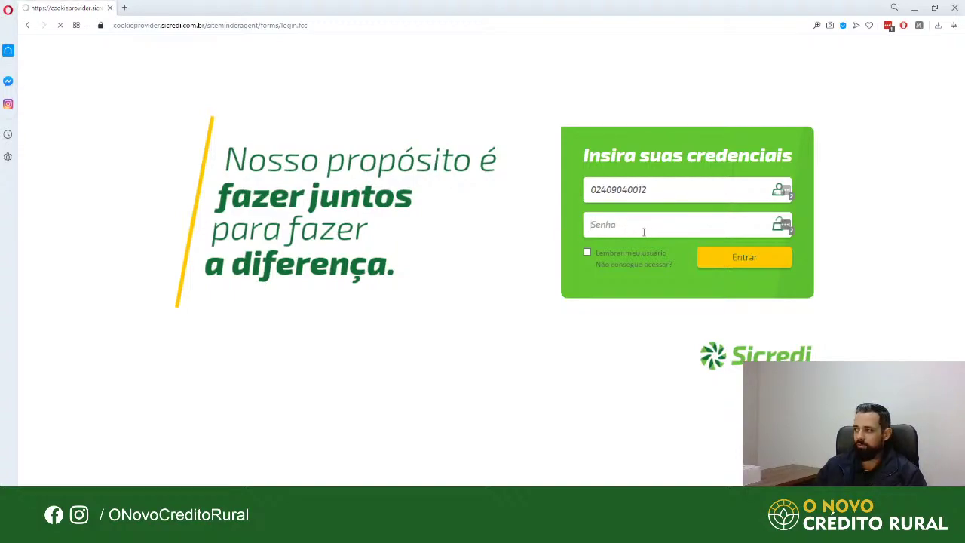
{"action": "left_click", "coordinate": [784, 226]}
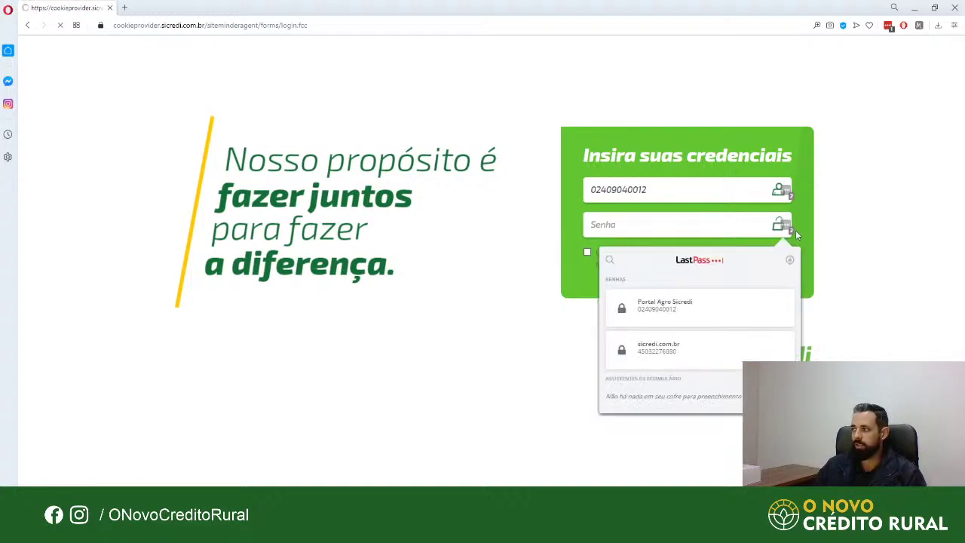
{"action": "left_click", "coordinate": [673, 314]}
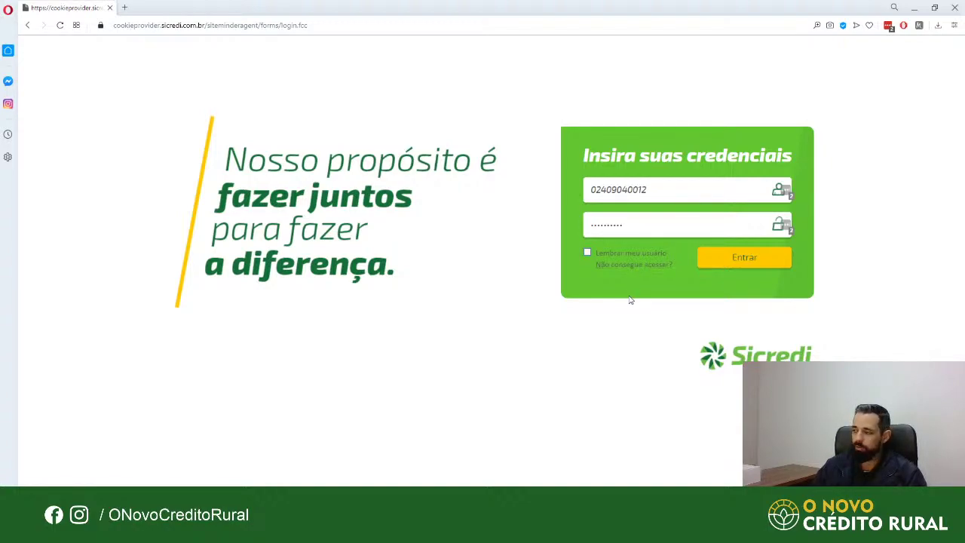
{"action": "left_click", "coordinate": [721, 267]}
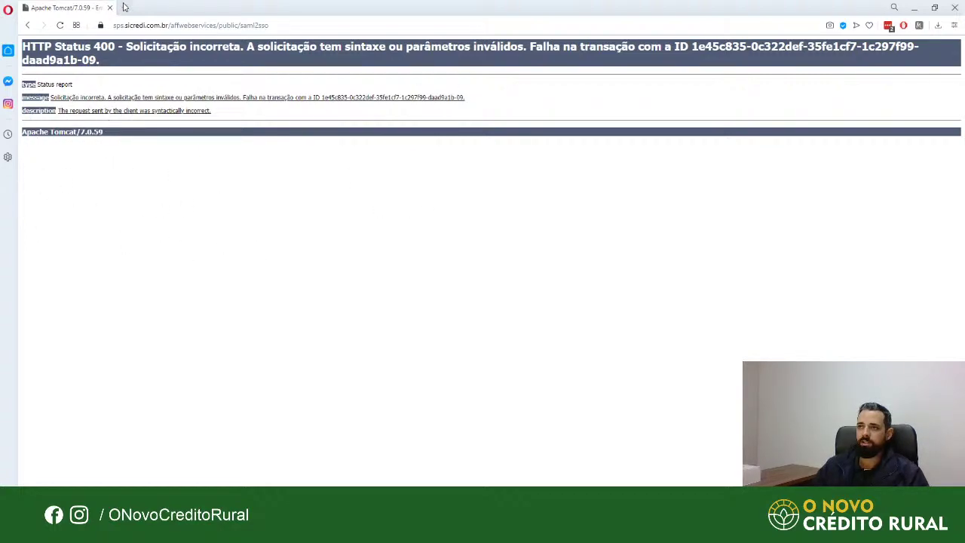
Try to open the address sicredi.com.br/agro/protec/ in a new tab
{"action": "left_click", "coordinate": [125, 7]}
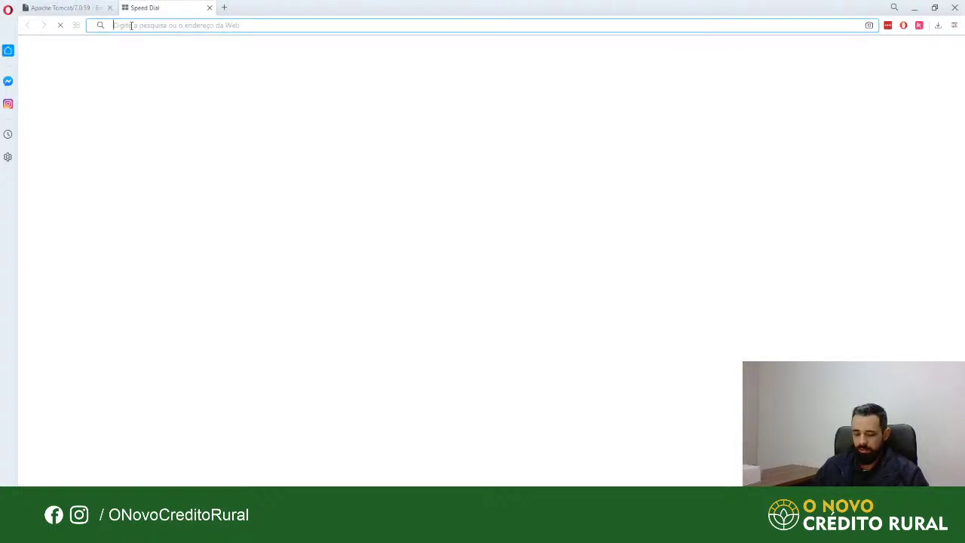
{"action": "type", "text": "sicredi.com.br/agro/protec/#/projetos-tecnicos"}
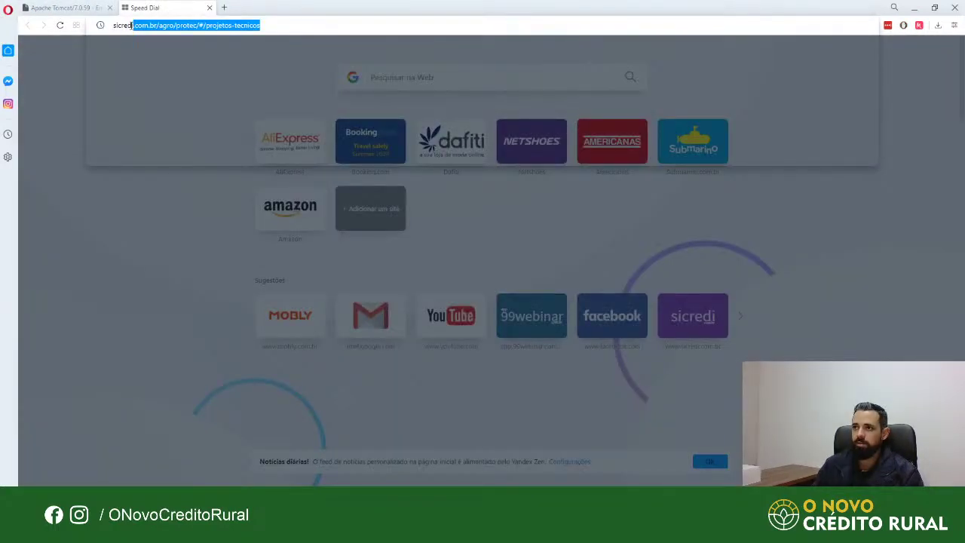
{"action": "left_click", "coordinate": [208, 25]}
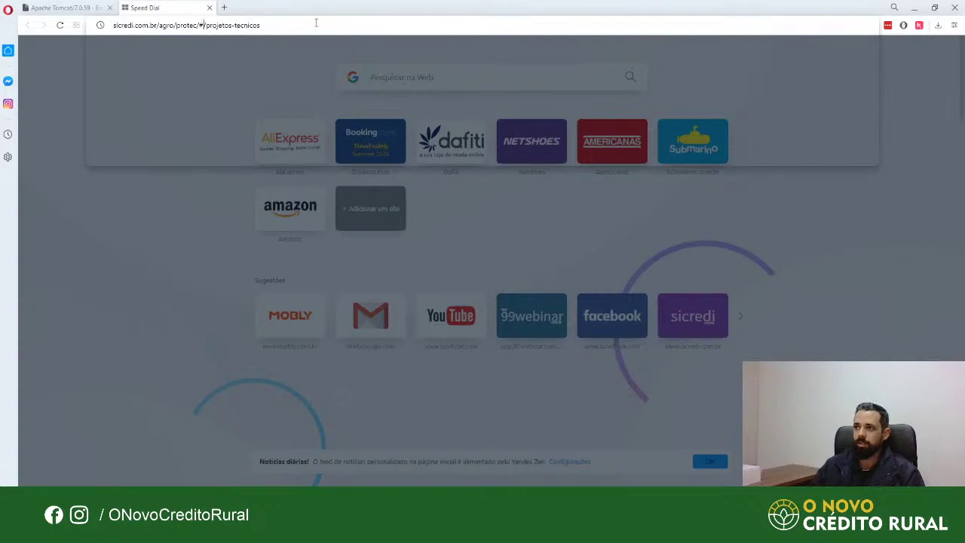
{"action": "key", "text": "shift+End"}
{"action": "key", "text": "Delete"}
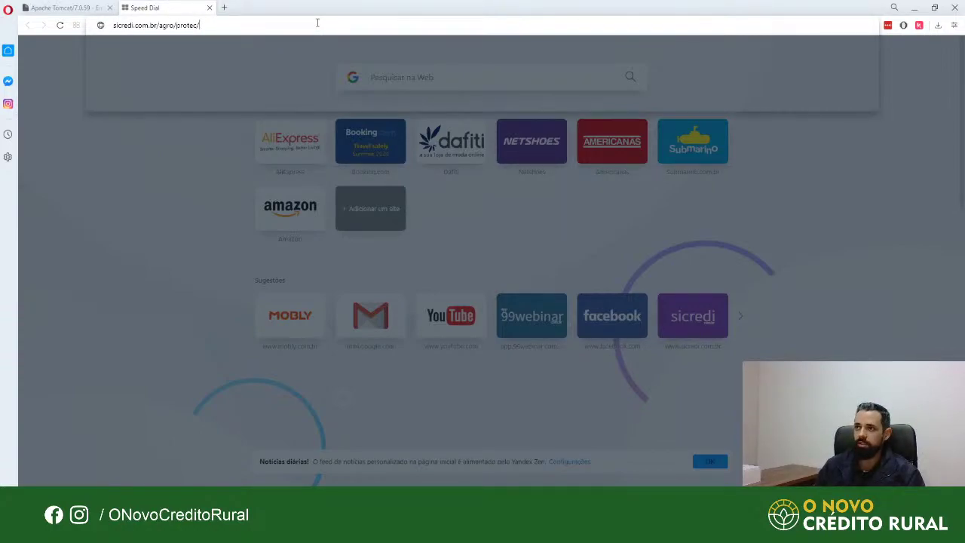
{"action": "key", "text": "Return"}
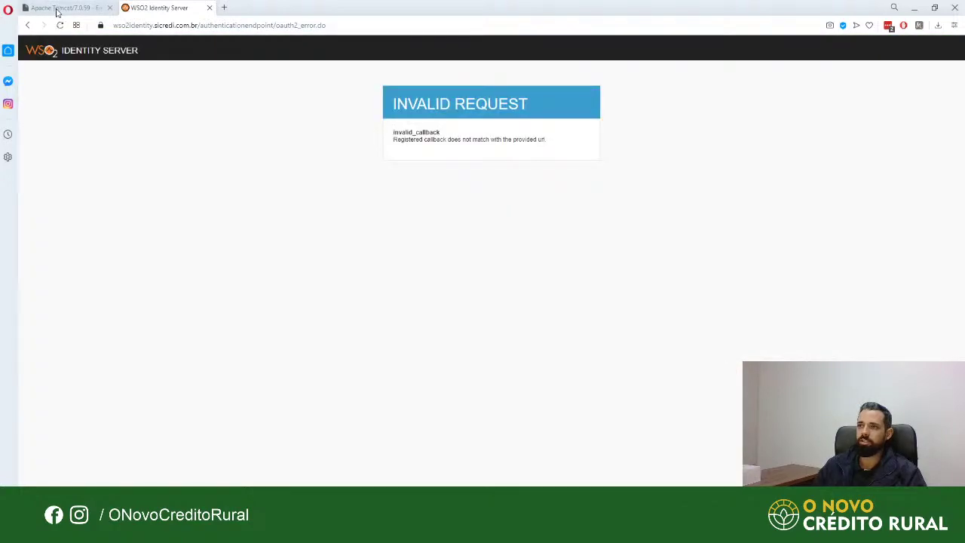
Reopen Portal Agro in a new tab in place of the two error tabs and enter the Protec Agro tool
{"action": "middle_click", "coordinate": [61, 9]}
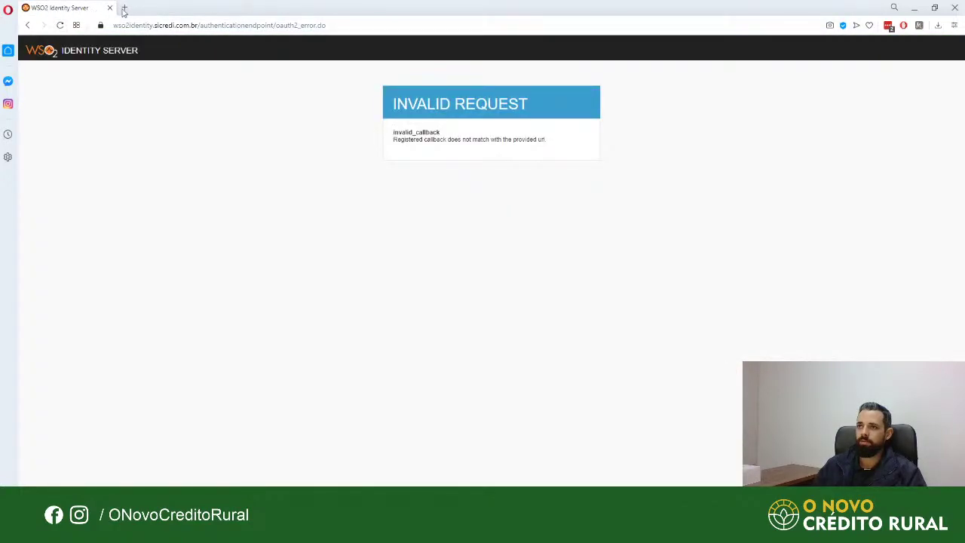
{"action": "left_click", "coordinate": [124, 8]}
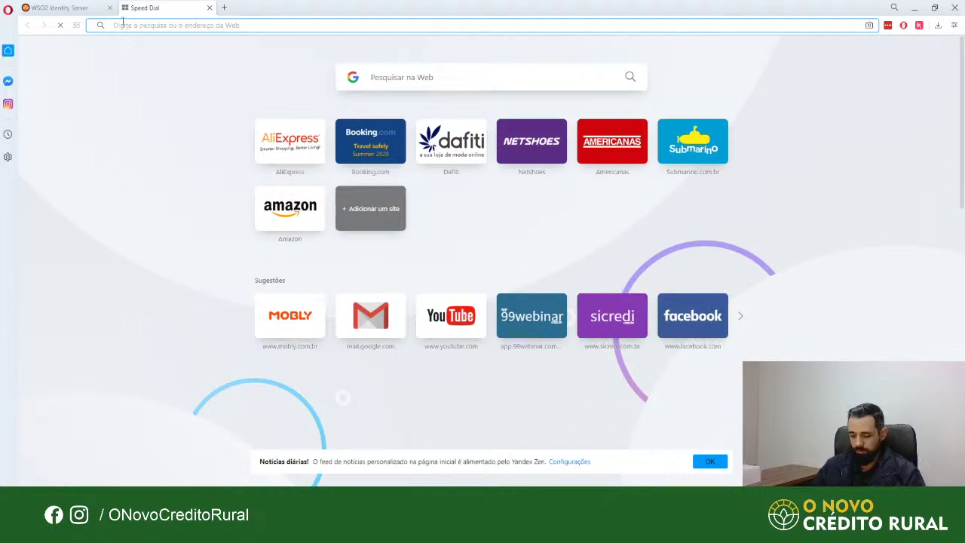
{"action": "type", "text": "portal agro"}
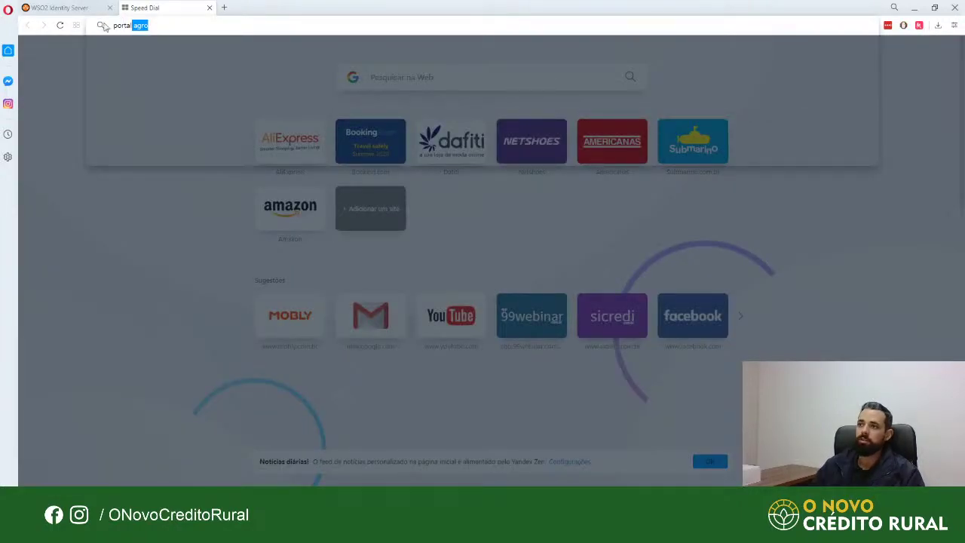
{"action": "key", "text": "Return"}
{"action": "middle_click", "coordinate": [79, 4]}
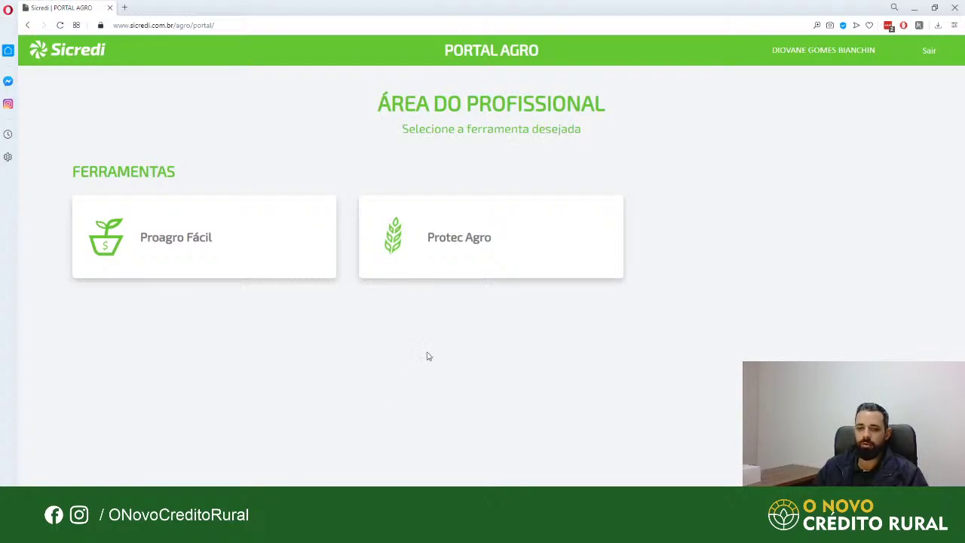
{"action": "left_click", "coordinate": [459, 253]}
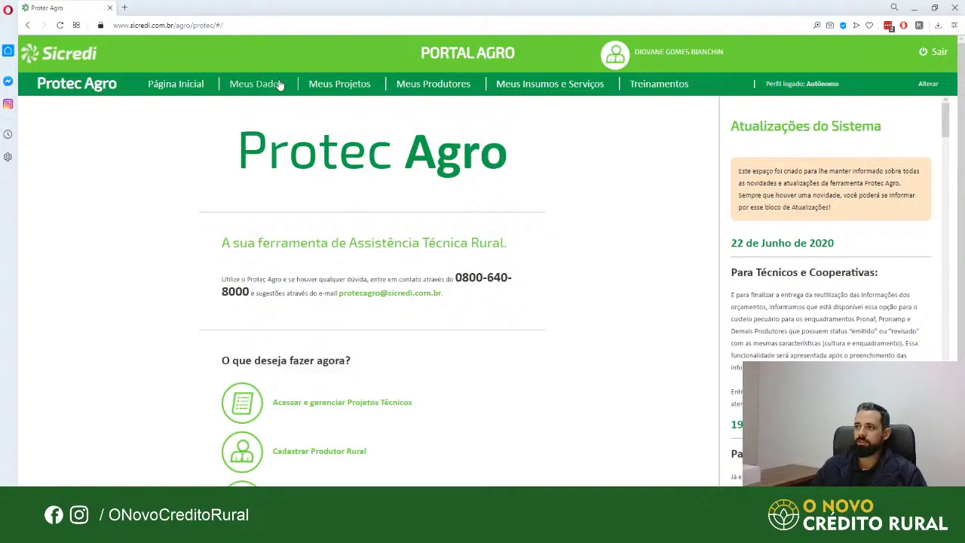
Open Meus Dados and review the technician's professional registration and academic background fields
{"action": "left_click", "coordinate": [248, 86]}
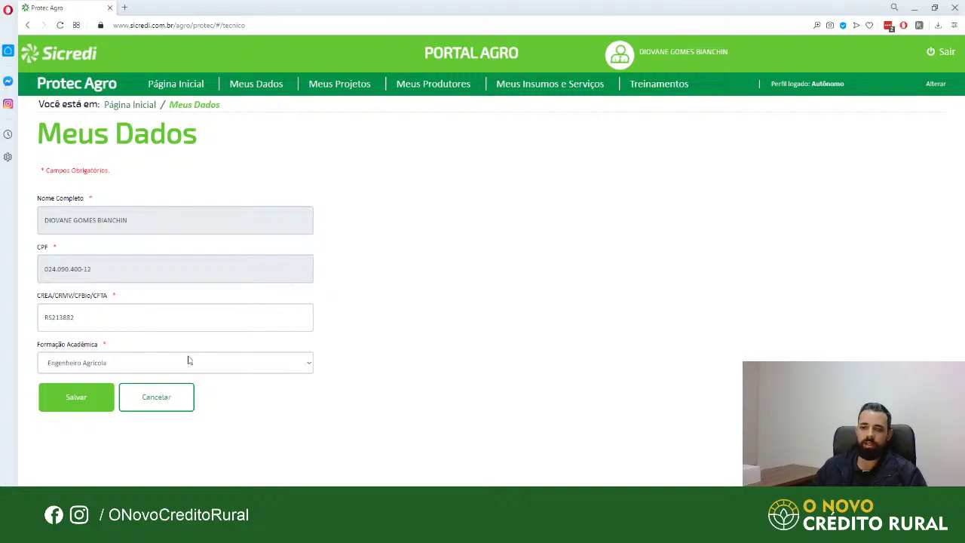
{"action": "left_click", "coordinate": [100, 319]}
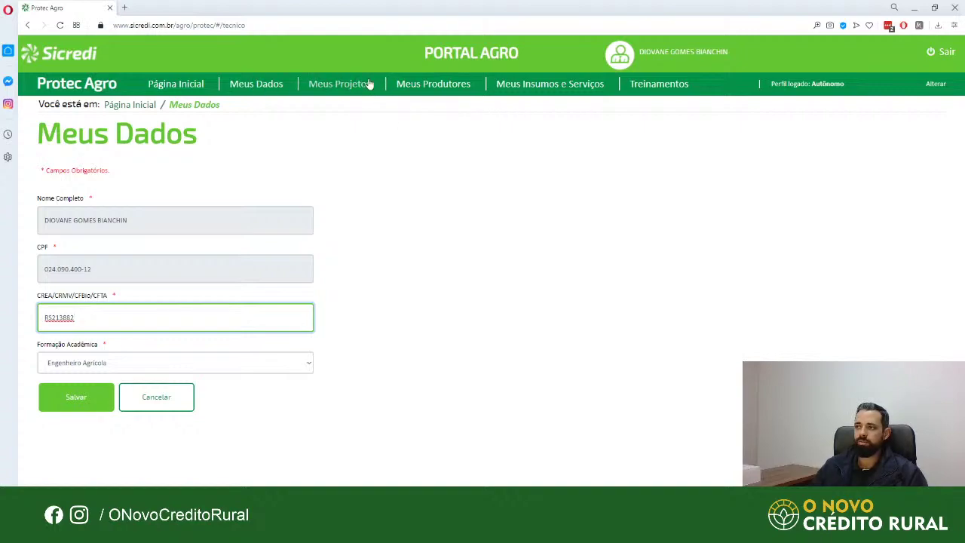
Start a new producer registration under Meus Produtores and enter "Teste Produtor" as the Nome / Razão Social
{"action": "left_click", "coordinate": [407, 84]}
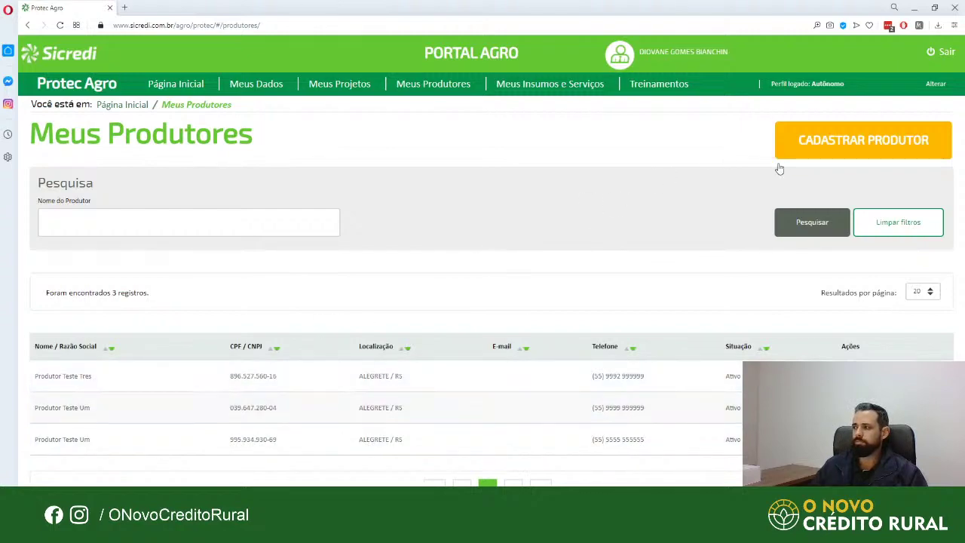
{"action": "left_click", "coordinate": [826, 149]}
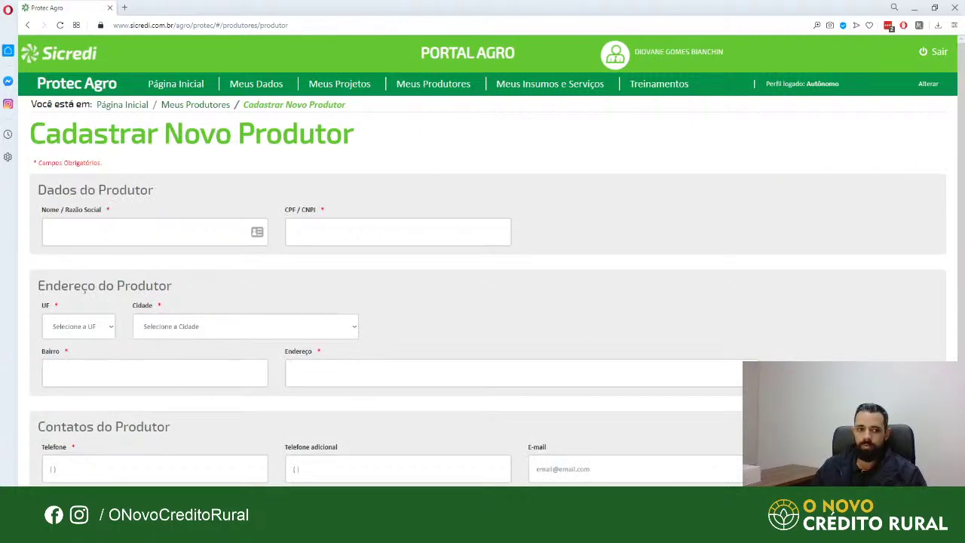
{"action": "scroll", "coordinate": [297, 302], "scroll_direction": "down", "scroll_amount": 1}
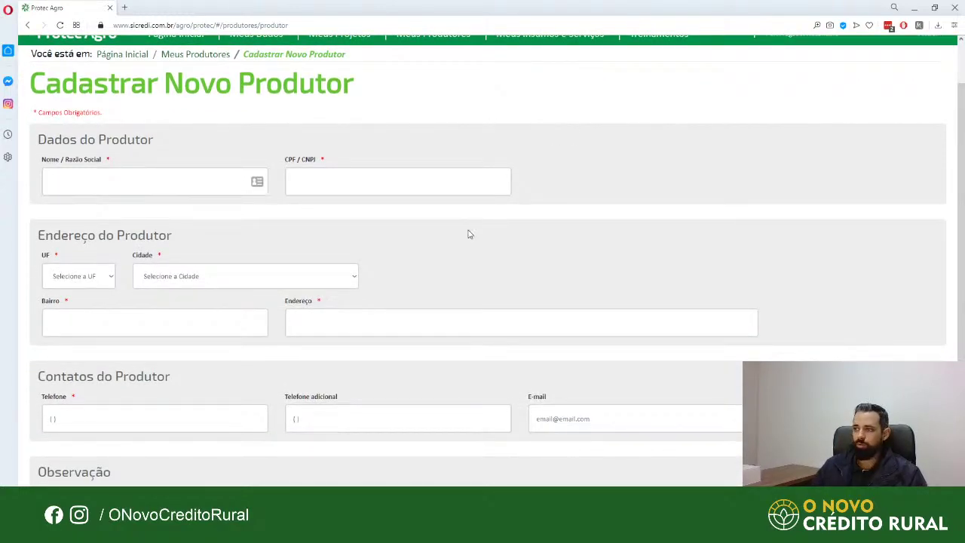
{"action": "left_click", "coordinate": [140, 183]}
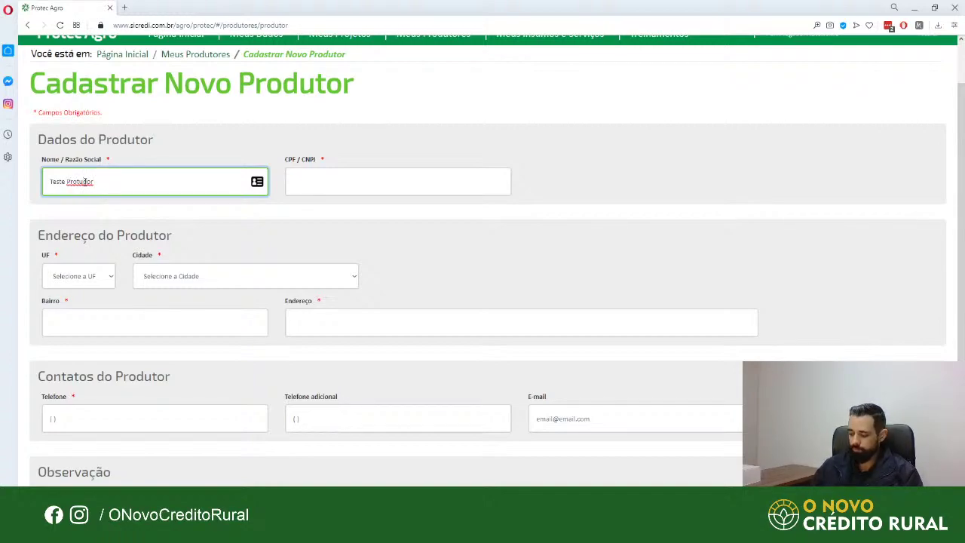
{"action": "key", "text": "BackSpace"}
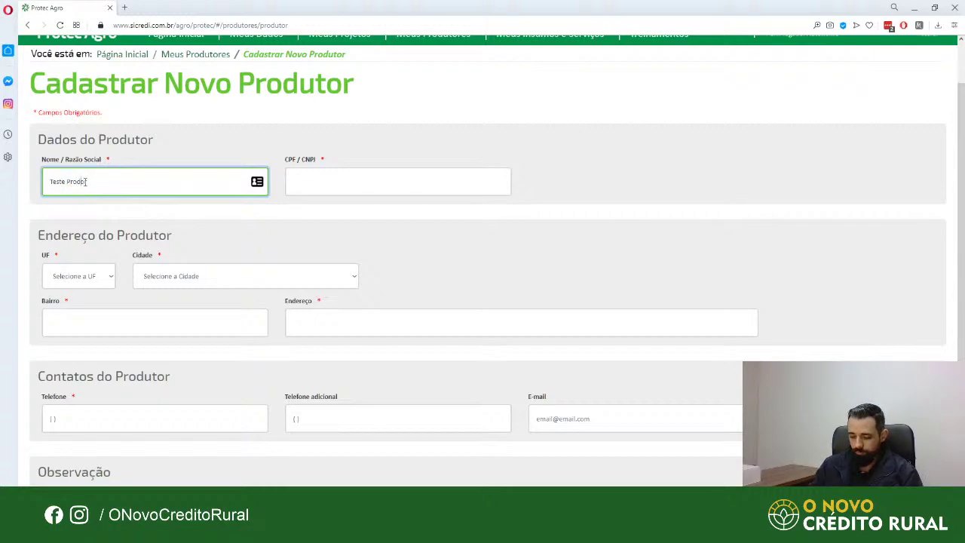
Generate a test CPF with the 4Devs Gerador de CPF in a new tab and paste it into the producer's CPF / CNPJ field
{"action": "left_click", "coordinate": [327, 184]}
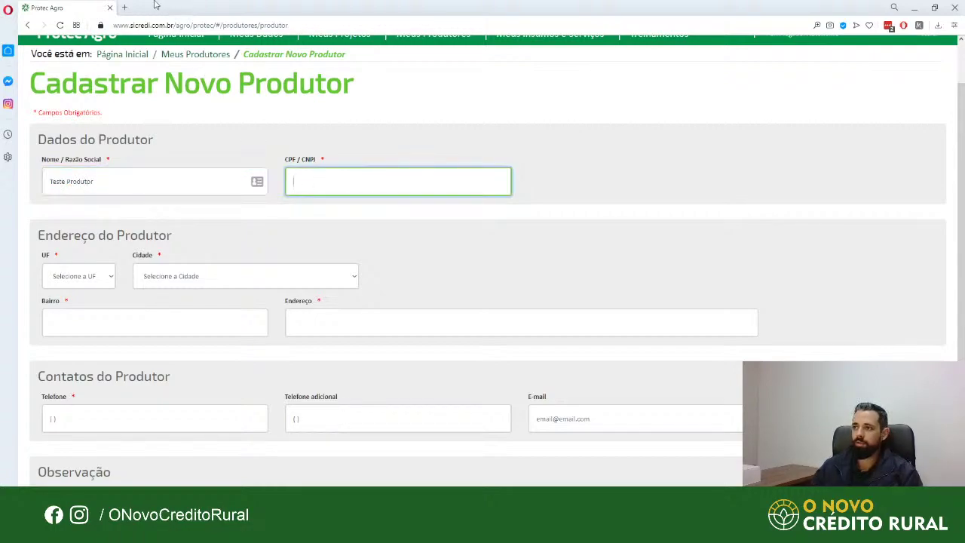
{"action": "left_click", "coordinate": [125, 7]}
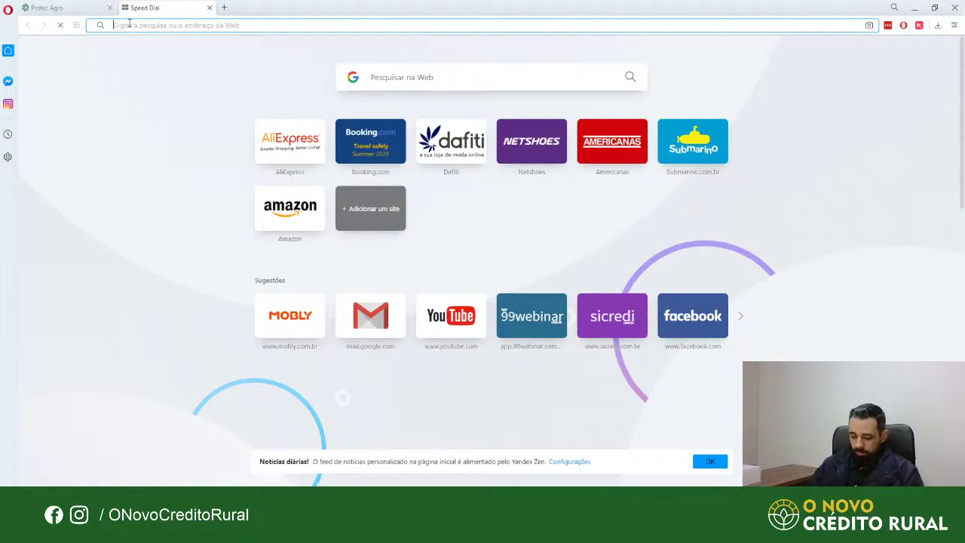
{"action": "type", "text": "geracpg"}
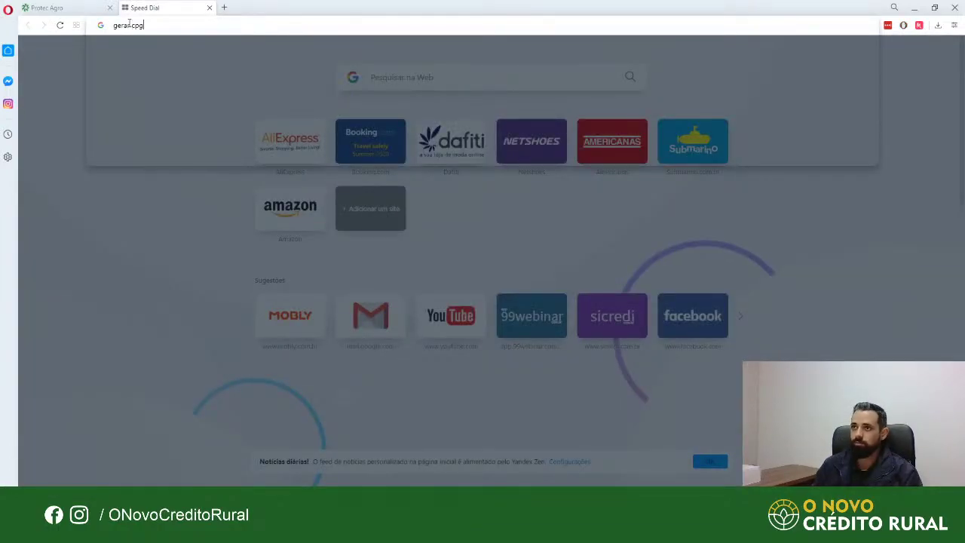
{"action": "key", "text": "Return"}
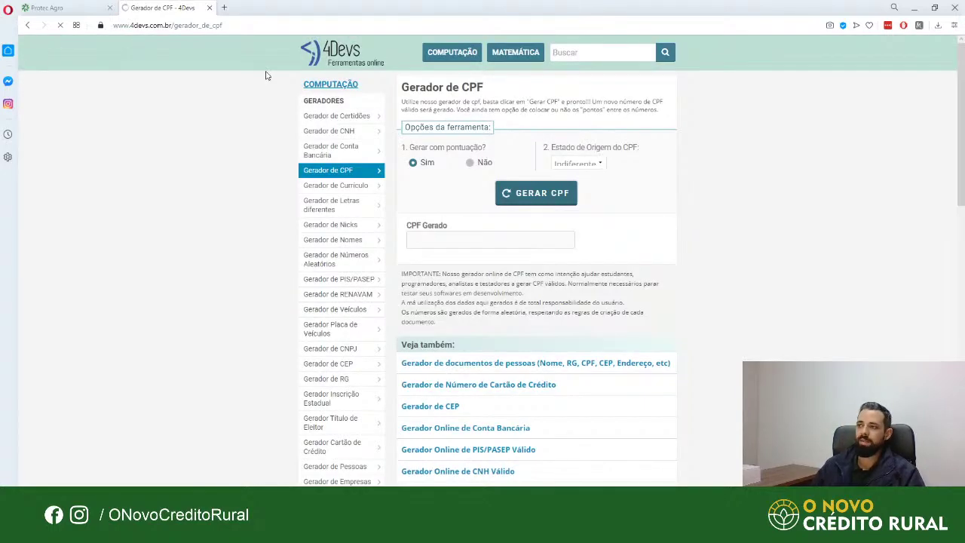
{"action": "left_click", "coordinate": [567, 198]}
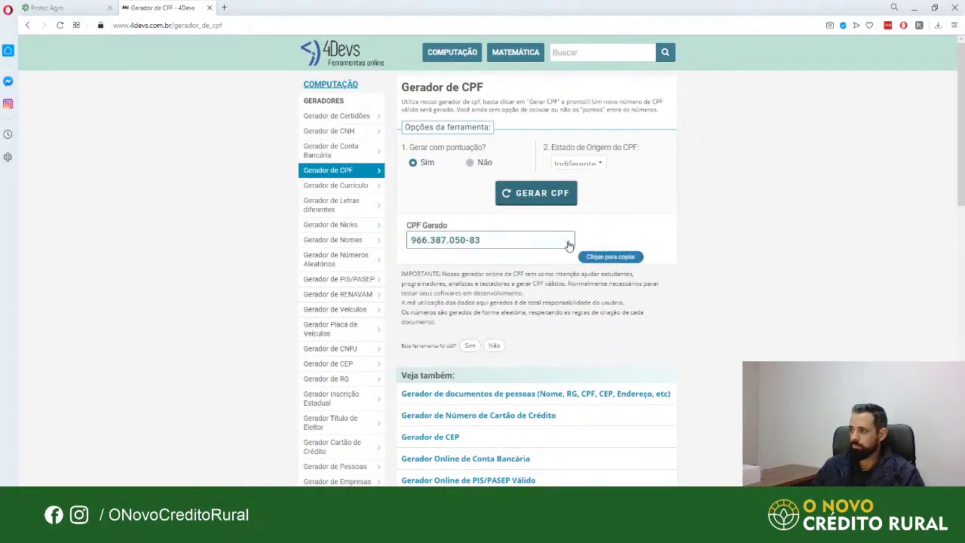
{"action": "left_click", "coordinate": [568, 240]}
{"action": "key", "text": "ctrl+c"}
{"action": "left_click", "coordinate": [85, 7]}
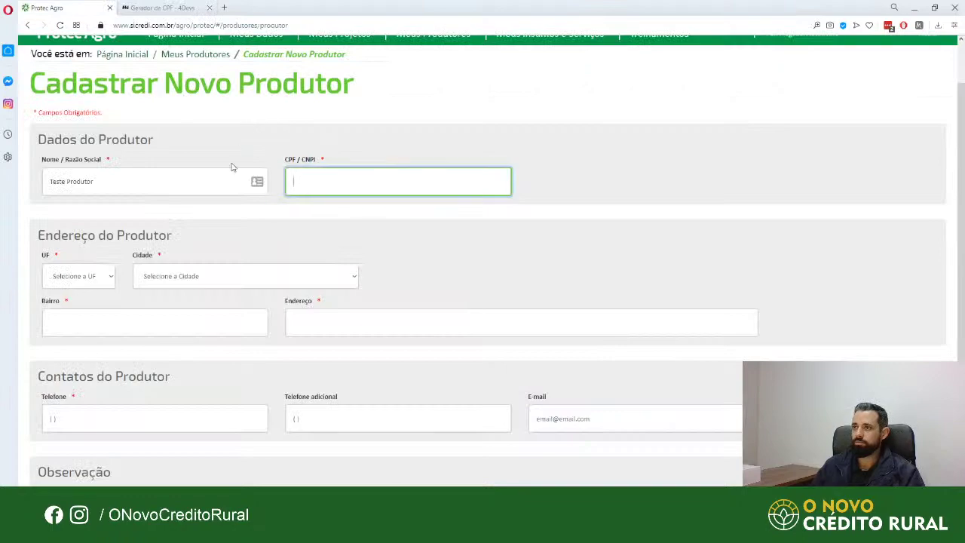
{"action": "key", "text": "ctrl+v"}
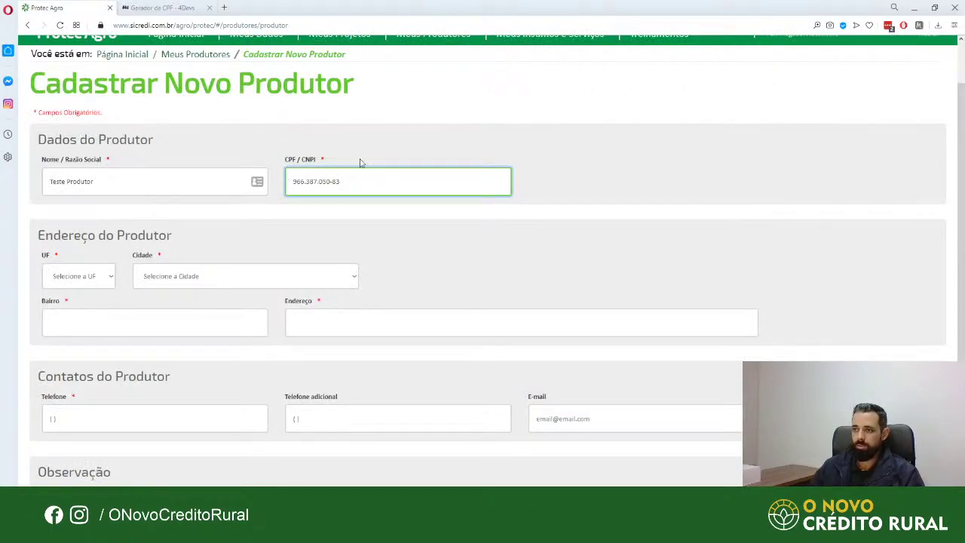
Set the producer's UF to RS and Cidade to ALEGRETE, and fill in the Bairro and Endereço fields
{"action": "left_click", "coordinate": [67, 276]}
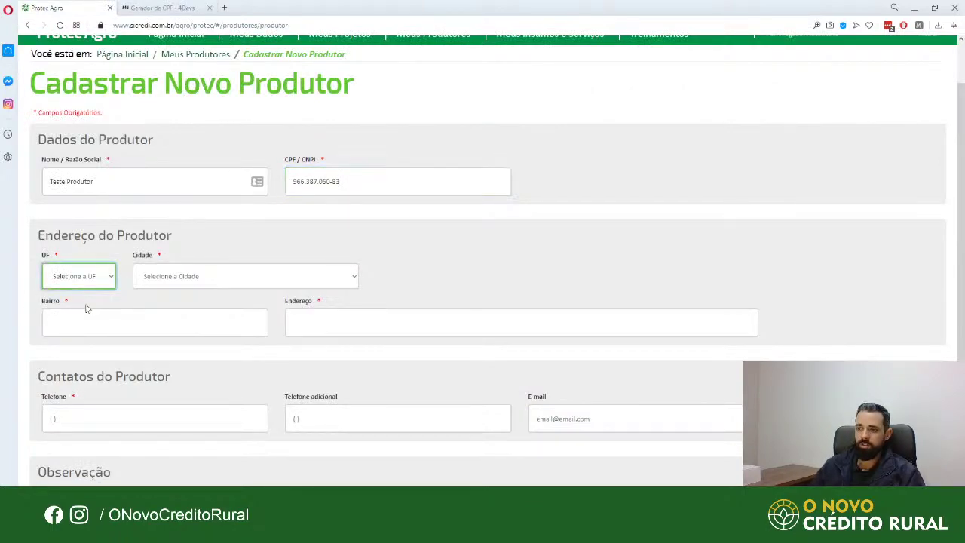
{"action": "type", "text": "rs"}
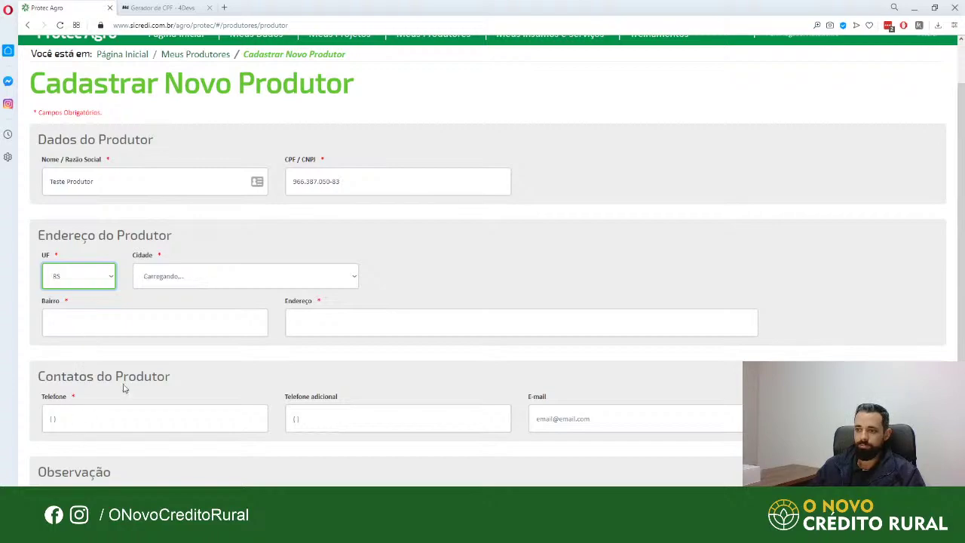
{"action": "key", "text": "Tab"}
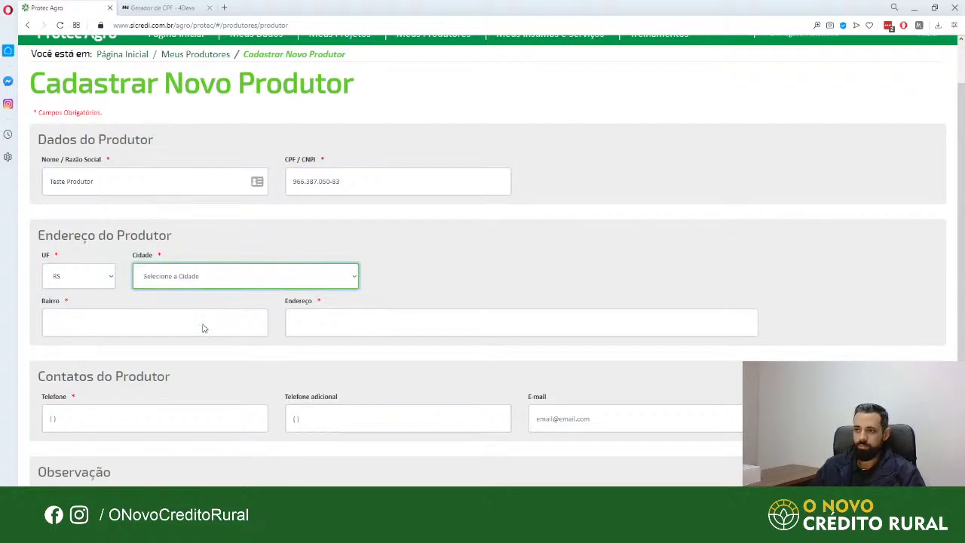
{"action": "type", "text": "alegrete"}
{"action": "left_click", "coordinate": [120, 320]}
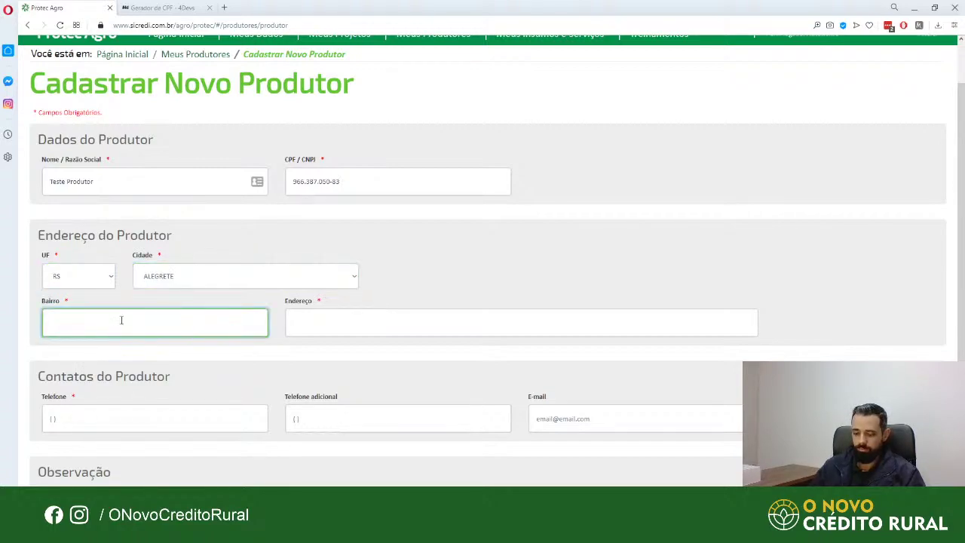
{"action": "key", "text": "Tab"}
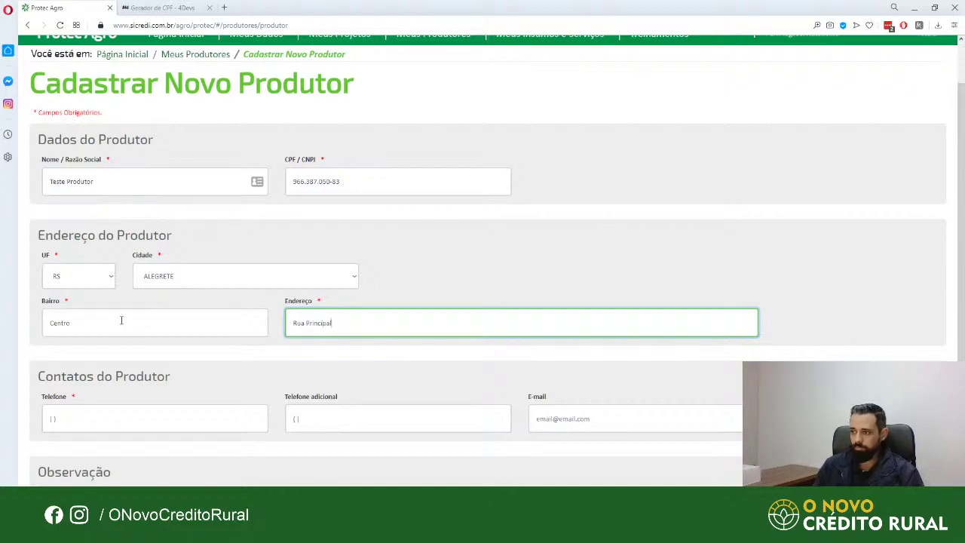
Fill in the producer's main phone number under Contatos do Produtor
{"action": "scroll", "coordinate": [99, 326], "scroll_direction": "down", "scroll_amount": 1}
{"action": "left_click", "coordinate": [75, 353]}
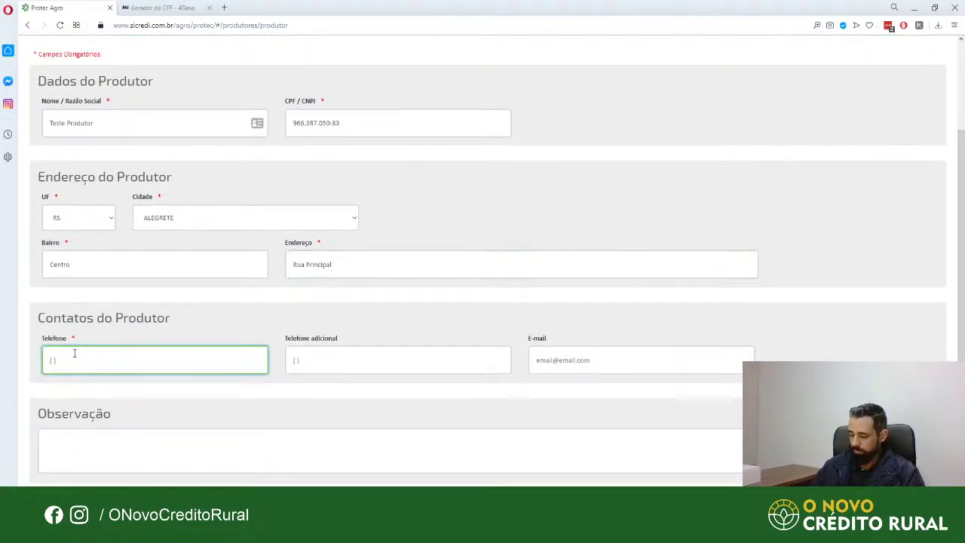
{"action": "type", "text": "55) 55555 5555"}
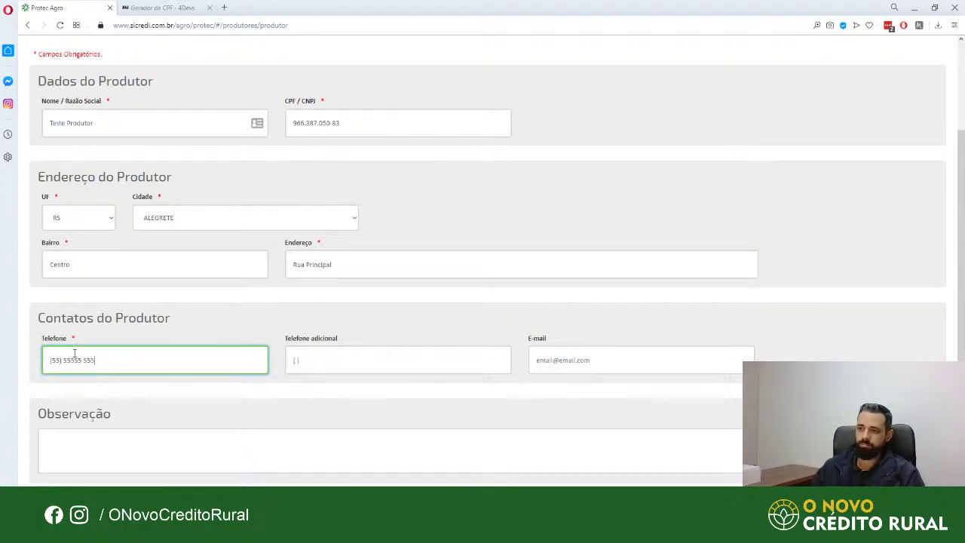
Enter "Conta corrente nº" as the producer's Observação, leave the E-mail empty, and save the registration
{"action": "left_click", "coordinate": [318, 446]}
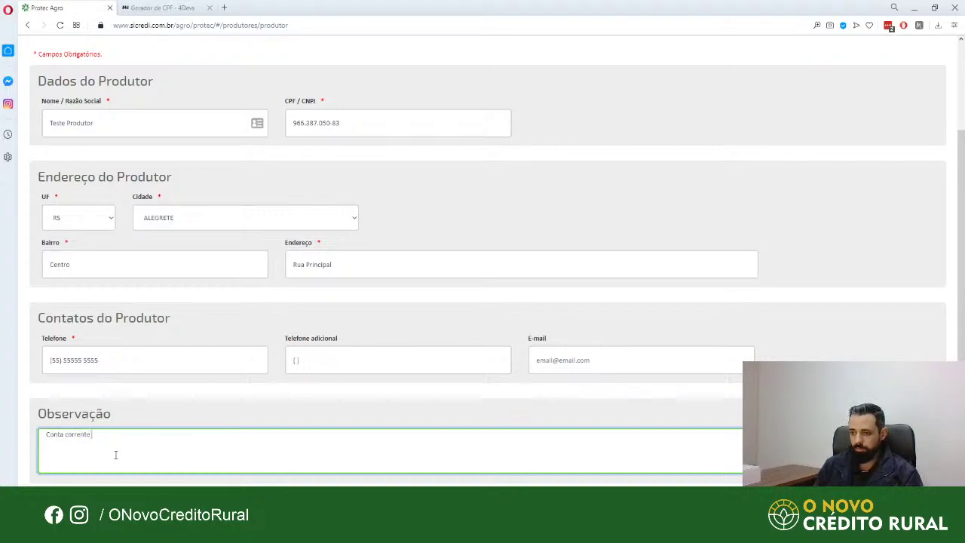
{"action": "type", "text": "Conta corrente nº"}
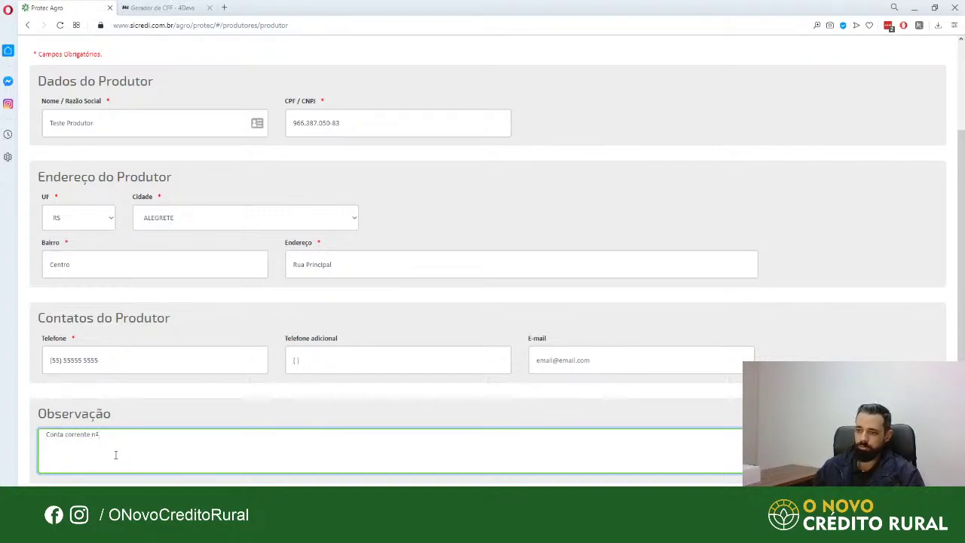
{"action": "left_click", "coordinate": [592, 361]}
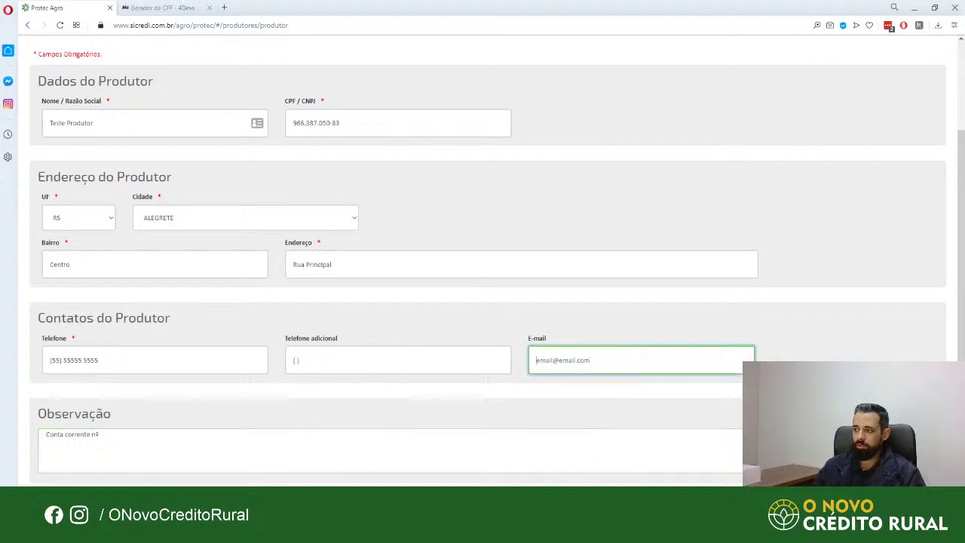
{"action": "key", "text": "Return"}
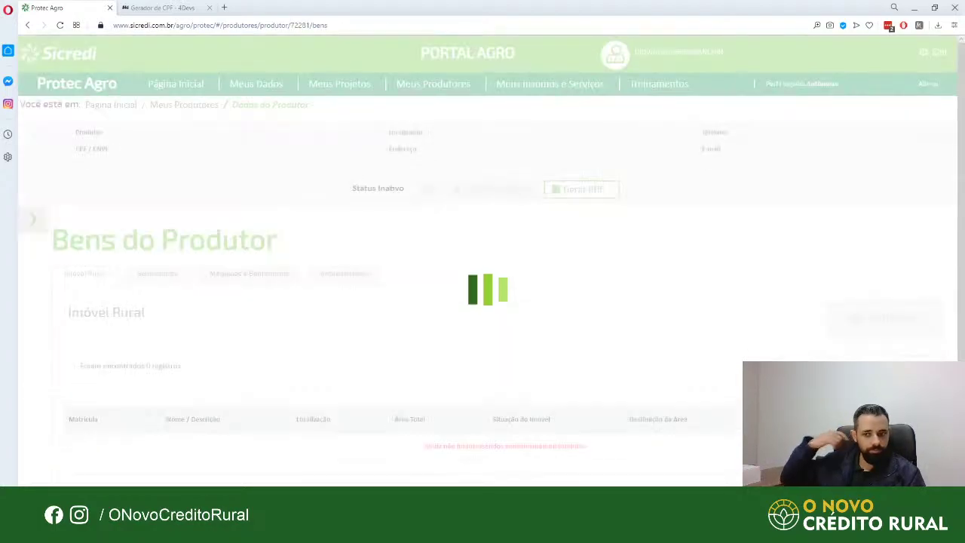
View the producer's Estimativa de Produção area, expand the Áreas do Produtor list, and return to Bens do Produtor
{"action": "scroll", "coordinate": [259, 400], "scroll_direction": "down", "scroll_amount": 1}
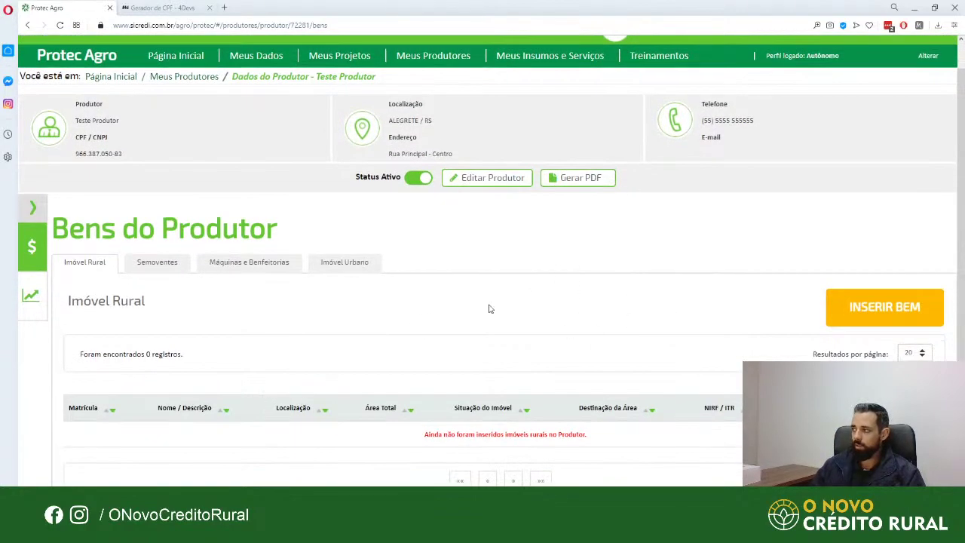
{"action": "scroll", "coordinate": [143, 305], "scroll_direction": "up", "scroll_amount": 1}
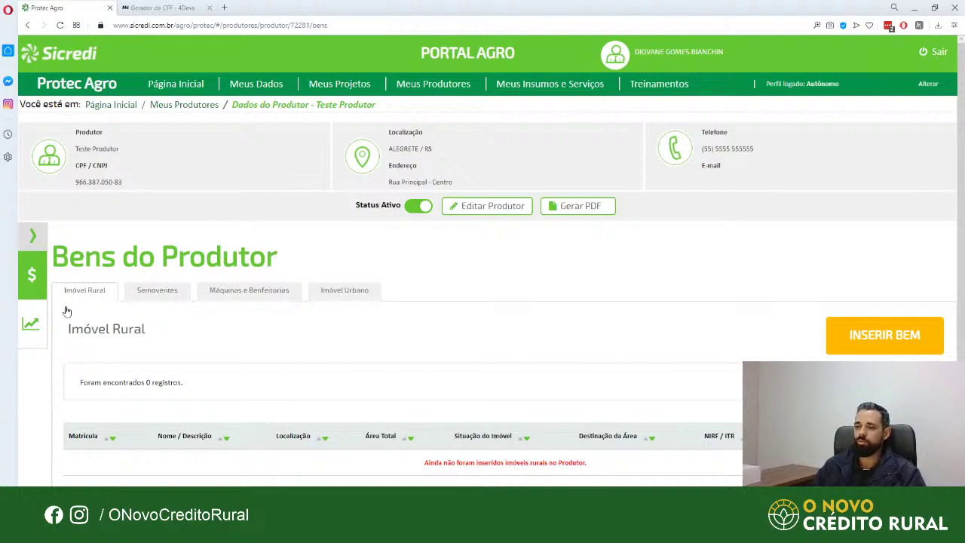
{"action": "left_click", "coordinate": [39, 331]}
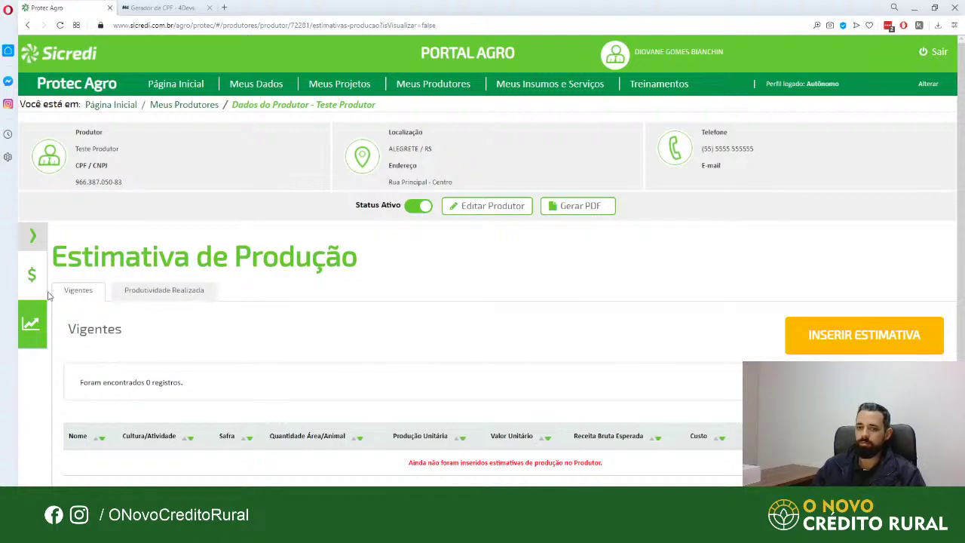
{"action": "left_click", "coordinate": [33, 238]}
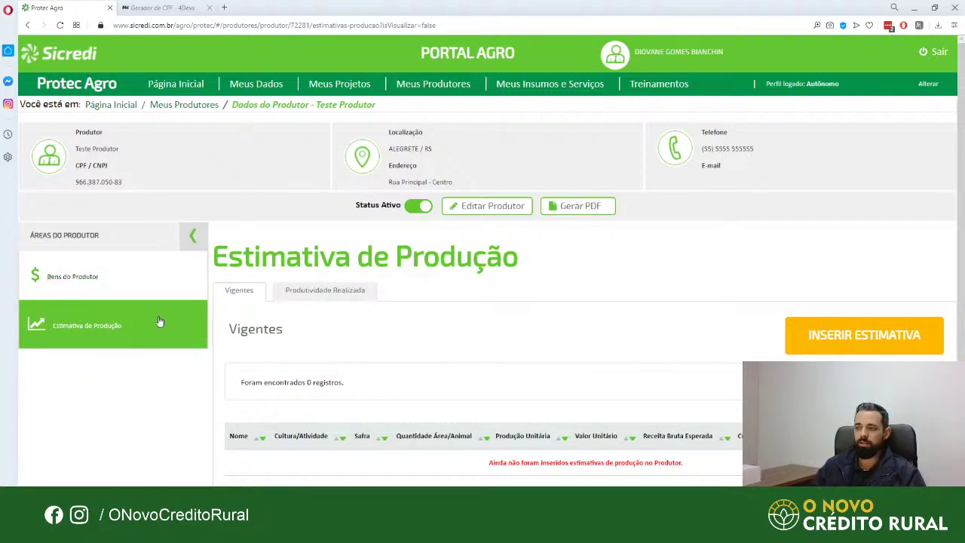
{"action": "left_click", "coordinate": [80, 278]}
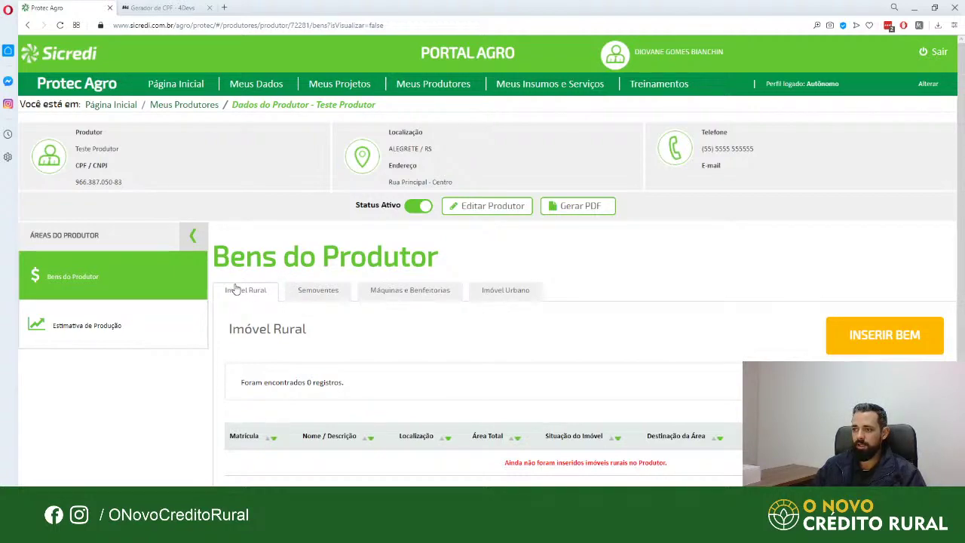
{"action": "scroll", "coordinate": [251, 322], "scroll_direction": "down", "scroll_amount": 1}
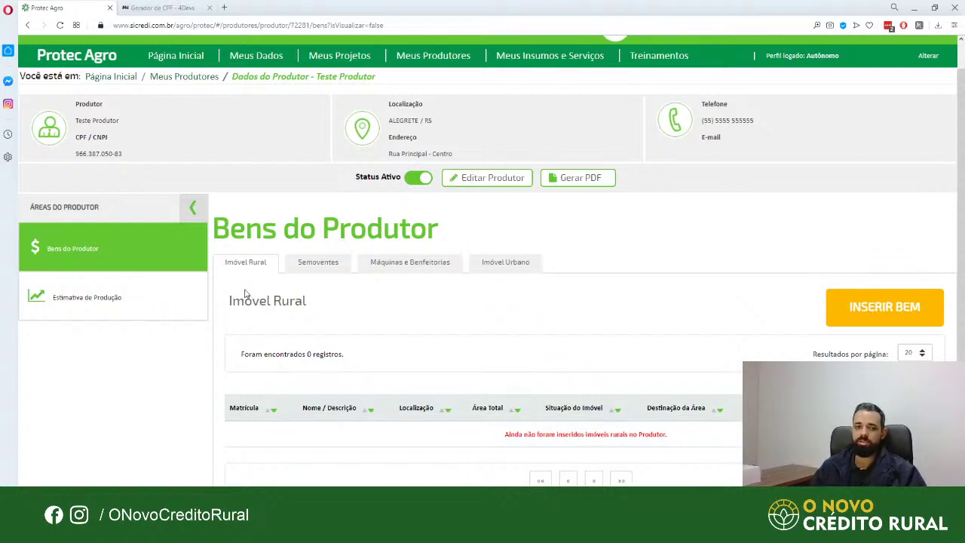
{"action": "scroll", "coordinate": [245, 294], "scroll_direction": "up", "scroll_amount": 1}
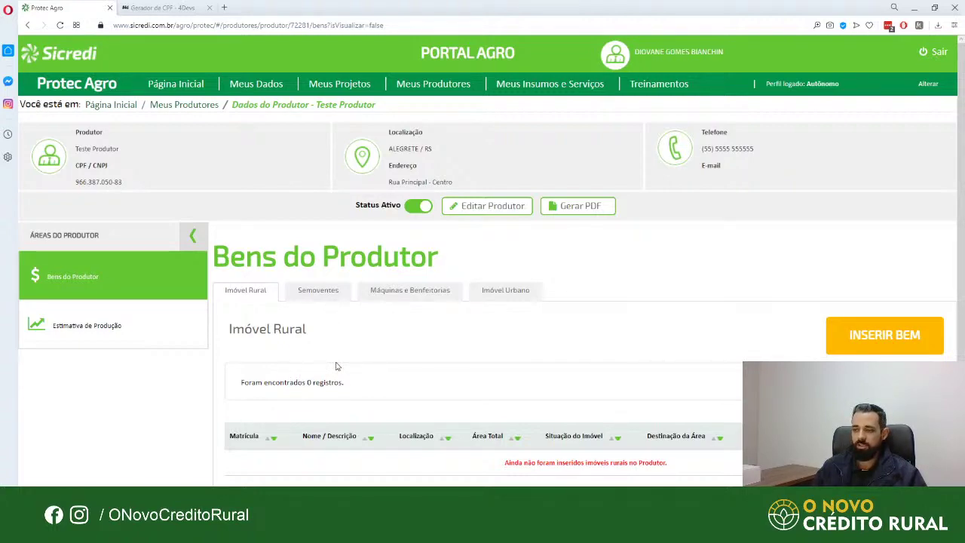
Look through the producer's Semoventes, Máquinas e Benfeitorias and Imóvel Urbano asset categories
{"action": "scroll", "coordinate": [362, 340], "scroll_direction": "down", "scroll_amount": 1}
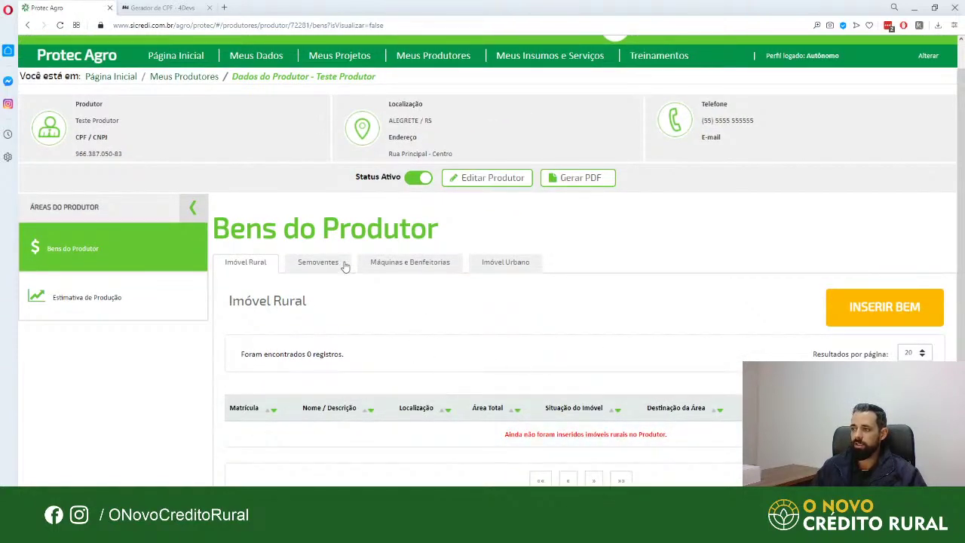
{"action": "left_click", "coordinate": [317, 261]}
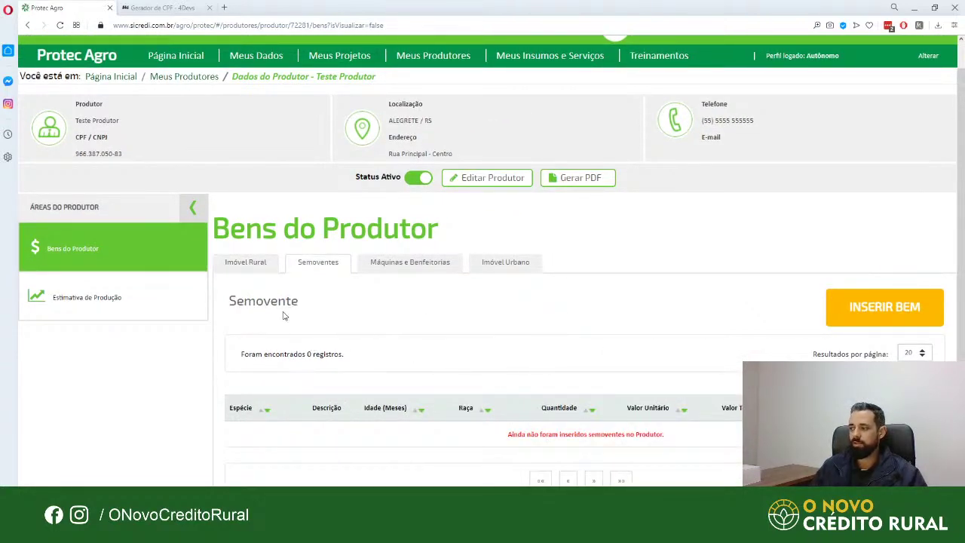
{"action": "scroll", "coordinate": [212, 345], "scroll_direction": "up", "scroll_amount": 1}
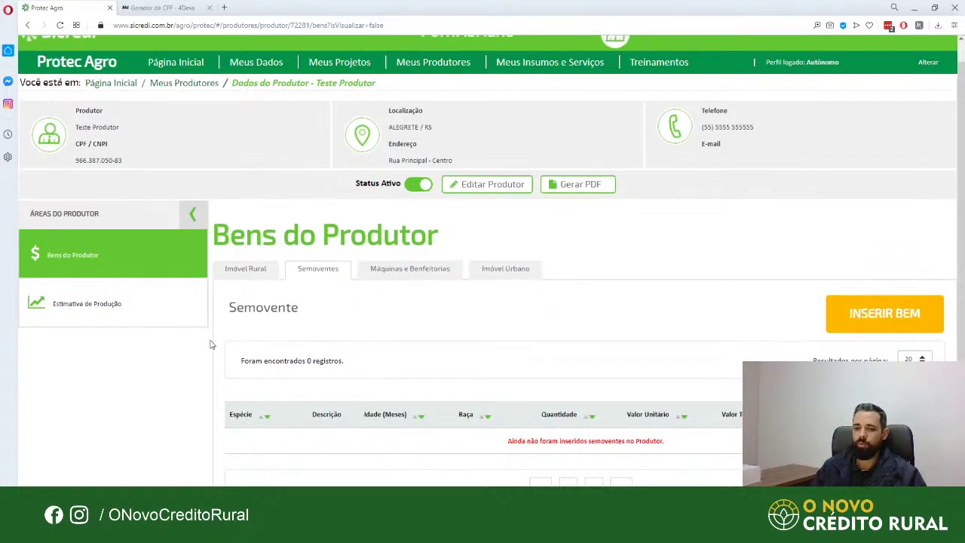
{"action": "scroll", "coordinate": [212, 345], "scroll_direction": "down", "scroll_amount": 1}
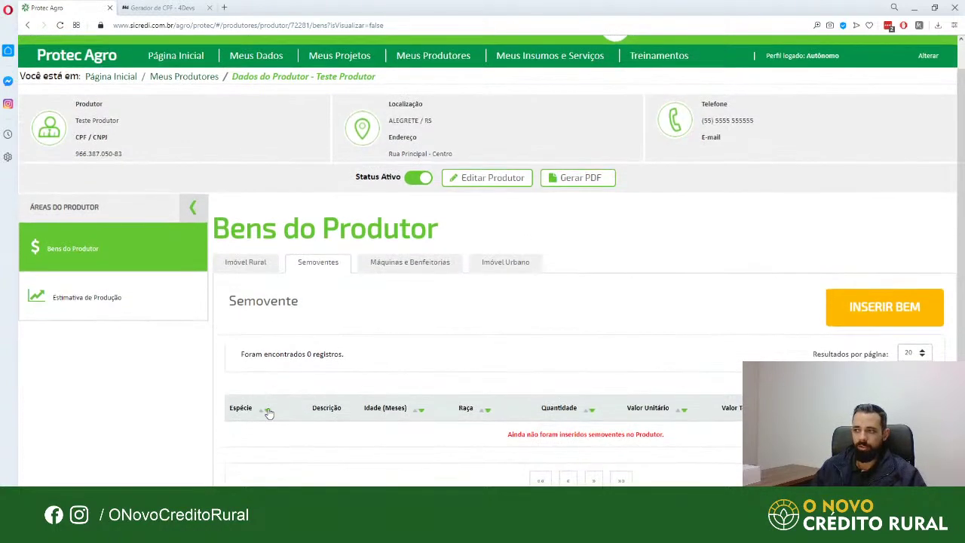
{"action": "left_click", "coordinate": [420, 270]}
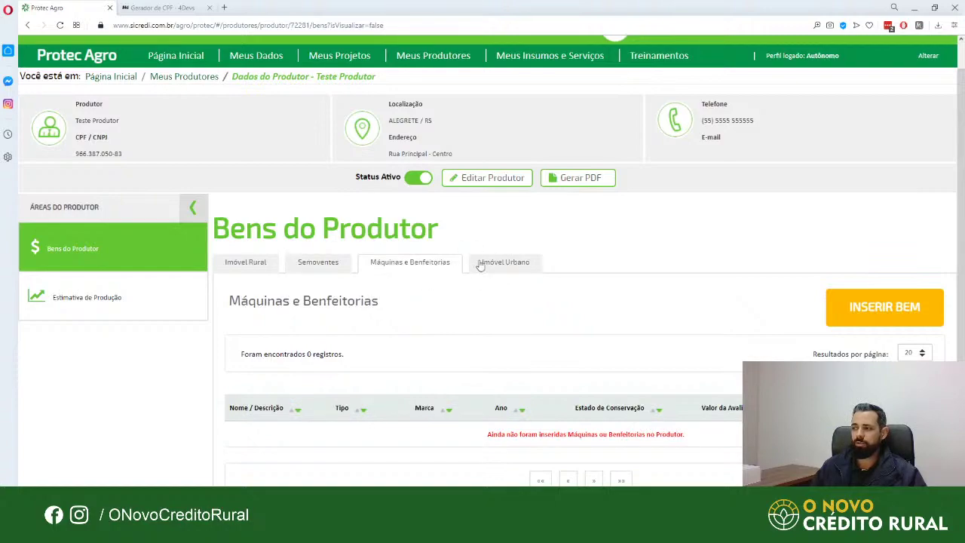
{"action": "left_click", "coordinate": [502, 269]}
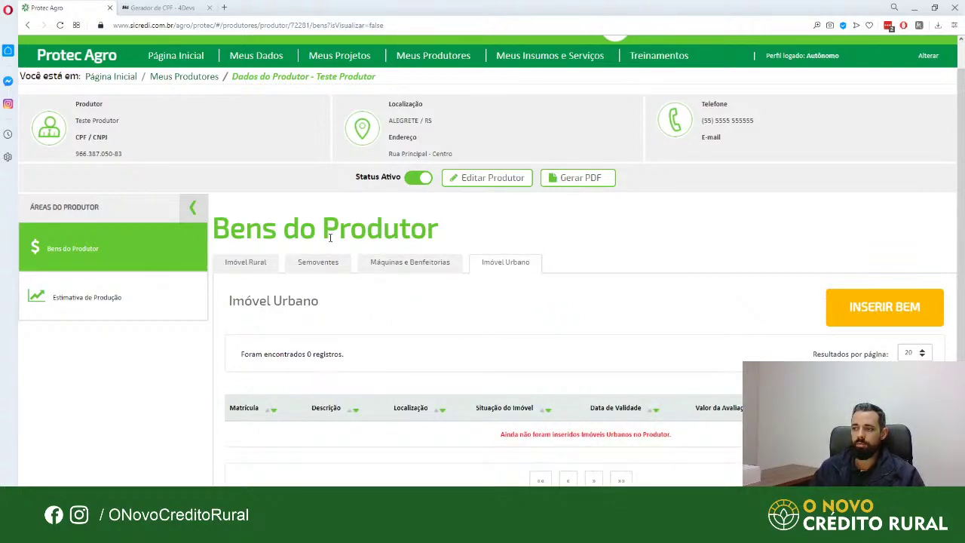
{"action": "scroll", "coordinate": [302, 268], "scroll_direction": "up", "scroll_amount": 1}
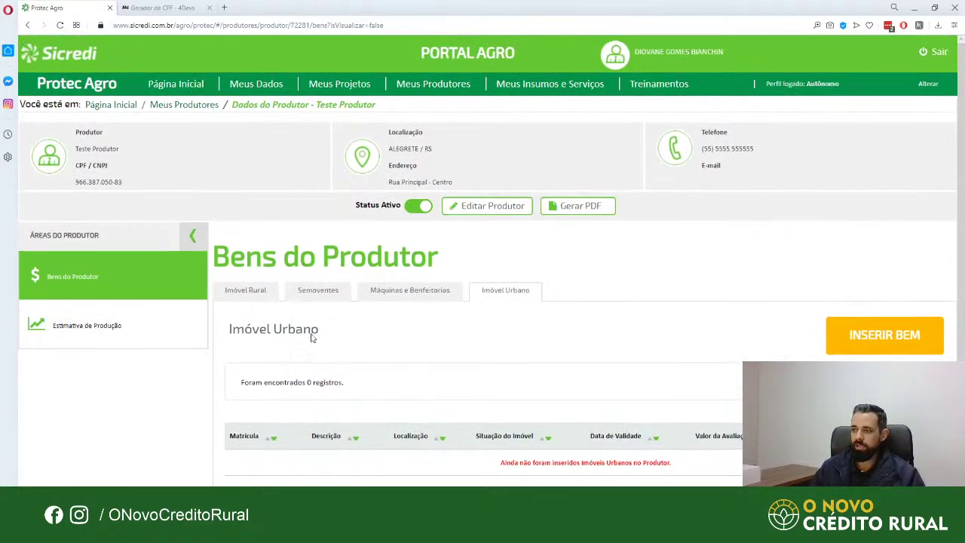
{"action": "scroll", "coordinate": [345, 337], "scroll_direction": "down", "scroll_amount": 1}
Start inserting a new Imóvel Rural for the producer with Matrícula 1234 and an Área Total of 100,00 HA
{"action": "left_click", "coordinate": [265, 261]}
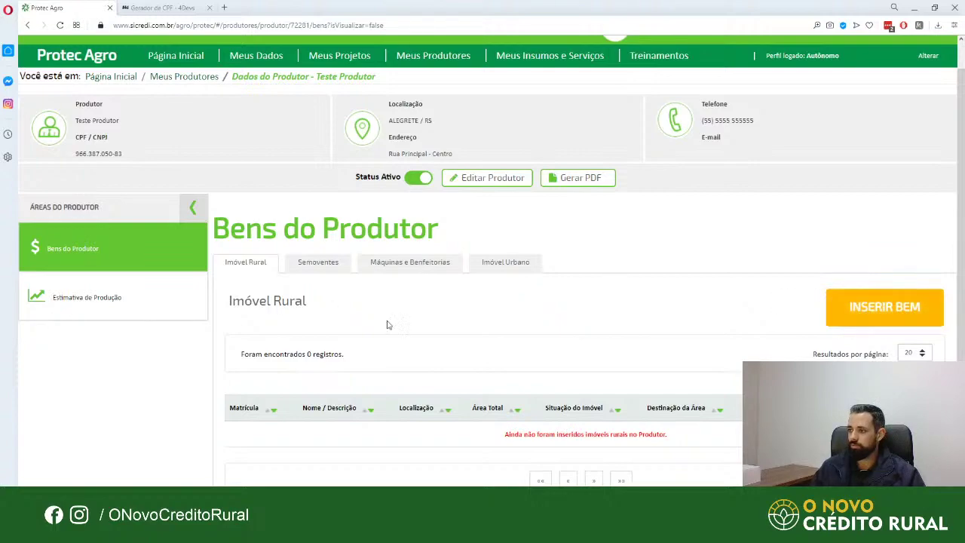
{"action": "left_click", "coordinate": [852, 305]}
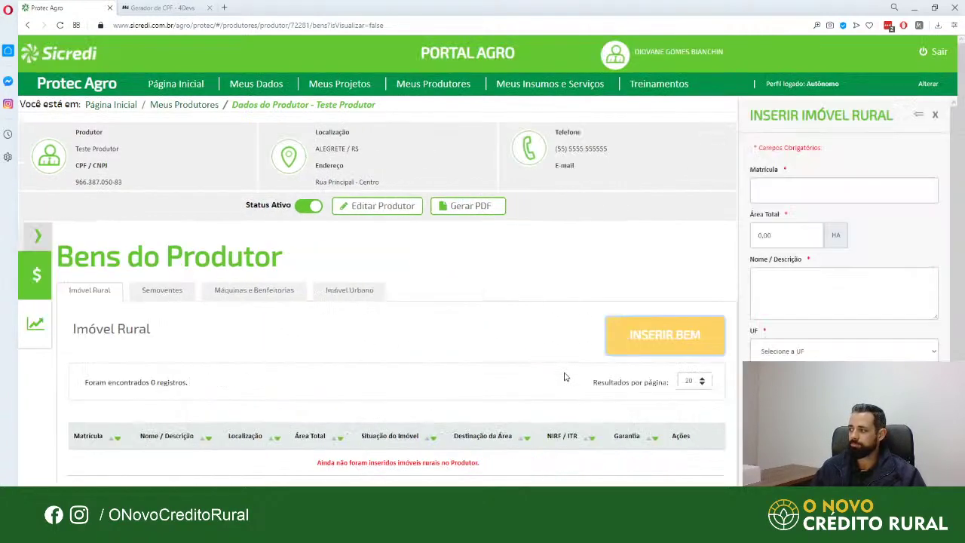
{"action": "left_click", "coordinate": [808, 188]}
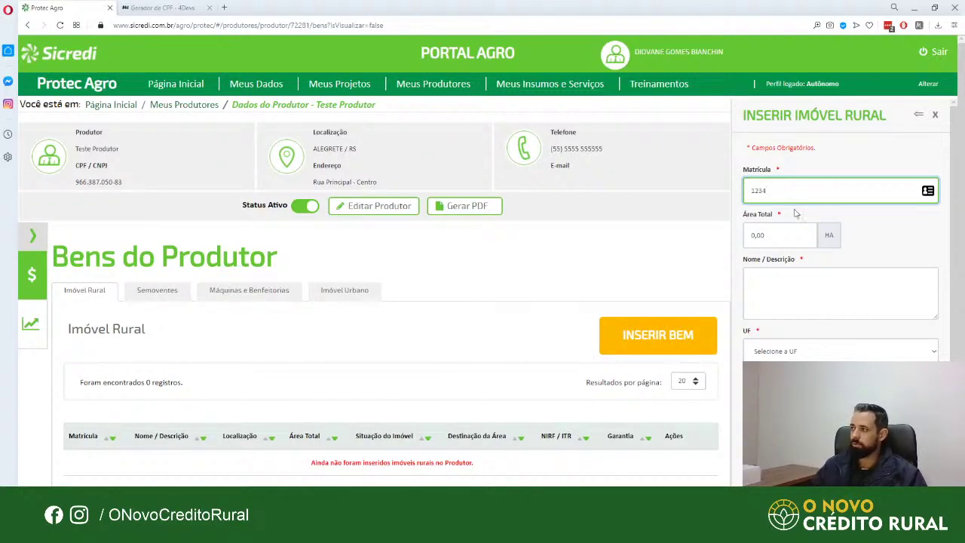
{"action": "left_click", "coordinate": [860, 264]}
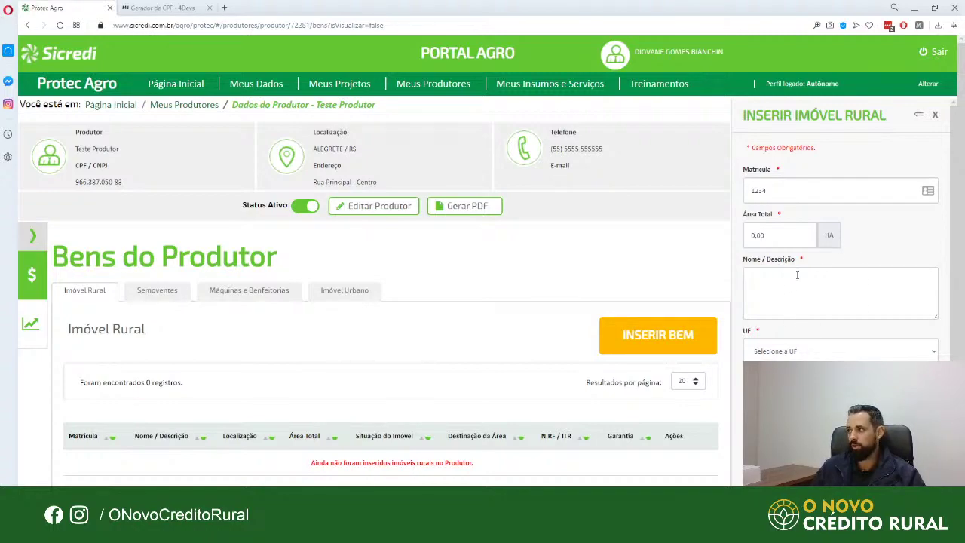
{"action": "left_click", "coordinate": [782, 190]}
{"action": "left_click", "coordinate": [776, 236]}
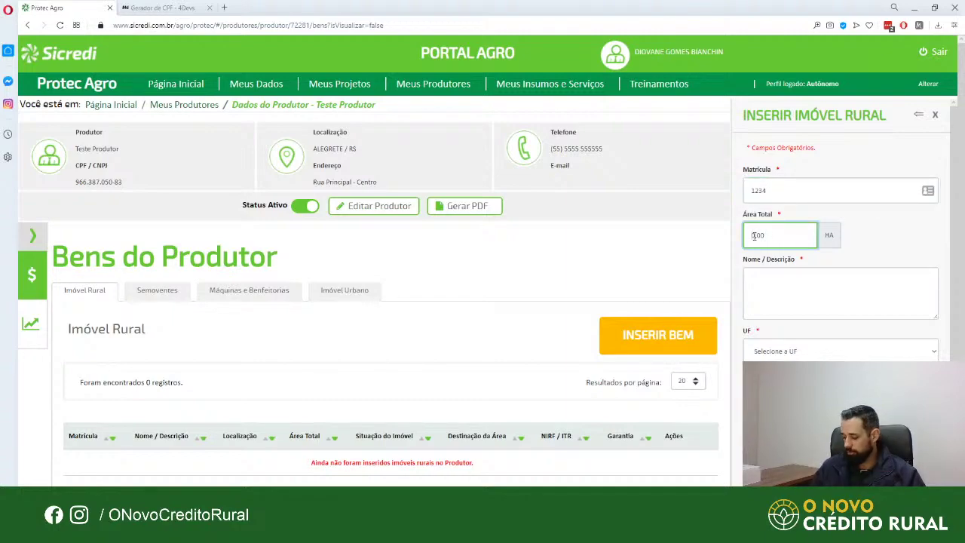
{"action": "type", "text": "00"}
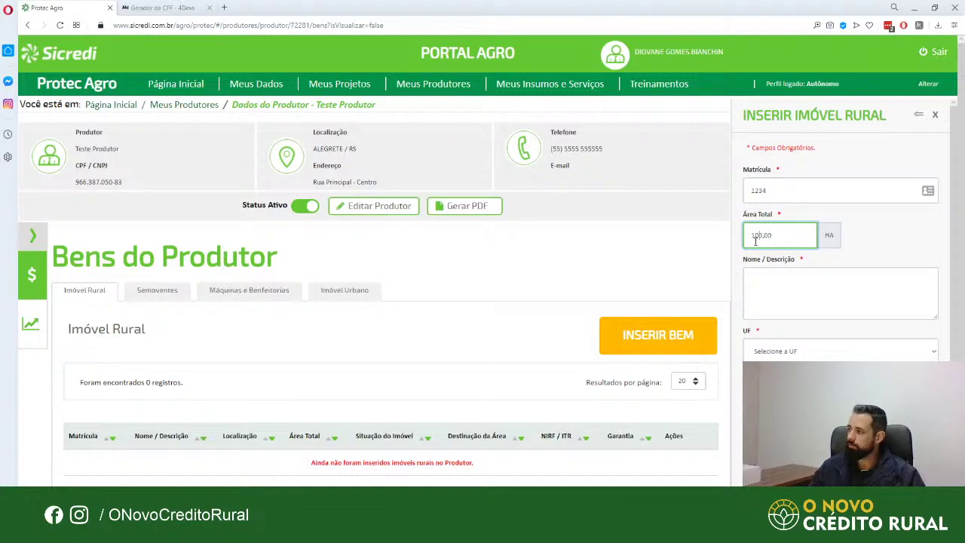
Enter "Fazenda São José - Gleba 1" as the rural property's Nome / Descrição
{"action": "left_click", "coordinate": [772, 284]}
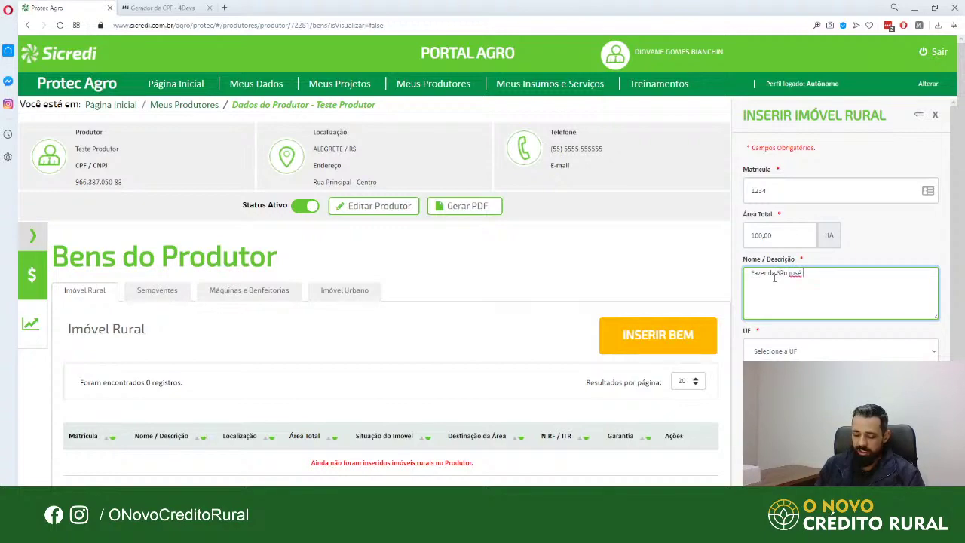
{"action": "type", "text": "ba"}
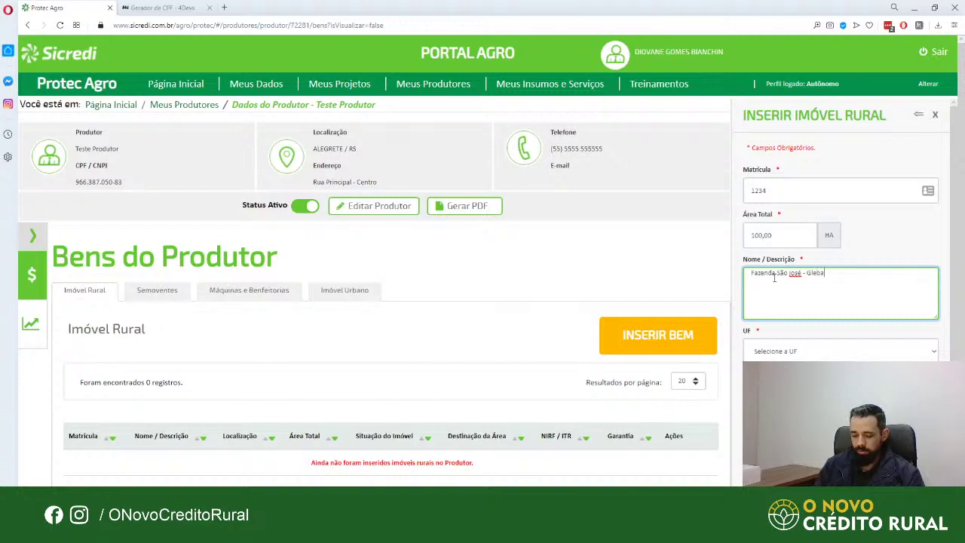
{"action": "type", "text": " 1"}
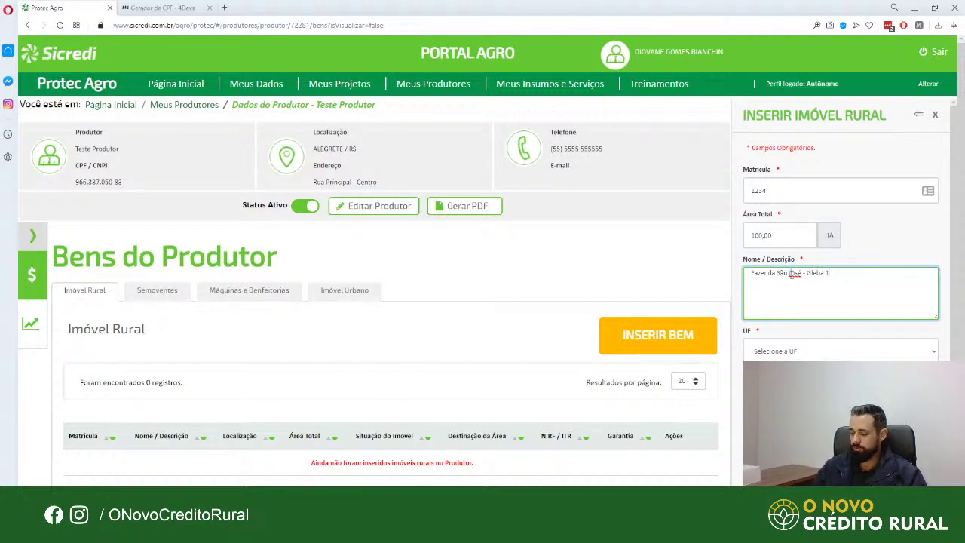
{"action": "left_click", "coordinate": [791, 274]}
{"action": "type", "text": "J"}
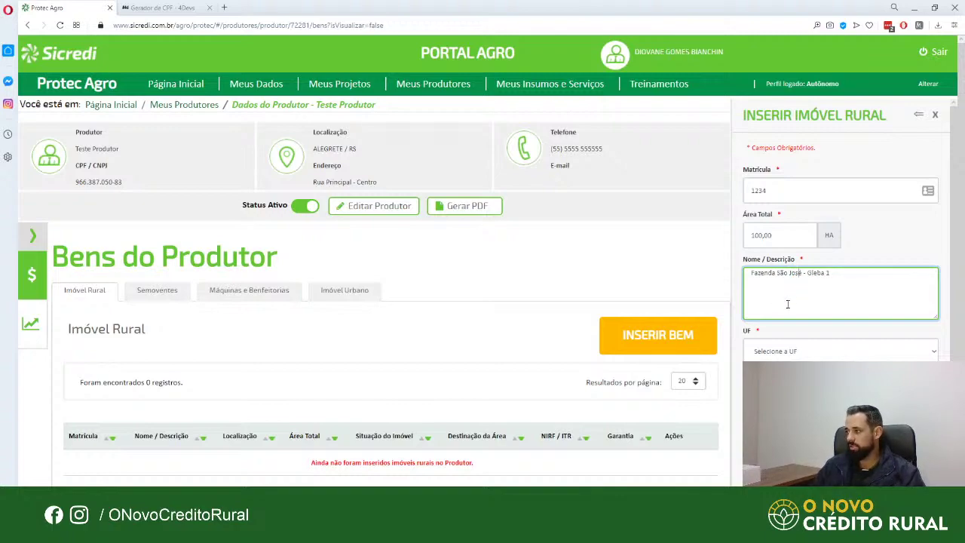
Set the rural property's UF to RS and its Cidade to ALEGRETE
{"action": "left_click", "coordinate": [785, 349]}
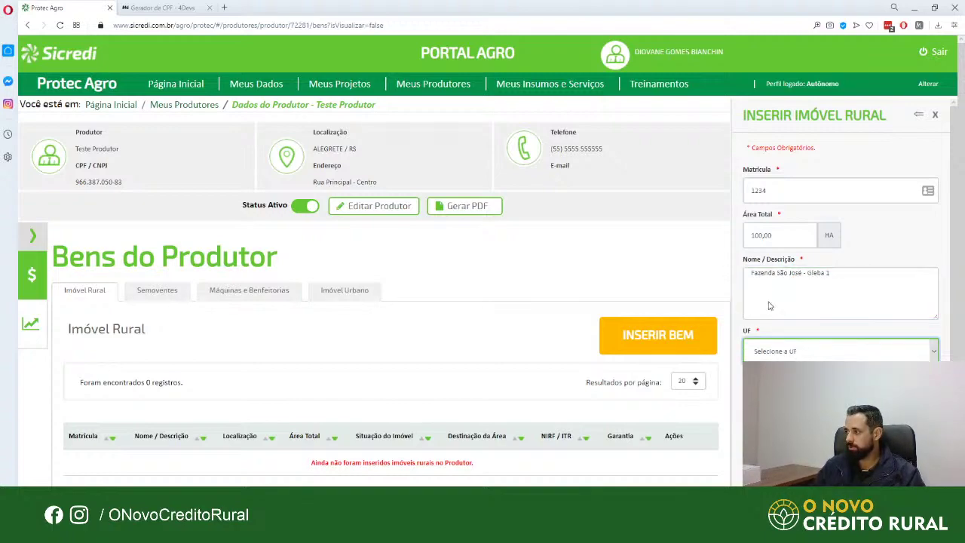
{"action": "key", "text": "r"}
{"action": "key", "text": "s"}
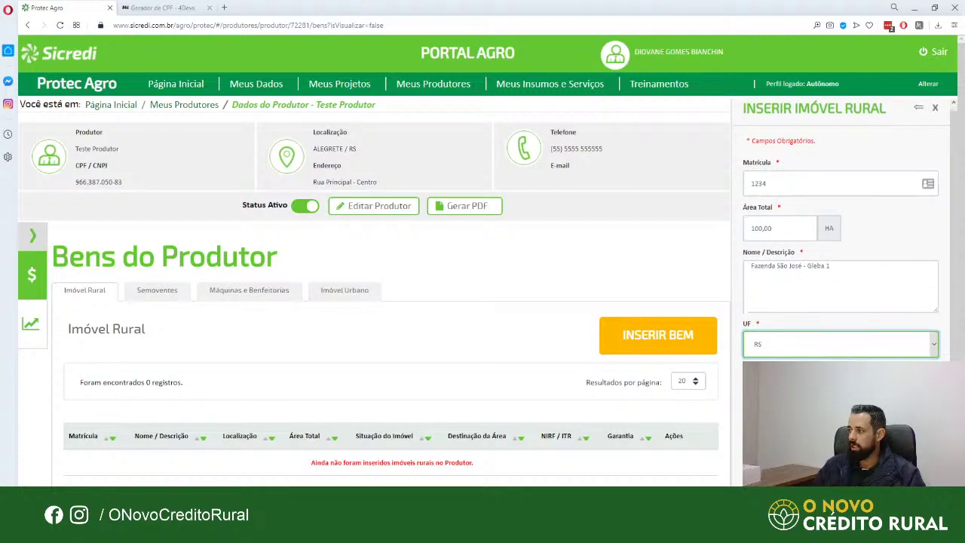
{"action": "scroll", "coordinate": [784, 336], "scroll_direction": "down", "scroll_amount": 1}
{"action": "key", "text": "Tab"}
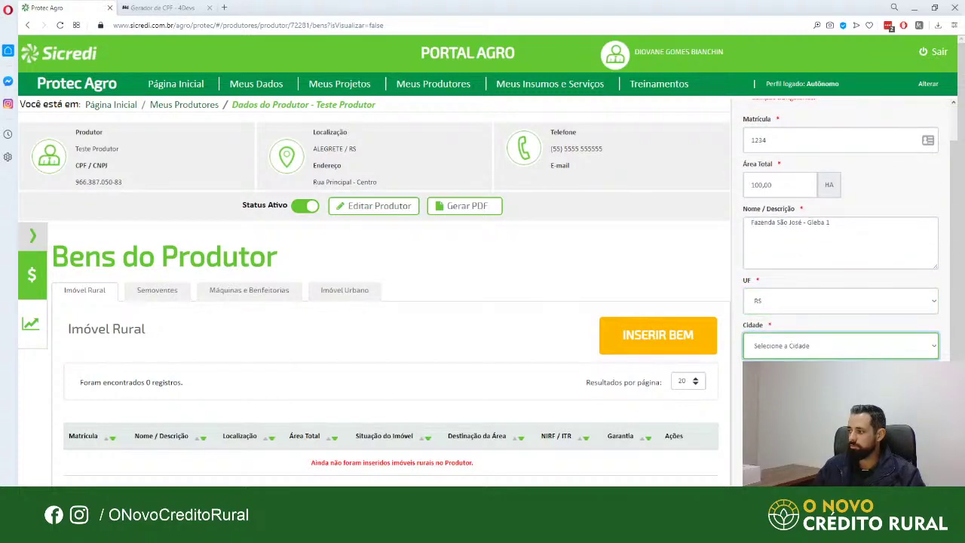
{"action": "key", "text": "a"}
{"action": "key", "text": "l"}
{"action": "key", "text": "e"}
{"action": "key", "text": "g"}
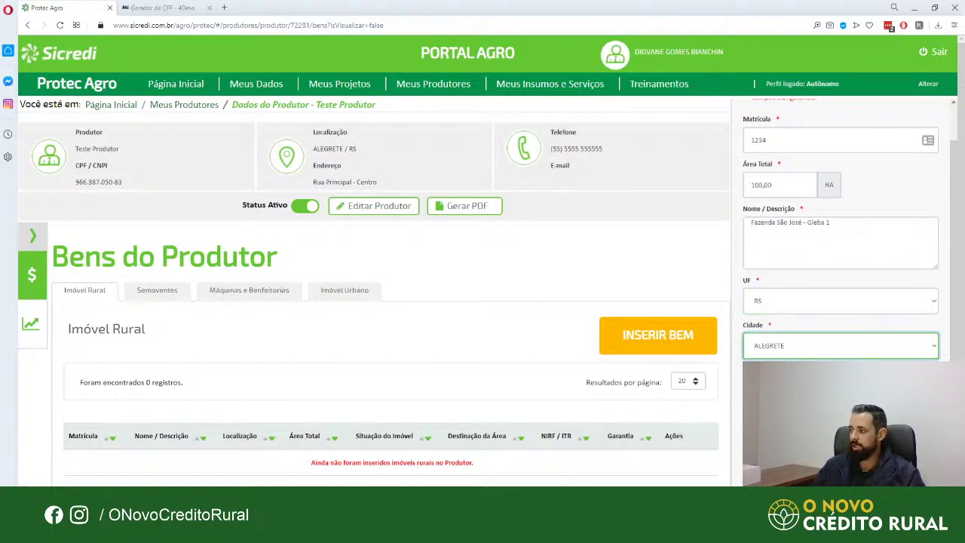
Set the rural property's Situação do Imóvel to Próprio
{"action": "scroll", "coordinate": [858, 307], "scroll_direction": "down", "scroll_amount": 3}
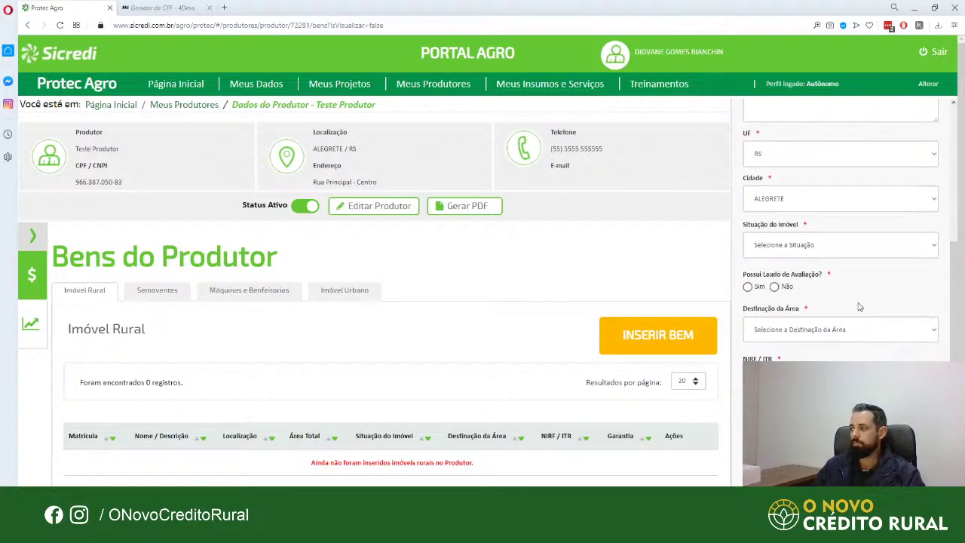
{"action": "left_click", "coordinate": [829, 249]}
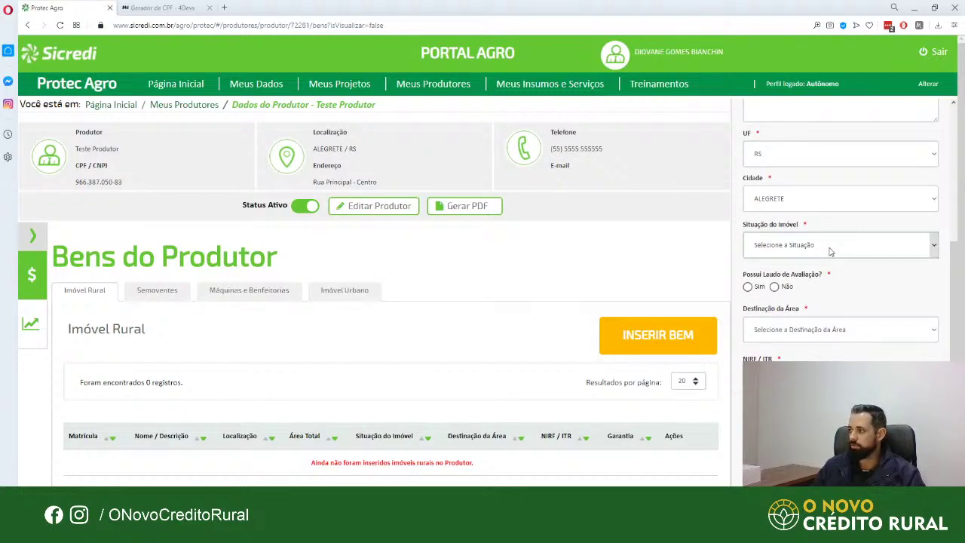
{"action": "left_click", "coordinate": [772, 306]}
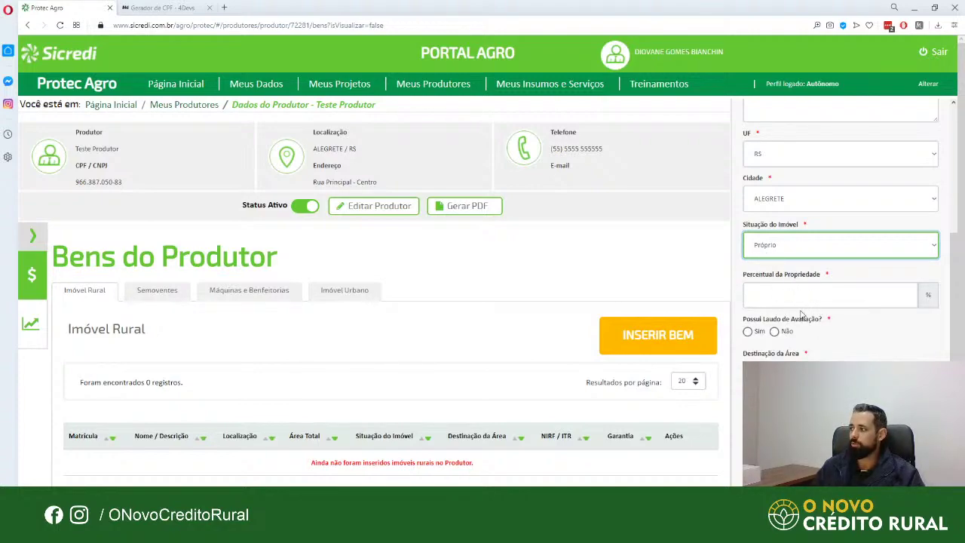
Enter 100,00 % as the rural property's Percentual da Propriedade
{"action": "left_click", "coordinate": [801, 295]}
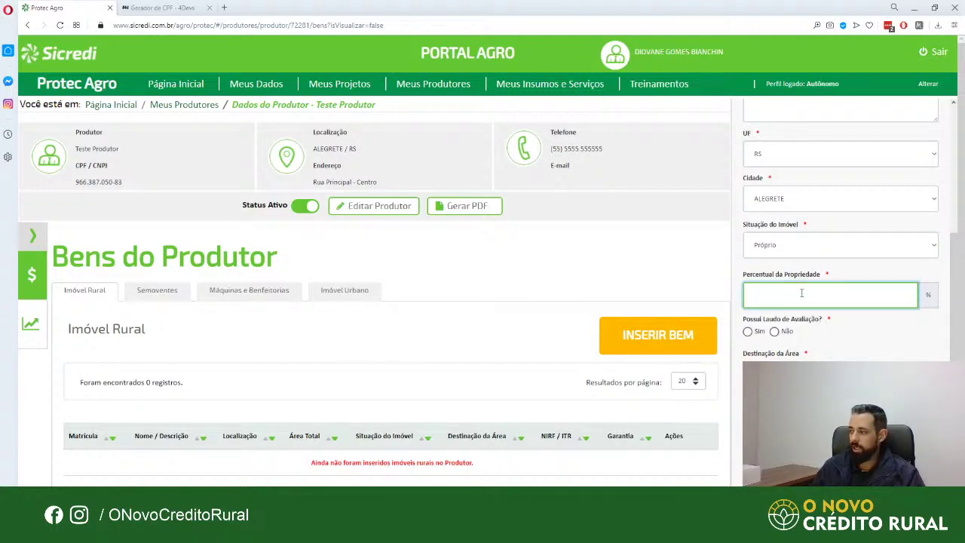
{"action": "scroll", "coordinate": [801, 290], "scroll_direction": "up", "scroll_amount": 1}
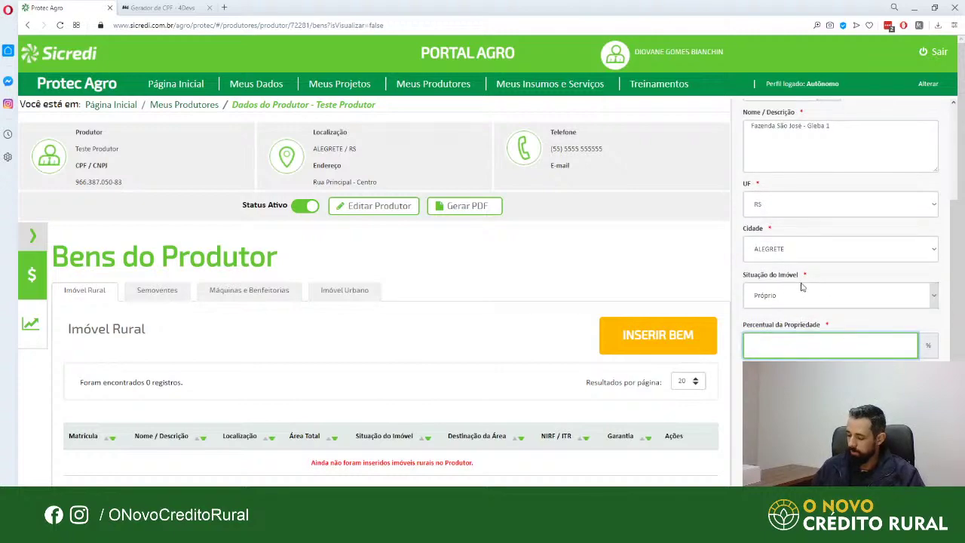
{"action": "type", "text": "10.00"}
{"action": "type", "text": "00,00"}
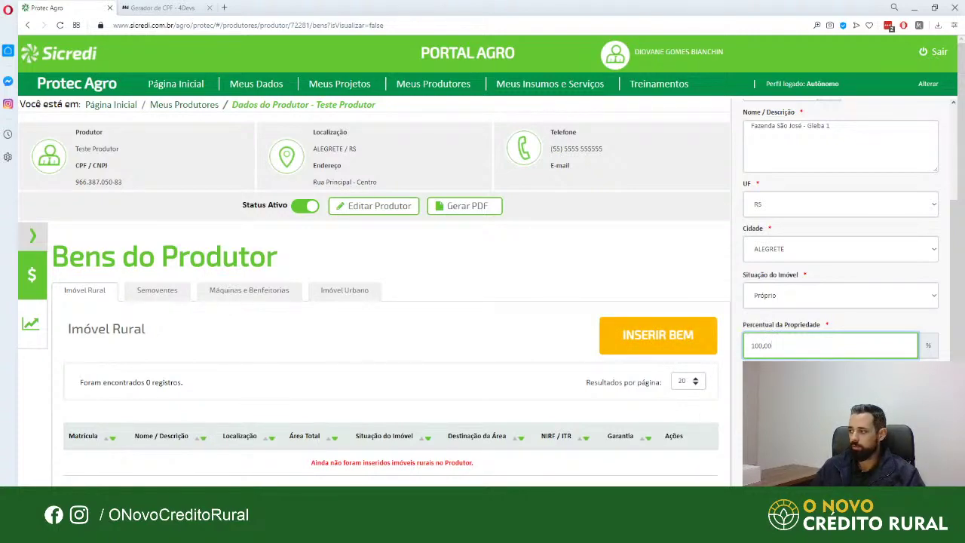
Enter the rural property's Área Total again as 100,00 HA
{"action": "scroll", "coordinate": [841, 227], "scroll_direction": "up", "scroll_amount": 2}
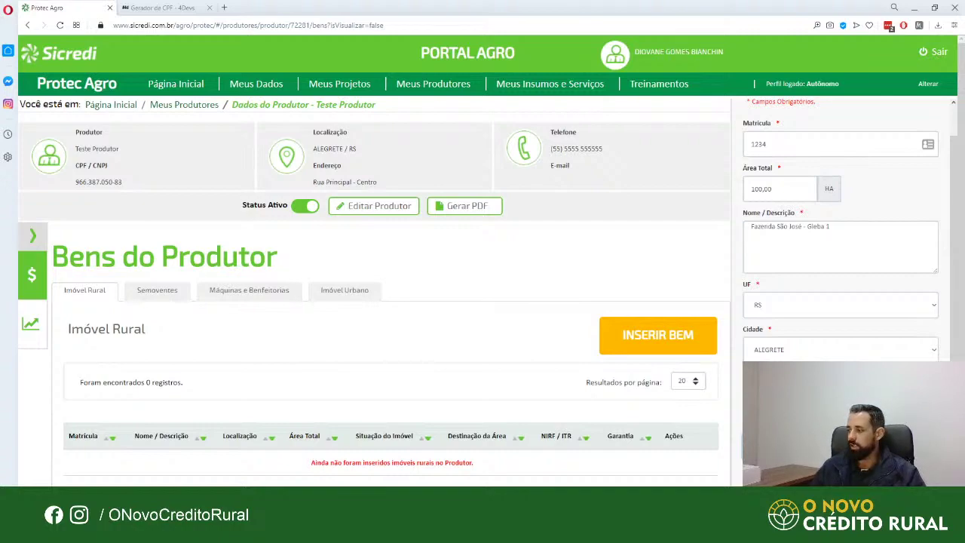
{"action": "scroll", "coordinate": [775, 235], "scroll_direction": "up", "scroll_amount": 1}
{"action": "left_click", "coordinate": [775, 235]}
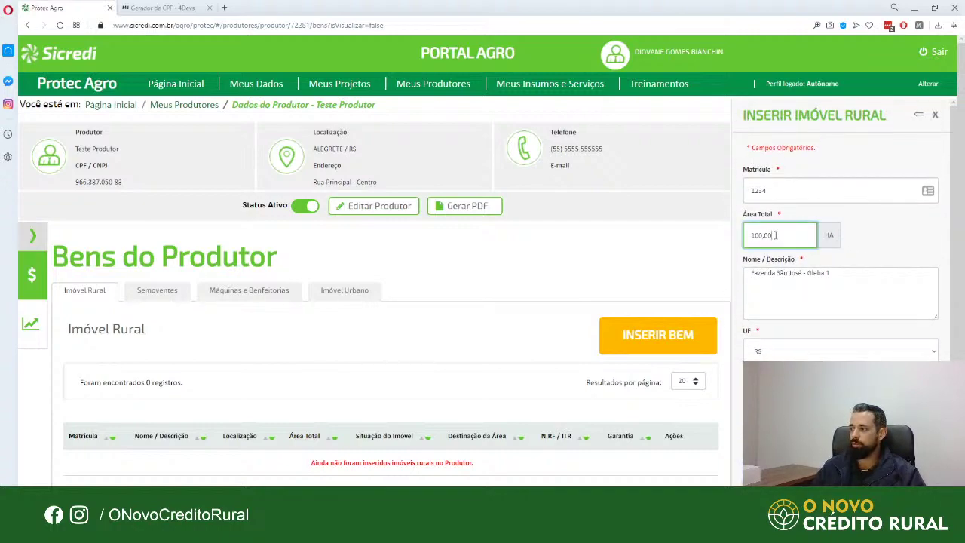
{"action": "type", "text": "10000"}
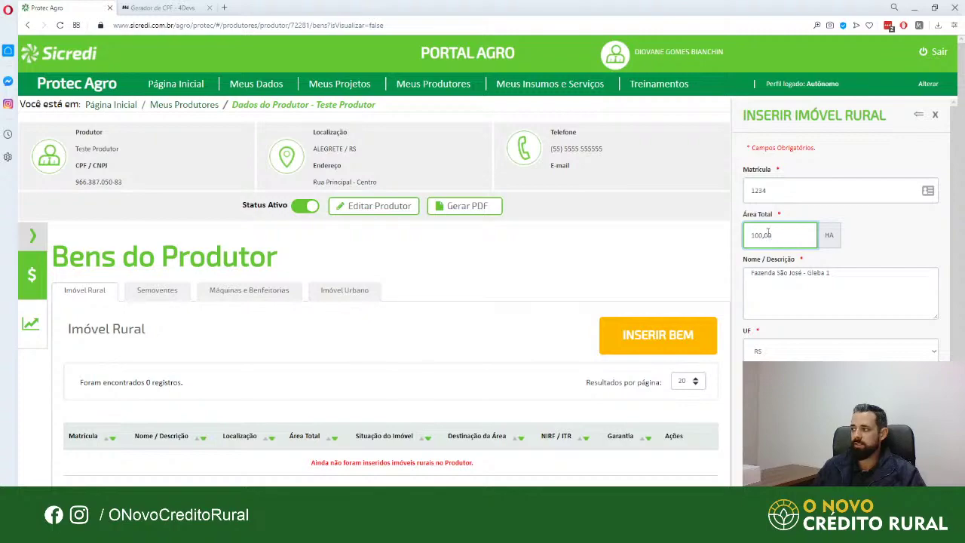
{"action": "scroll", "coordinate": [824, 334], "scroll_direction": "down", "scroll_amount": 1}
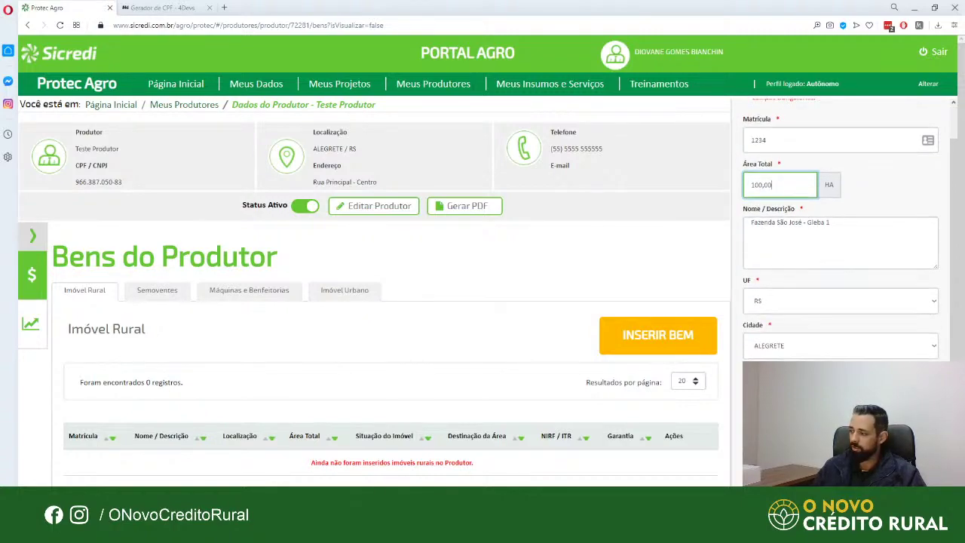
{"action": "left_click", "coordinate": [742, 442]}
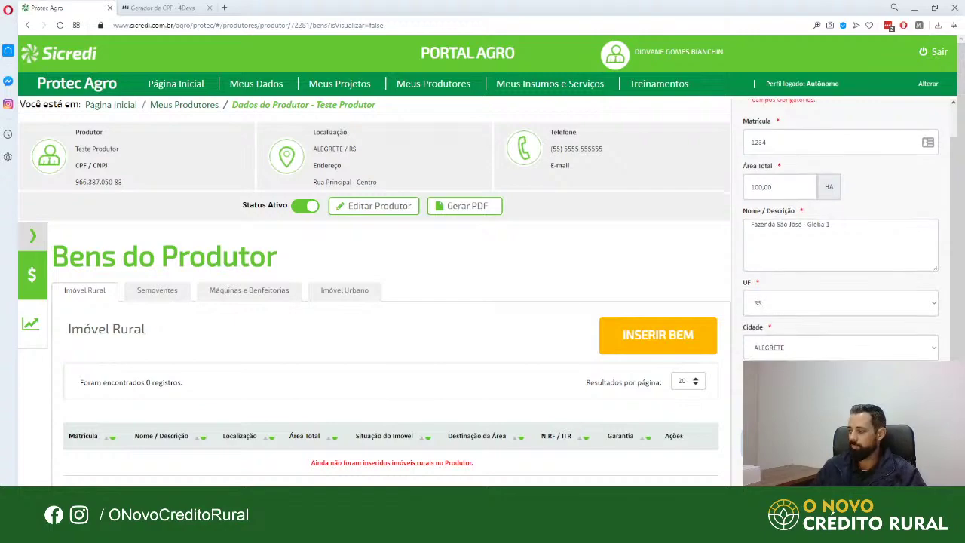
{"action": "scroll", "coordinate": [841, 226], "scroll_direction": "up", "scroll_amount": 1}
{"action": "scroll", "coordinate": [841, 226], "scroll_direction": "down", "scroll_amount": 1}
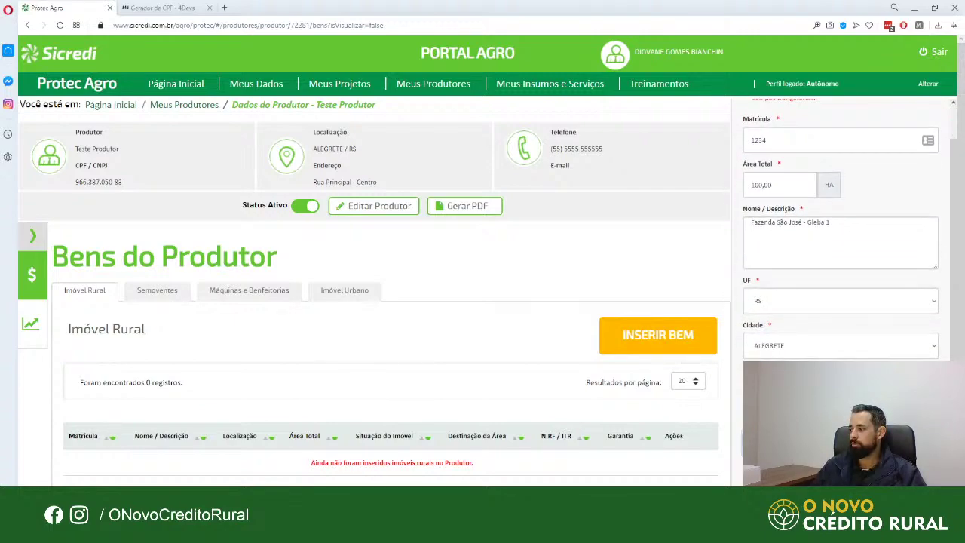
{"action": "scroll", "coordinate": [841, 226], "scroll_direction": "down", "scroll_amount": 1}
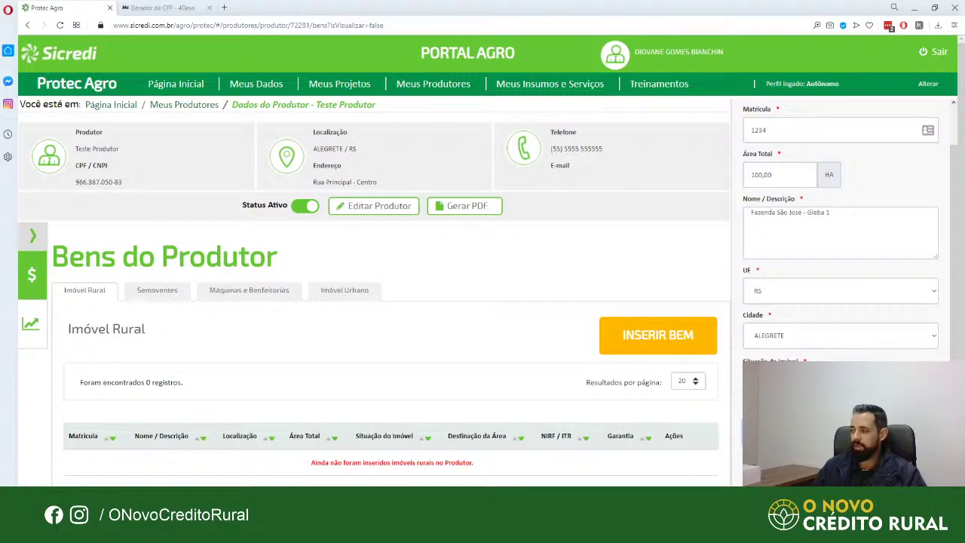
{"action": "scroll", "coordinate": [841, 226], "scroll_direction": "down", "scroll_amount": 3}
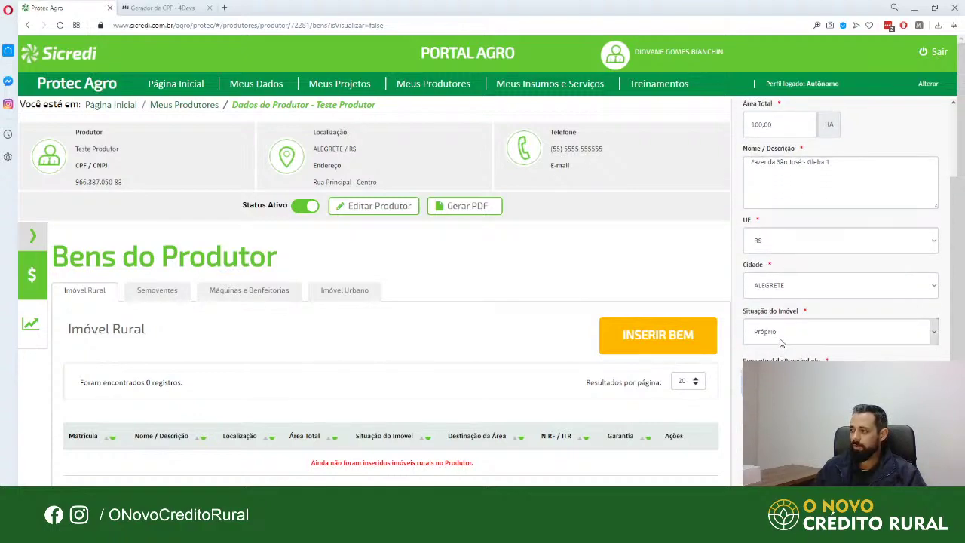
Try Arrendado as the Situação do Imóvel and examine the fields it requires, such as Percentual da Propriedade and Data de Vencimento do Arrendamento
{"action": "left_click", "coordinate": [782, 341]}
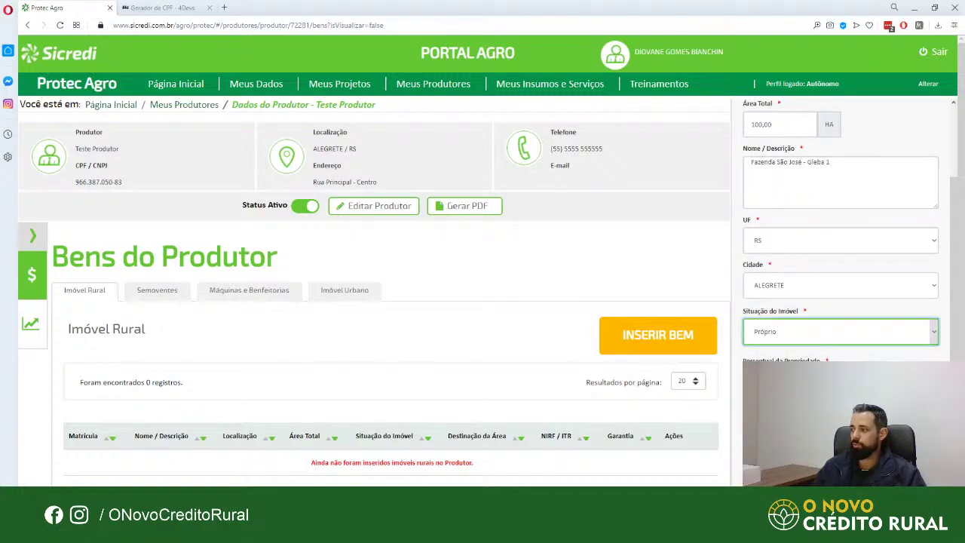
{"action": "key", "text": "Down"}
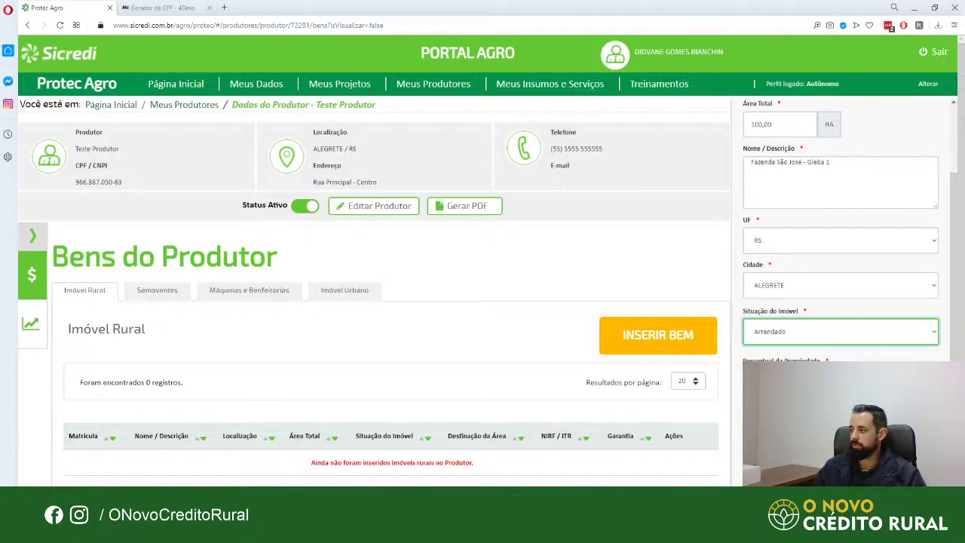
{"action": "scroll", "coordinate": [796, 347], "scroll_direction": "down", "scroll_amount": 1}
{"action": "left_click", "coordinate": [795, 336]}
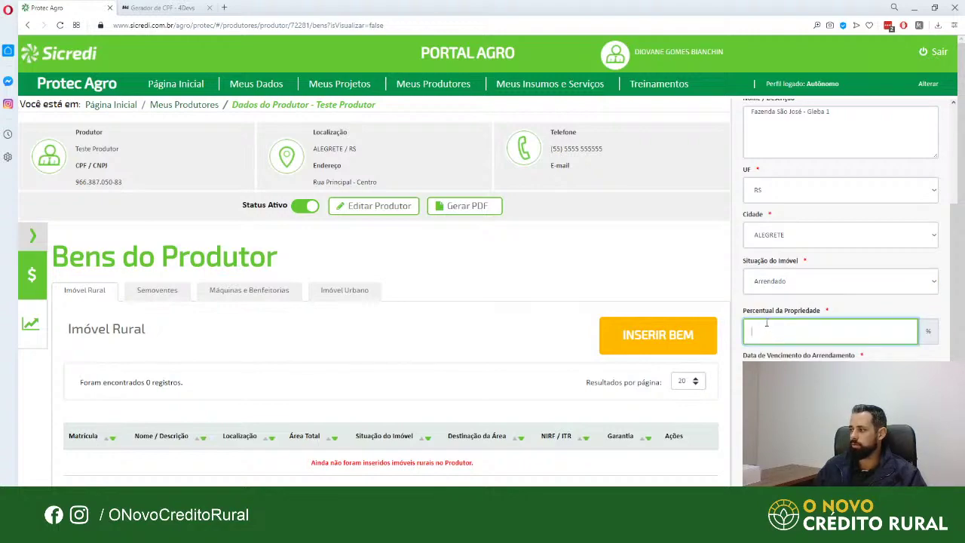
{"action": "scroll", "coordinate": [766, 323], "scroll_direction": "up", "scroll_amount": 2}
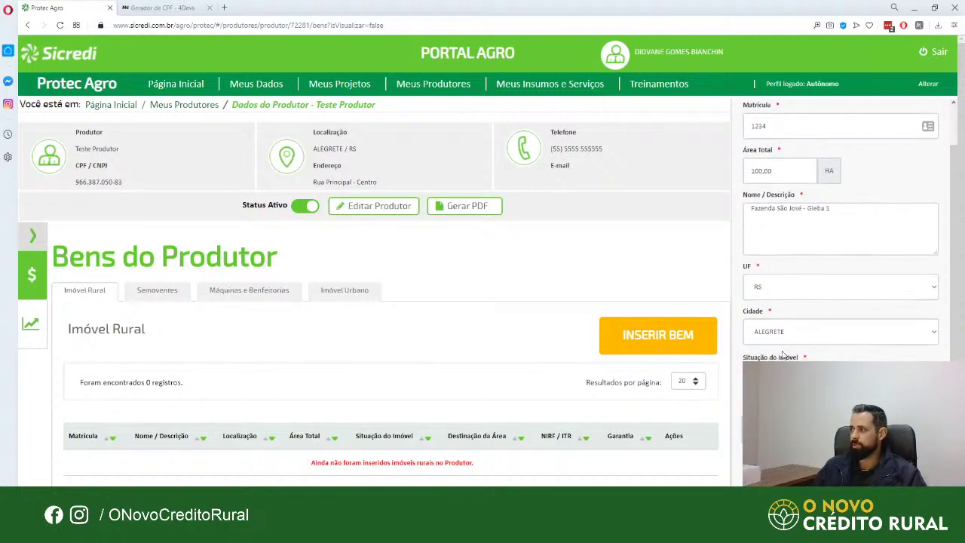
{"action": "scroll", "coordinate": [784, 355], "scroll_direction": "down", "scroll_amount": 2}
{"action": "key", "text": "Tab"}
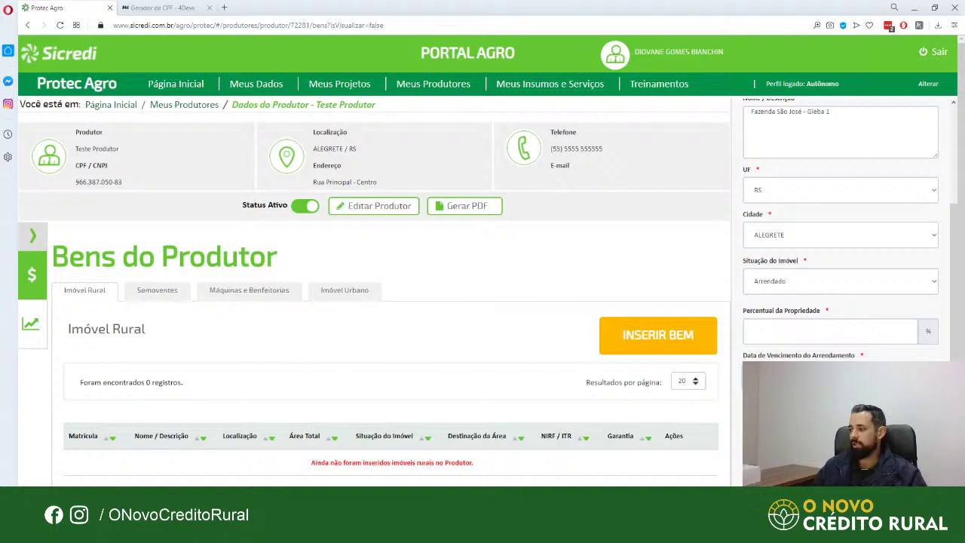
Set the Situação do Imóvel back to Próprio and enter 100,00 % as the Percentual da Propriedade
{"action": "left_click", "coordinate": [815, 284]}
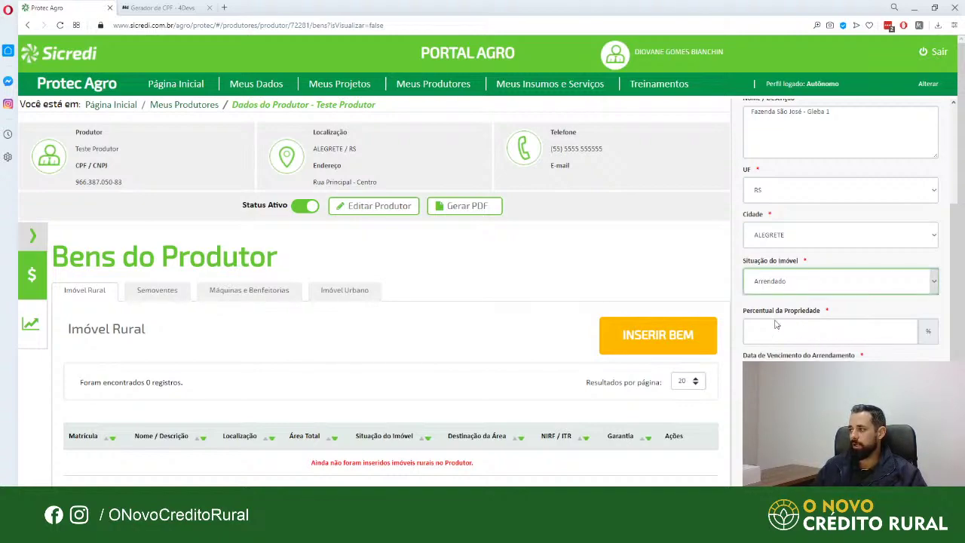
{"action": "left_click", "coordinate": [776, 340]}
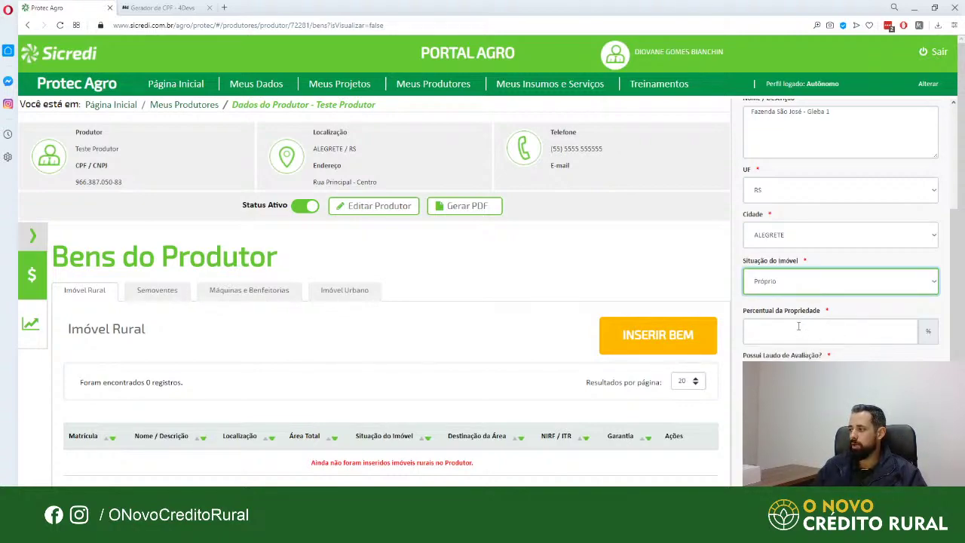
{"action": "left_click", "coordinate": [799, 325]}
{"action": "type", "text": "10000"}
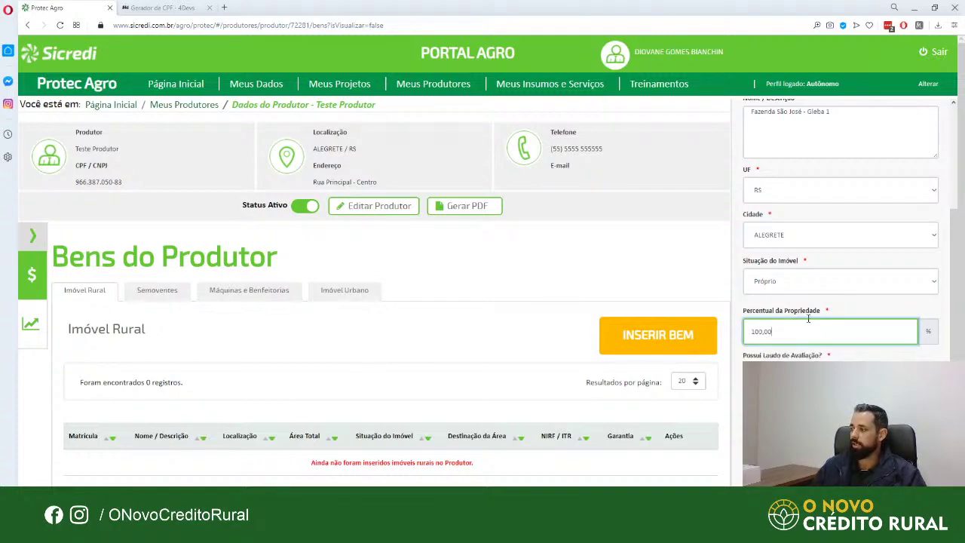
Examine the fields required for an existing Laudo de Avaliação, and answer Não to Possui Laudo de Avaliação?
{"action": "scroll", "coordinate": [830, 301], "scroll_direction": "down", "scroll_amount": 2}
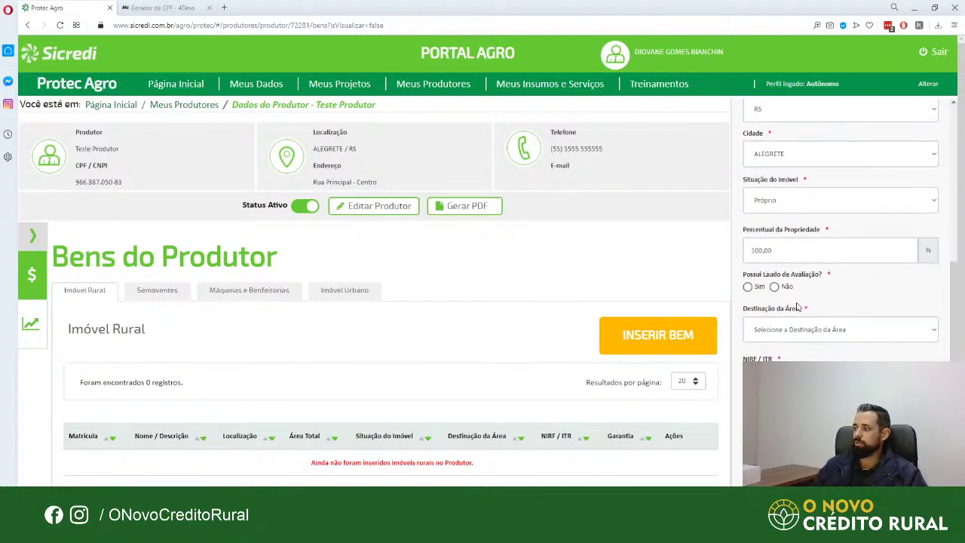
{"action": "left_click", "coordinate": [748, 288]}
{"action": "left_click", "coordinate": [775, 289]}
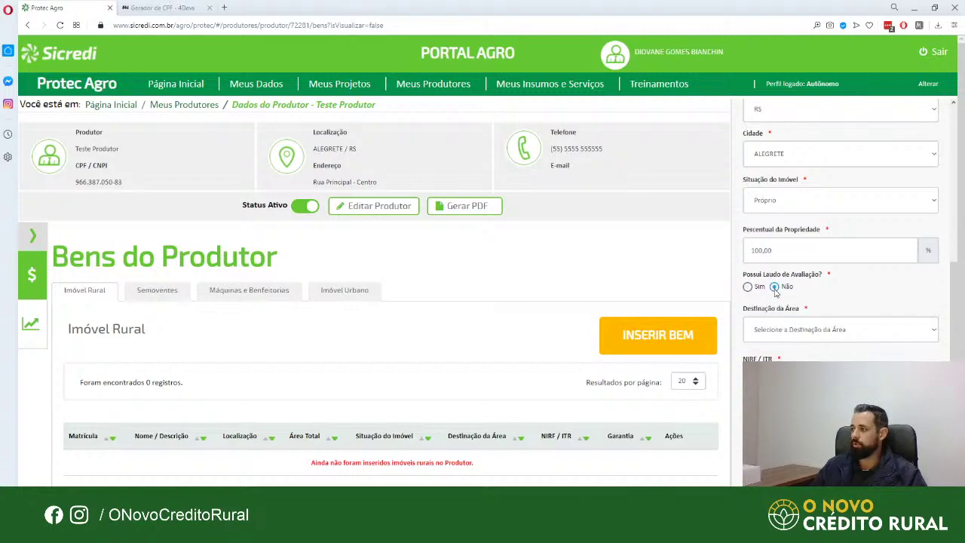
{"action": "left_click", "coordinate": [749, 289]}
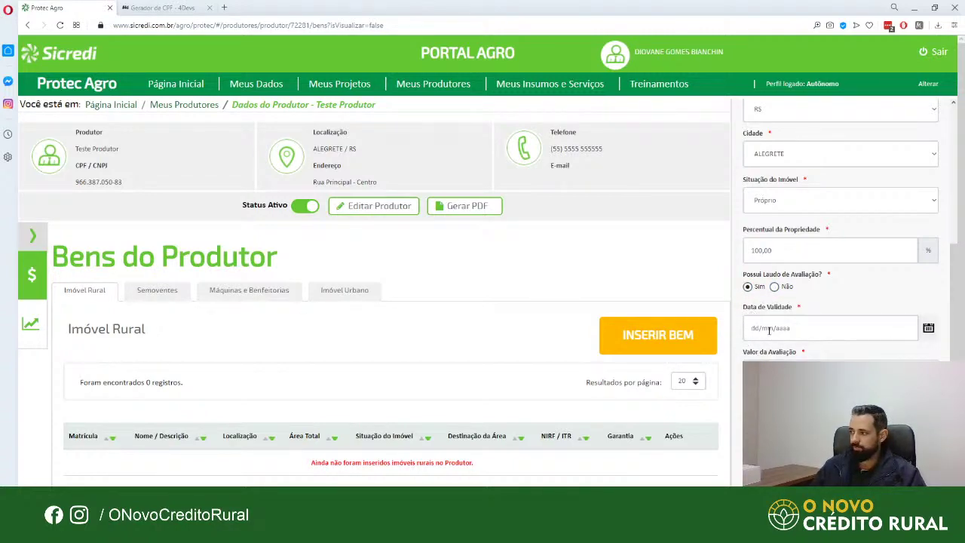
{"action": "left_click", "coordinate": [771, 332]}
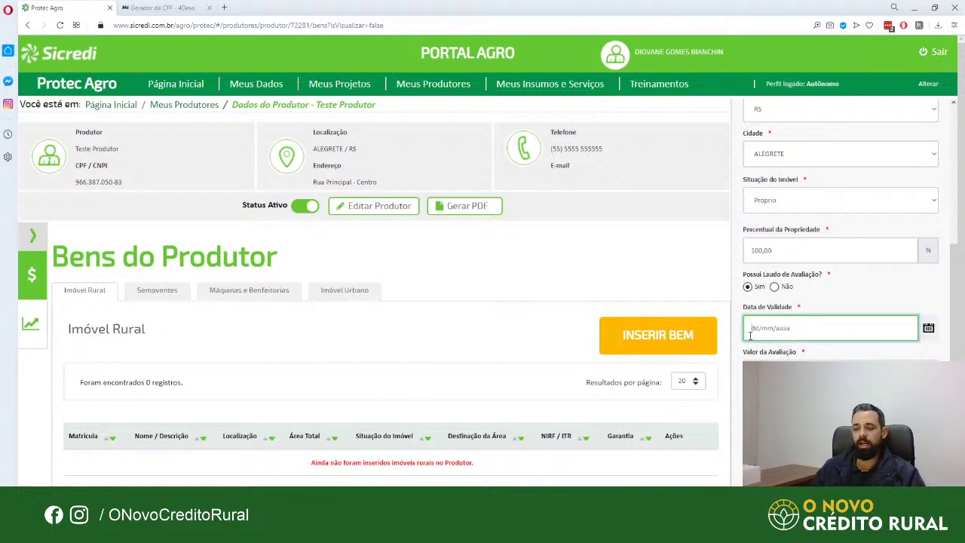
{"action": "scroll", "coordinate": [771, 333], "scroll_direction": "down", "scroll_amount": 1}
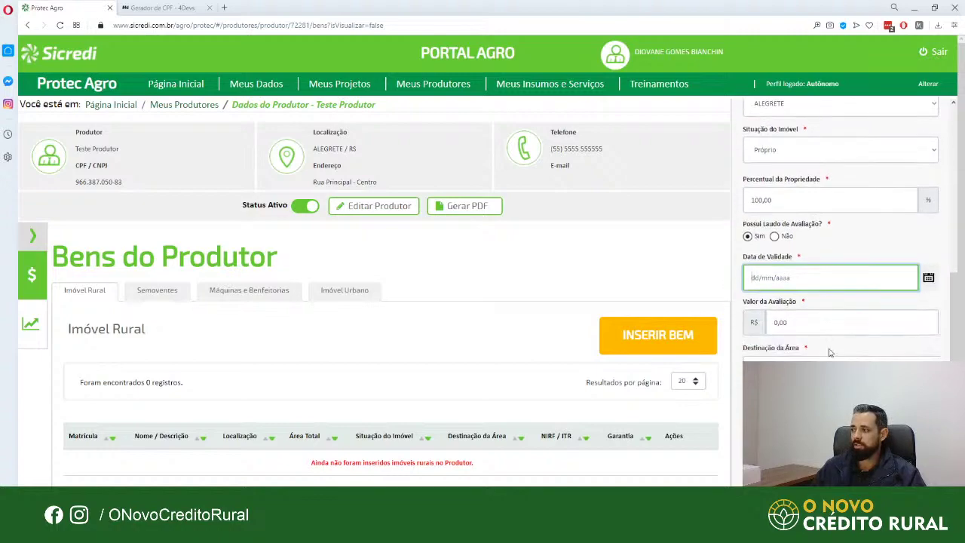
{"action": "left_click", "coordinate": [781, 238]}
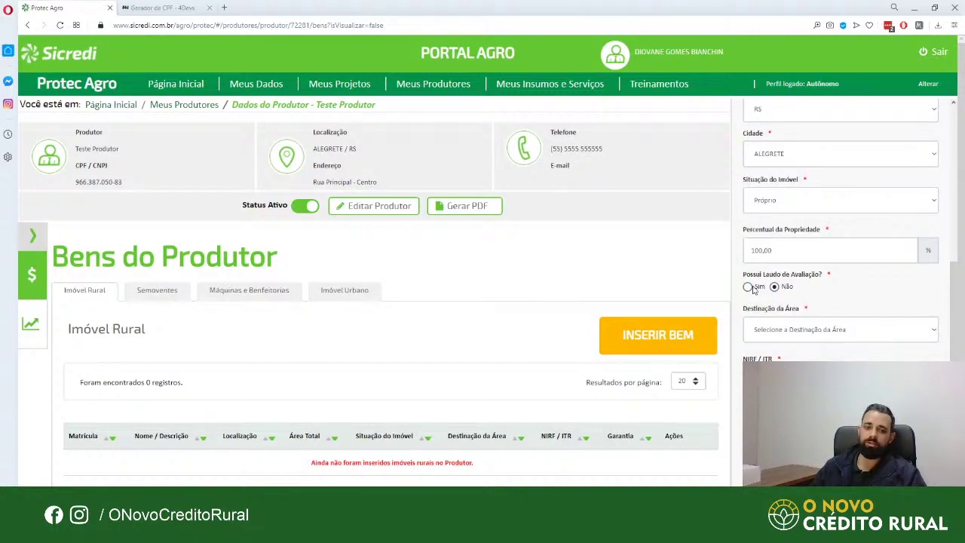
Set the rural property's Destinação da Área to Culturas Anuais
{"action": "left_click", "coordinate": [845, 336]}
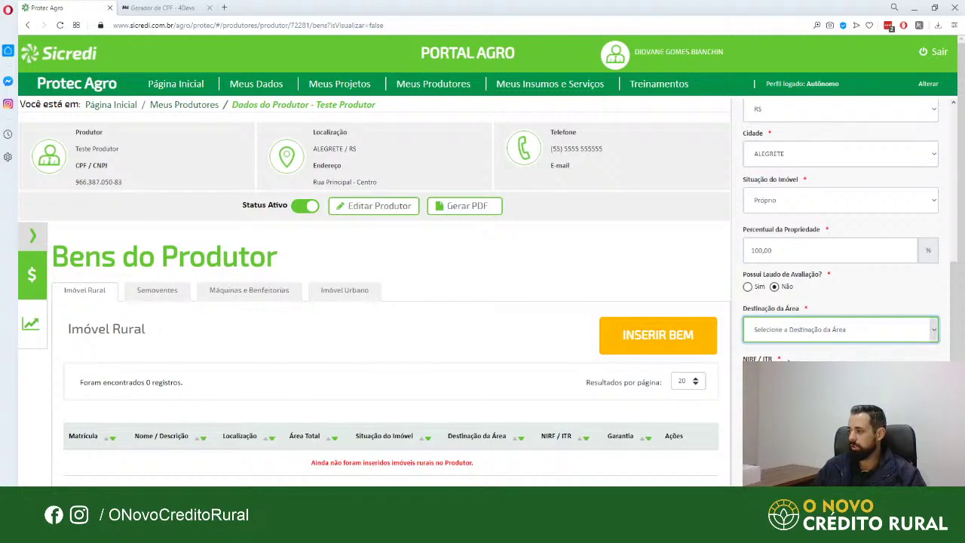
{"action": "key", "text": "Down"}
{"action": "key", "text": "Tab"}
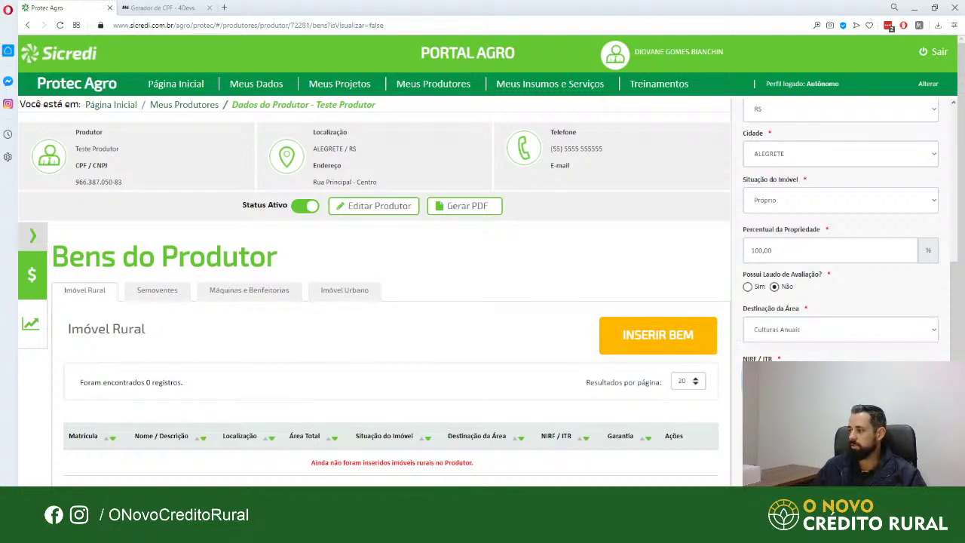
Enter 1.111.111-1 as the rural property's NIRF / ITR
{"action": "scroll", "coordinate": [782, 361], "scroll_direction": "down", "scroll_amount": 1}
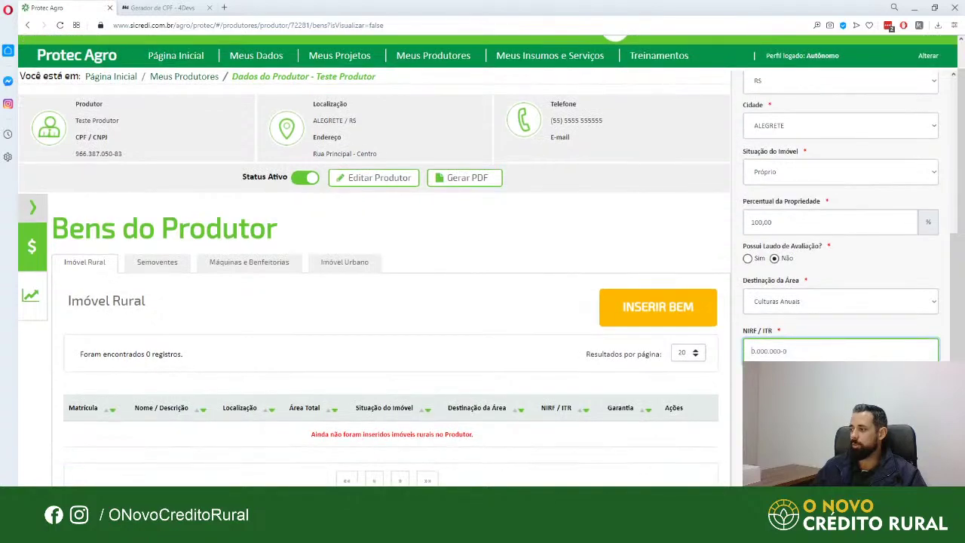
{"action": "type", "text": "1.111.111-1"}
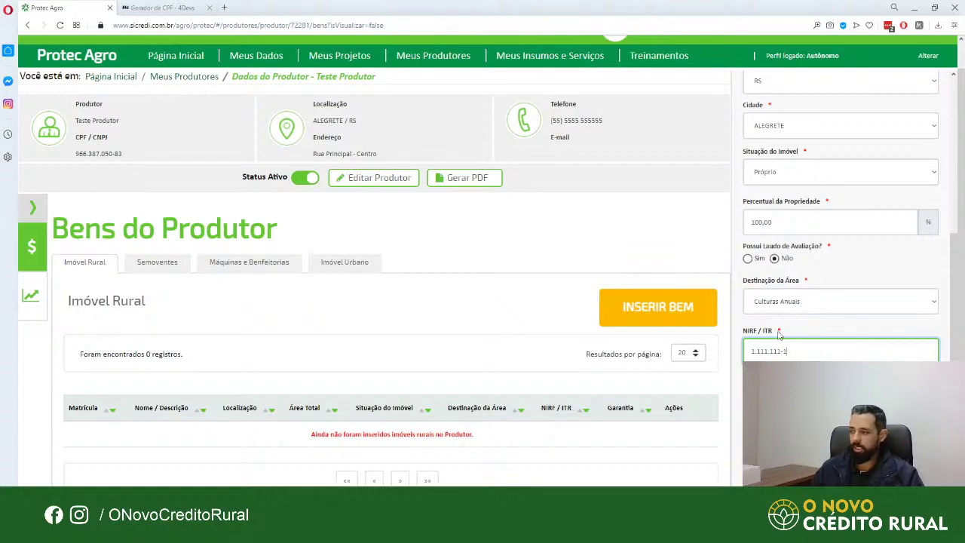
{"action": "scroll", "coordinate": [784, 331], "scroll_direction": "up", "scroll_amount": 2}
{"action": "scroll", "coordinate": [667, 354], "scroll_direction": "up", "scroll_amount": 1}
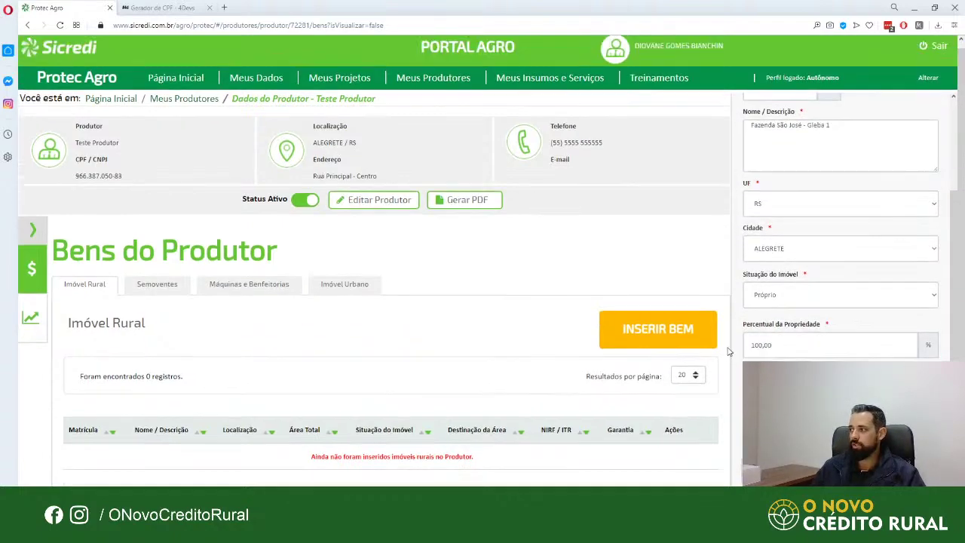
{"action": "scroll", "coordinate": [823, 319], "scroll_direction": "up", "scroll_amount": 3}
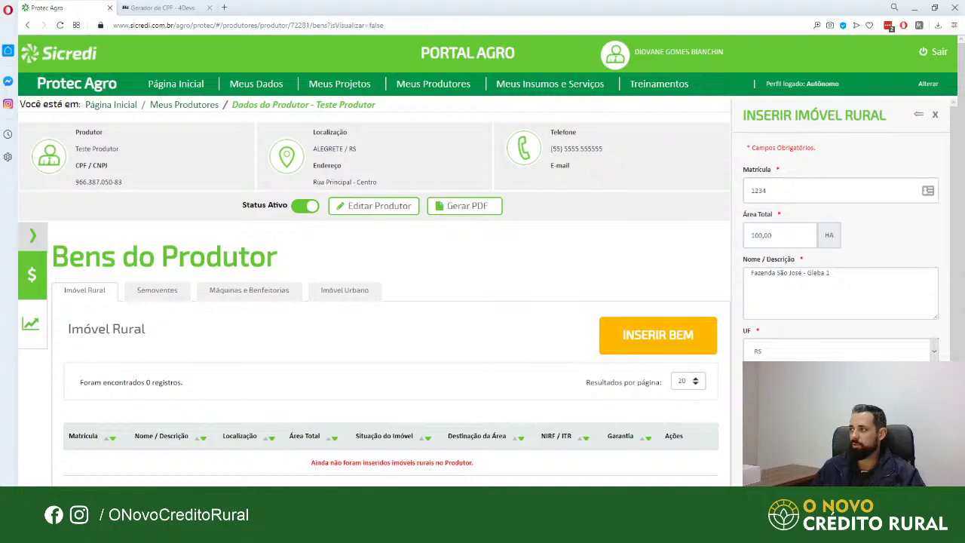
{"action": "scroll", "coordinate": [841, 227], "scroll_direction": "down", "scroll_amount": 4}
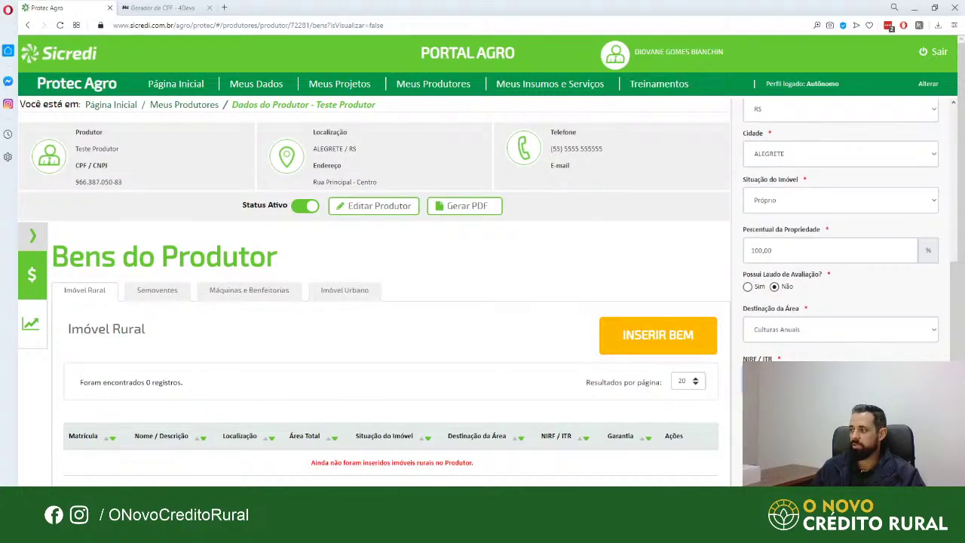
{"action": "left_click", "coordinate": [799, 379]}
{"action": "type", "text": "11111111"}
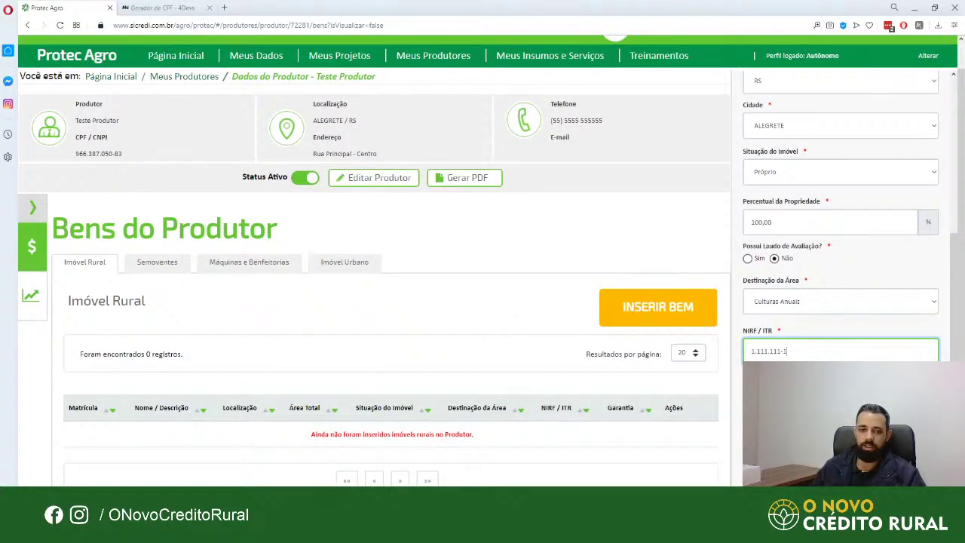
{"action": "key", "text": "Tab"}
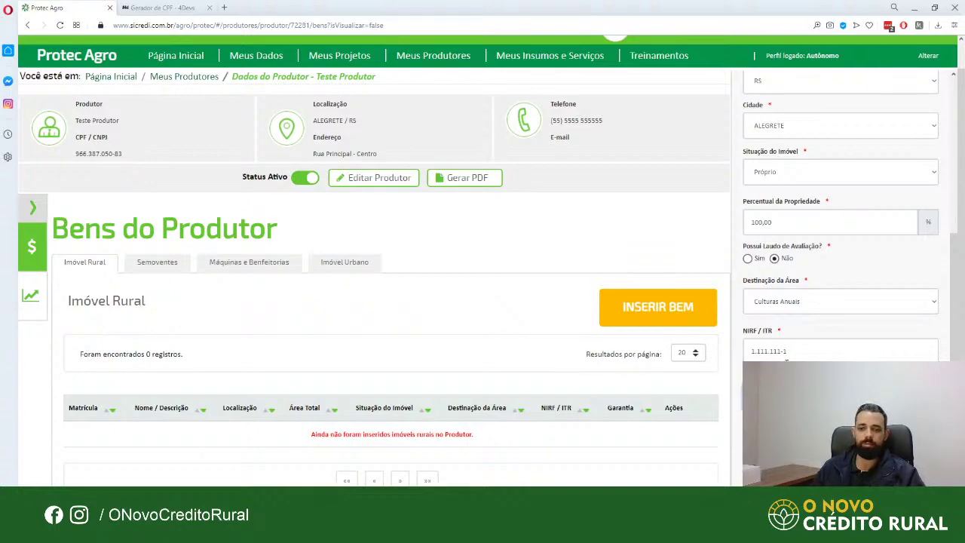
{"action": "scroll", "coordinate": [788, 354], "scroll_direction": "up", "scroll_amount": 1}
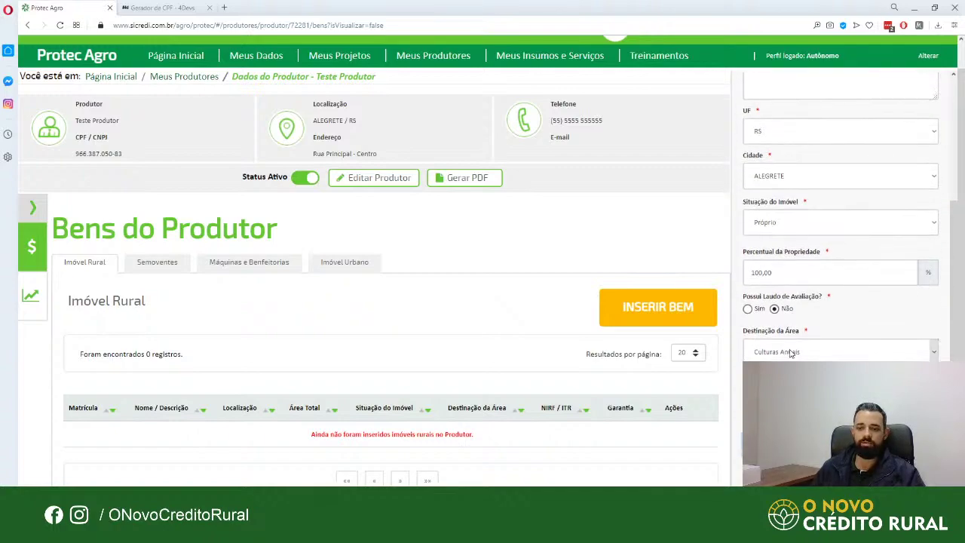
Check the rural property's completed fields, save it, and review its record in the list of rural properties
{"action": "scroll", "coordinate": [841, 226], "scroll_direction": "down", "scroll_amount": 1}
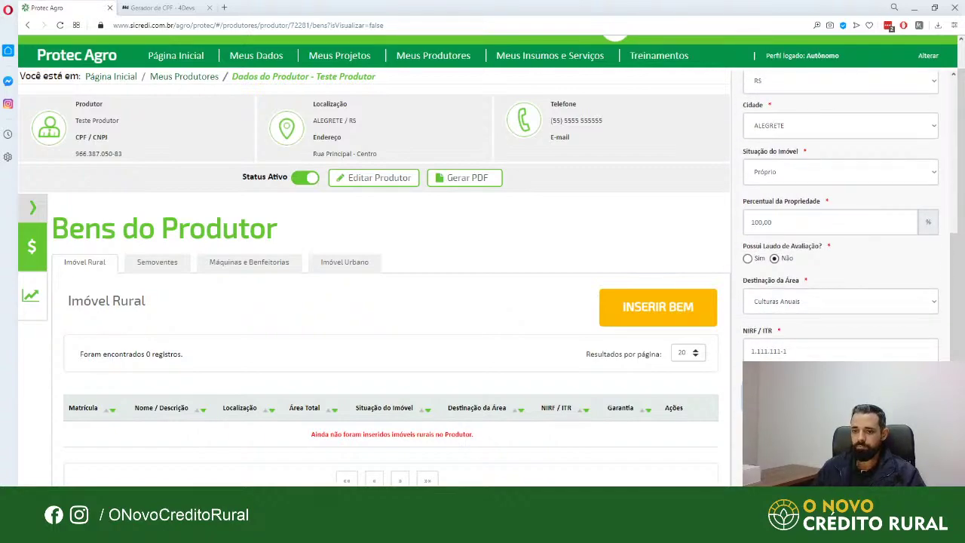
{"action": "left_click", "coordinate": [775, 349]}
{"action": "key", "text": "Tab"}
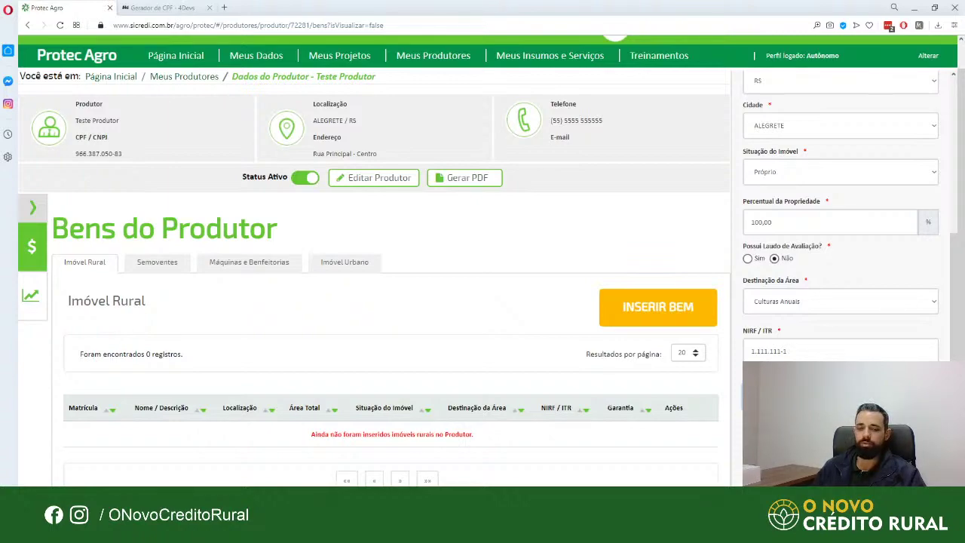
{"action": "scroll", "coordinate": [841, 249], "scroll_direction": "up", "scroll_amount": 2}
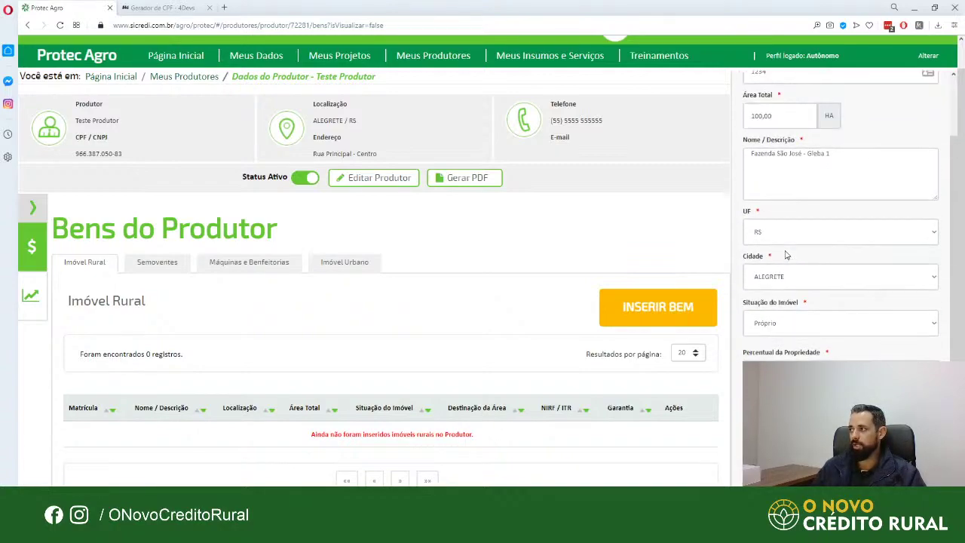
{"action": "scroll", "coordinate": [840, 249], "scroll_direction": "down", "scroll_amount": 2}
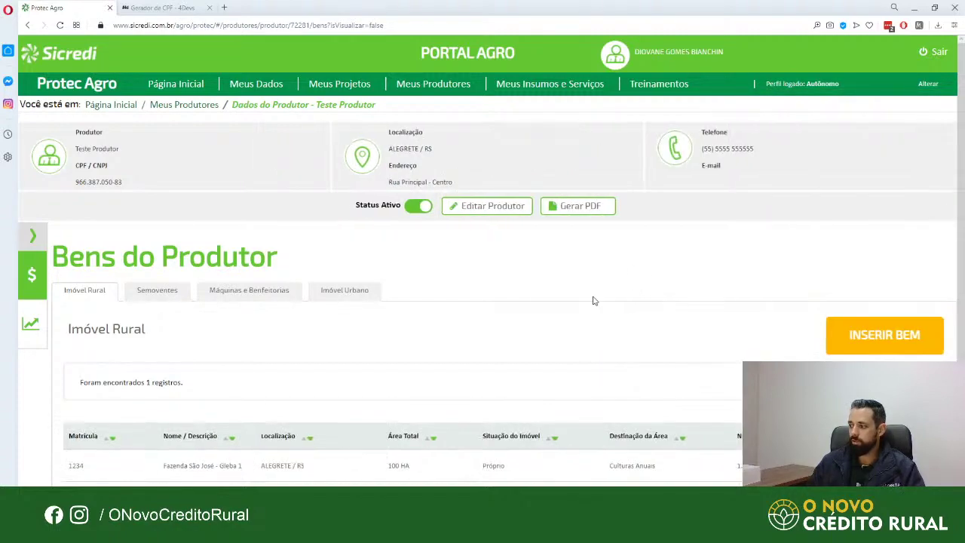
{"action": "scroll", "coordinate": [592, 300], "scroll_direction": "down", "scroll_amount": 1}
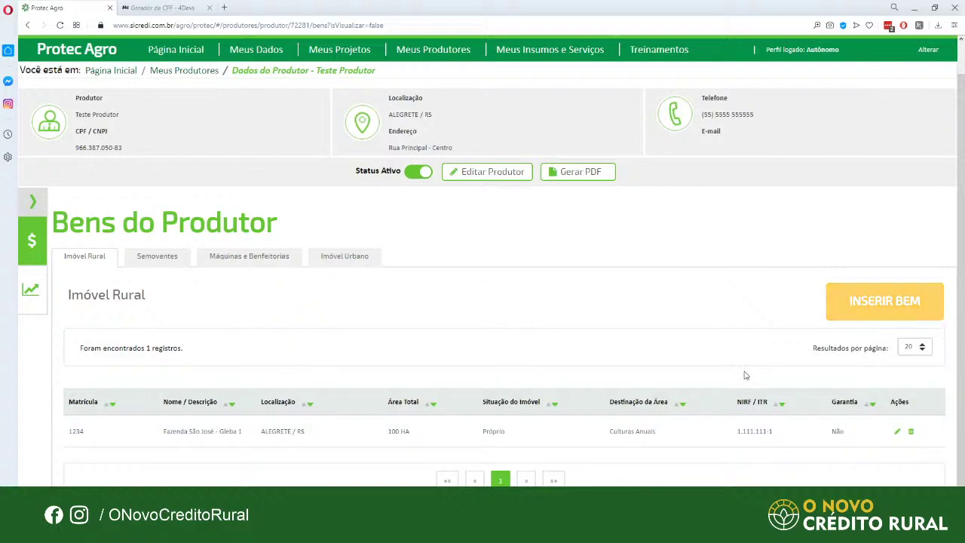
Open the producer's Estimativa de Produção and compare the Vigentes estimates with the Produtividade Realizada history
{"action": "left_click", "coordinate": [32, 291]}
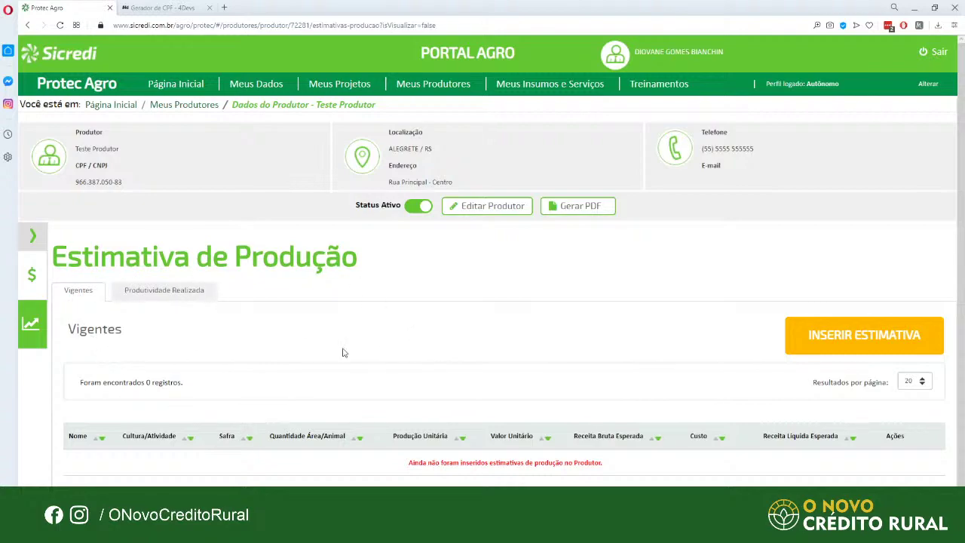
{"action": "scroll", "coordinate": [193, 339], "scroll_direction": "down", "scroll_amount": 1}
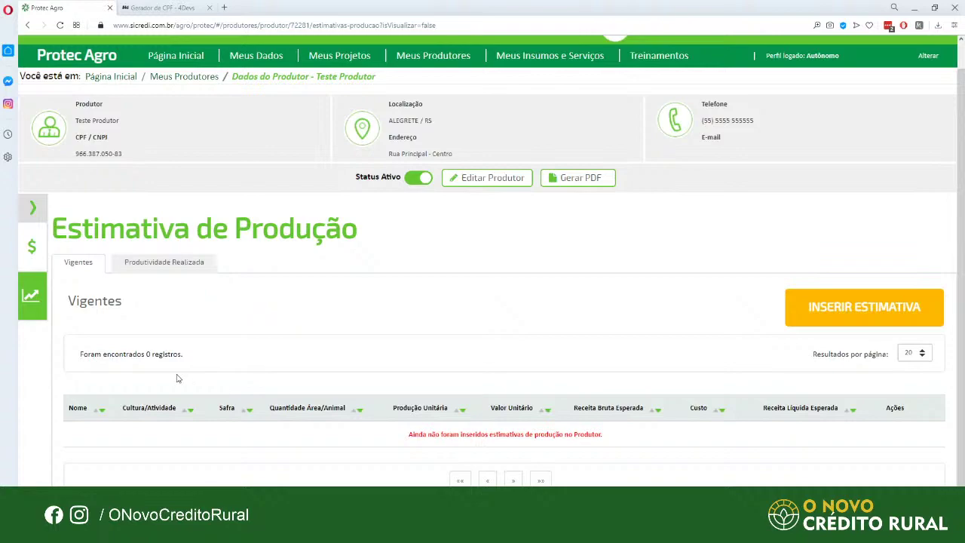
{"action": "left_click", "coordinate": [173, 267]}
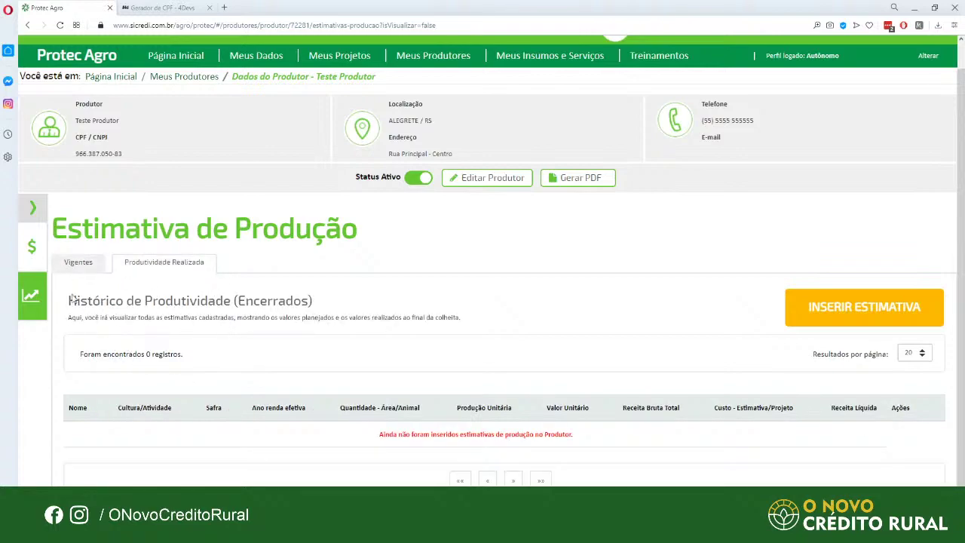
{"action": "double_click", "coordinate": [462, 325]}
{"action": "left_click", "coordinate": [463, 325]}
{"action": "left_click", "coordinate": [87, 264]}
{"action": "left_click", "coordinate": [120, 270]}
{"action": "left_click", "coordinate": [77, 263]}
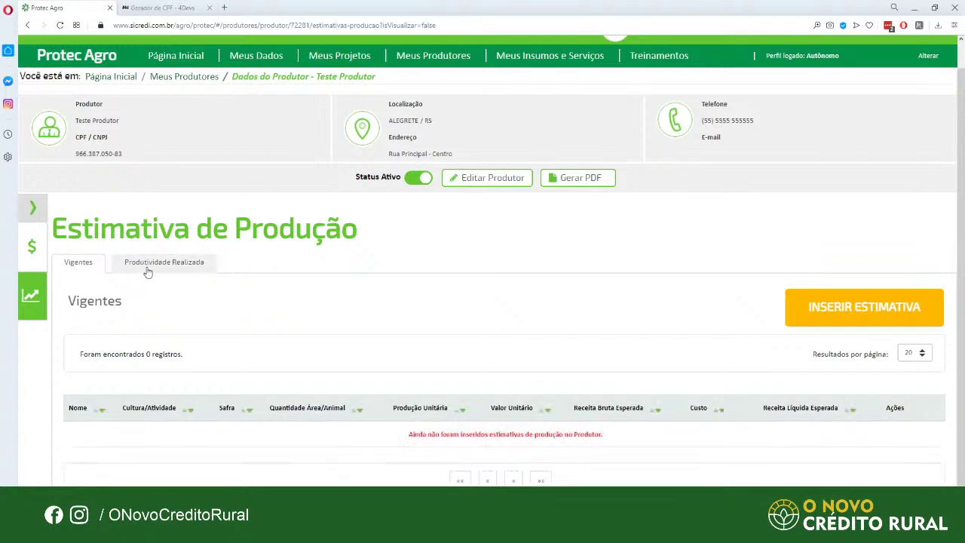
{"action": "left_click", "coordinate": [146, 269]}
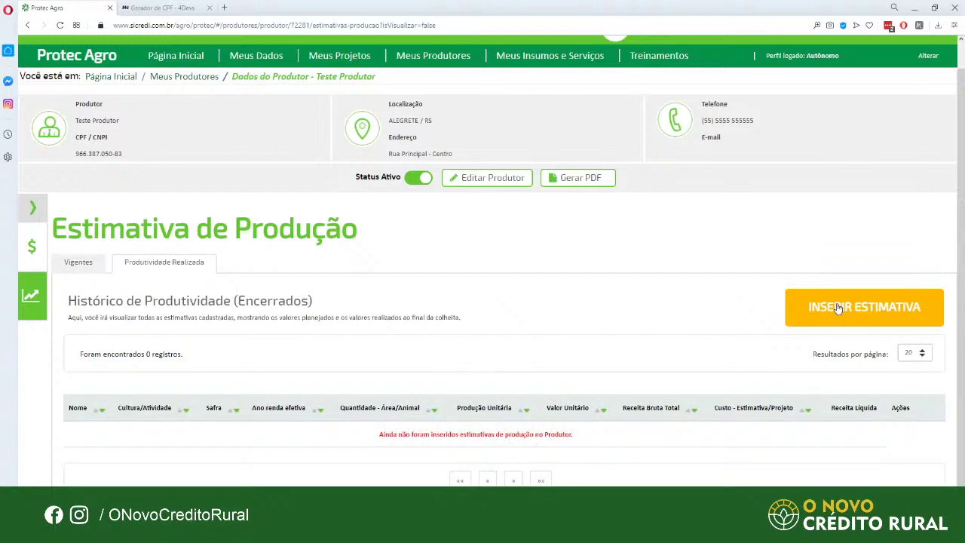
Start a new estimate from the Produtividade Realizada history and examine the fields it requires
{"action": "scroll", "coordinate": [218, 274], "scroll_direction": "up", "scroll_amount": 1}
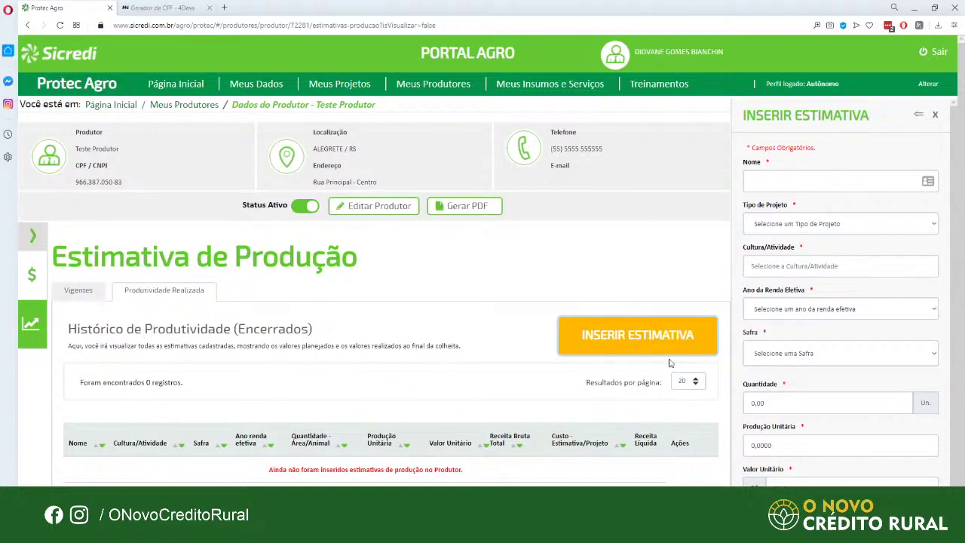
{"action": "left_click", "coordinate": [812, 181]}
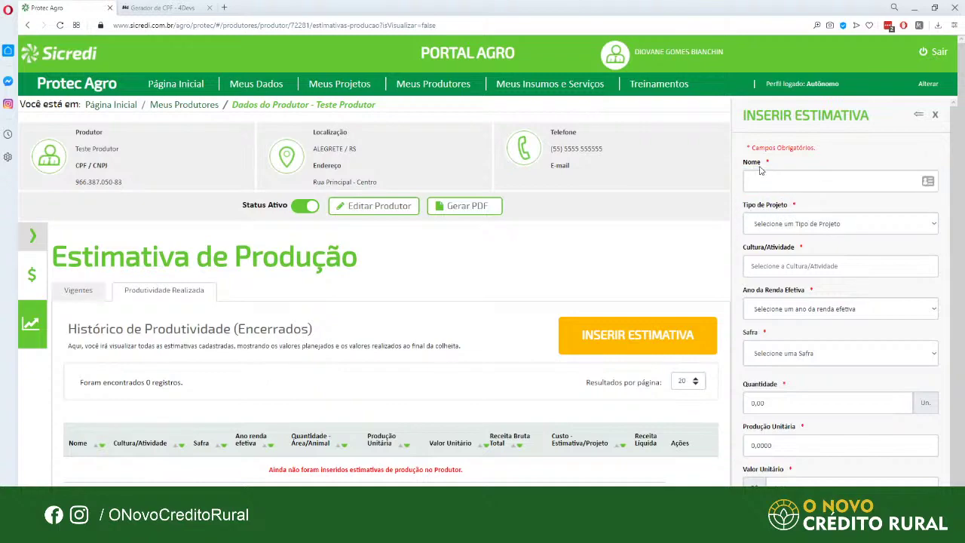
{"action": "scroll", "coordinate": [807, 221], "scroll_direction": "down", "scroll_amount": 1}
{"action": "scroll", "coordinate": [806, 222], "scroll_direction": "down", "scroll_amount": 2}
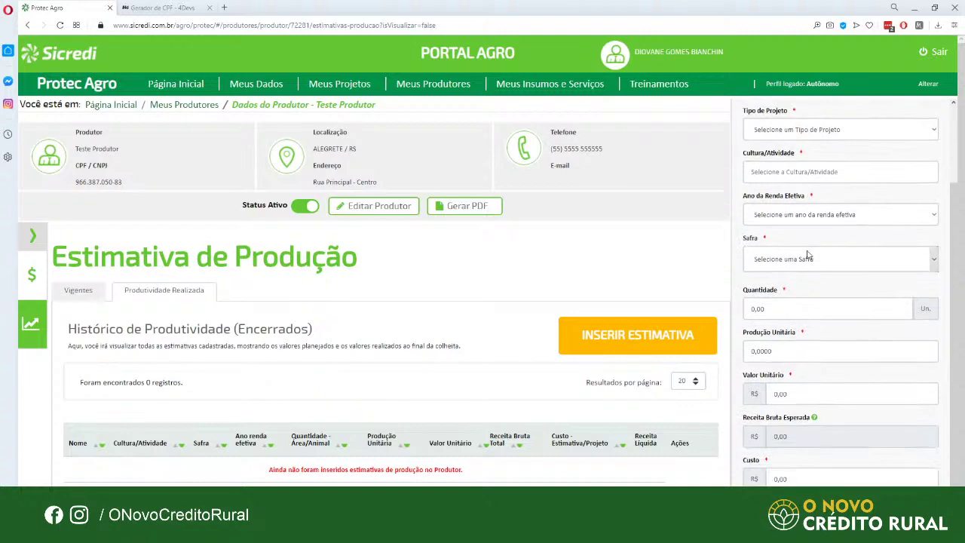
{"action": "scroll", "coordinate": [751, 278], "scroll_direction": "up", "scroll_amount": 1}
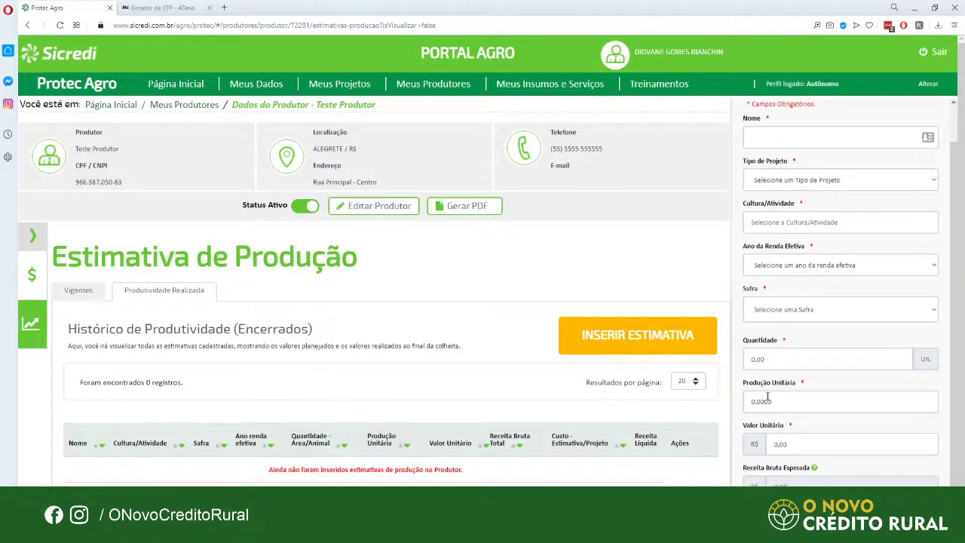
{"action": "left_click", "coordinate": [784, 362]}
{"action": "left_click", "coordinate": [774, 316]}
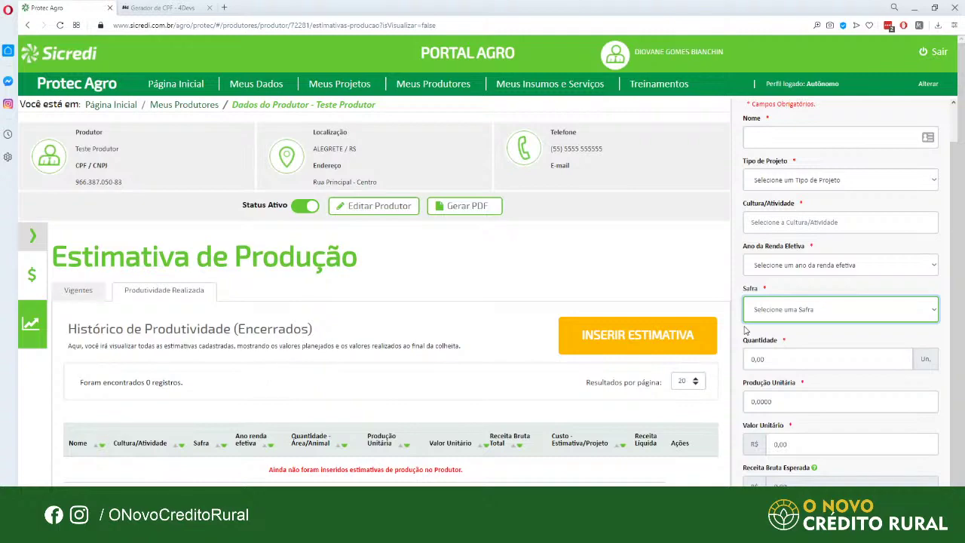
{"action": "left_click", "coordinate": [828, 257]}
{"action": "left_click", "coordinate": [827, 255]}
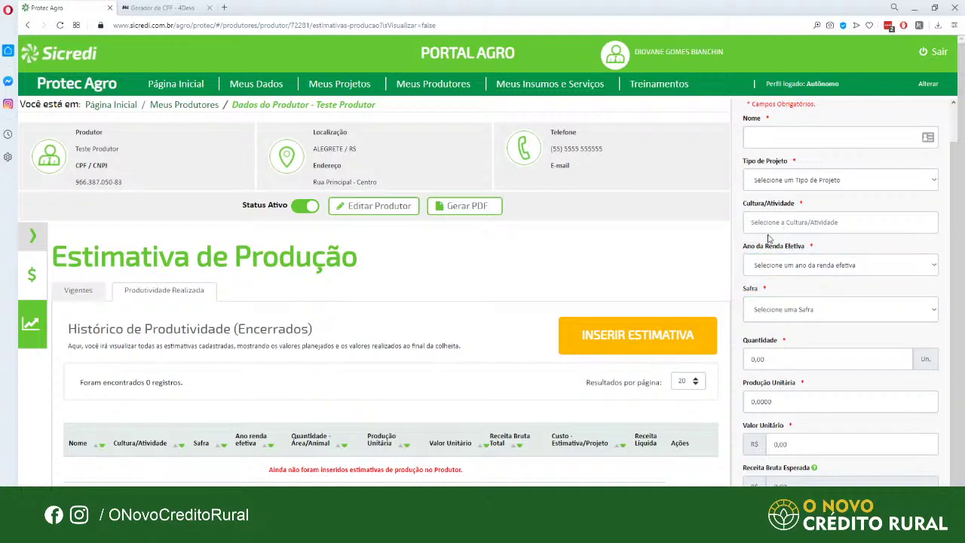
{"action": "scroll", "coordinate": [762, 220], "scroll_direction": "up", "scroll_amount": 1}
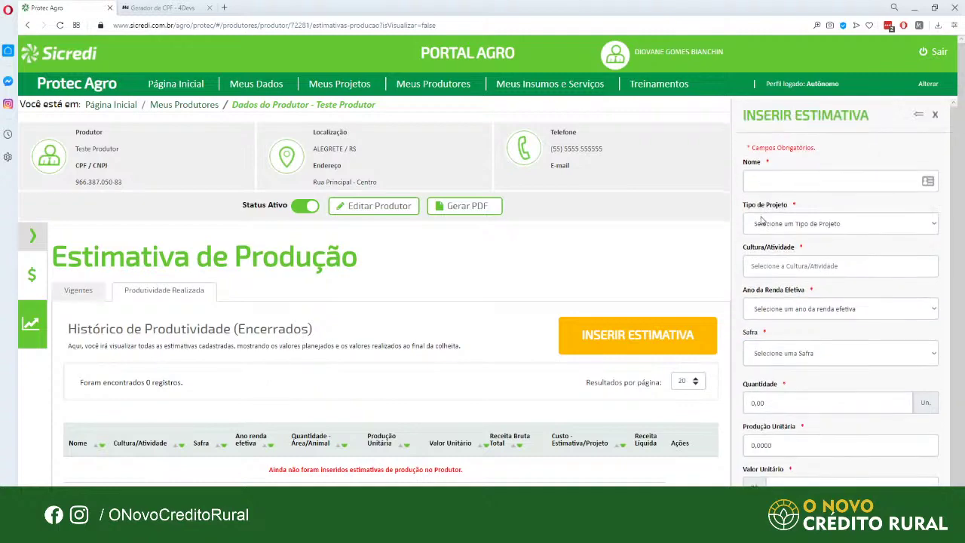
Name the estimate Produção de Soja and set its Tipo de Projeto to Agrícola
{"action": "left_click", "coordinate": [779, 178]}
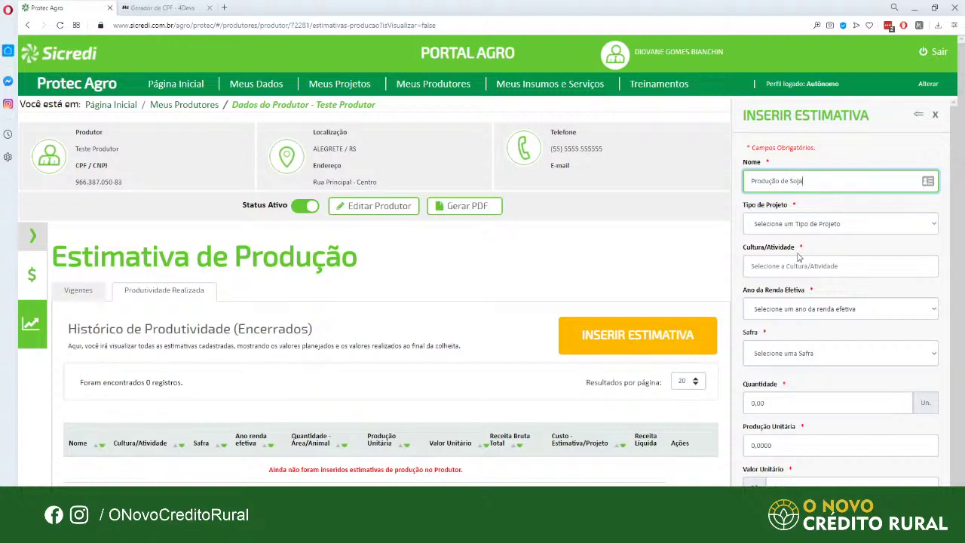
{"action": "left_click", "coordinate": [836, 224]}
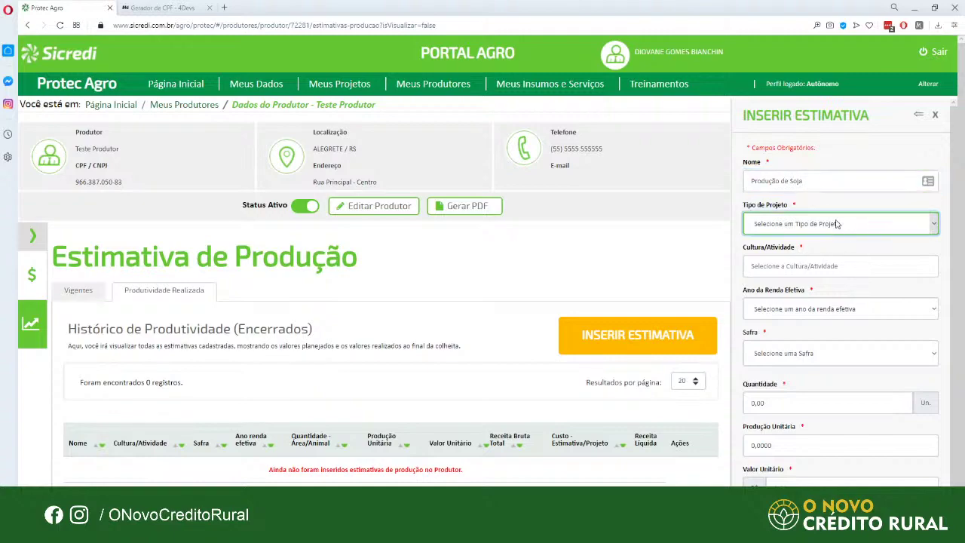
{"action": "left_click", "coordinate": [785, 251]}
Search the crops for Soja and set the estimate's Cultura/Atividade to SOJA
{"action": "left_click", "coordinate": [768, 270]}
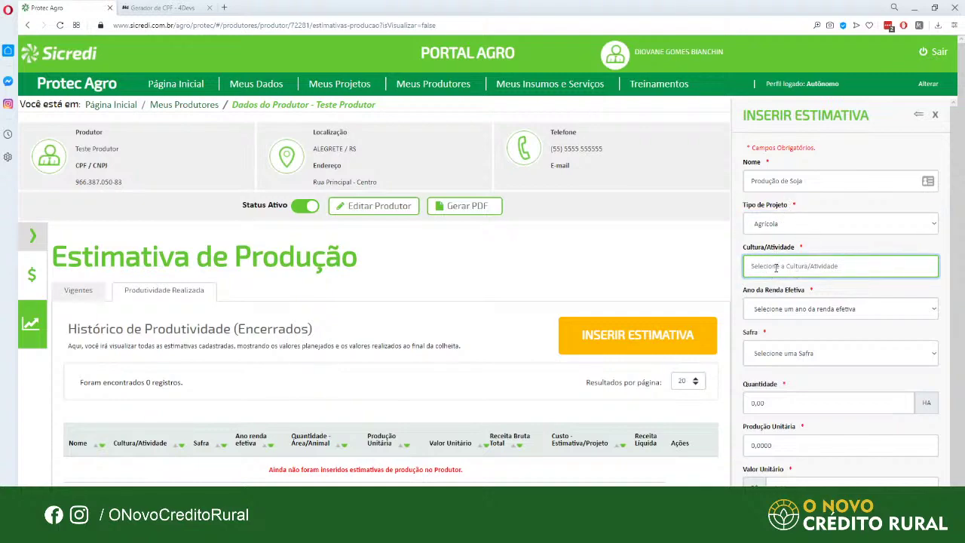
{"action": "left_click", "coordinate": [775, 267]}
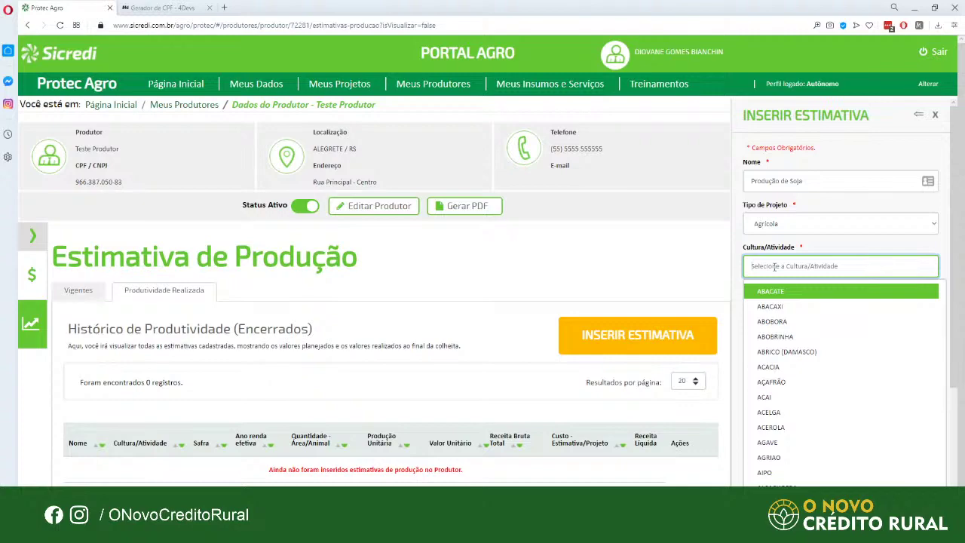
{"action": "type", "text": "Soja"}
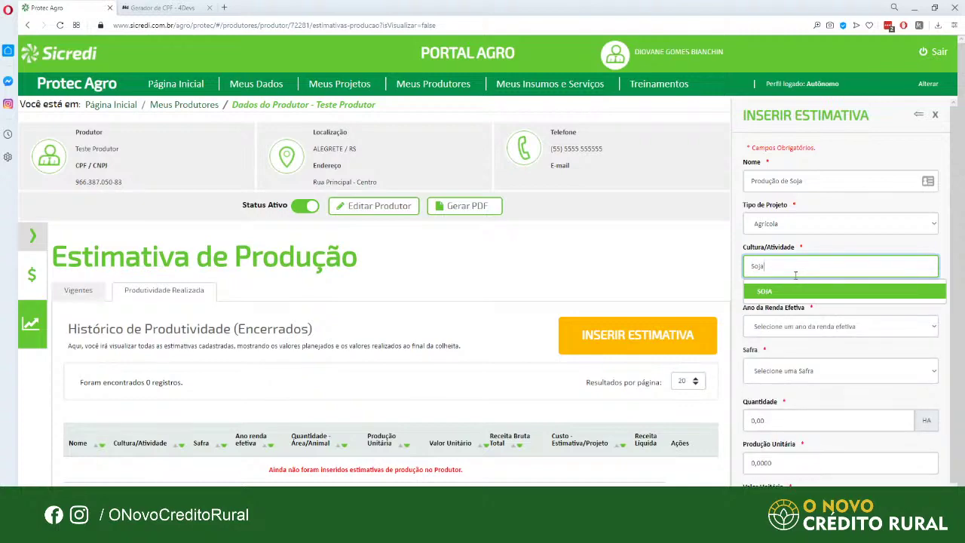
{"action": "left_click", "coordinate": [762, 291]}
{"action": "left_click", "coordinate": [775, 309]}
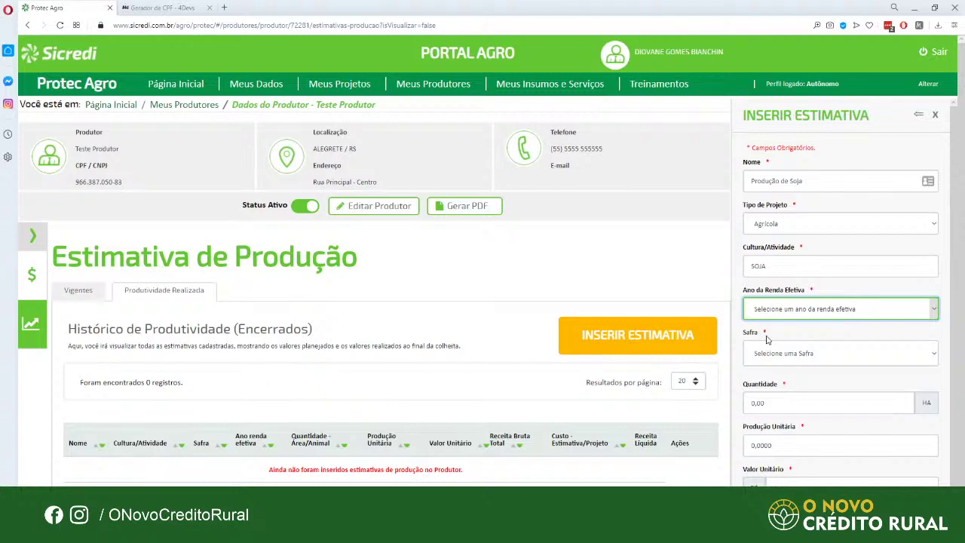
{"action": "left_click", "coordinate": [770, 266]}
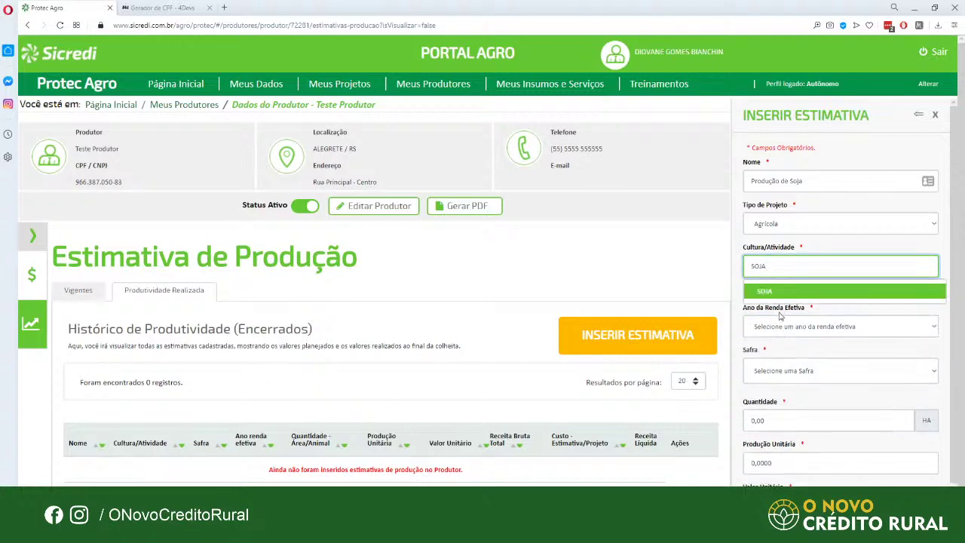
{"action": "left_click", "coordinate": [742, 323]}
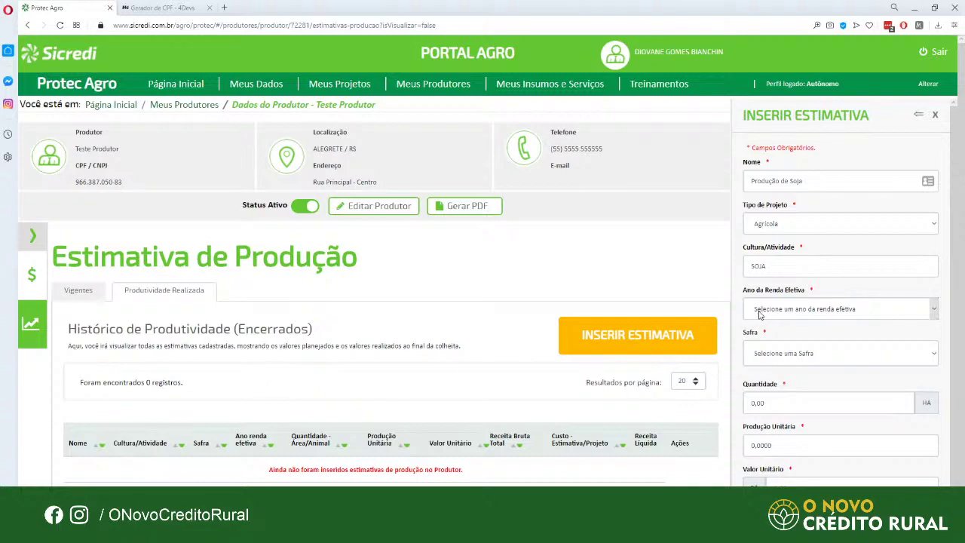
Set the estimate's Ano da Renda Efetiva to 2019 and its Safra to 2018/2019
{"action": "left_click", "coordinate": [796, 315]}
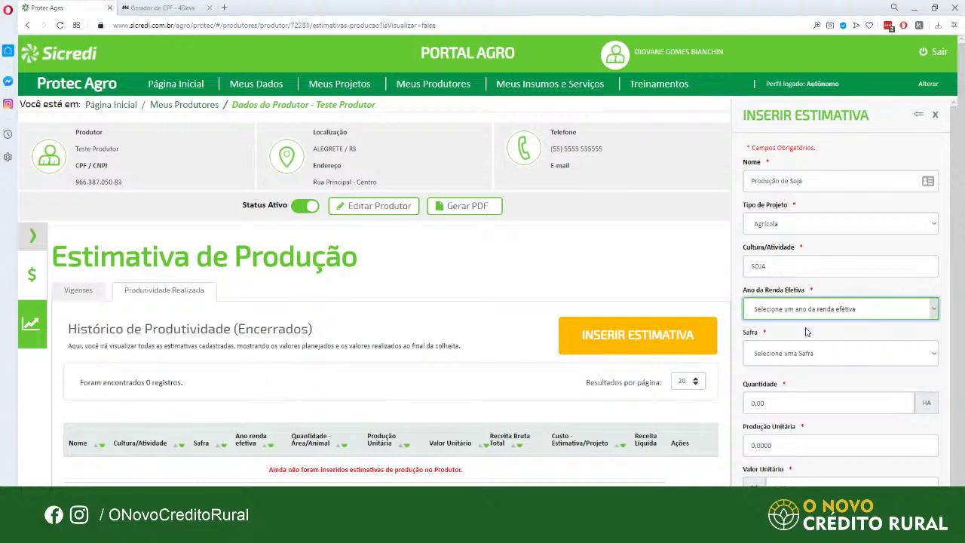
{"action": "left_click", "coordinate": [769, 347]}
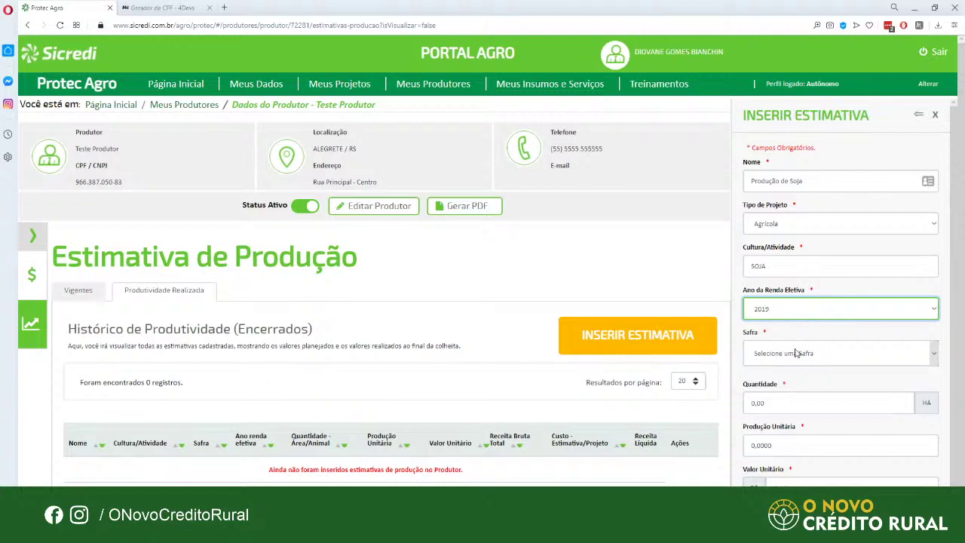
{"action": "scroll", "coordinate": [777, 343], "scroll_direction": "down", "scroll_amount": 1}
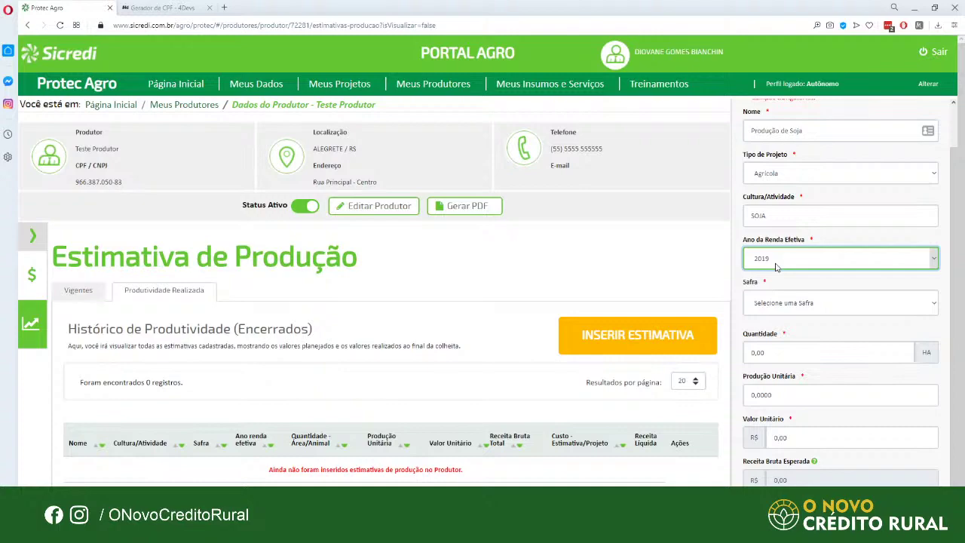
{"action": "left_click", "coordinate": [789, 304]}
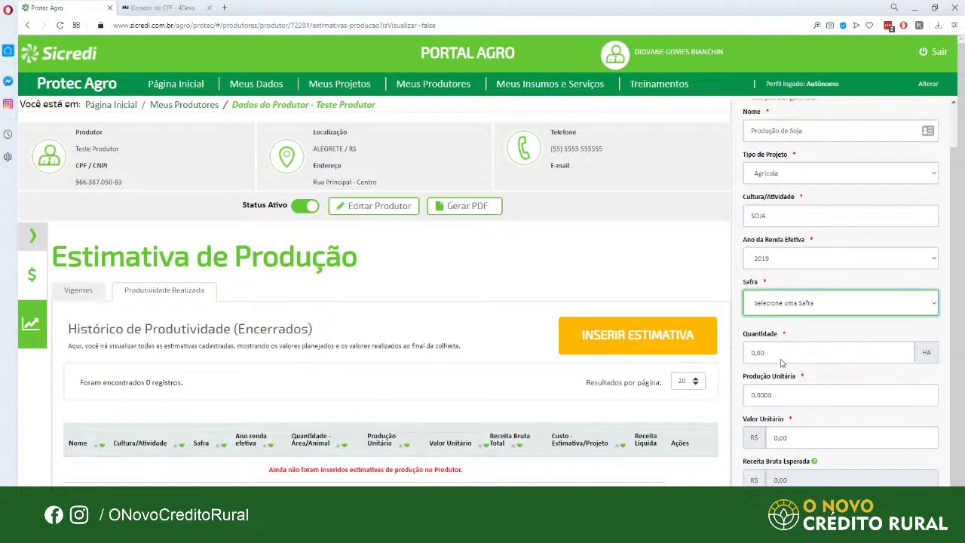
{"action": "key", "text": "Down"}
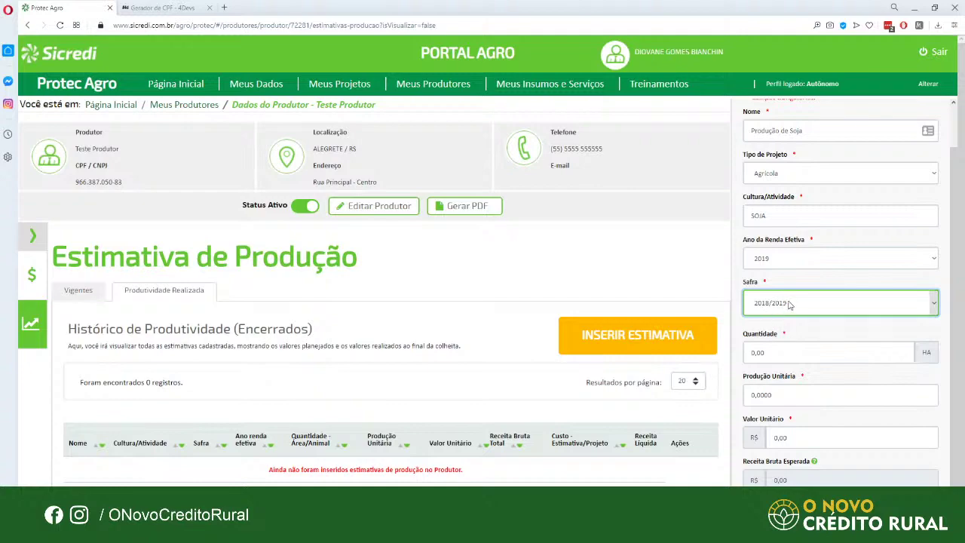
{"action": "key", "text": "Down"}
Enter 100,00 HA as the soybean estimate's Quantidade
{"action": "left_click", "coordinate": [754, 353]}
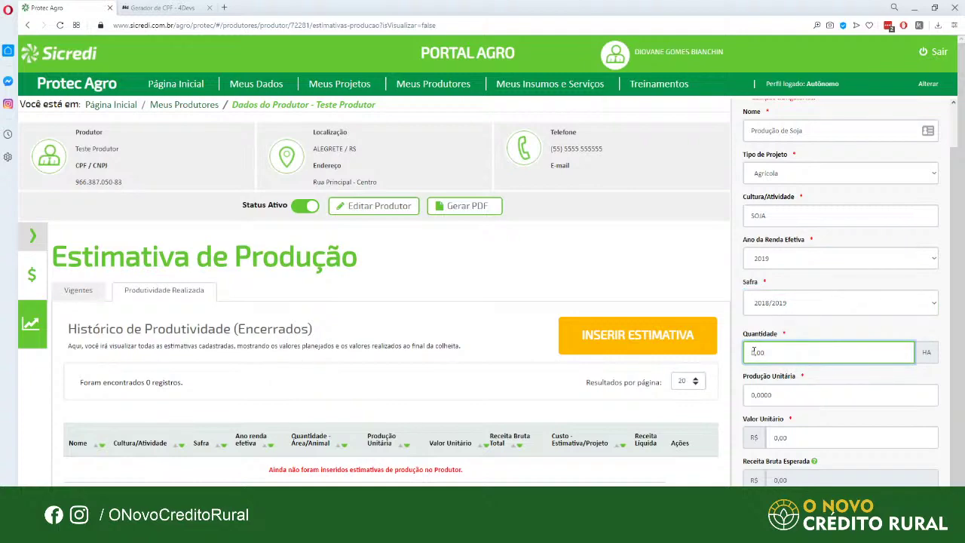
{"action": "scroll", "coordinate": [754, 352], "scroll_direction": "down", "scroll_amount": 1}
{"action": "type", "text": "1"}
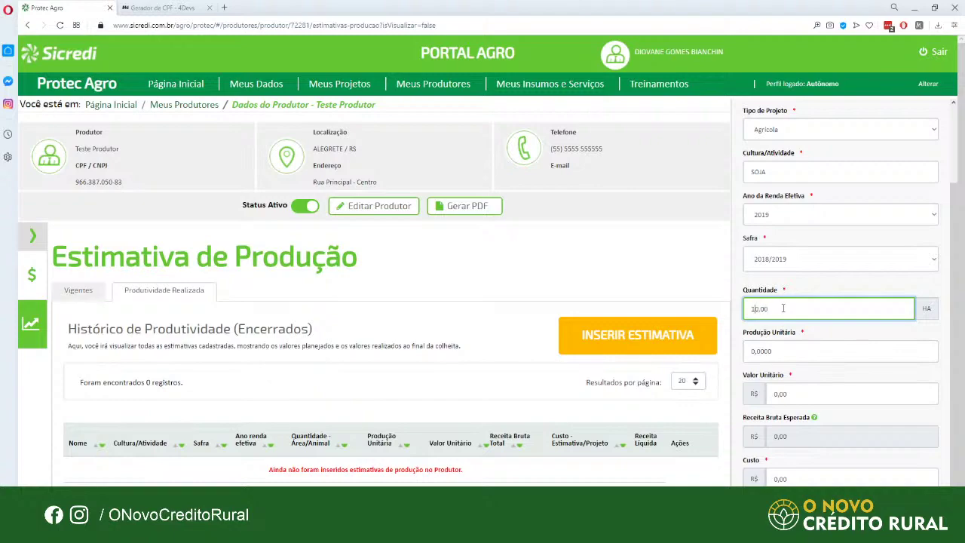
{"action": "type", "text": "0"}
Enter 3.600,0000 as the soybean estimate's Produção Unitária
{"action": "left_click", "coordinate": [817, 354]}
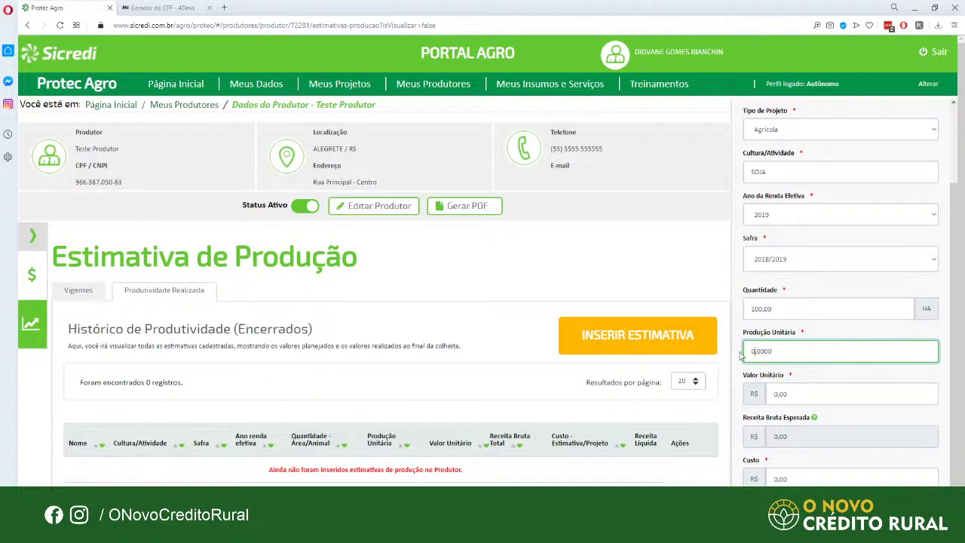
{"action": "key", "text": "BackSpace"}
{"action": "type", "text": "3.600,0000"}
{"action": "scroll", "coordinate": [784, 362], "scroll_direction": "down", "scroll_amount": 1}
{"action": "left_click", "coordinate": [803, 360]}
{"action": "left_click", "coordinate": [799, 321]}
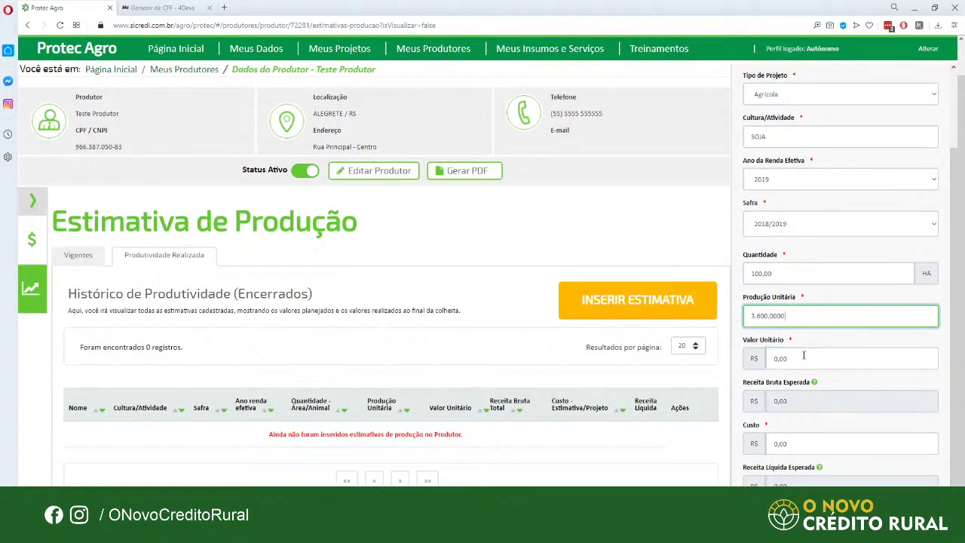
{"action": "key", "text": "Tab"}
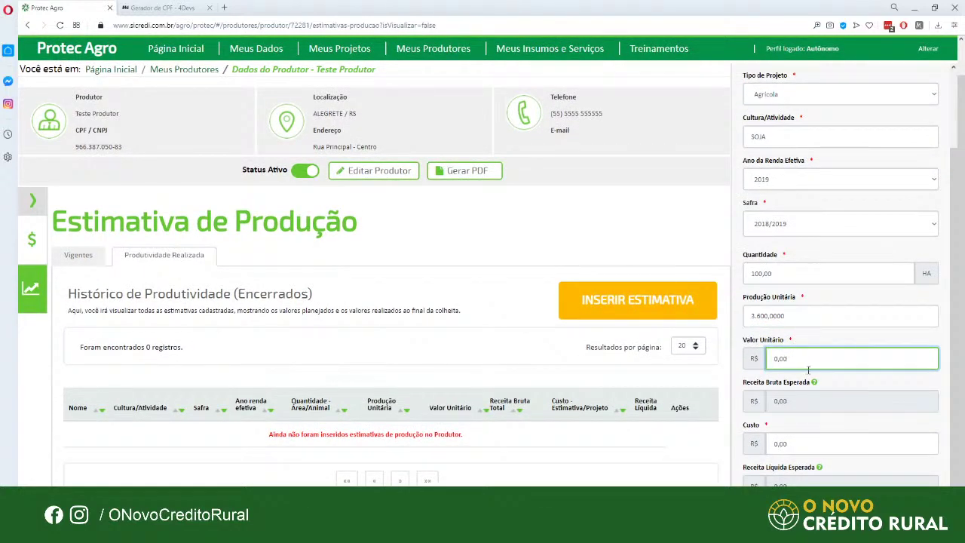
Set the soybean estimate's Valor Unitário to R$ 1,50
{"action": "scroll", "coordinate": [813, 315], "scroll_direction": "up", "scroll_amount": 2}
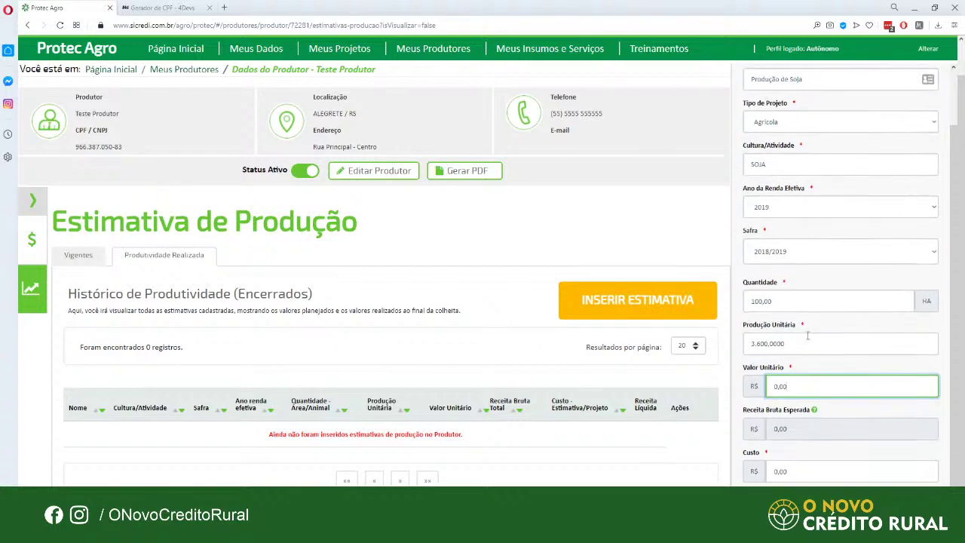
{"action": "scroll", "coordinate": [800, 339], "scroll_direction": "down", "scroll_amount": 2}
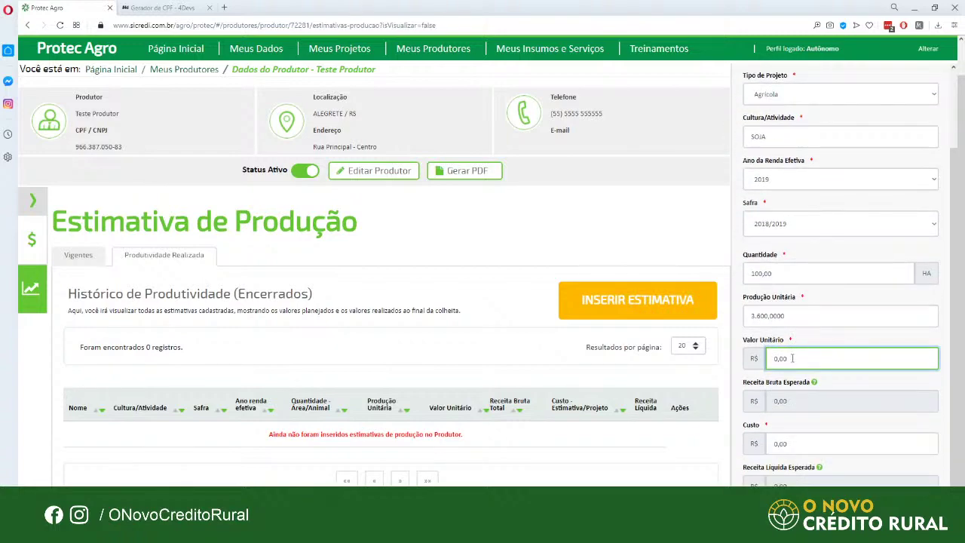
{"action": "left_click_drag", "start_coordinate": [790, 358], "coordinate": [761, 358]}
{"action": "type", "text": "15,00"}
{"action": "key", "text": "BackSpace"}
{"action": "scroll", "coordinate": [805, 388], "scroll_direction": "up", "scroll_amount": 1}
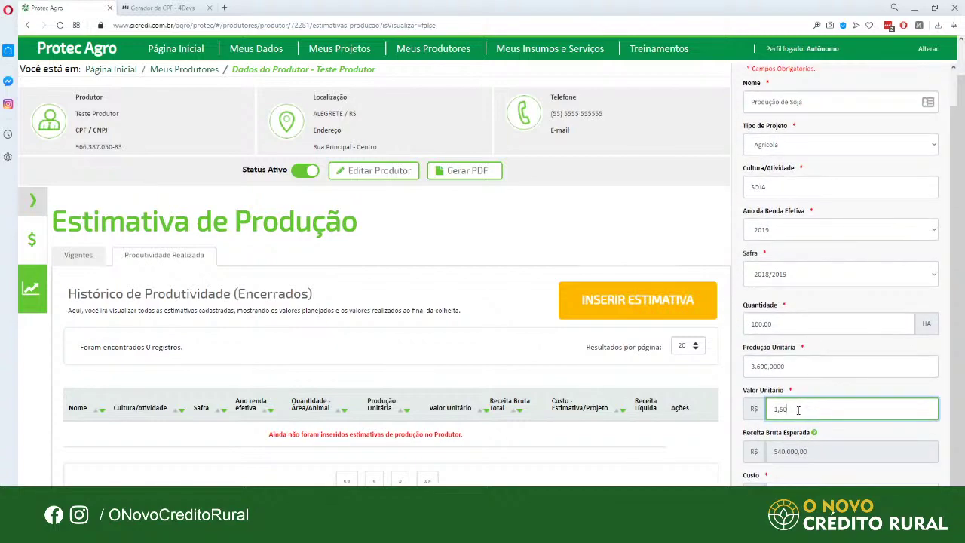
{"action": "left_click", "coordinate": [795, 366]}
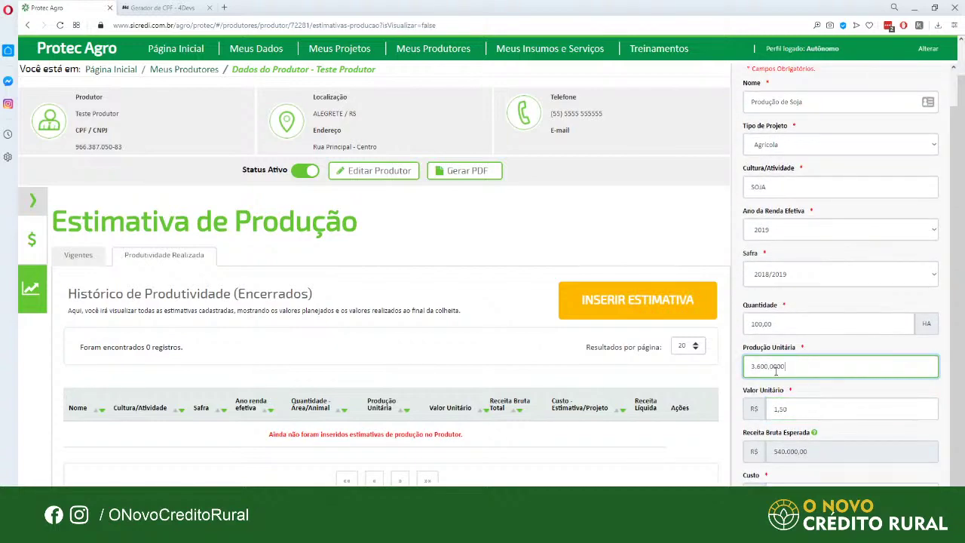
{"action": "left_click", "coordinate": [801, 407]}
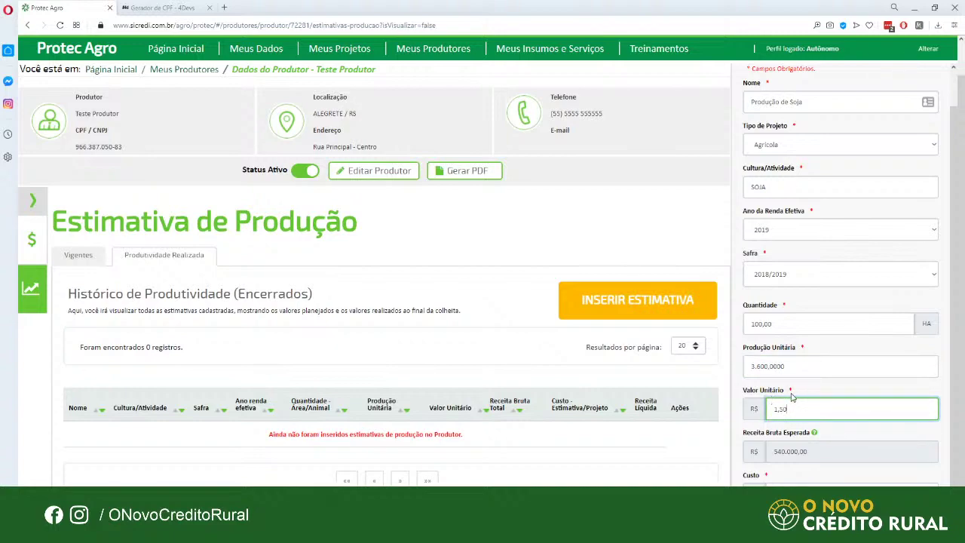
{"action": "key", "text": "shift+Tab"}
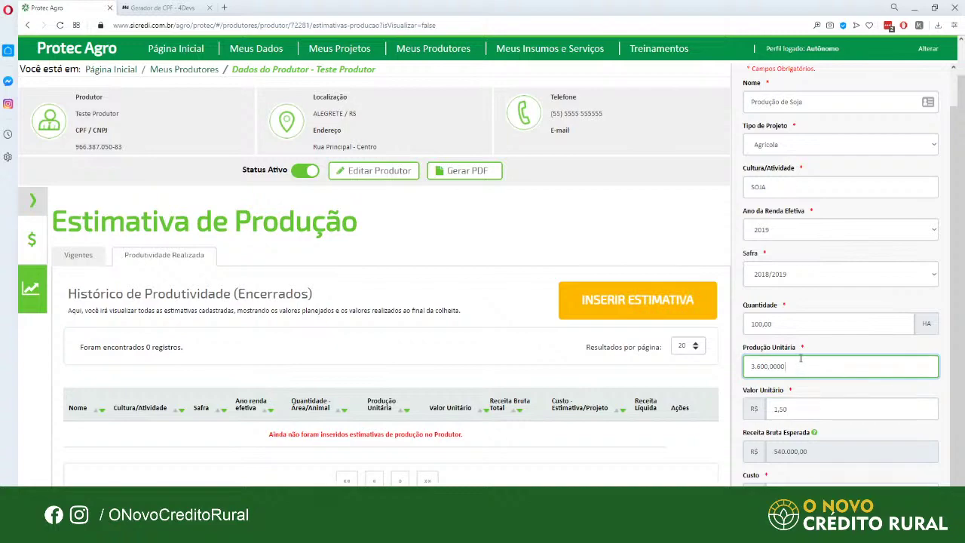
{"action": "scroll", "coordinate": [790, 403], "scroll_direction": "down", "scroll_amount": 1}
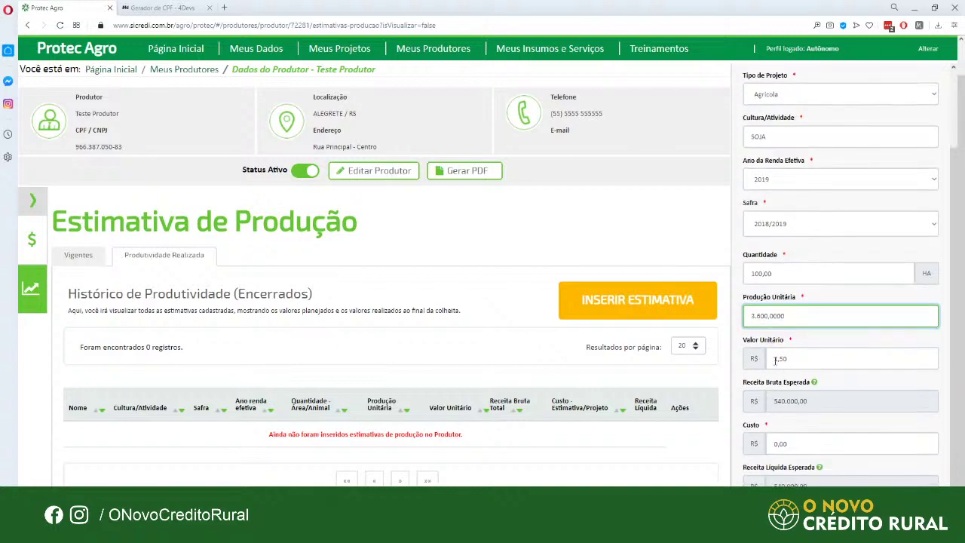
{"action": "left_click", "coordinate": [797, 359]}
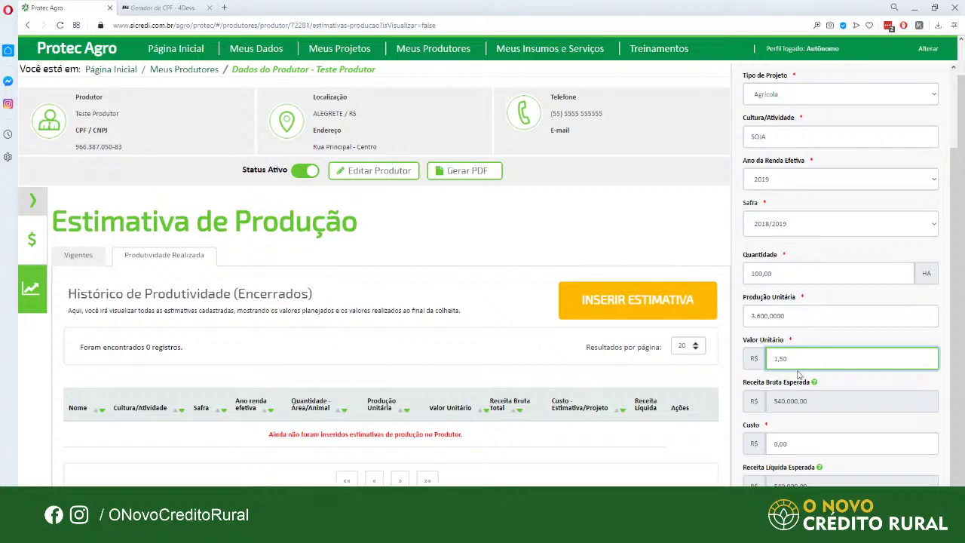
{"action": "left_click", "coordinate": [810, 318]}
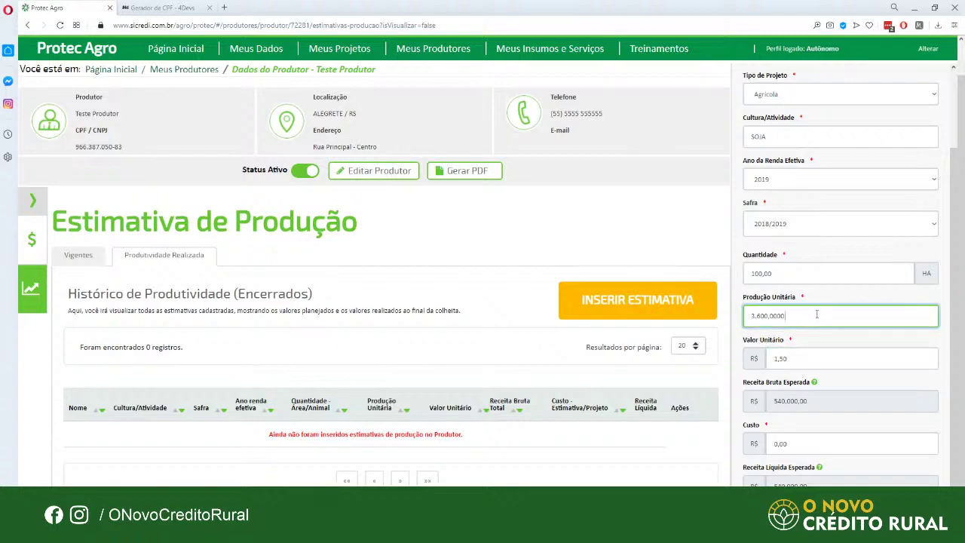
{"action": "left_click", "coordinate": [834, 350]}
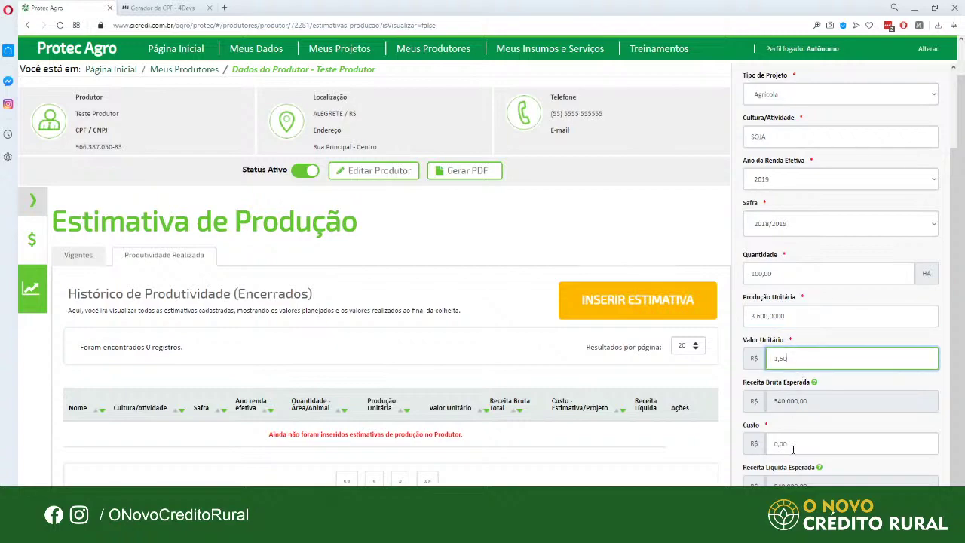
Set the soybean estimate's Custo to R$ 200.000,00 and save the estimate
{"action": "left_click", "coordinate": [820, 445]}
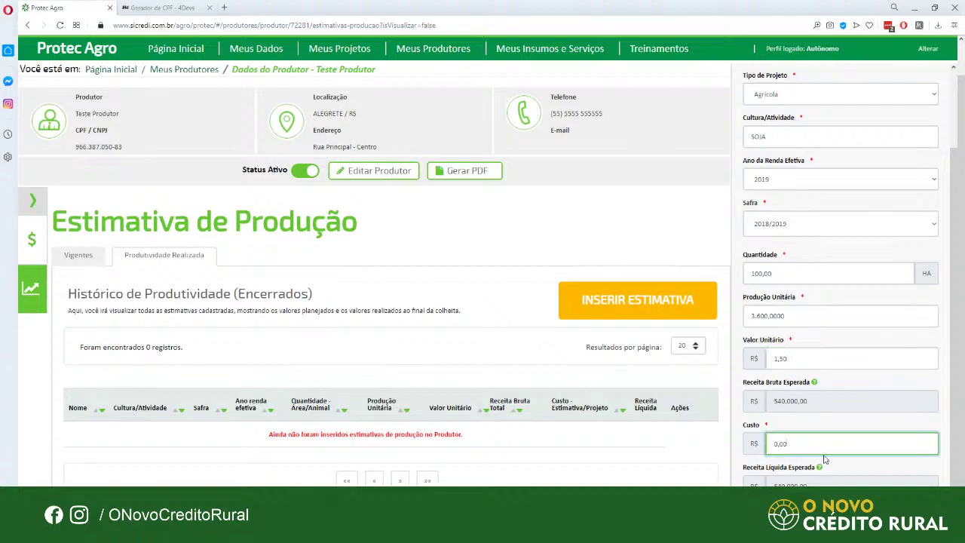
{"action": "double_click", "coordinate": [770, 445]}
{"action": "scroll", "coordinate": [806, 420], "scroll_direction": "up", "scroll_amount": 1}
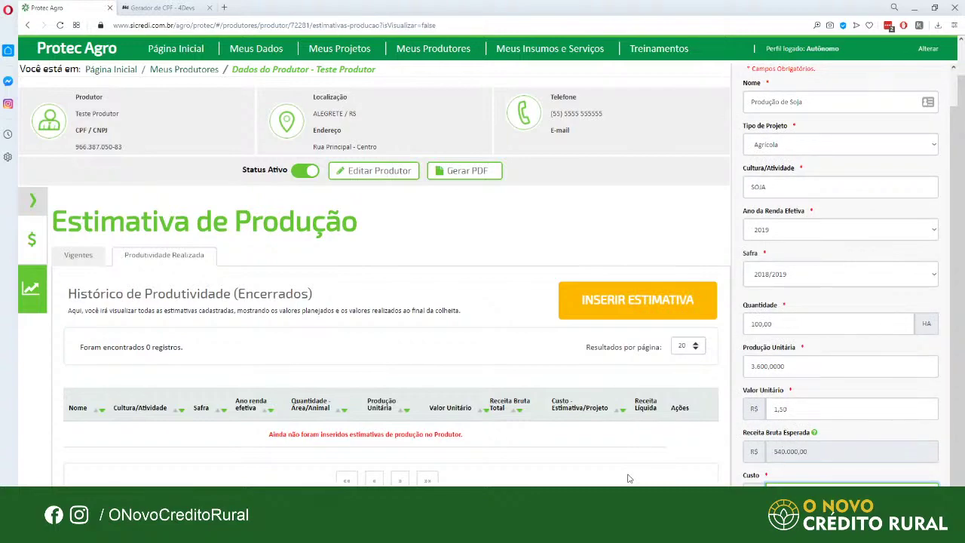
{"action": "scroll", "coordinate": [633, 475], "scroll_direction": "down", "scroll_amount": 1}
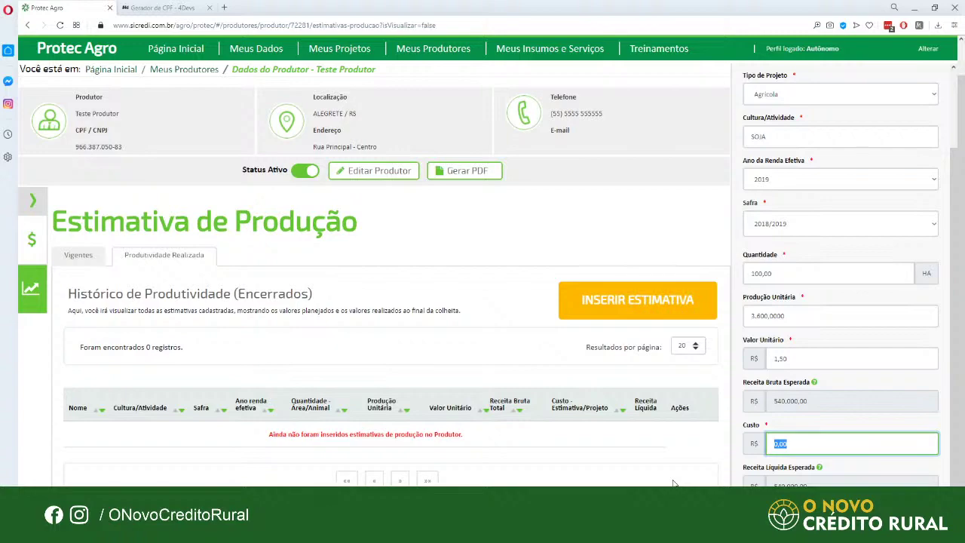
{"action": "type", "text": "200.000,0"}
{"action": "key", "text": "Return"}
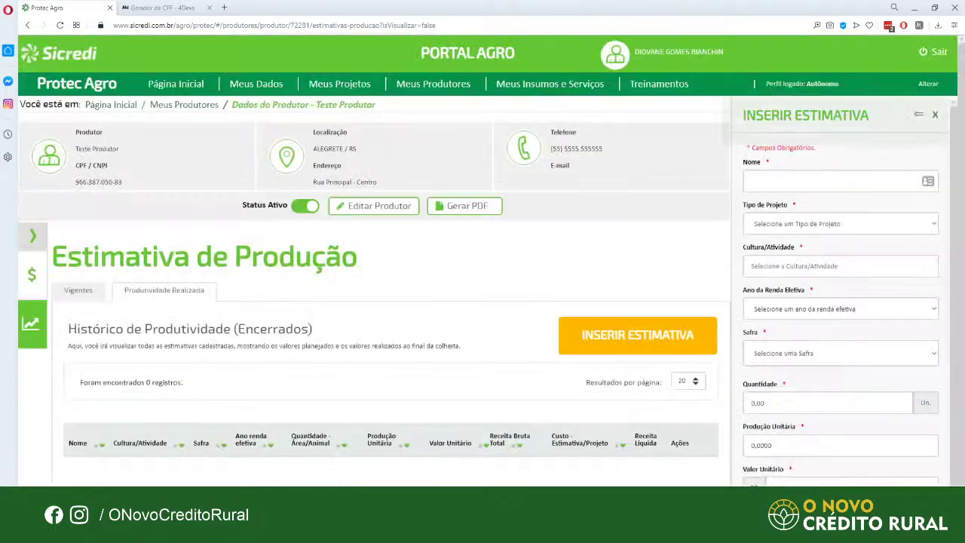
Check the saved soybean record in the productivity history and close the Inserir Estimativa form
{"action": "scroll", "coordinate": [815, 450], "scroll_direction": "down", "scroll_amount": 1}
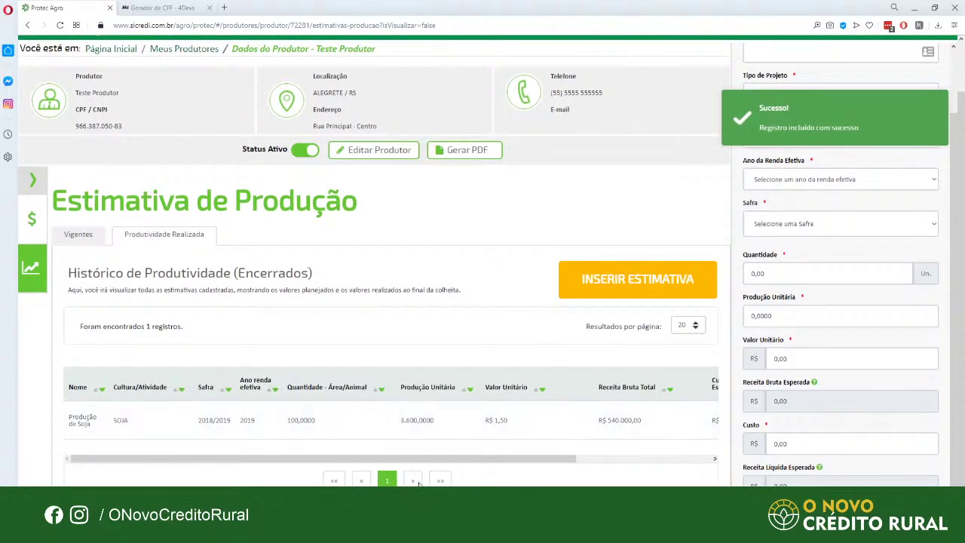
{"action": "scroll", "coordinate": [916, 95], "scroll_direction": "up", "scroll_amount": 1}
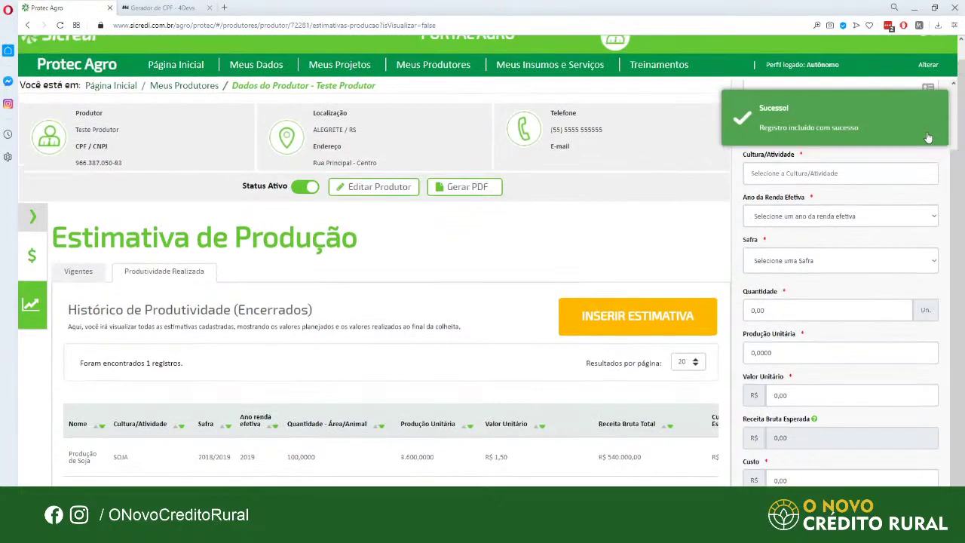
{"action": "scroll", "coordinate": [908, 195], "scroll_direction": "up", "scroll_amount": 1}
{"action": "scroll", "coordinate": [920, 98], "scroll_direction": "down", "scroll_amount": 2}
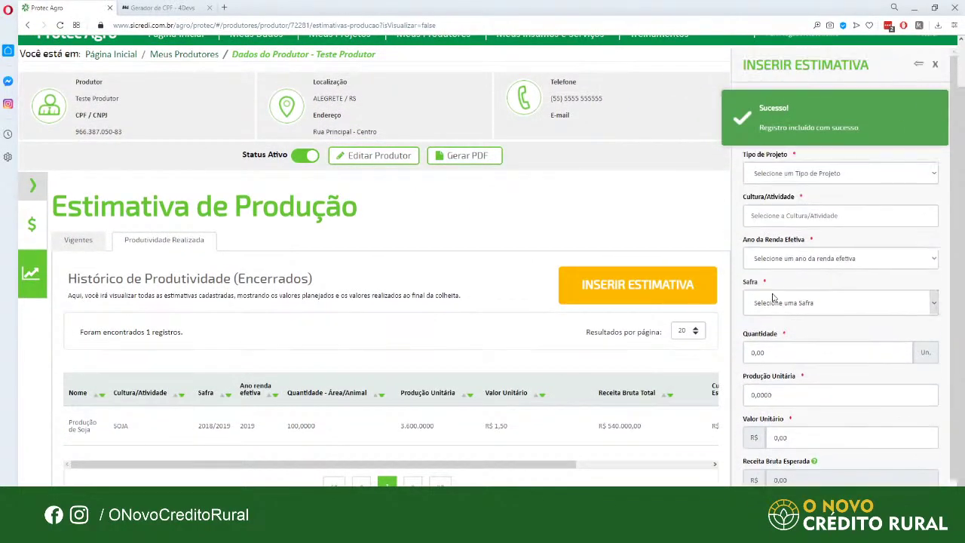
{"action": "scroll", "coordinate": [773, 298], "scroll_direction": "up", "scroll_amount": 1}
{"action": "scroll", "coordinate": [840, 190], "scroll_direction": "down", "scroll_amount": 1}
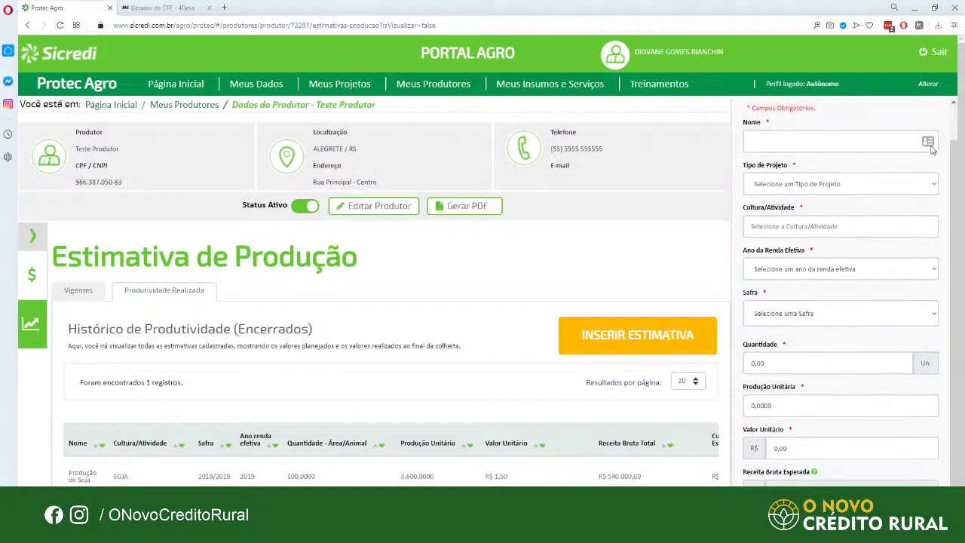
{"action": "scroll", "coordinate": [933, 150], "scroll_direction": "up", "scroll_amount": 1}
{"action": "left_click", "coordinate": [936, 113]}
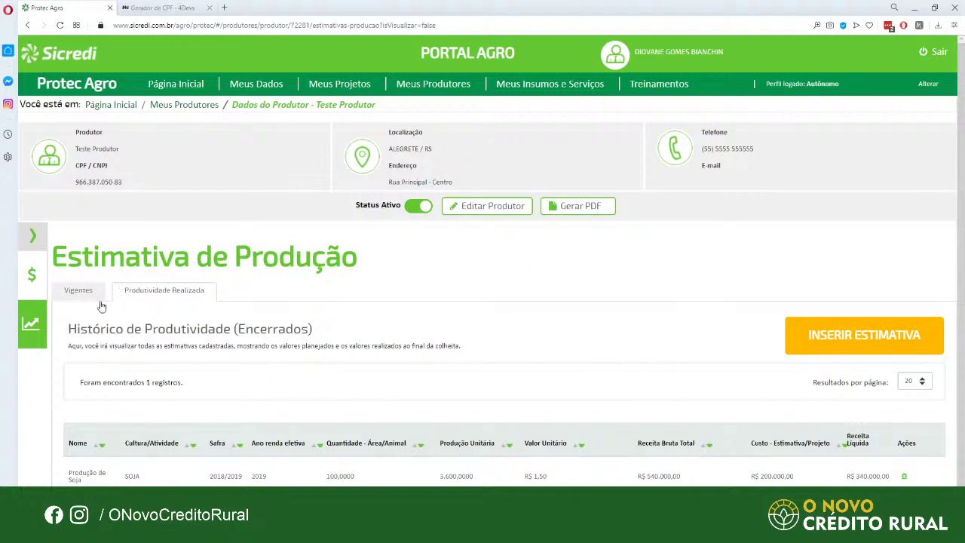
Look at the producer's Vigentes estimates and rural property assets, and return to Estimativa de Produção
{"action": "left_click", "coordinate": [78, 293]}
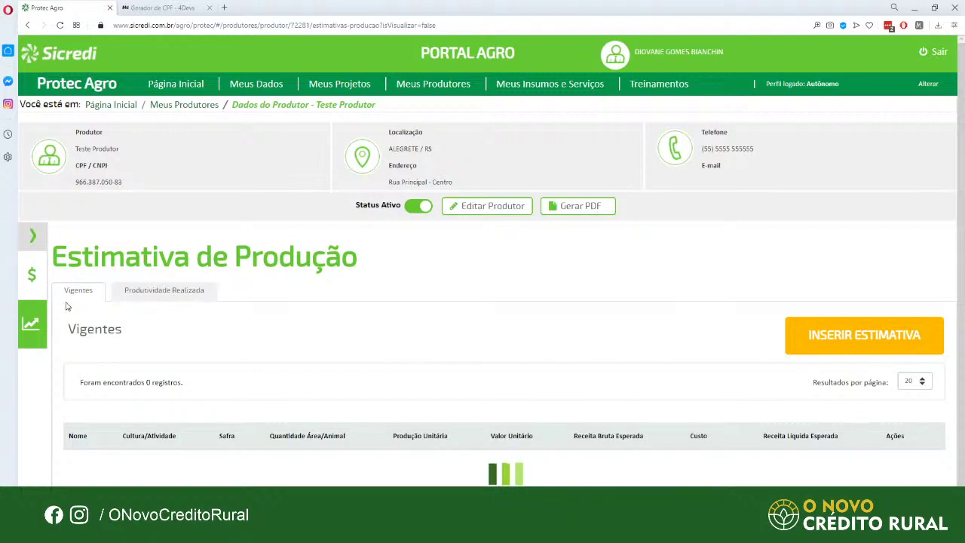
{"action": "scroll", "coordinate": [644, 375], "scroll_direction": "down", "scroll_amount": 1}
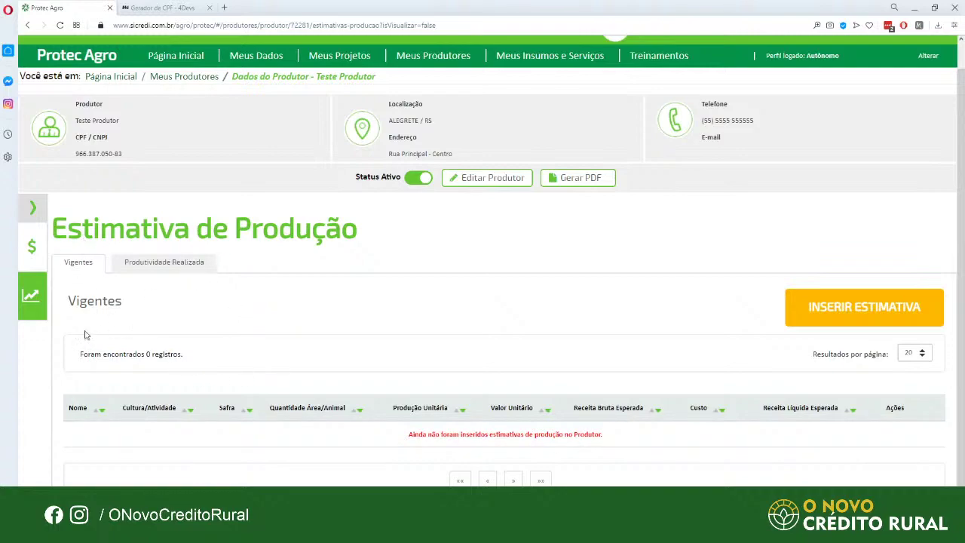
{"action": "scroll", "coordinate": [148, 313], "scroll_direction": "up", "scroll_amount": 1}
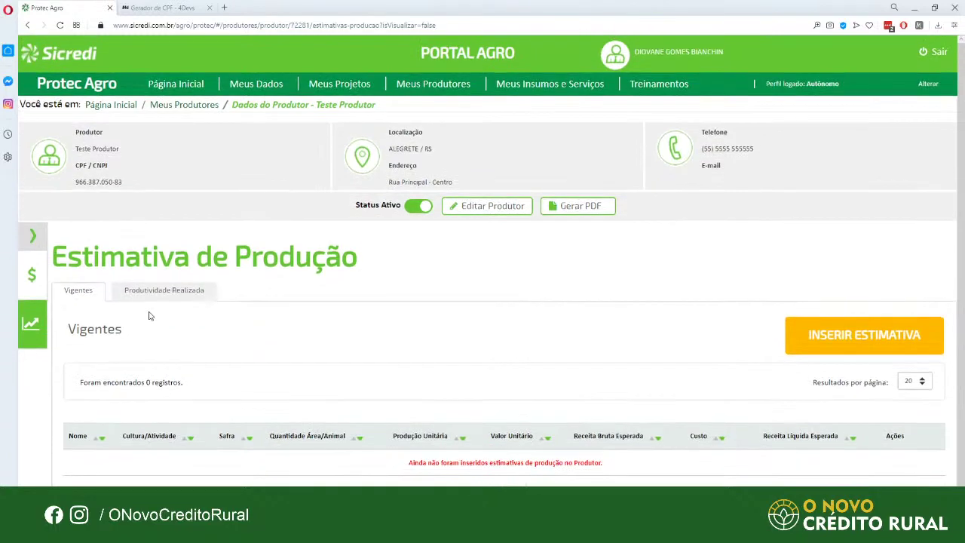
{"action": "left_click", "coordinate": [34, 278]}
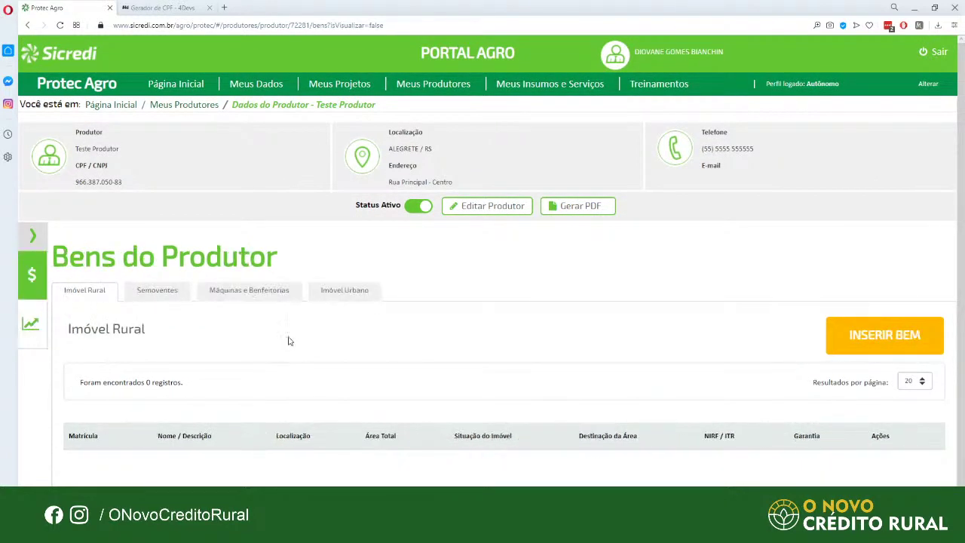
{"action": "left_click", "coordinate": [31, 324]}
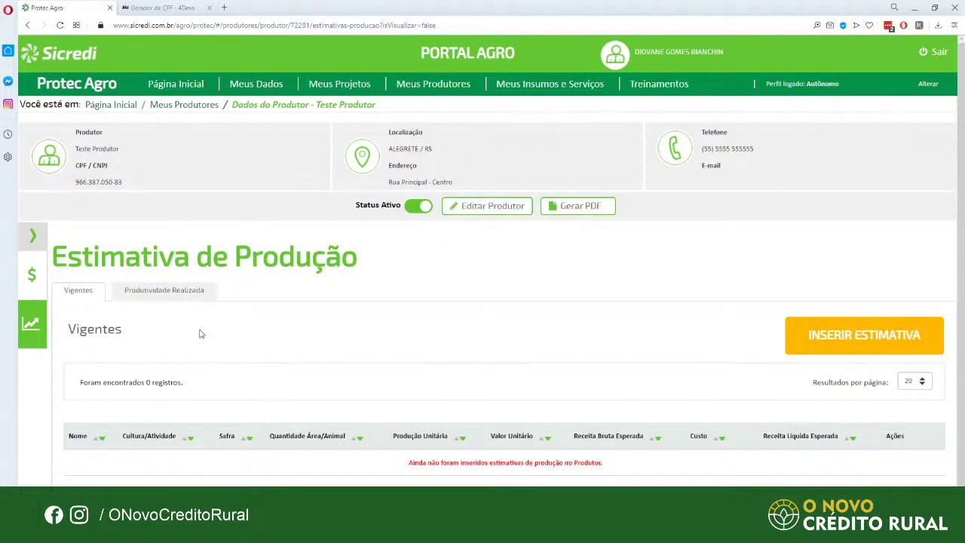
Generate the producer's PDF report, close the CPF generator page and return to the producer's record
{"action": "left_click", "coordinate": [569, 206]}
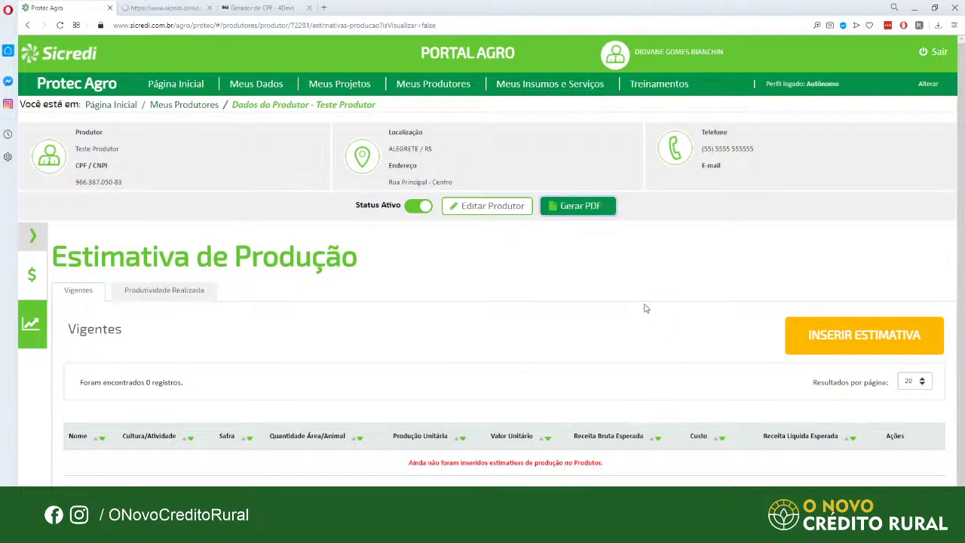
{"action": "middle_click", "coordinate": [278, 6]}
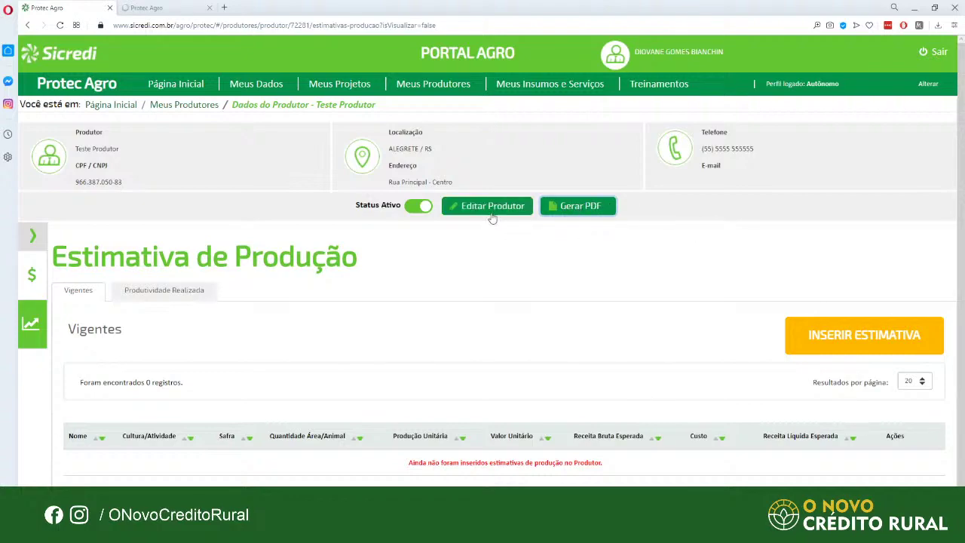
{"action": "left_click", "coordinate": [170, 7]}
{"action": "left_click", "coordinate": [62, 6]}
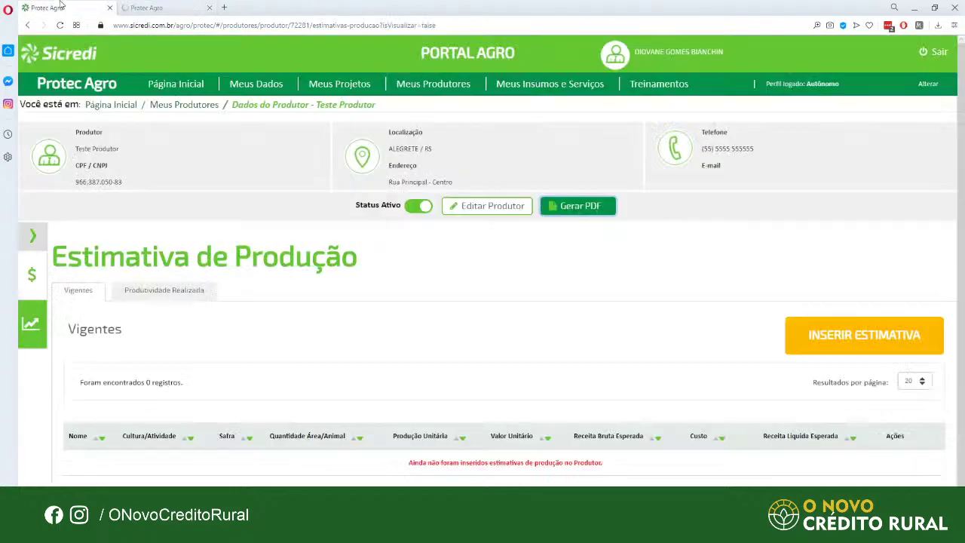
{"action": "left_click", "coordinate": [189, 10]}
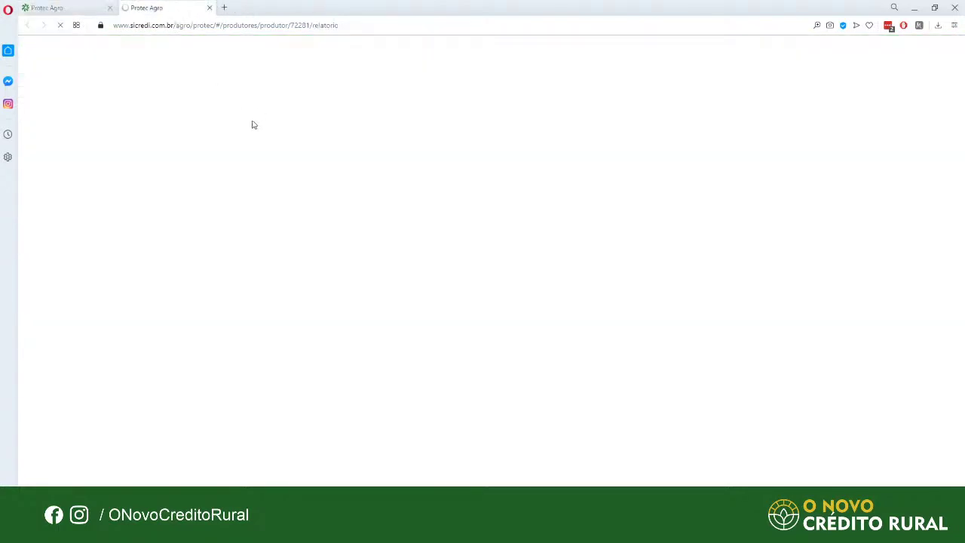
{"action": "left_click", "coordinate": [60, 7]}
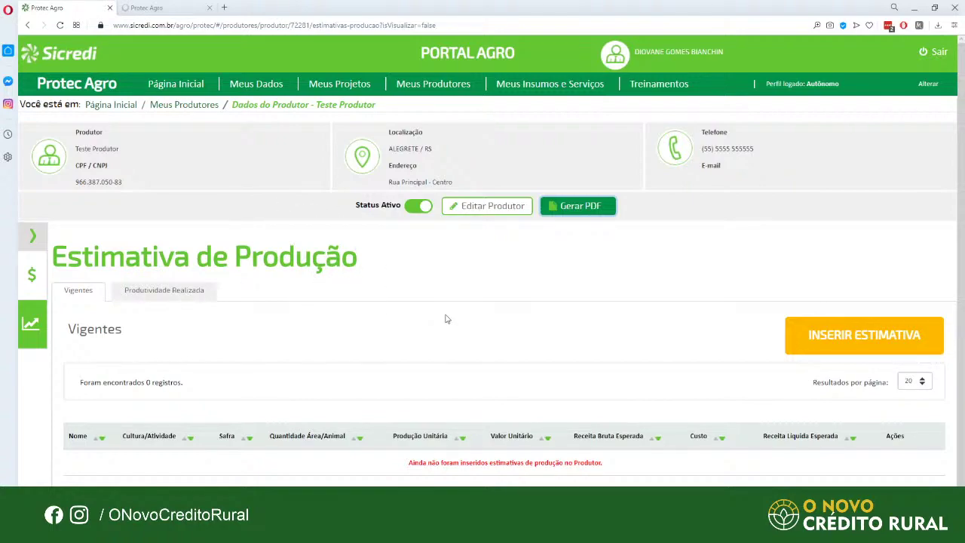
Open the test producer's record for editing from Meus Produtores and view its production estimates
{"action": "scroll", "coordinate": [446, 317], "scroll_direction": "down", "scroll_amount": 1}
{"action": "scroll", "coordinate": [407, 344], "scroll_direction": "up", "scroll_amount": 1}
{"action": "left_click", "coordinate": [437, 89]}
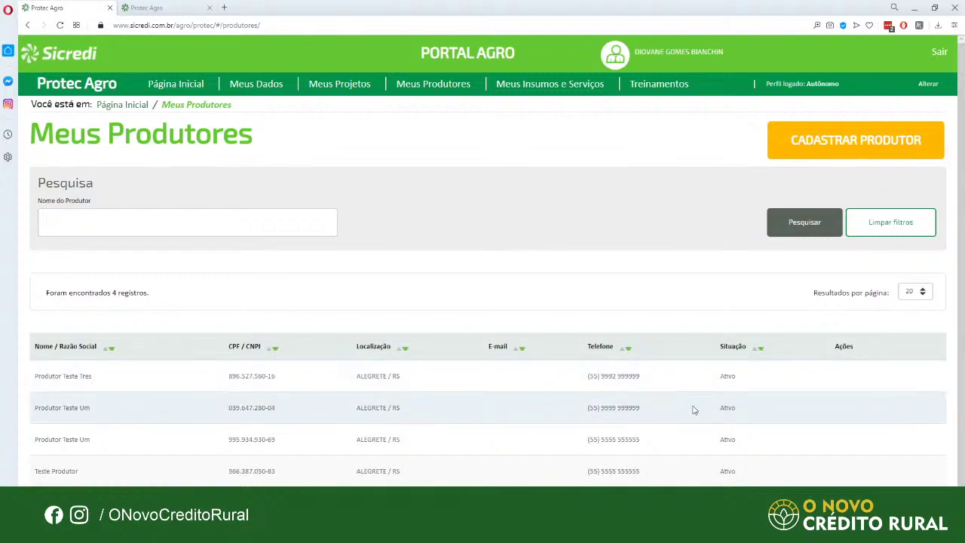
{"action": "scroll", "coordinate": [693, 407], "scroll_direction": "down", "scroll_amount": 1}
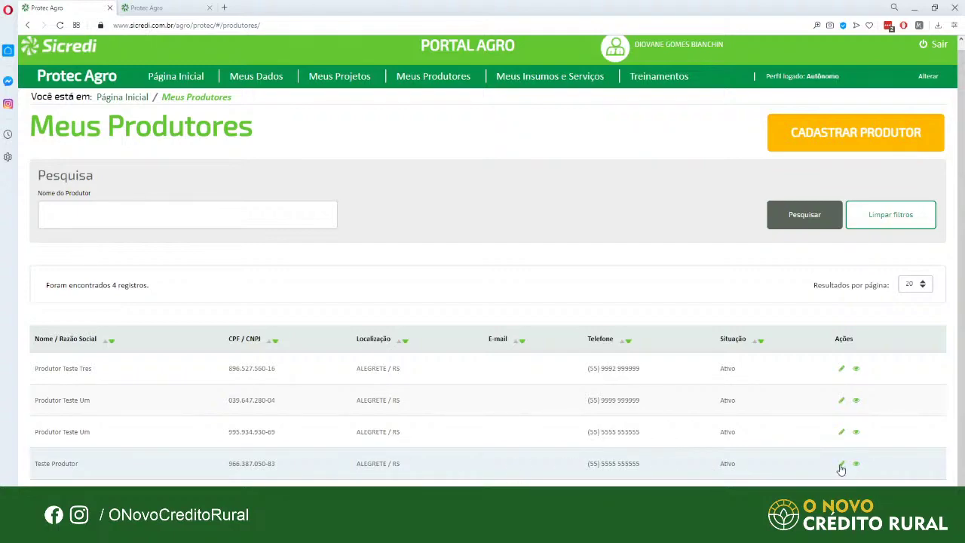
{"action": "left_click", "coordinate": [842, 466]}
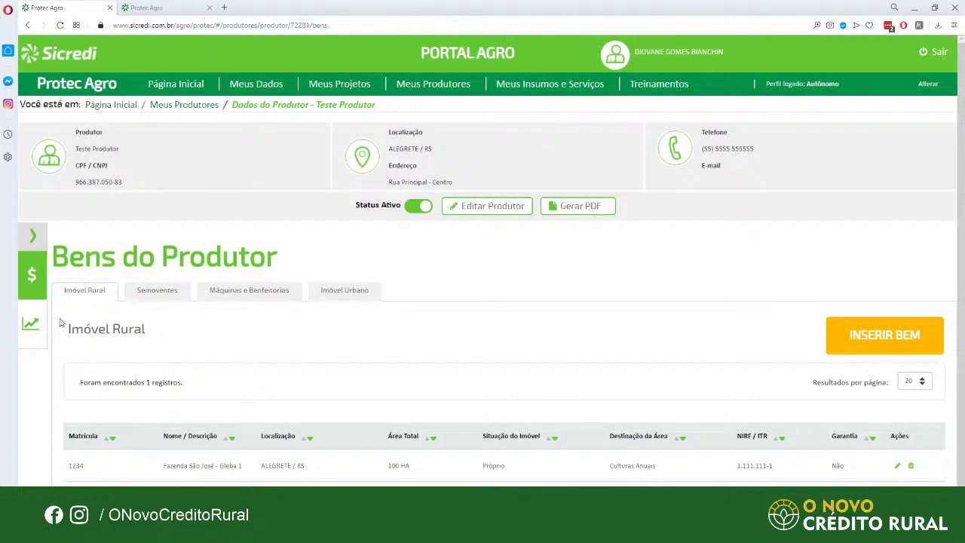
{"action": "left_click", "coordinate": [32, 325]}
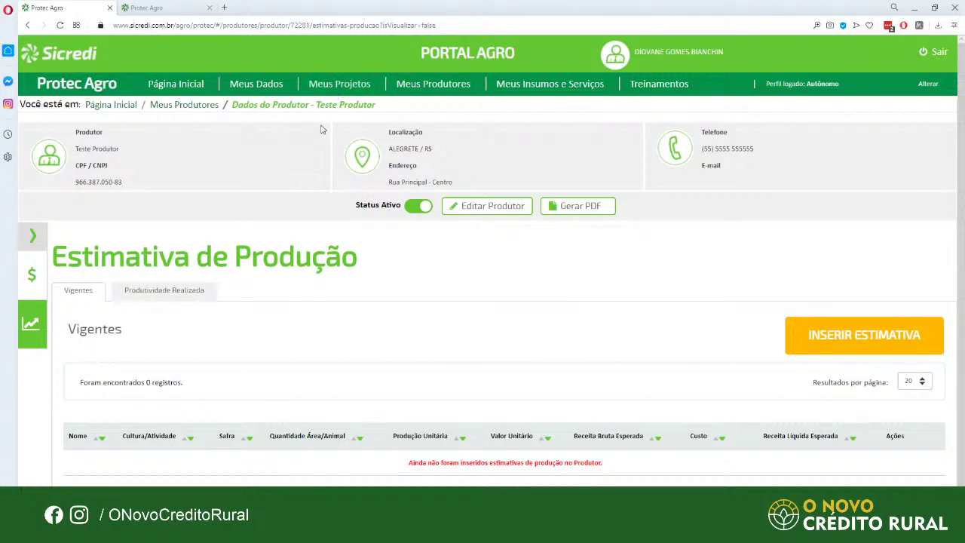
Open Meus Projetos, and bring up the generated rural producer report
{"action": "left_click", "coordinate": [326, 85]}
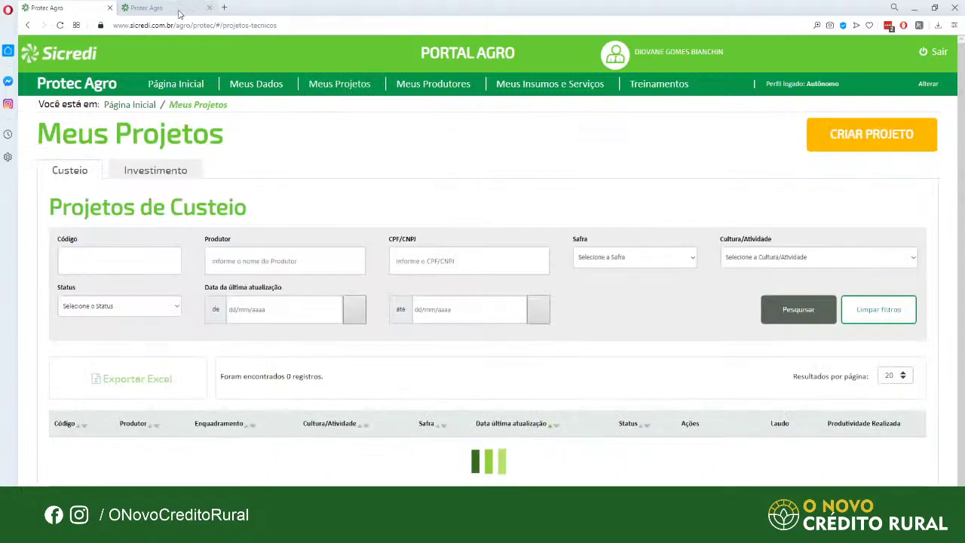
{"action": "left_click", "coordinate": [151, 8]}
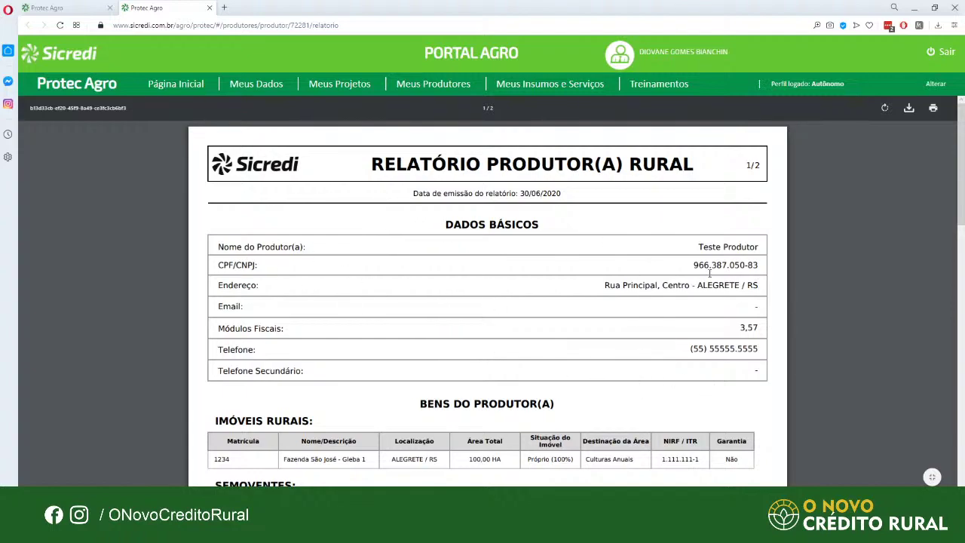
Review both pages of the rural producer report, from the basic data and assets to the productivity and signature sections
{"action": "scroll", "coordinate": [656, 394], "scroll_direction": "down", "scroll_amount": 2}
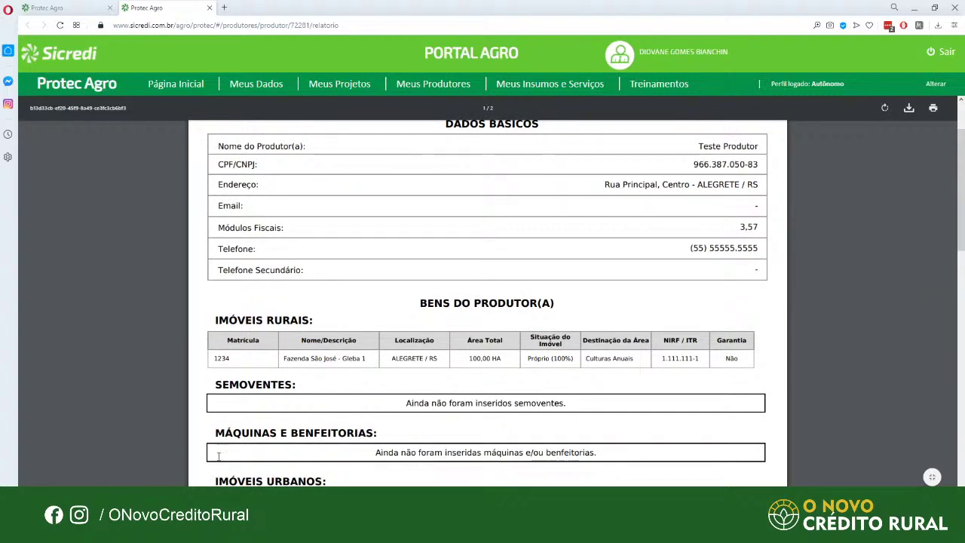
{"action": "scroll", "coordinate": [438, 391], "scroll_direction": "down", "scroll_amount": 2}
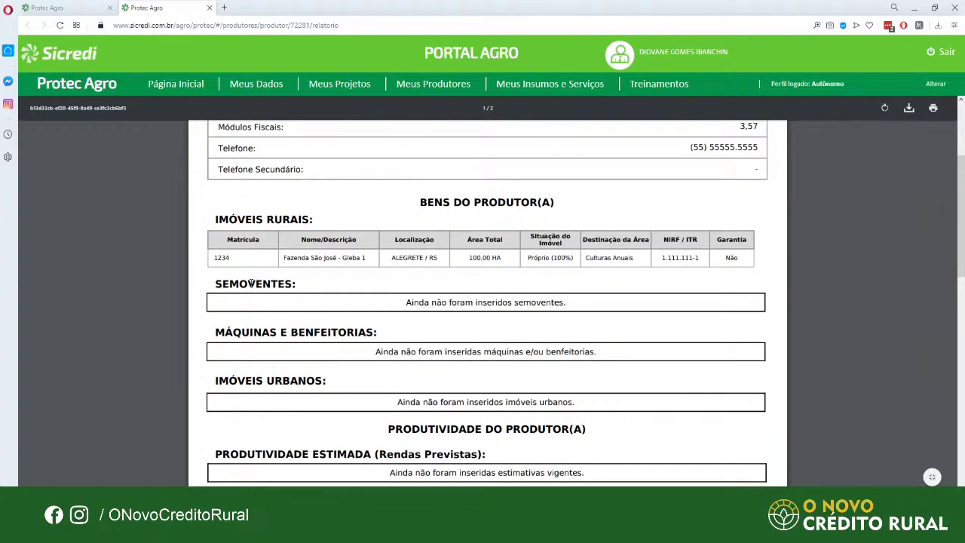
{"action": "scroll", "coordinate": [505, 419], "scroll_direction": "down", "scroll_amount": 1}
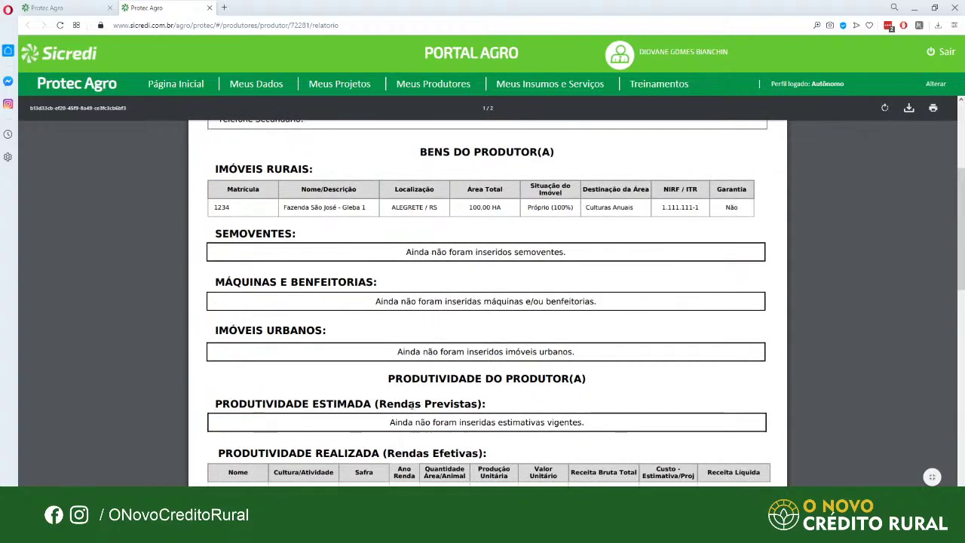
{"action": "scroll", "coordinate": [477, 426], "scroll_direction": "down", "scroll_amount": 7}
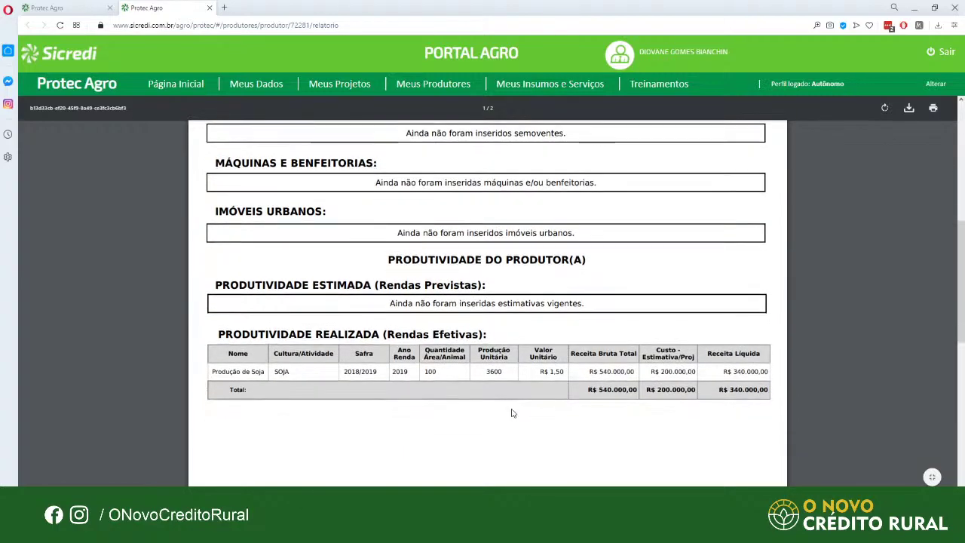
{"action": "scroll", "coordinate": [468, 375], "scroll_direction": "down", "scroll_amount": 8}
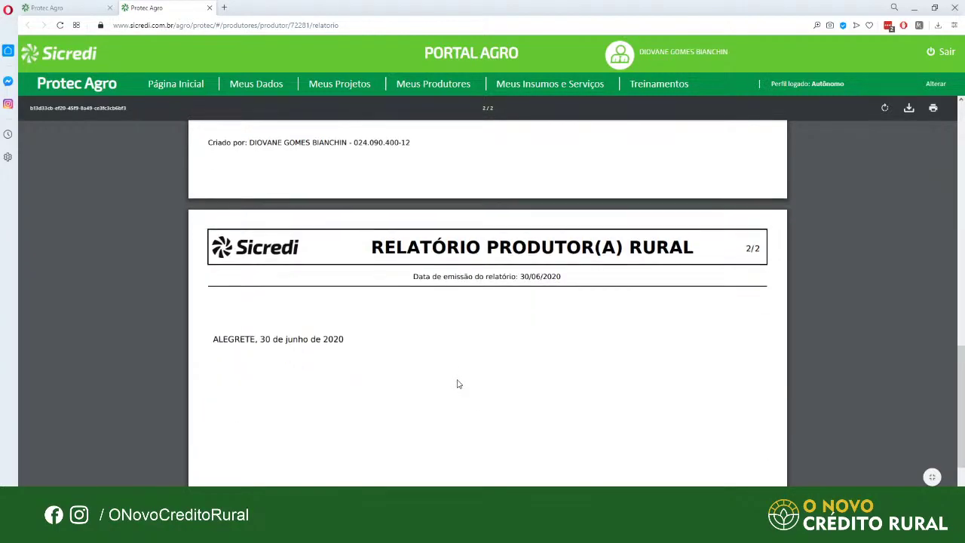
{"action": "scroll", "coordinate": [428, 442], "scroll_direction": "up", "scroll_amount": 6}
{"action": "scroll", "coordinate": [435, 448], "scroll_direction": "down", "scroll_amount": 8}
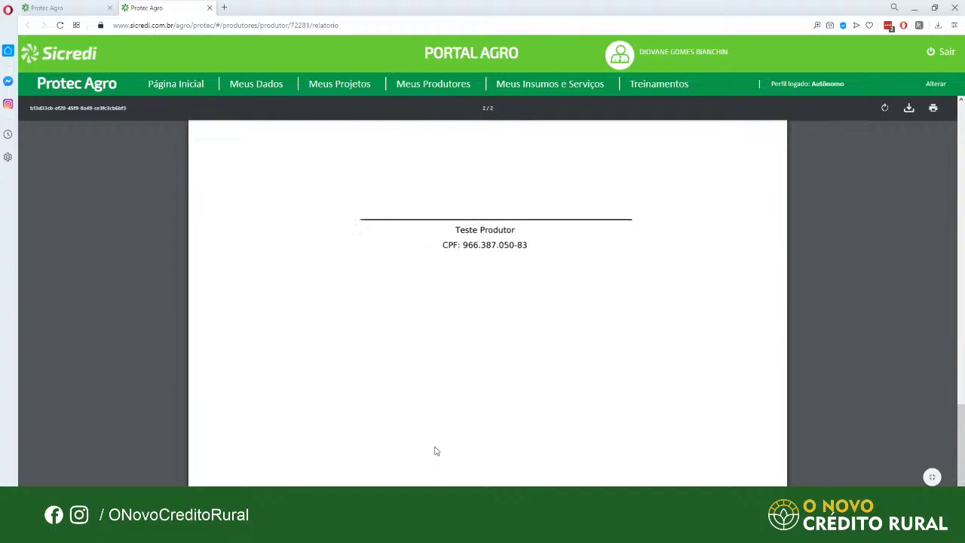
{"action": "scroll", "coordinate": [442, 454], "scroll_direction": "up", "scroll_amount": 13}
{"action": "scroll", "coordinate": [447, 460], "scroll_direction": "up", "scroll_amount": 10}
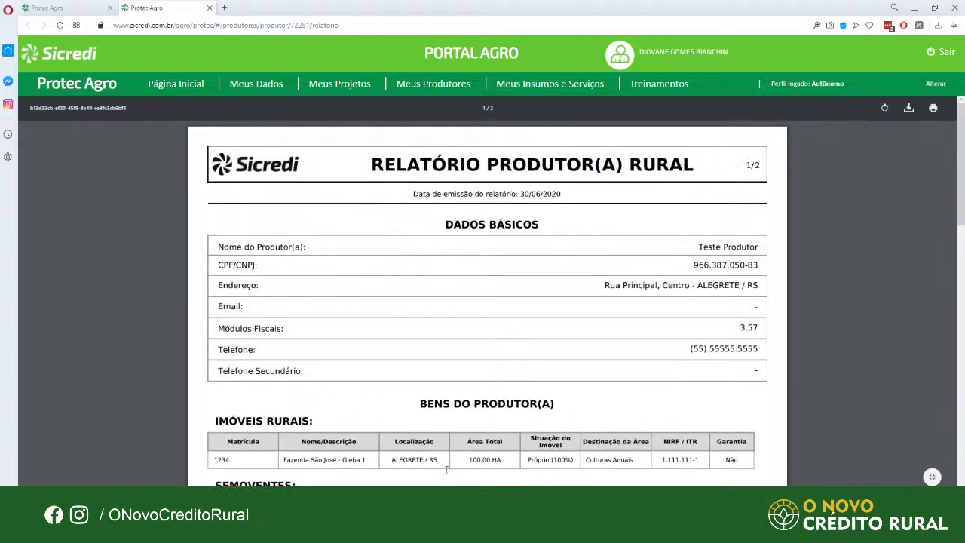
Return from the report to Meus Projetos and look through the Investimento and Custeio project lists
{"action": "left_click", "coordinate": [83, 7]}
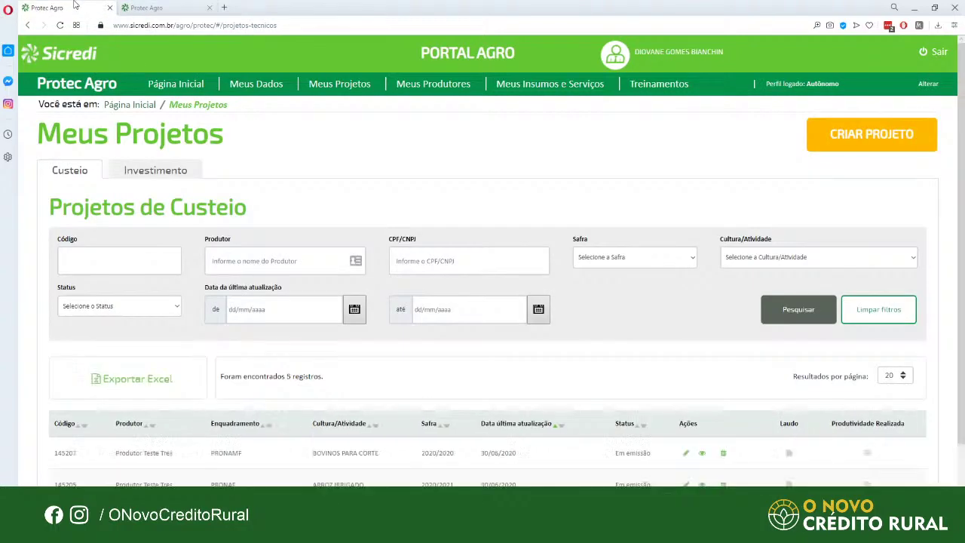
{"action": "left_click", "coordinate": [151, 7]}
{"action": "scroll", "coordinate": [369, 459], "scroll_direction": "down", "scroll_amount": 3}
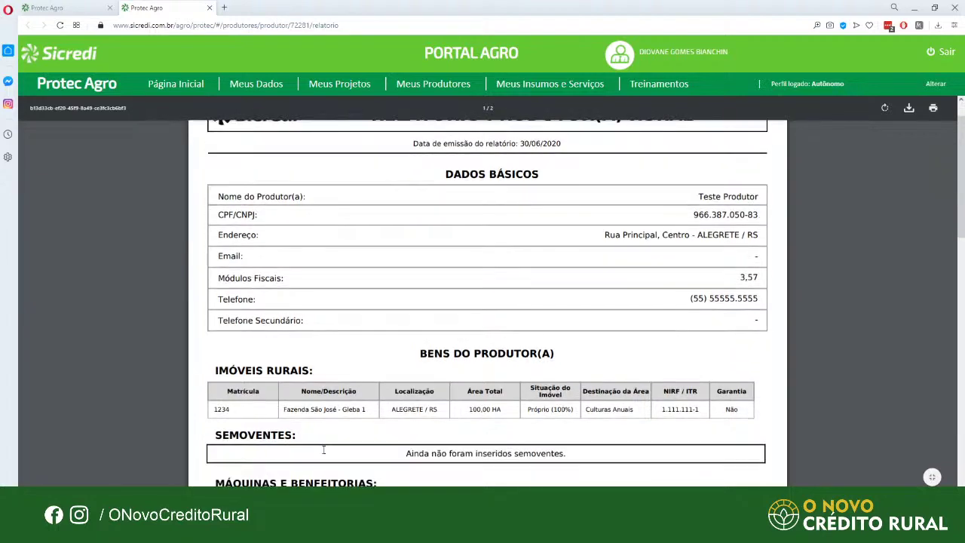
{"action": "left_click", "coordinate": [65, 7]}
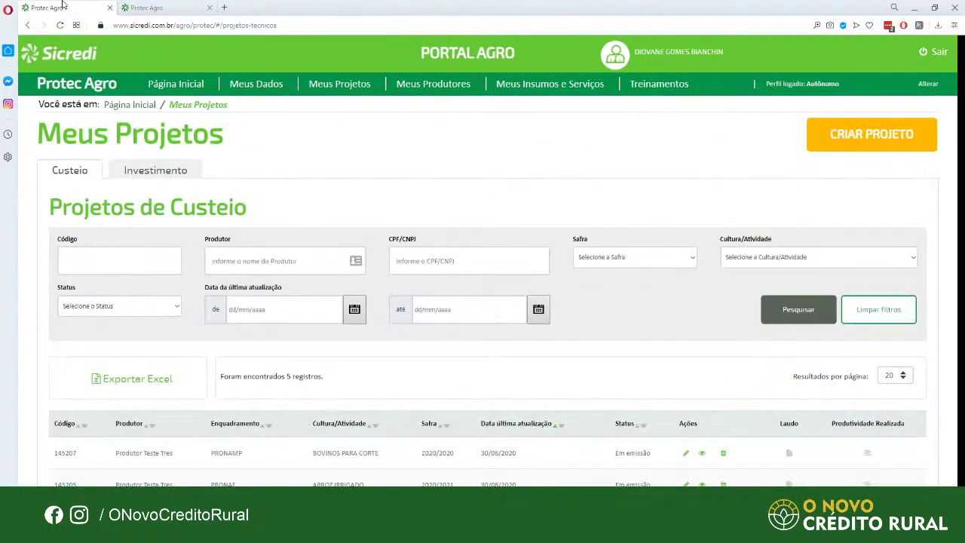
{"action": "scroll", "coordinate": [442, 362], "scroll_direction": "down", "scroll_amount": 2}
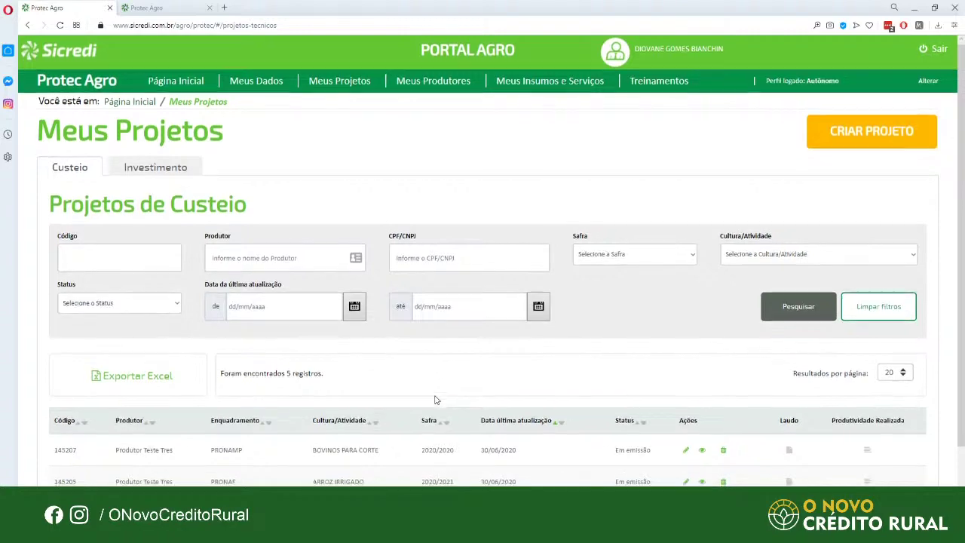
{"action": "scroll", "coordinate": [448, 385], "scroll_direction": "up", "scroll_amount": 2}
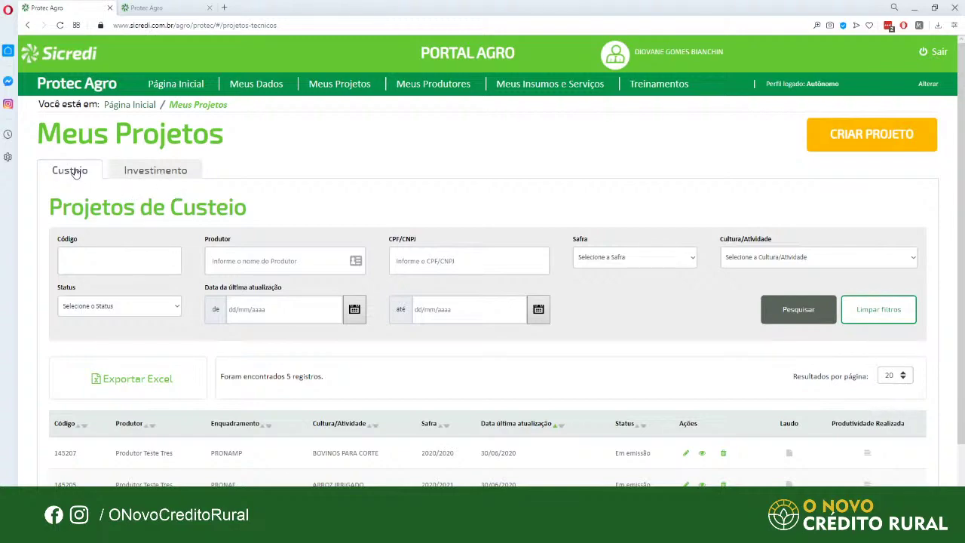
{"action": "left_click", "coordinate": [131, 175]}
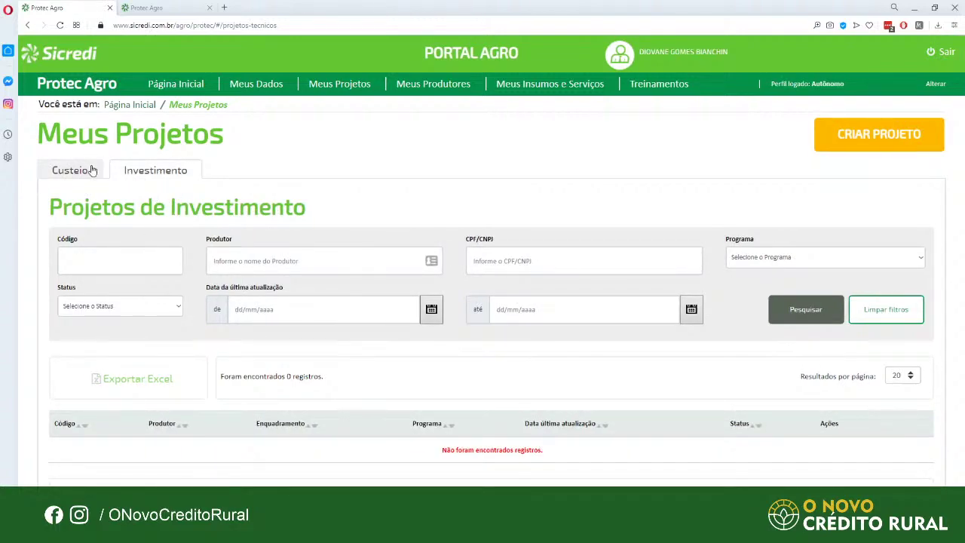
{"action": "left_click", "coordinate": [76, 175]}
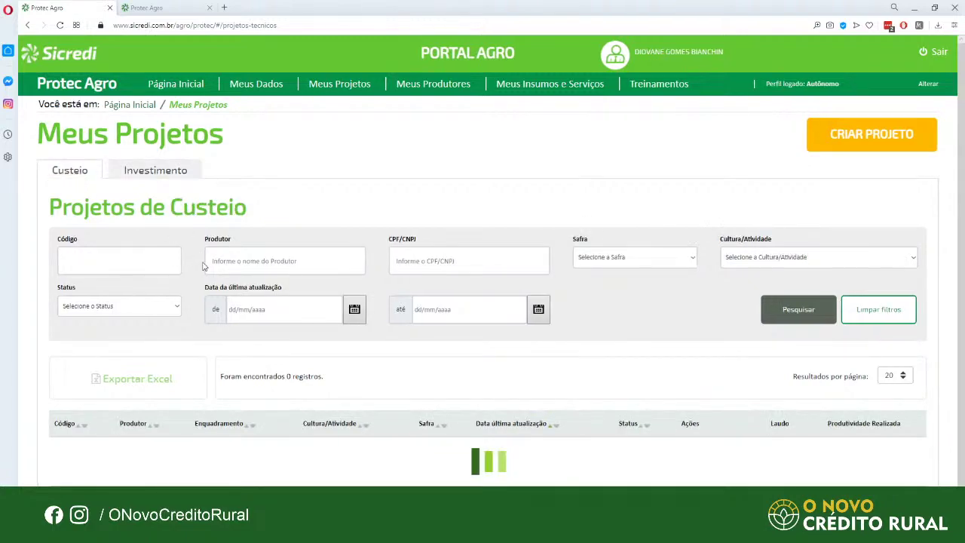
{"action": "scroll", "coordinate": [398, 339], "scroll_direction": "down", "scroll_amount": 1}
{"action": "scroll", "coordinate": [326, 311], "scroll_direction": "down", "scroll_amount": 1}
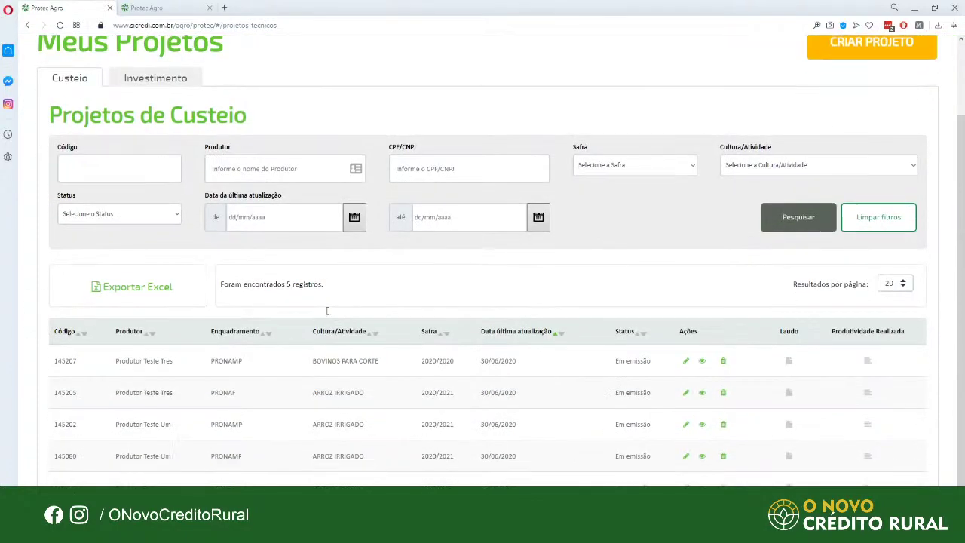
{"action": "scroll", "coordinate": [326, 311], "scroll_direction": "up", "scroll_amount": 2}
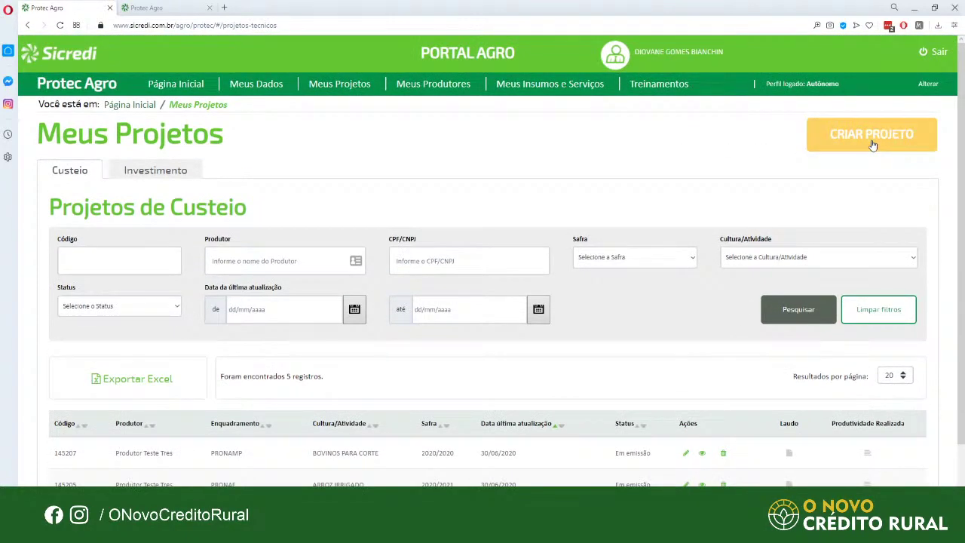
Start a new Custeio project and link it to the cooperative 0523 - SICREDI PAMPA GAÚCHO
{"action": "left_click", "coordinate": [872, 144]}
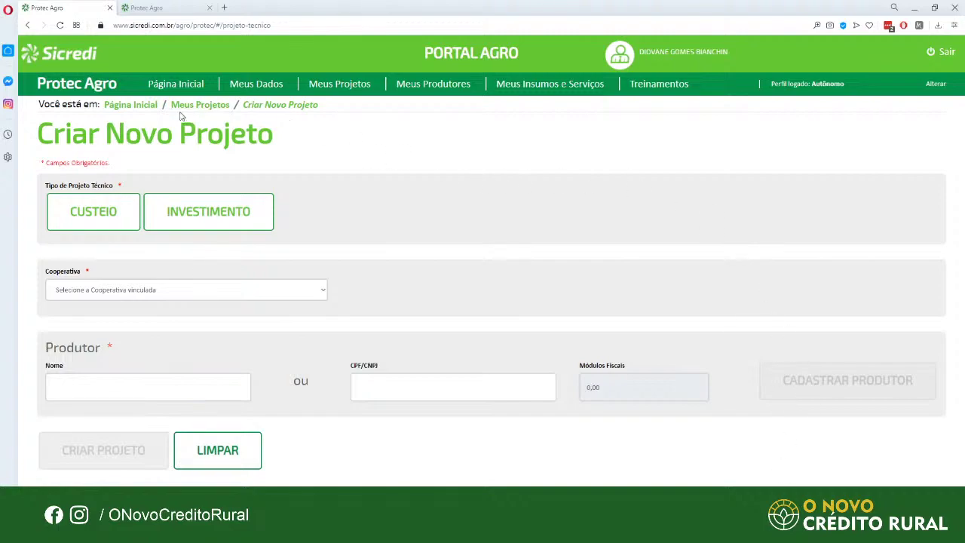
{"action": "left_click", "coordinate": [93, 212]}
{"action": "left_click", "coordinate": [208, 212]}
{"action": "left_click", "coordinate": [76, 215]}
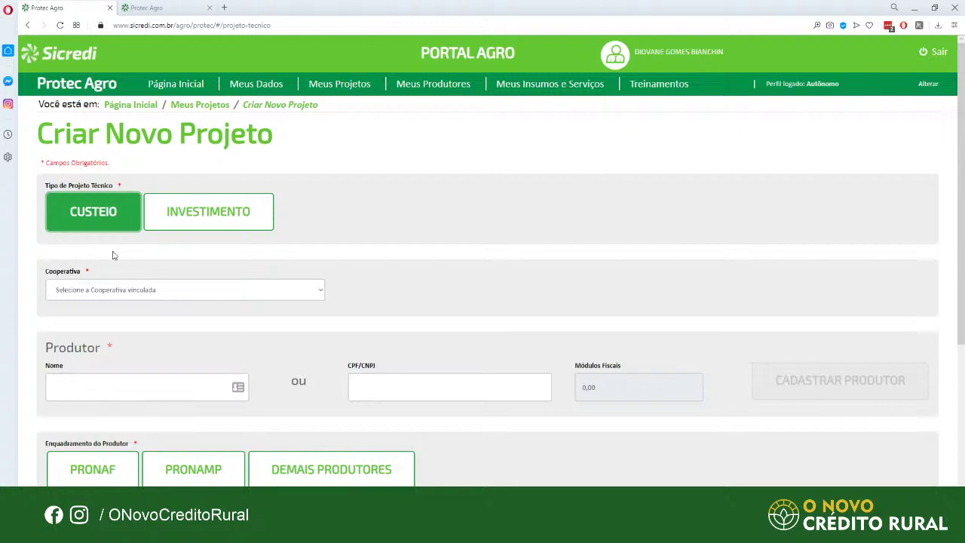
{"action": "left_click", "coordinate": [92, 290]}
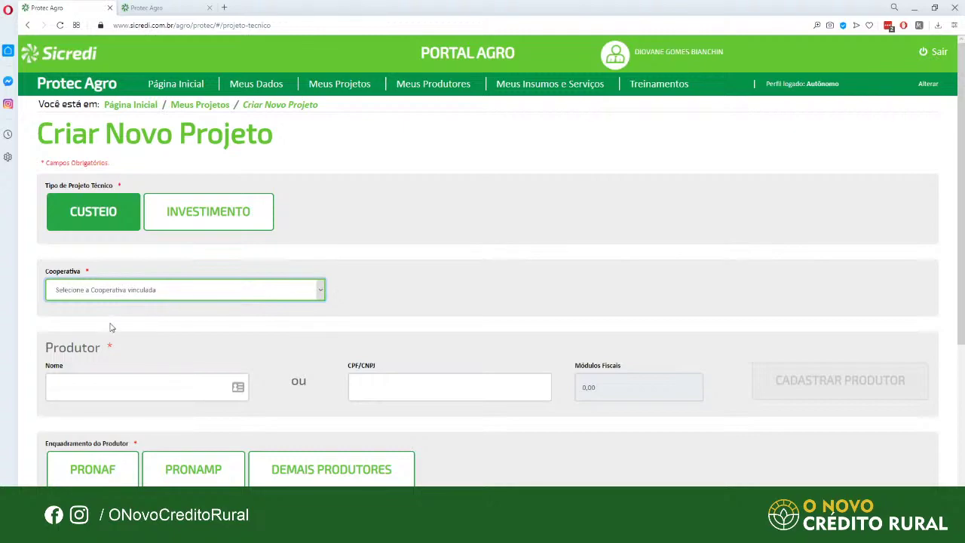
{"action": "key", "text": "Down"}
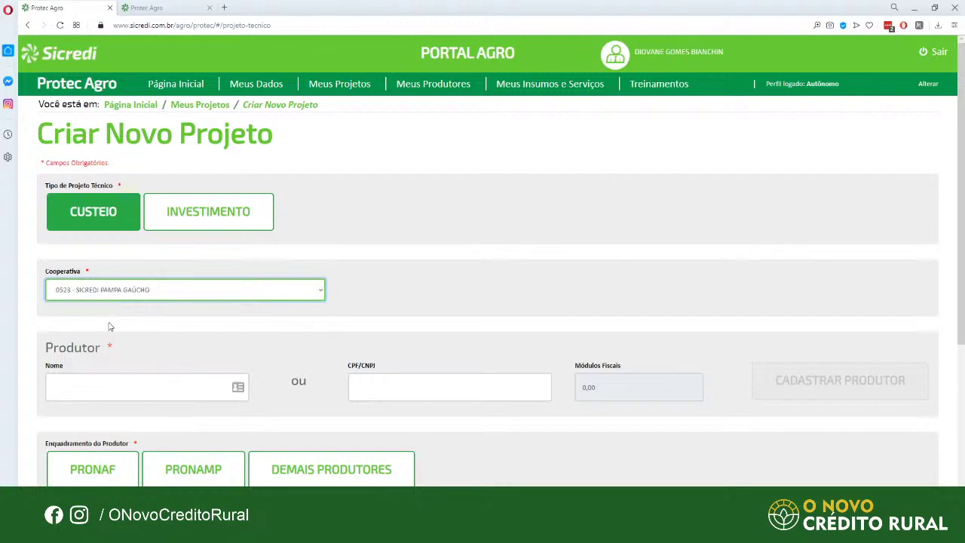
Look up the test producer by name with "Teste" and assign that record as the project's Produtor
{"action": "scroll", "coordinate": [114, 300], "scroll_direction": "down", "scroll_amount": 1}
{"action": "scroll", "coordinate": [167, 263], "scroll_direction": "down", "scroll_amount": 1}
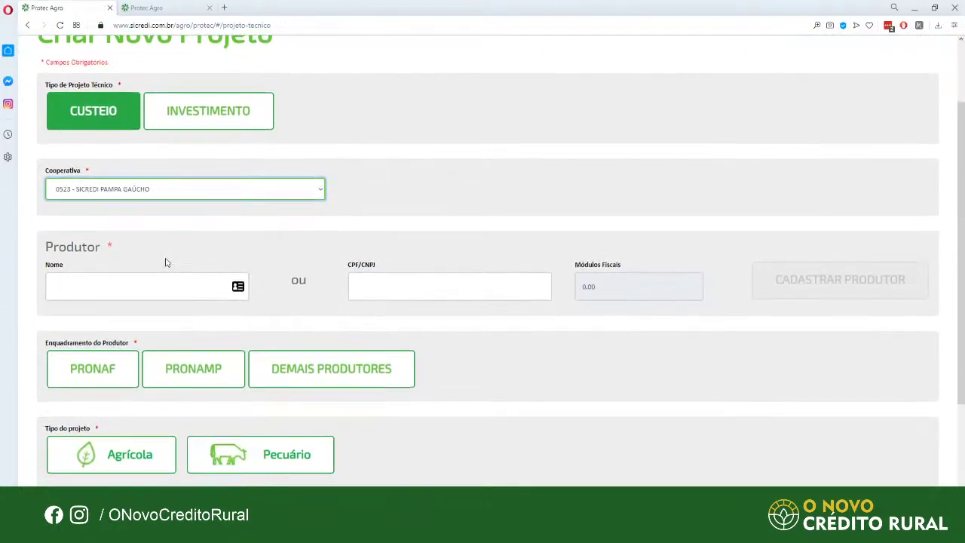
{"action": "left_click", "coordinate": [105, 287]}
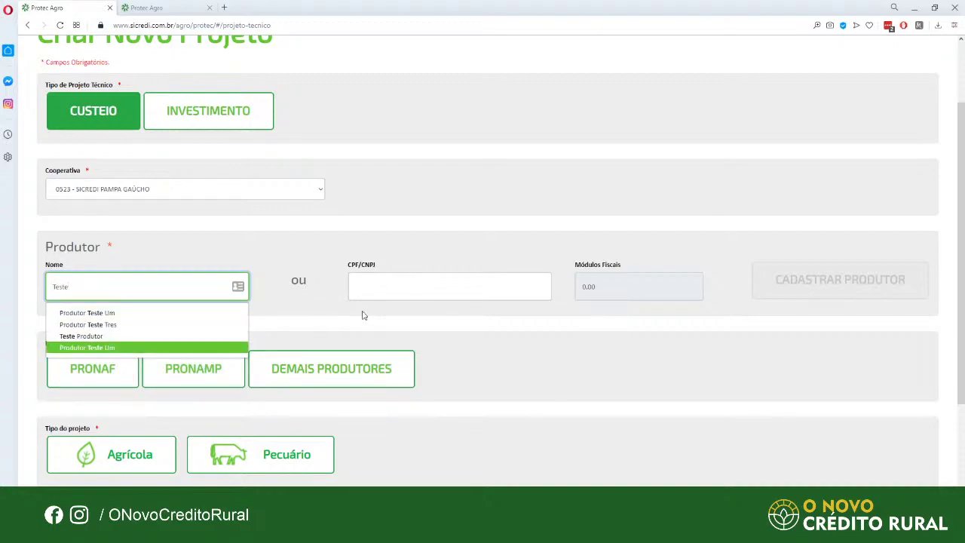
{"action": "left_click", "coordinate": [316, 298]}
{"action": "left_click", "coordinate": [172, 286]}
{"action": "left_click", "coordinate": [422, 288]}
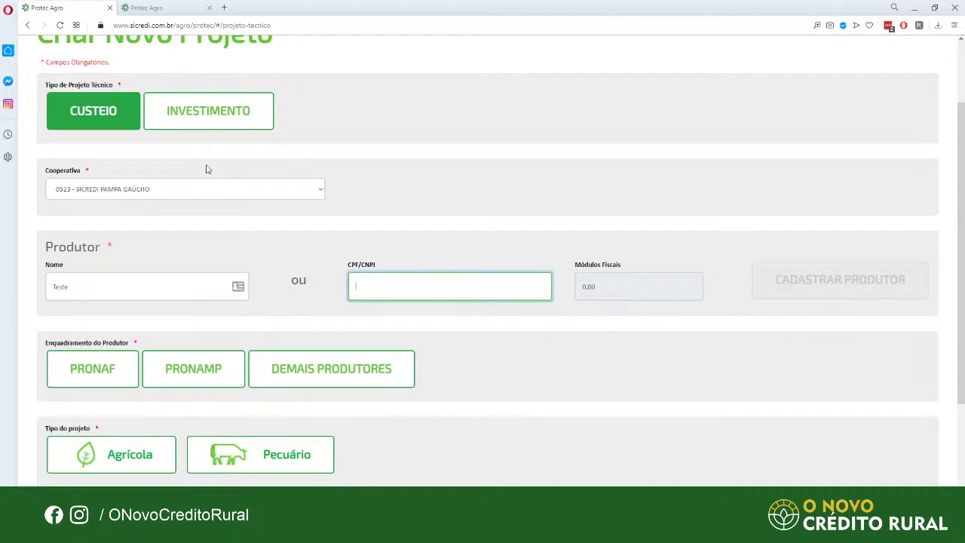
{"action": "left_click", "coordinate": [148, 299]}
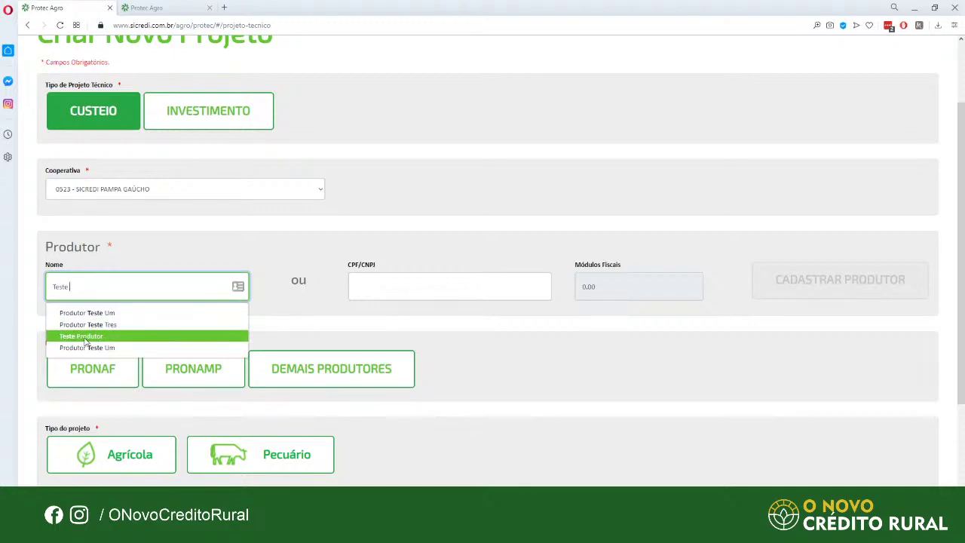
{"action": "left_click", "coordinate": [86, 336]}
Set the Enquadramento do Produtor to PRONAMP
{"action": "left_click", "coordinate": [162, 377]}
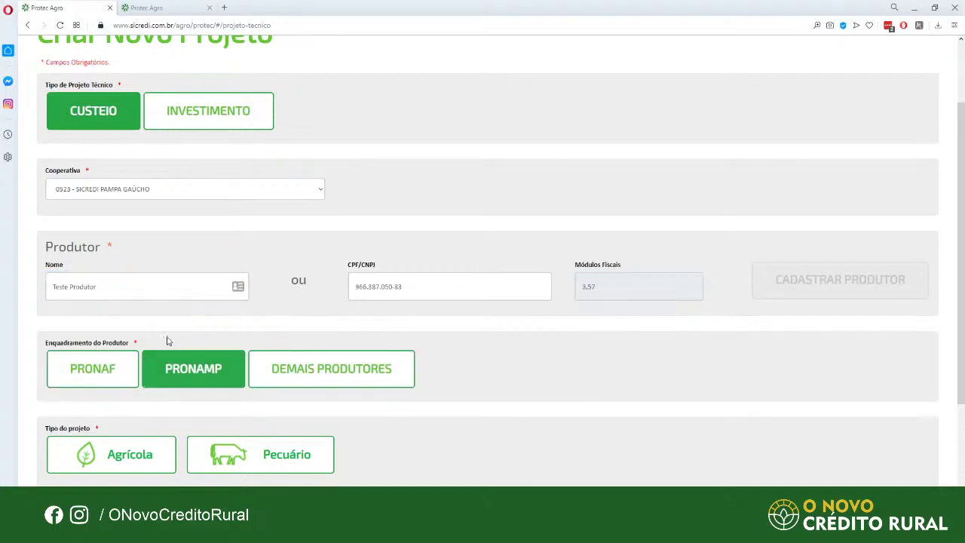
{"action": "scroll", "coordinate": [211, 325], "scroll_direction": "down", "scroll_amount": 2}
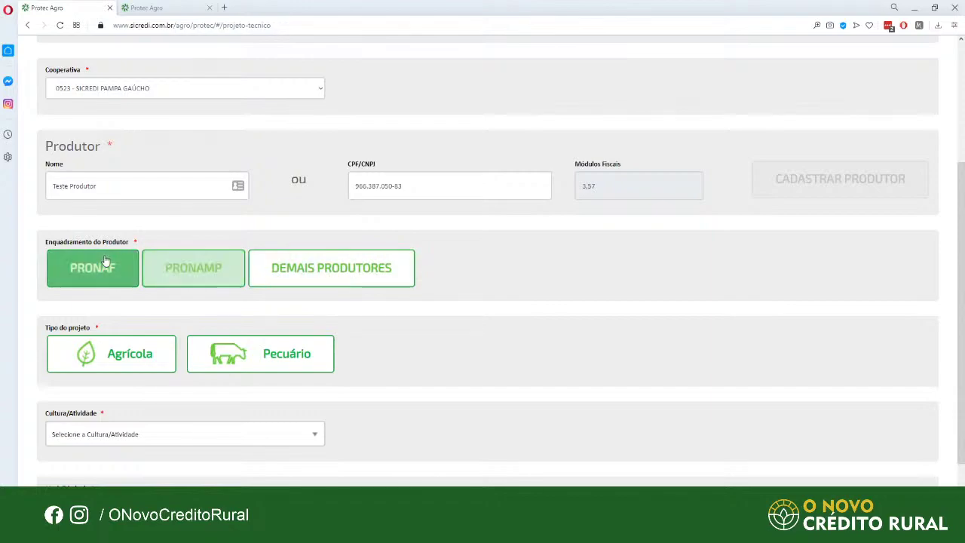
{"action": "scroll", "coordinate": [140, 340], "scroll_direction": "up", "scroll_amount": 1}
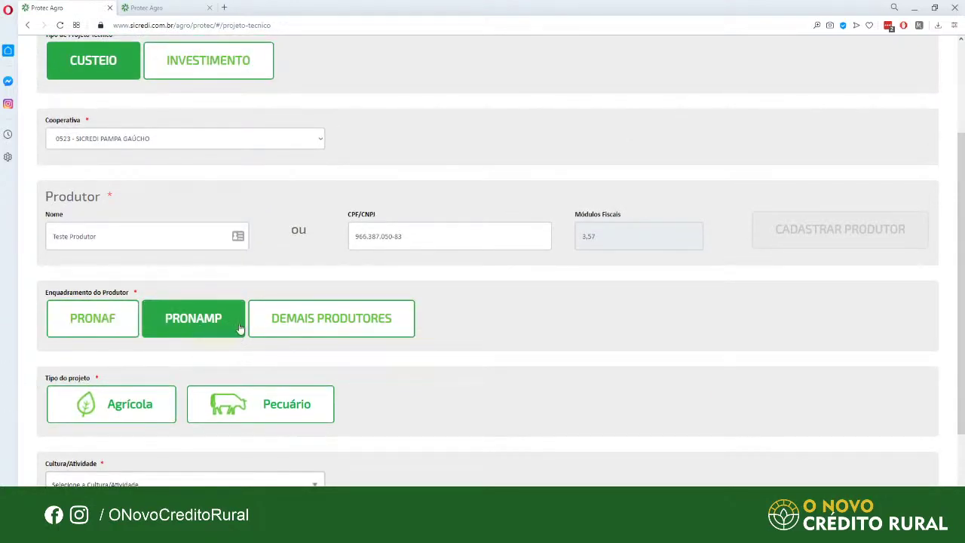
{"action": "scroll", "coordinate": [104, 318], "scroll_direction": "up", "scroll_amount": 1}
{"action": "scroll", "coordinate": [104, 317], "scroll_direction": "up", "scroll_amount": 1}
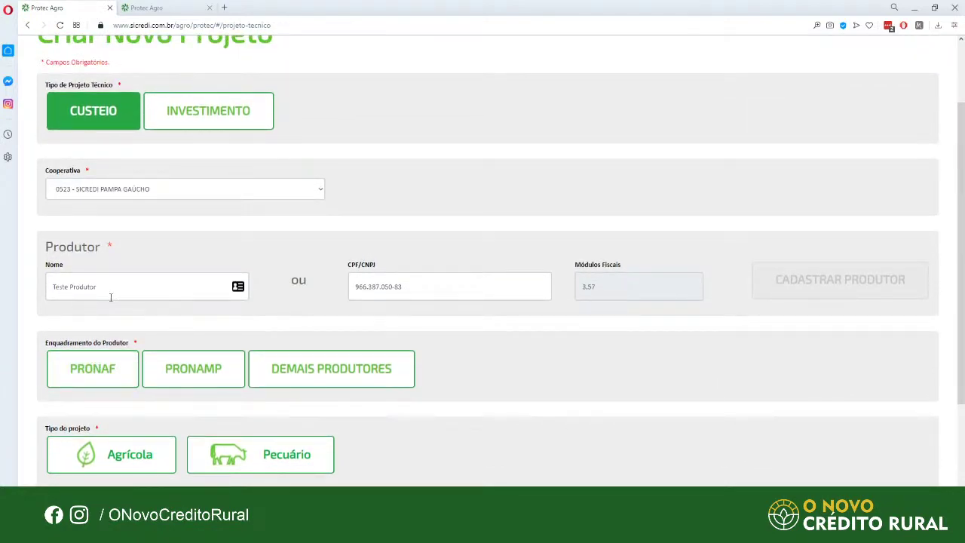
{"action": "scroll", "coordinate": [186, 422], "scroll_direction": "down", "scroll_amount": 1}
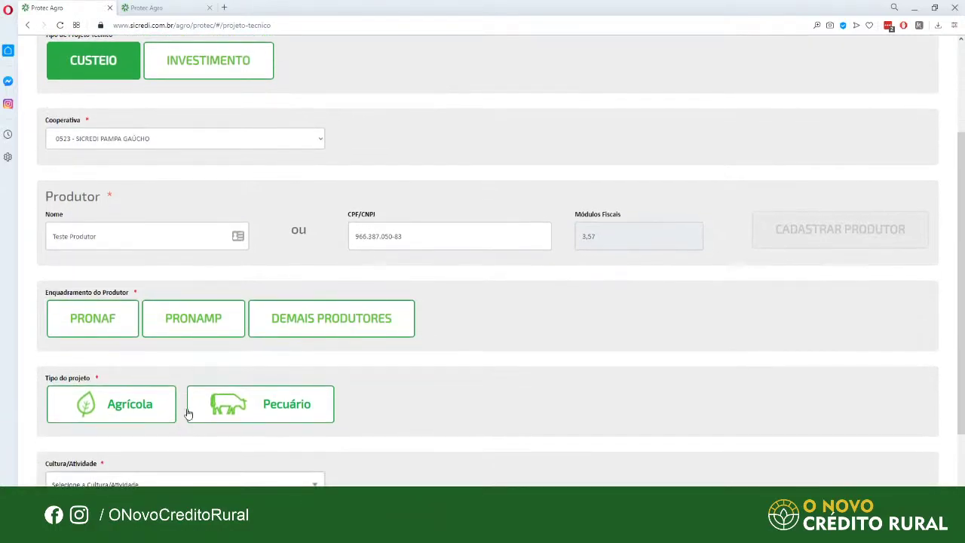
{"action": "left_click", "coordinate": [173, 320]}
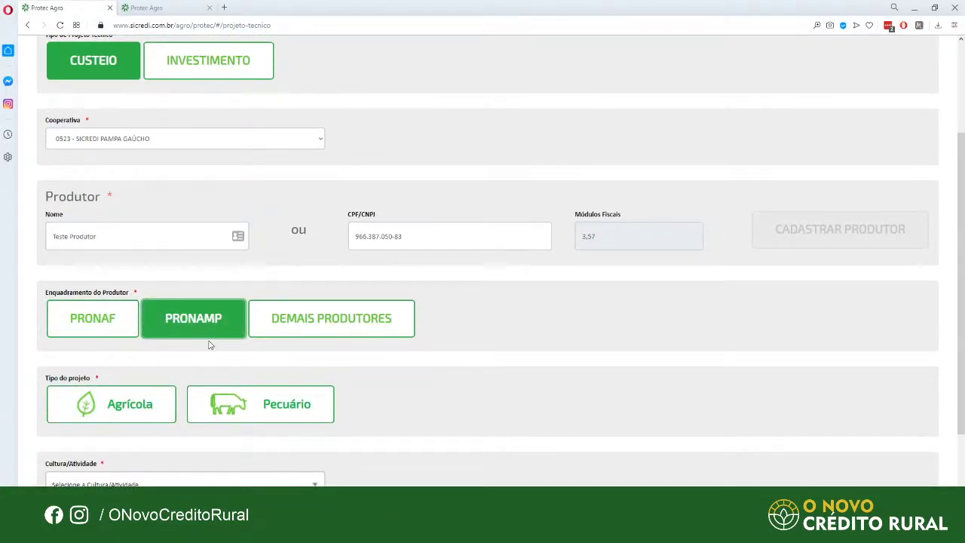
{"action": "scroll", "coordinate": [191, 403], "scroll_direction": "up", "scroll_amount": 1}
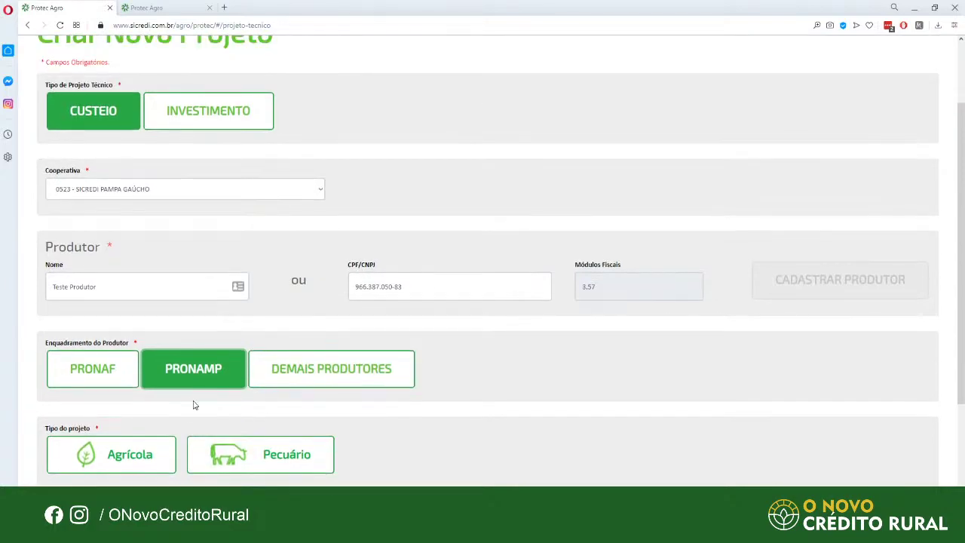
Set the Tipo do projeto to Agrícola and choose SOJA as the Cultura/Atividade
{"action": "scroll", "coordinate": [230, 436], "scroll_direction": "down", "scroll_amount": 2}
{"action": "scroll", "coordinate": [230, 436], "scroll_direction": "down", "scroll_amount": 1}
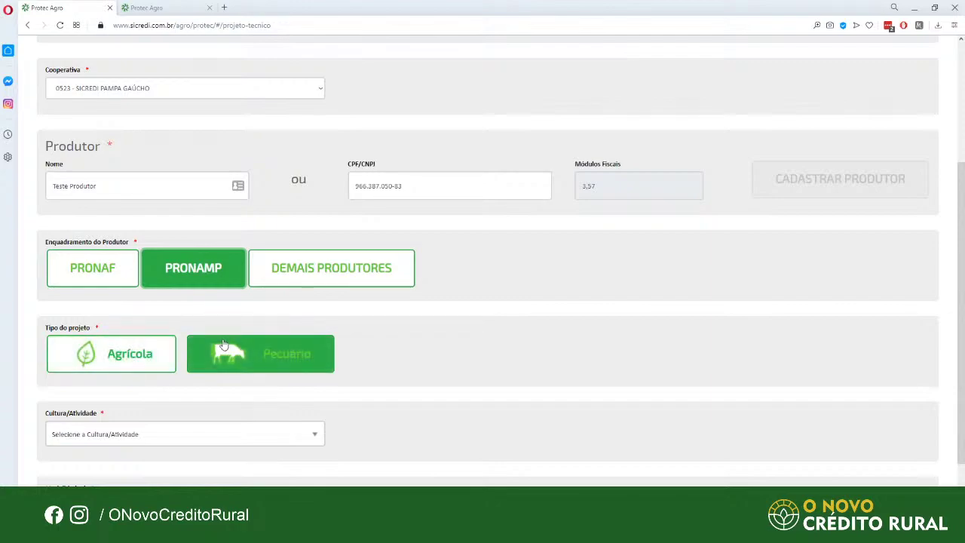
{"action": "left_click", "coordinate": [128, 360]}
{"action": "scroll", "coordinate": [128, 361], "scroll_direction": "down", "scroll_amount": 3}
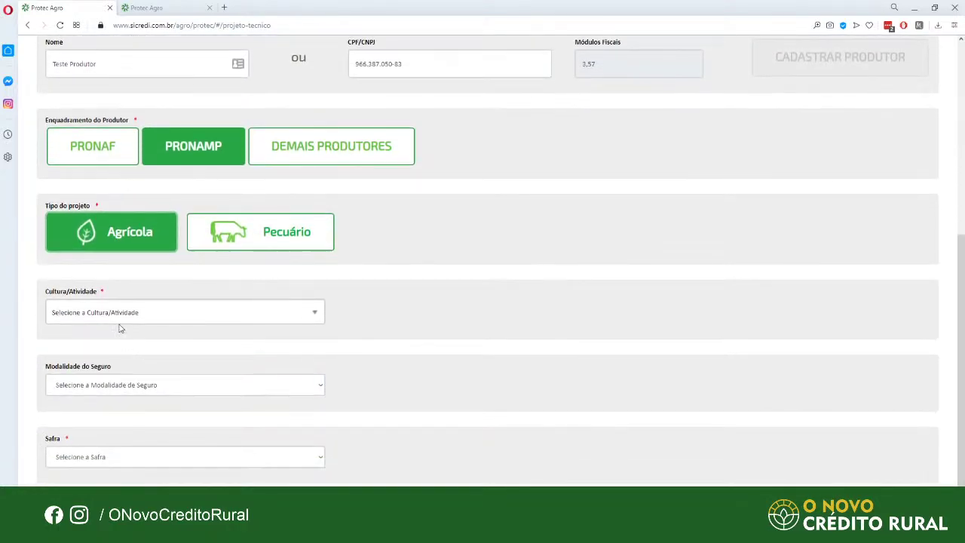
{"action": "left_click", "coordinate": [123, 317]}
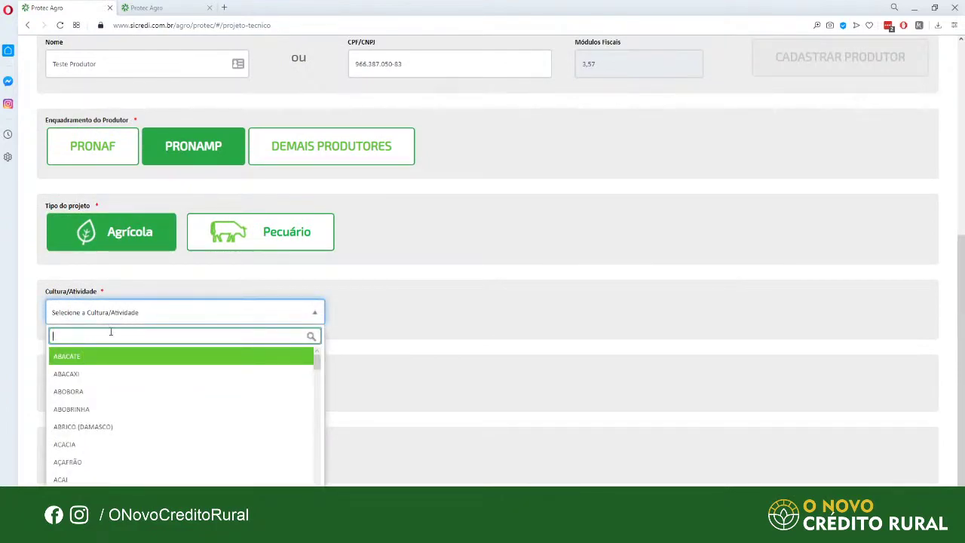
{"action": "type", "text": "soja"}
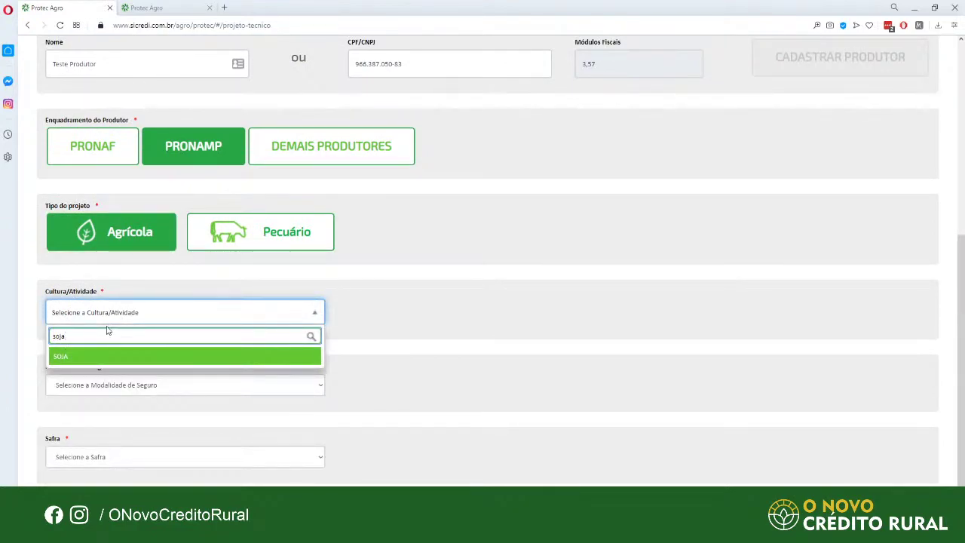
{"action": "left_click", "coordinate": [64, 357]}
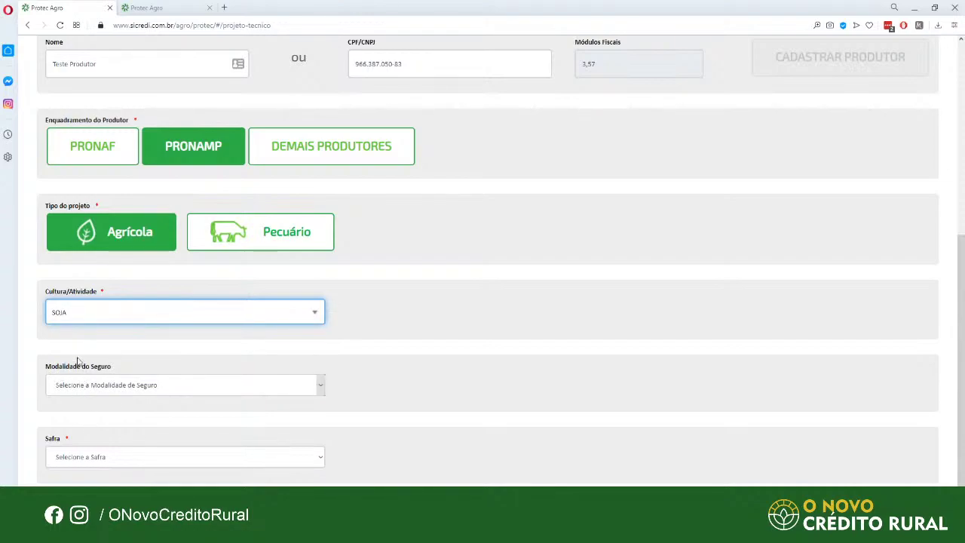
Set the Modalidade do Seguro to Proagro and the Safra to 2020/2021, and create the project
{"action": "scroll", "coordinate": [78, 362], "scroll_direction": "up", "scroll_amount": 1}
{"action": "scroll", "coordinate": [76, 351], "scroll_direction": "down", "scroll_amount": 1}
{"action": "left_click", "coordinate": [101, 390]}
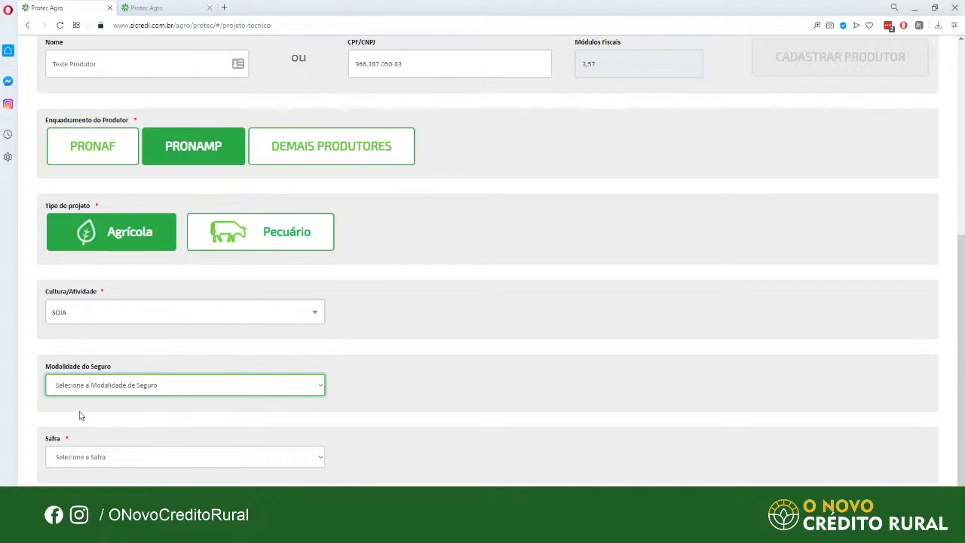
{"action": "key", "text": "Down"}
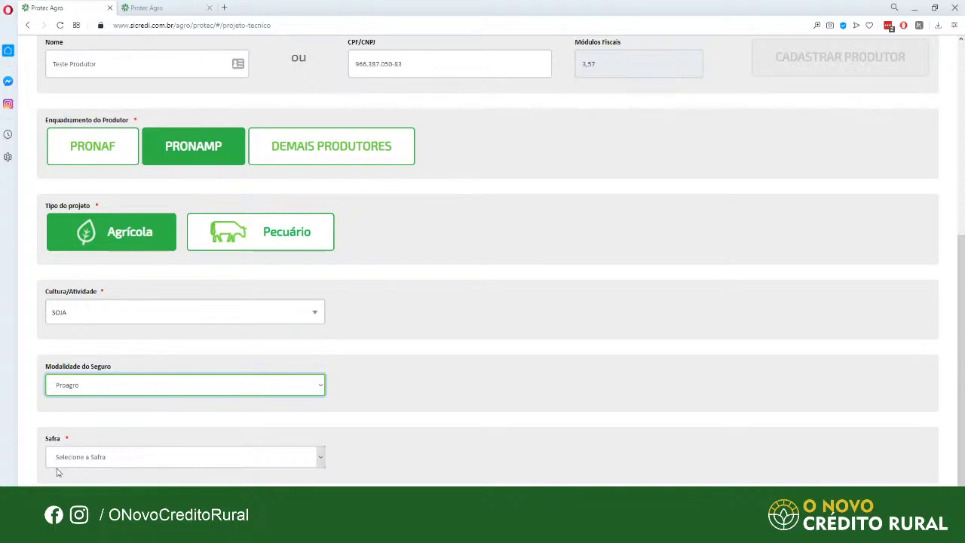
{"action": "key", "text": "Tab"}
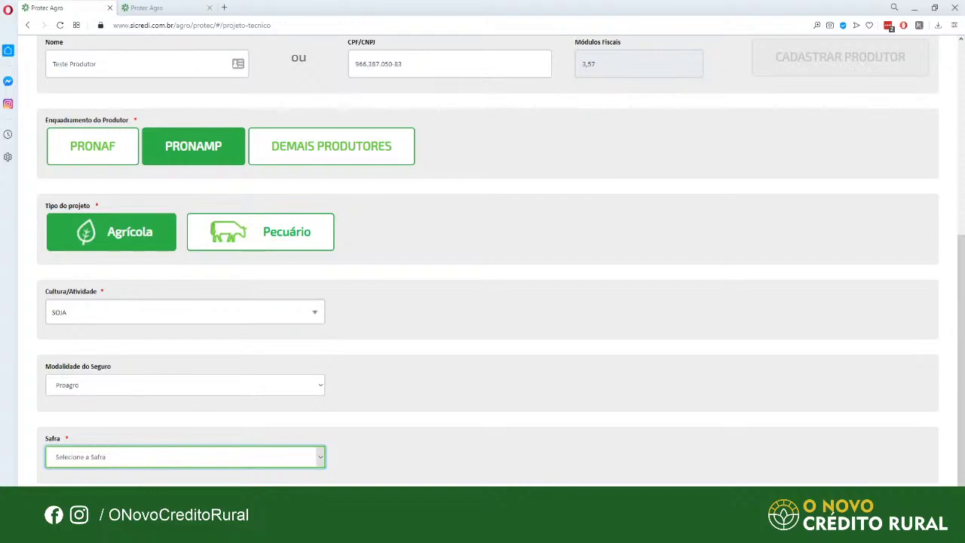
{"action": "key", "text": "Down"}
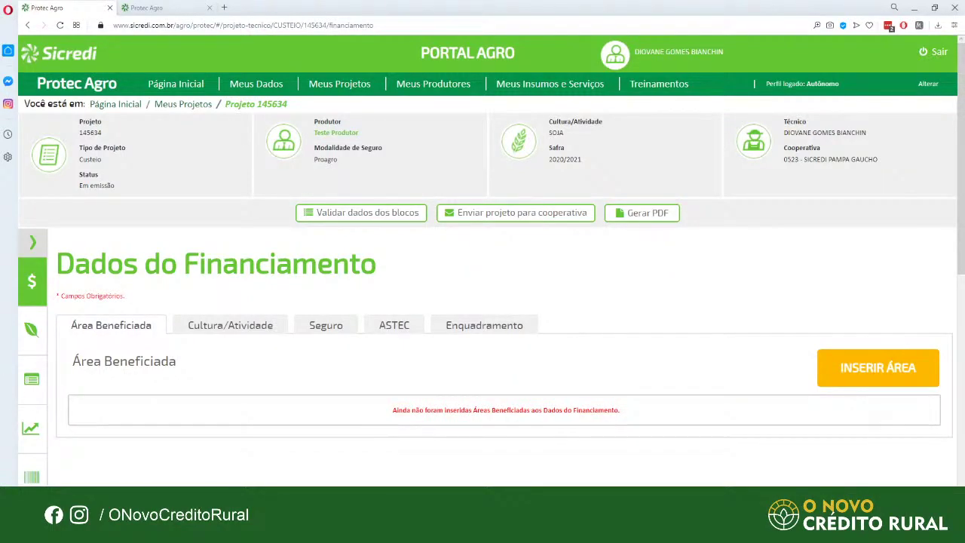
Link the registered area Fazenda São José - Gleba 1 to the project as an Área Beneficiada
{"action": "scroll", "coordinate": [204, 362], "scroll_direction": "down", "scroll_amount": 1}
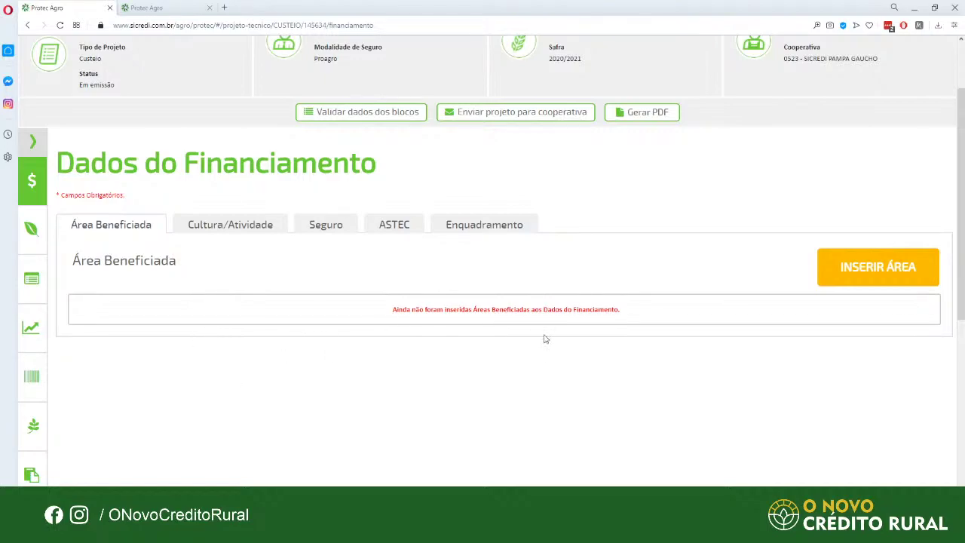
{"action": "left_click", "coordinate": [872, 285]}
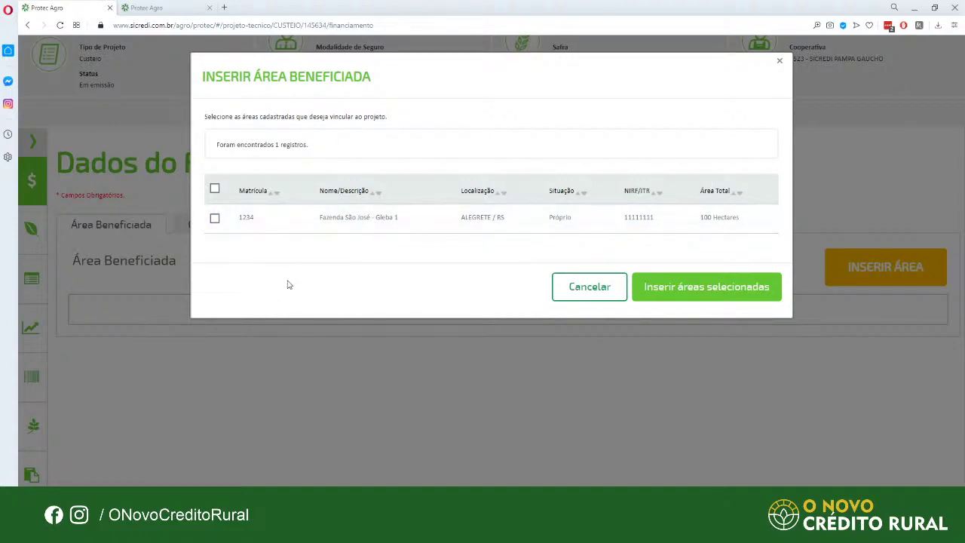
{"action": "left_click", "coordinate": [215, 220]}
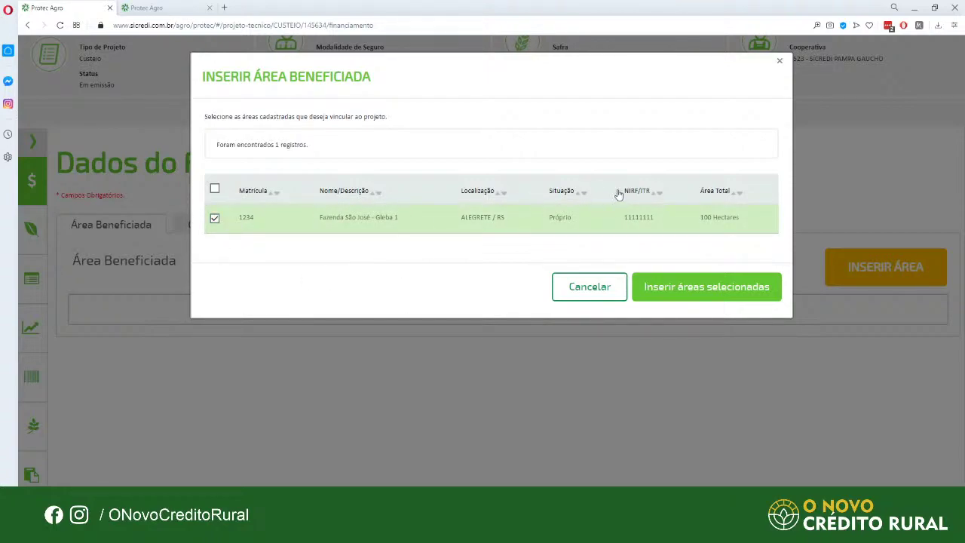
{"action": "left_click", "coordinate": [711, 287]}
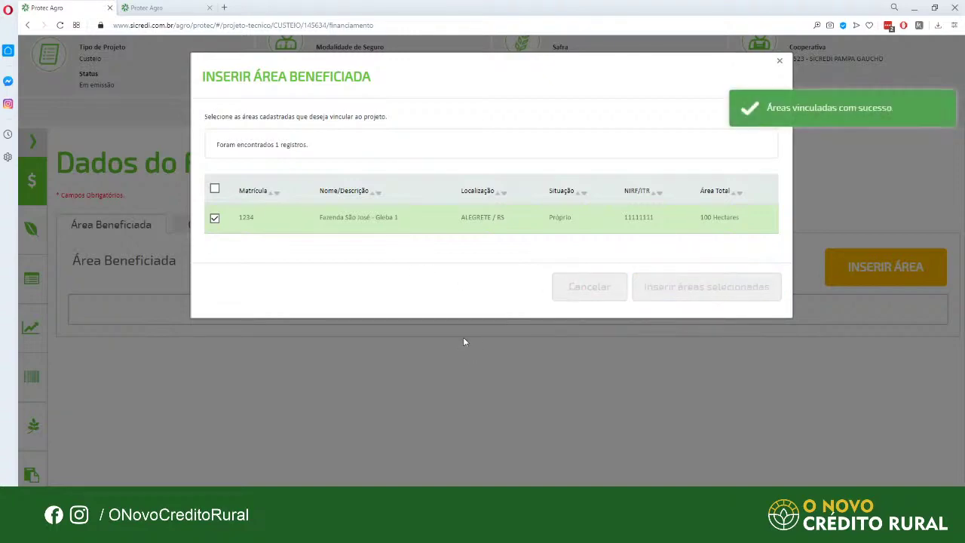
Set the Área Beneficiada of Fazenda São José - Gleba 1 to 100,00 HA and save it
{"action": "scroll", "coordinate": [793, 332], "scroll_direction": "down", "scroll_amount": 1}
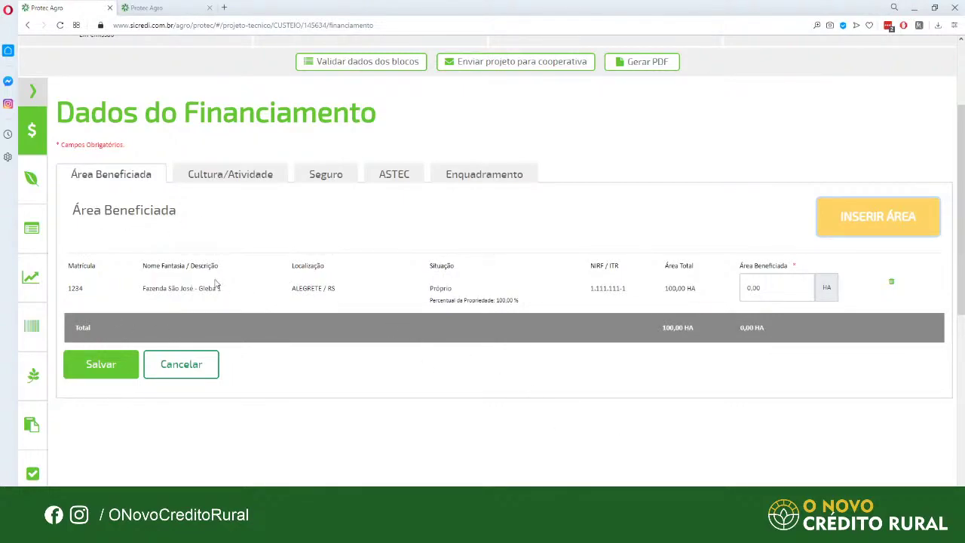
{"action": "left_click", "coordinate": [779, 293]}
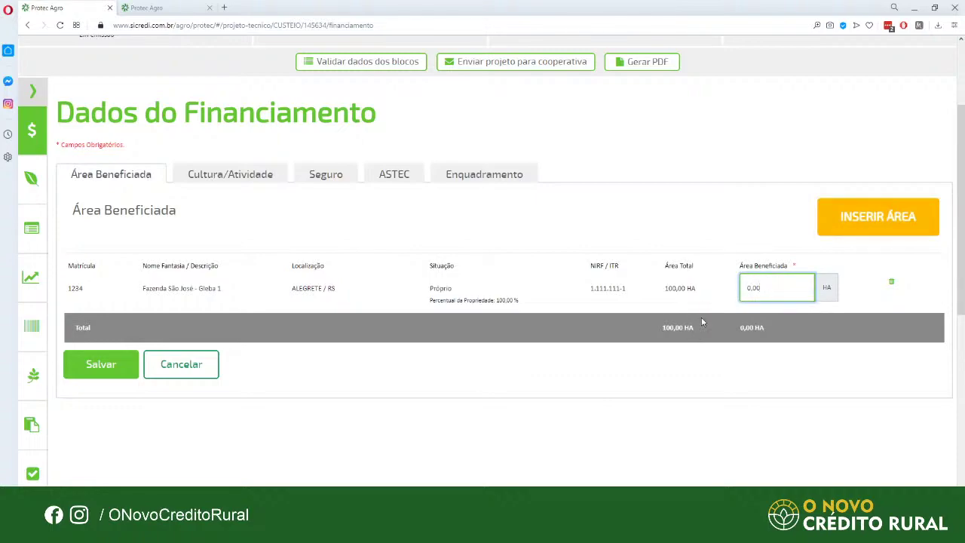
{"action": "left_click", "coordinate": [697, 293]}
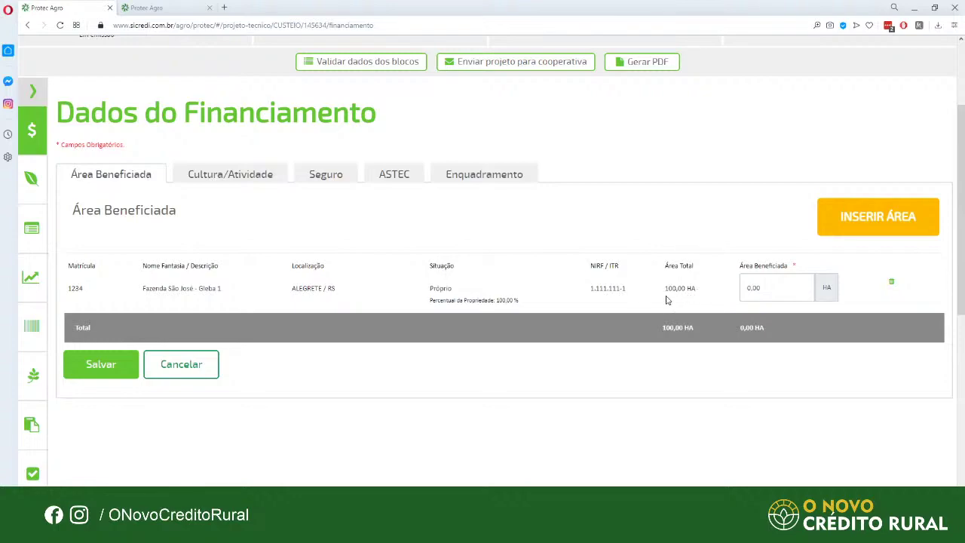
{"action": "left_click", "coordinate": [790, 296]}
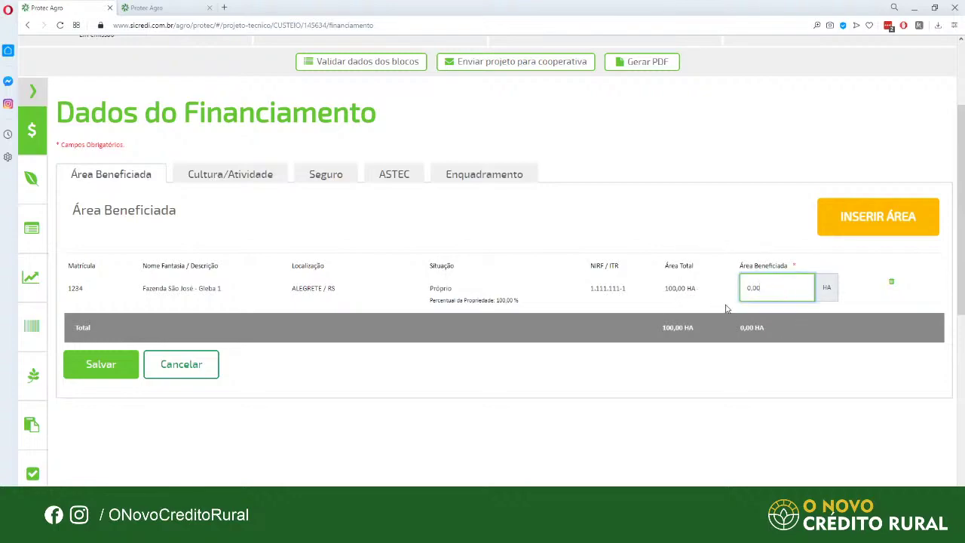
{"action": "scroll", "coordinate": [792, 338], "scroll_direction": "up", "scroll_amount": 1}
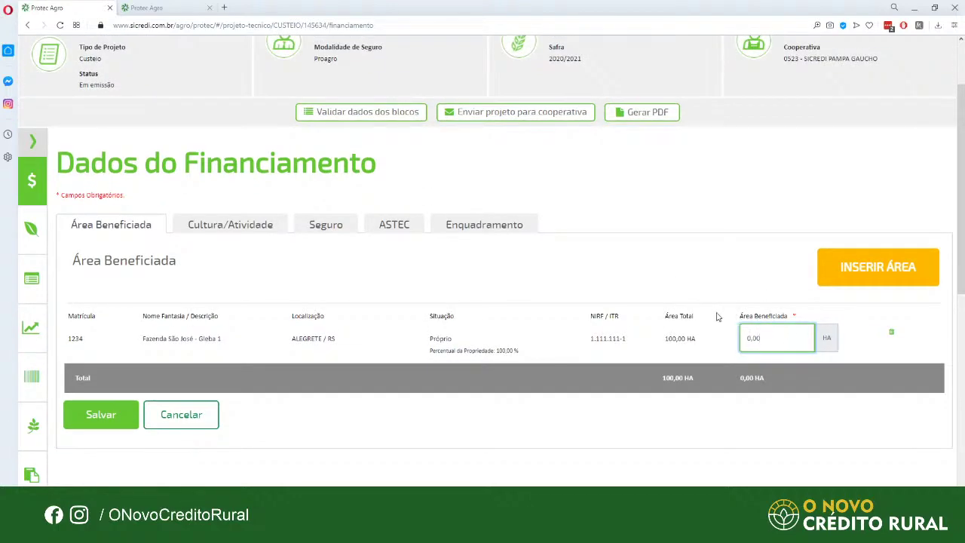
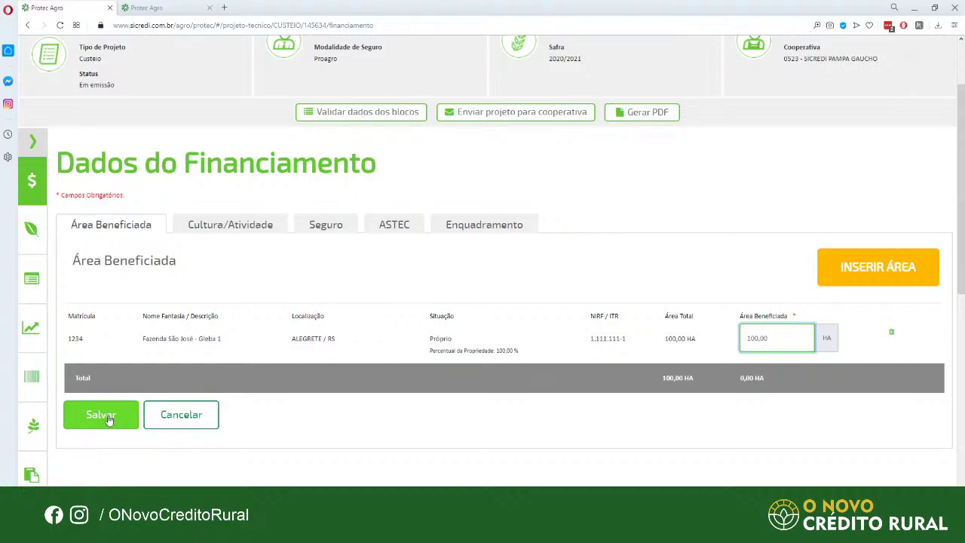
{"action": "left_click", "coordinate": [104, 418]}
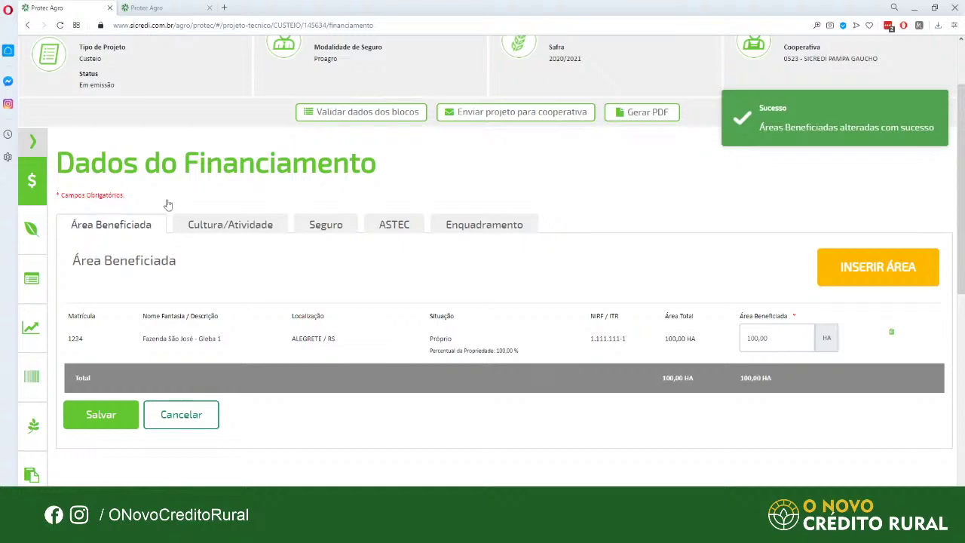
In the Cultura/Atividade data, set the Produtividade Esperada to 3.600,0000 per hectare with Quilograma as the unit
{"action": "left_click", "coordinate": [199, 230]}
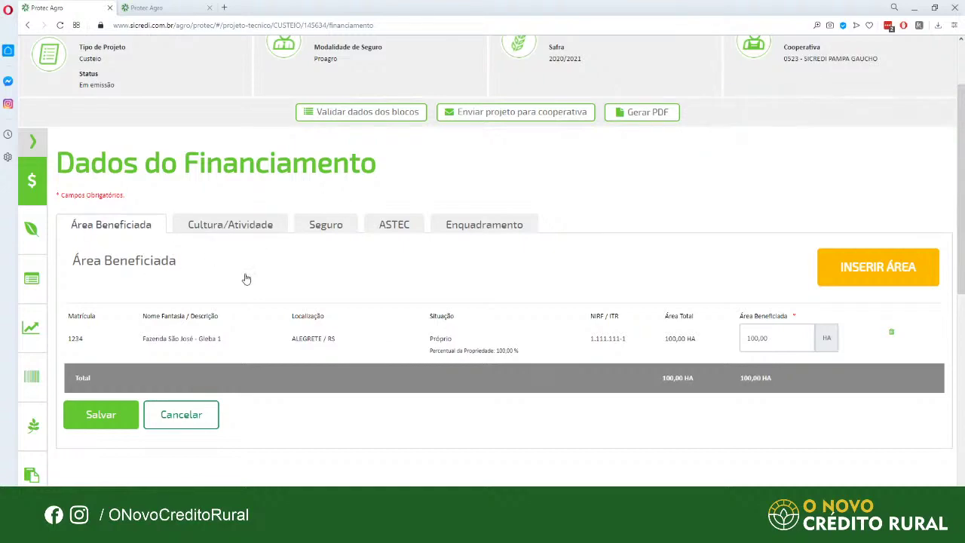
{"action": "scroll", "coordinate": [286, 309], "scroll_direction": "up", "scroll_amount": 1}
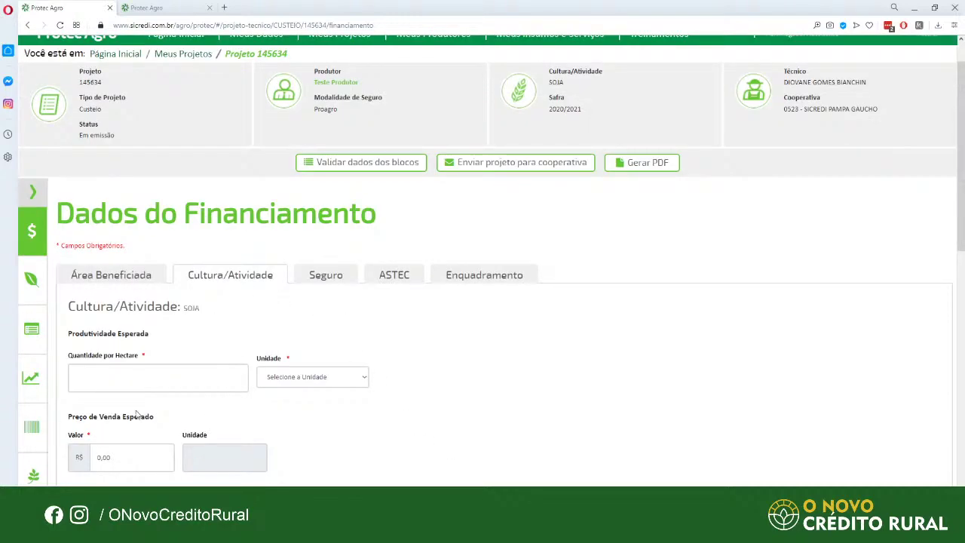
{"action": "left_click_drag", "start_coordinate": [204, 313], "coordinate": [181, 308]}
{"action": "scroll", "coordinate": [269, 420], "scroll_direction": "down", "scroll_amount": 2}
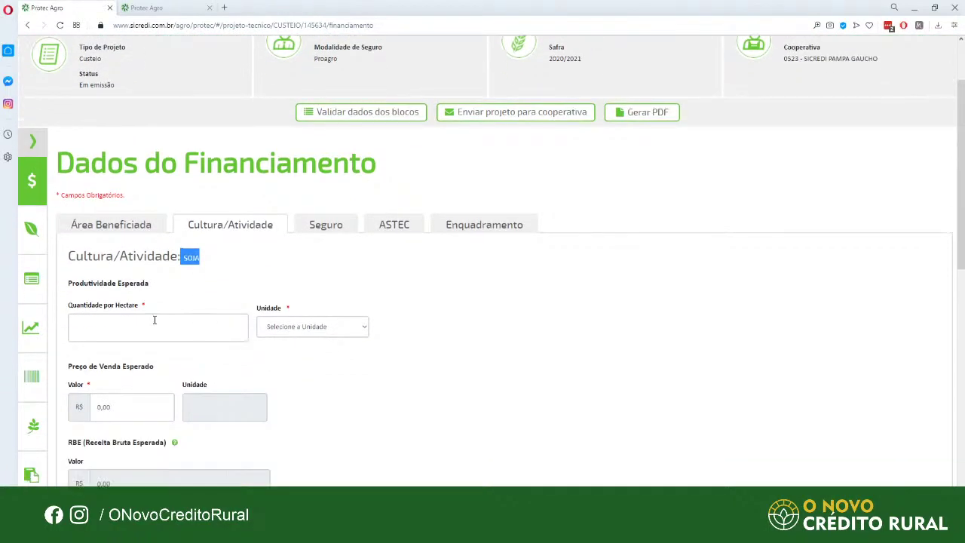
{"action": "left_click", "coordinate": [155, 325]}
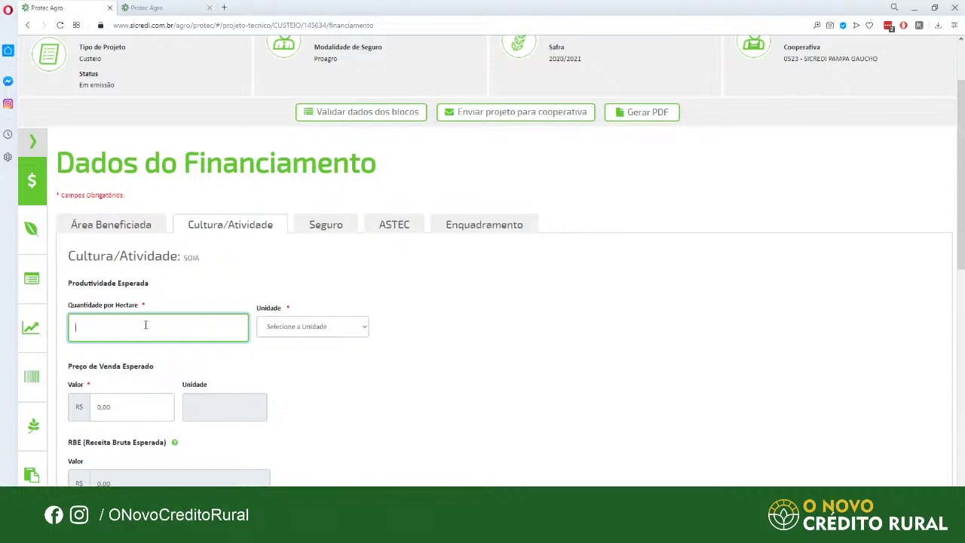
{"action": "left_click", "coordinate": [306, 327]}
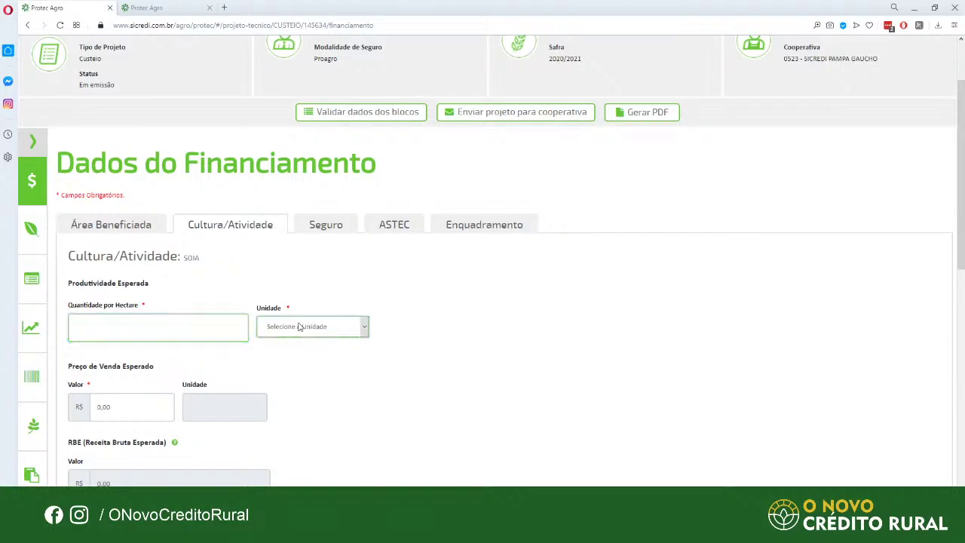
{"action": "left_click", "coordinate": [204, 333]}
{"action": "type", "text": "3."}
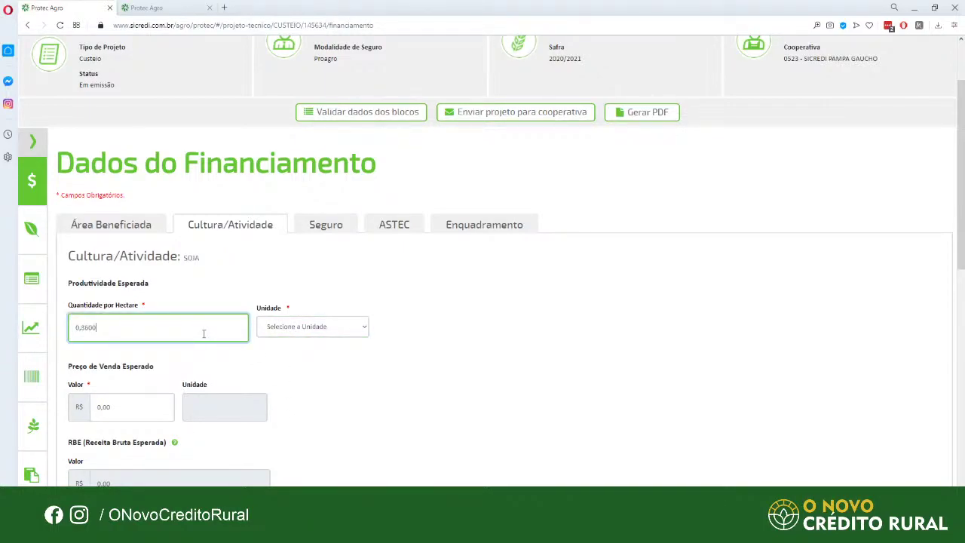
{"action": "type", "text": "600,000"}
{"action": "left_click", "coordinate": [375, 402]}
{"action": "left_click", "coordinate": [363, 327]}
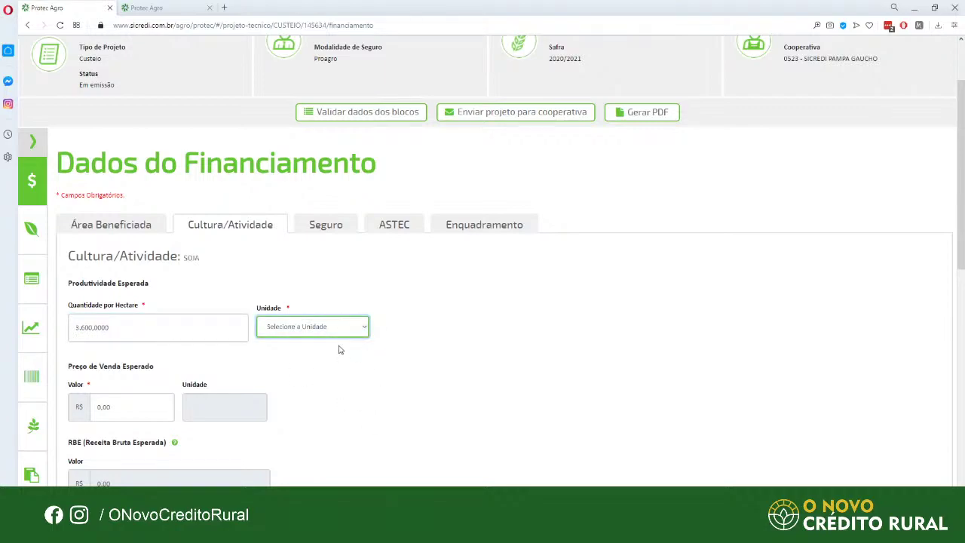
{"action": "left_click", "coordinate": [298, 394]}
{"action": "scroll", "coordinate": [334, 425], "scroll_direction": "down", "scroll_amount": 1}
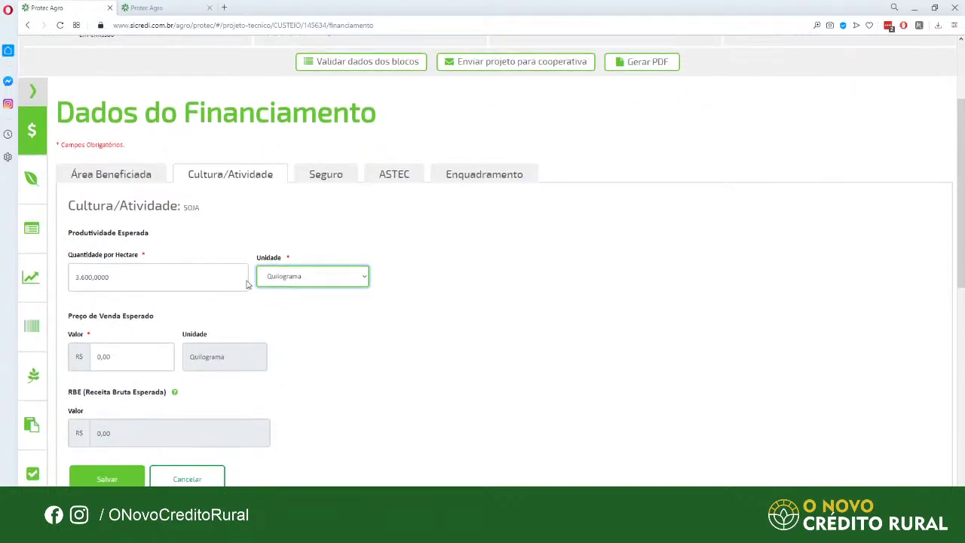
Set the Preço de Venda Esperado to R$ 1,50 per Quilograma and save the Cultura/Atividade data
{"action": "left_click", "coordinate": [164, 347]}
{"action": "double_click", "coordinate": [158, 359]}
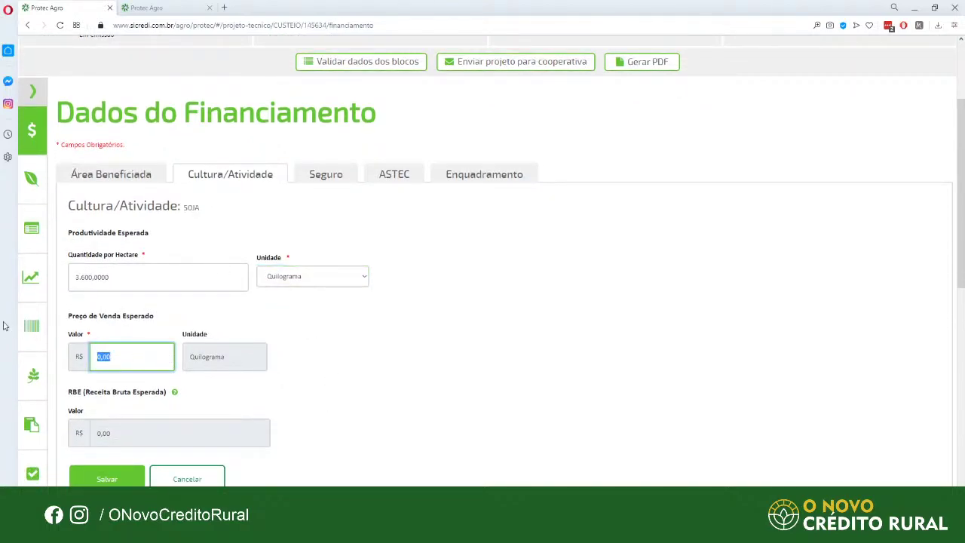
{"action": "left_click", "coordinate": [148, 358]}
{"action": "double_click", "coordinate": [148, 359]}
{"action": "left_click", "coordinate": [139, 359]}
{"action": "left_click_drag", "start_coordinate": [139, 359], "coordinate": [99, 356]}
{"action": "type", "text": "15,00"}
{"action": "key", "text": "BackSpace"}
{"action": "scroll", "coordinate": [118, 340], "scroll_direction": "up", "scroll_amount": 2}
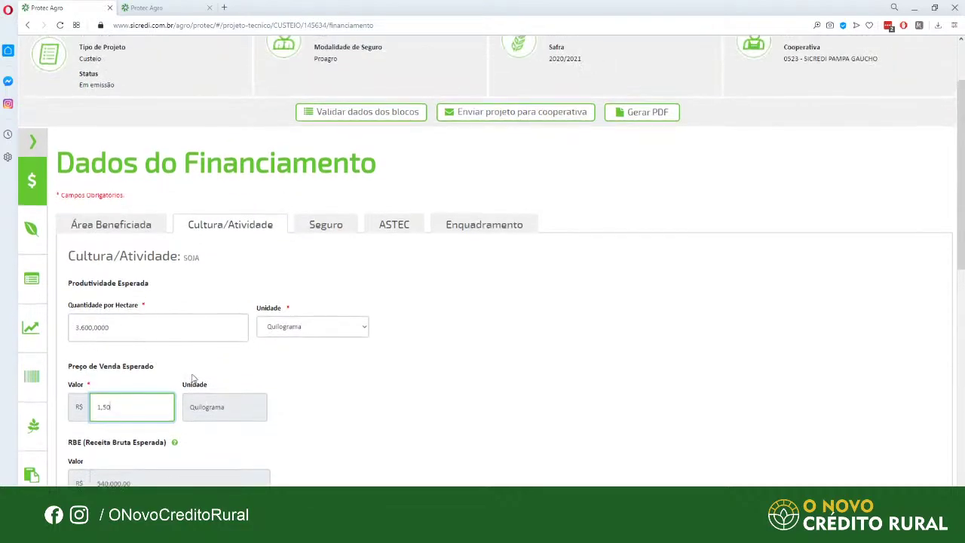
{"action": "scroll", "coordinate": [193, 379], "scroll_direction": "down", "scroll_amount": 3}
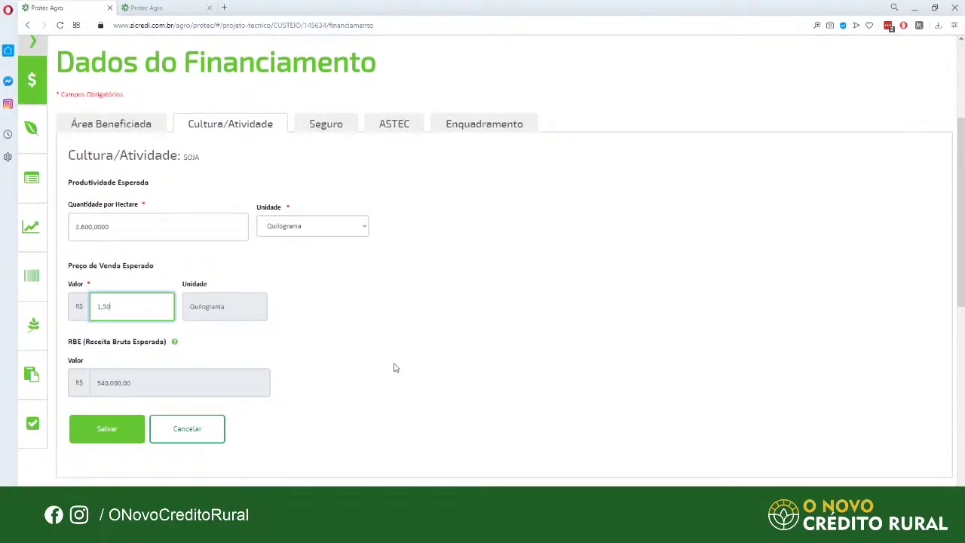
{"action": "scroll", "coordinate": [330, 412], "scroll_direction": "up", "scroll_amount": 2}
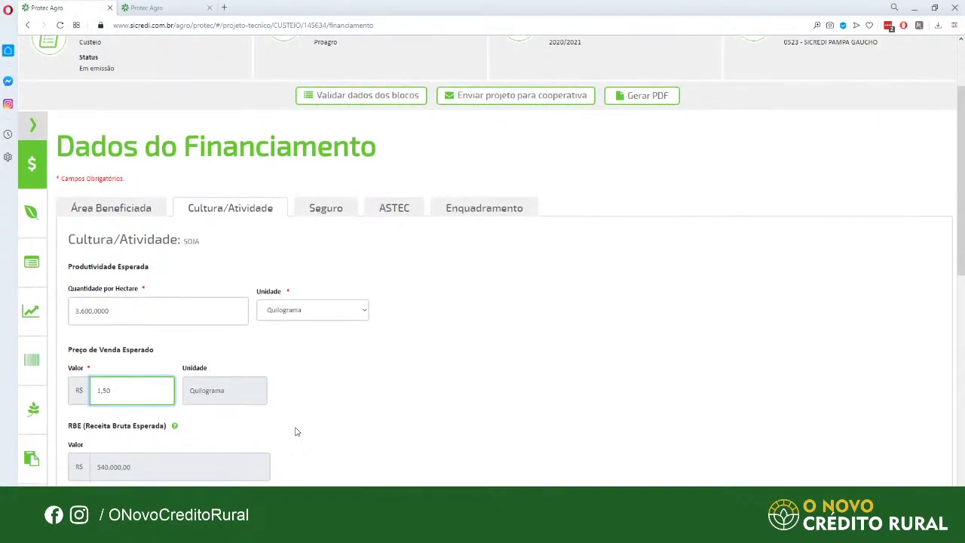
{"action": "scroll", "coordinate": [296, 431], "scroll_direction": "down", "scroll_amount": 2}
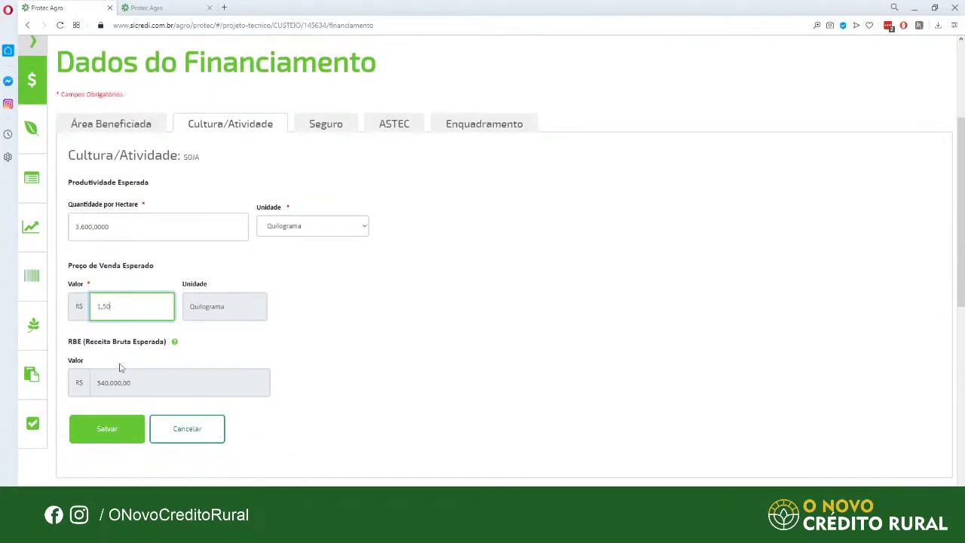
{"action": "left_click", "coordinate": [117, 437]}
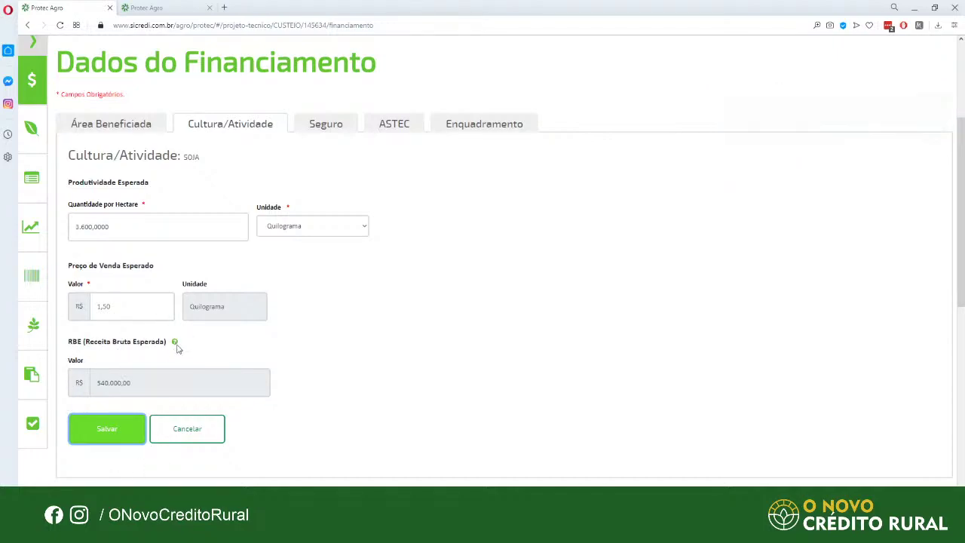
{"action": "mouse_move", "coordinate": [175, 344]}
{"action": "scroll", "coordinate": [298, 347], "scroll_direction": "up", "scroll_amount": 2}
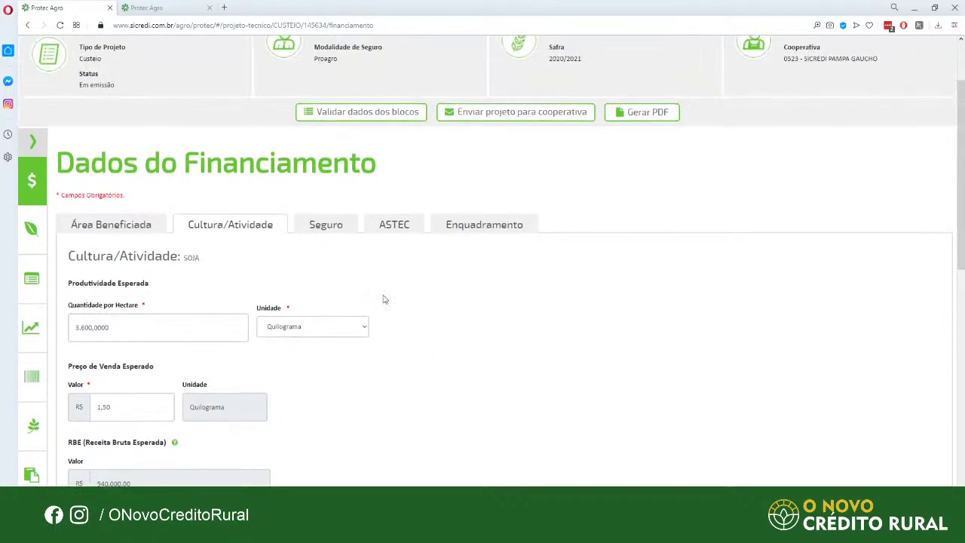
In the Seguro data, compare the fields offered for the Proagro, OMS (Outra Modalidade de Seguro) and Sem Seguro options
{"action": "left_click", "coordinate": [318, 230]}
{"action": "scroll", "coordinate": [298, 285], "scroll_direction": "down", "scroll_amount": 2}
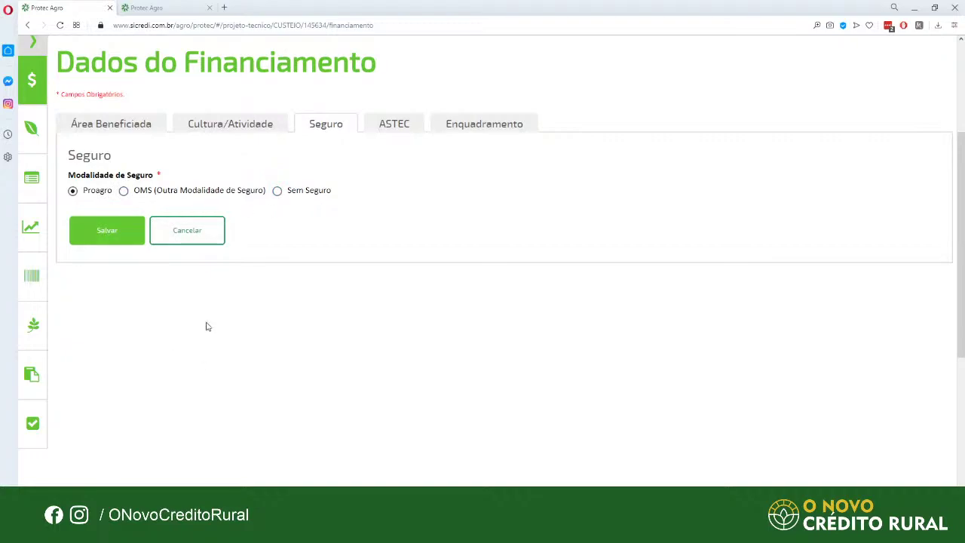
{"action": "left_click", "coordinate": [387, 130]}
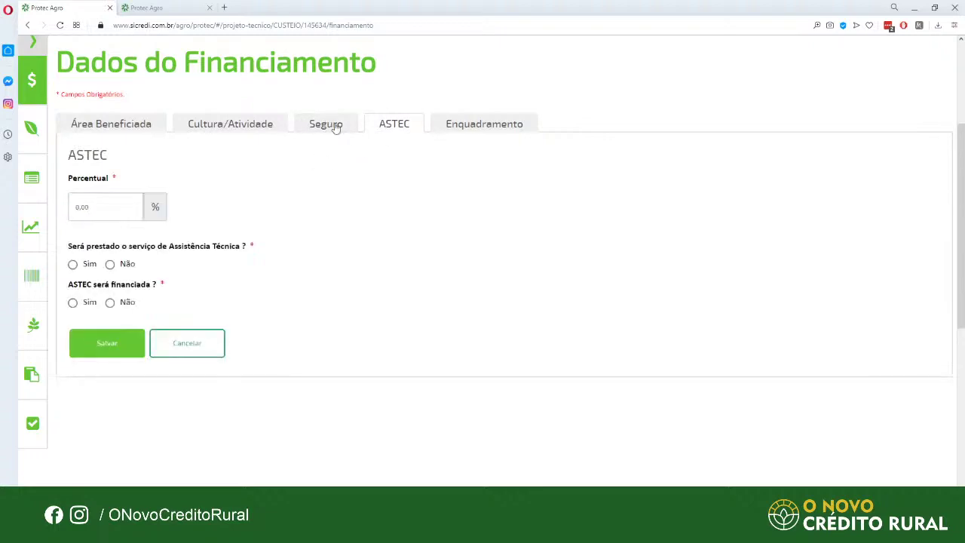
{"action": "left_click", "coordinate": [319, 117]}
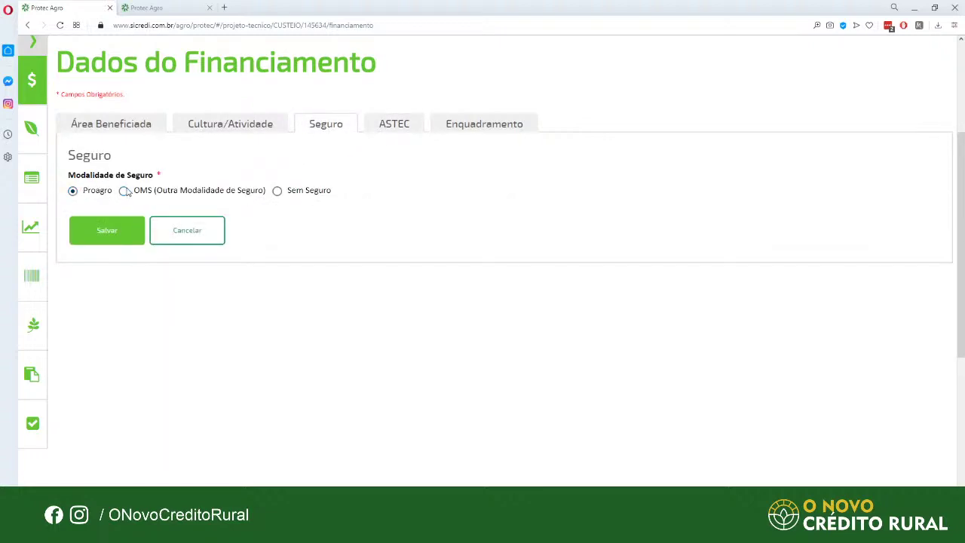
{"action": "left_click", "coordinate": [124, 191]}
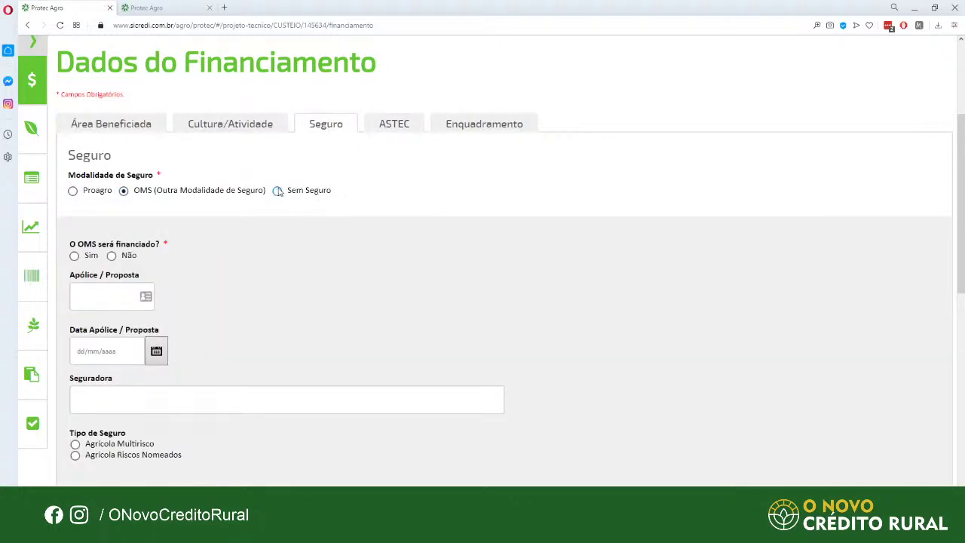
{"action": "left_click", "coordinate": [276, 191]}
{"action": "left_click", "coordinate": [127, 192]}
{"action": "left_click", "coordinate": [73, 191]}
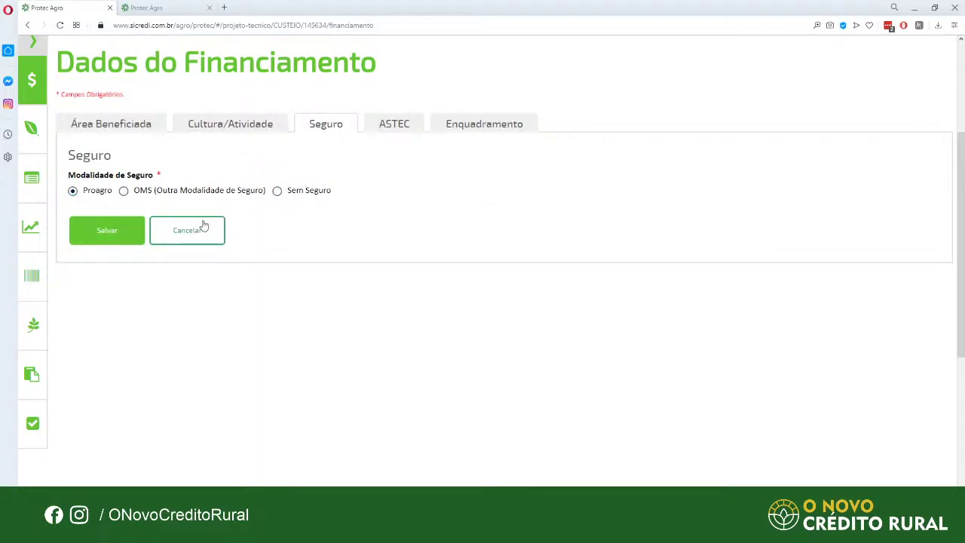
{"action": "left_click", "coordinate": [123, 190]}
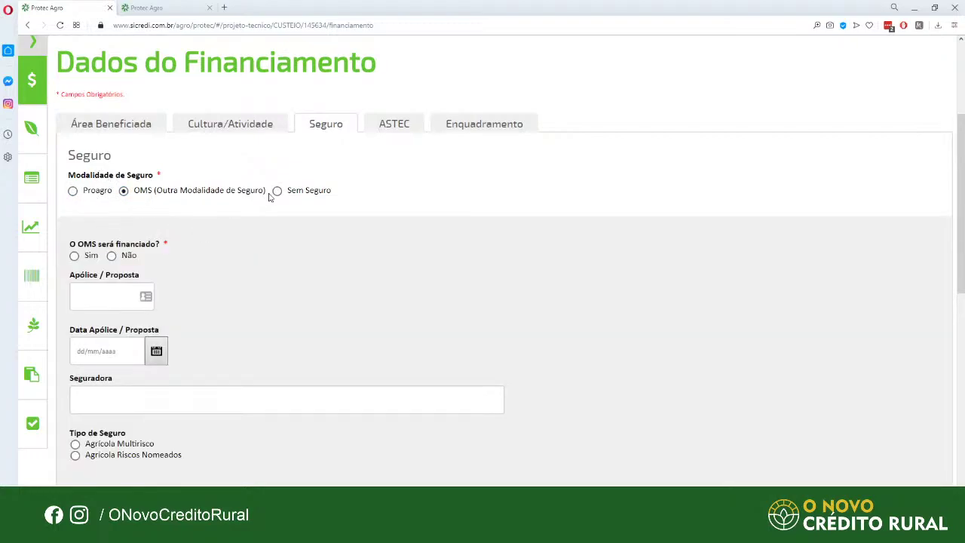
{"action": "left_click", "coordinate": [74, 191]}
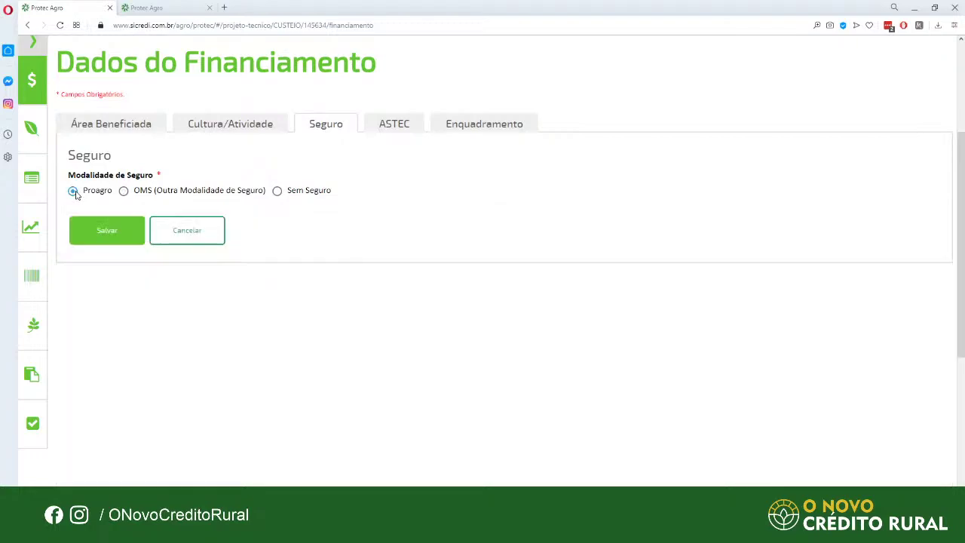
{"action": "left_click", "coordinate": [124, 190]}
{"action": "left_click", "coordinate": [73, 191]}
{"action": "left_click", "coordinate": [124, 191]}
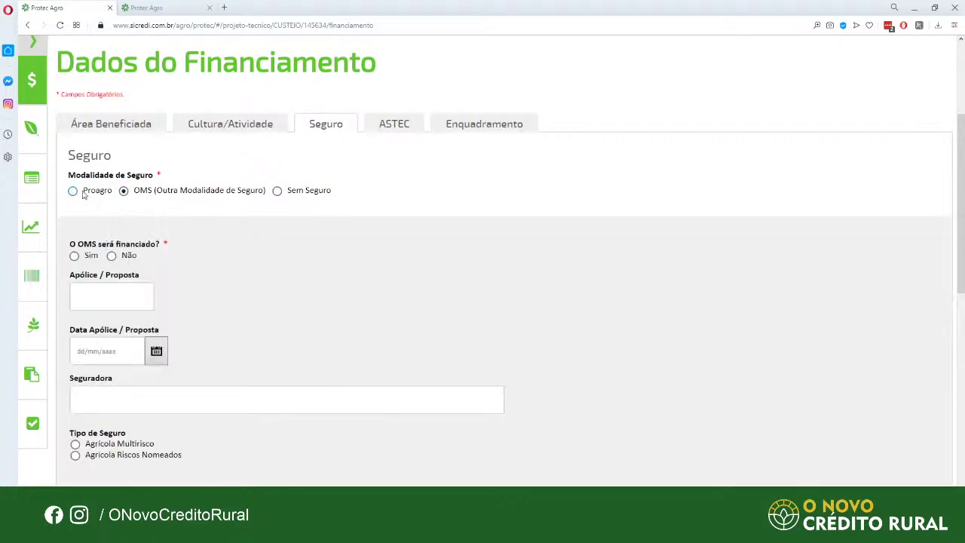
{"action": "left_click", "coordinate": [278, 191]}
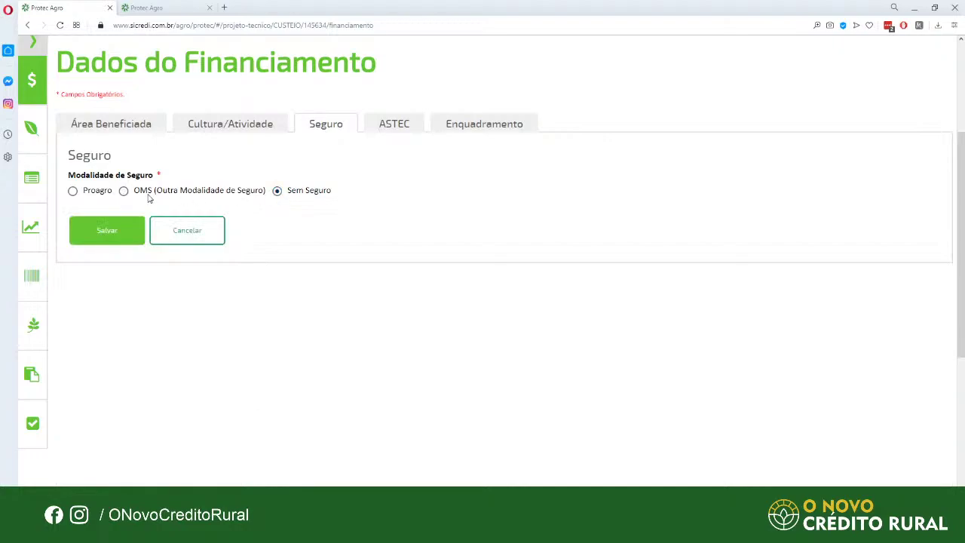
{"action": "left_click", "coordinate": [124, 190]}
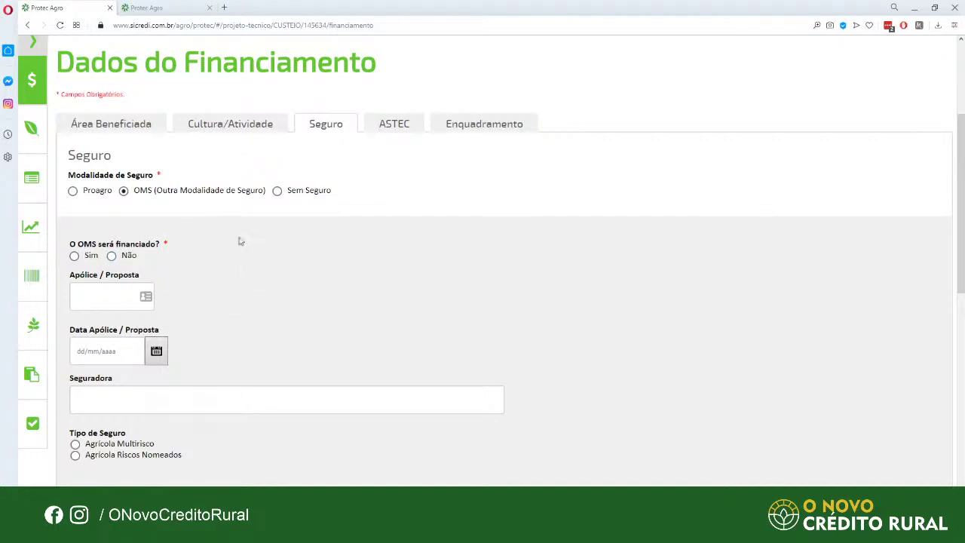
Set the Modalidade de Seguro to Proagro and save the Seguro data
{"action": "left_click", "coordinate": [102, 194]}
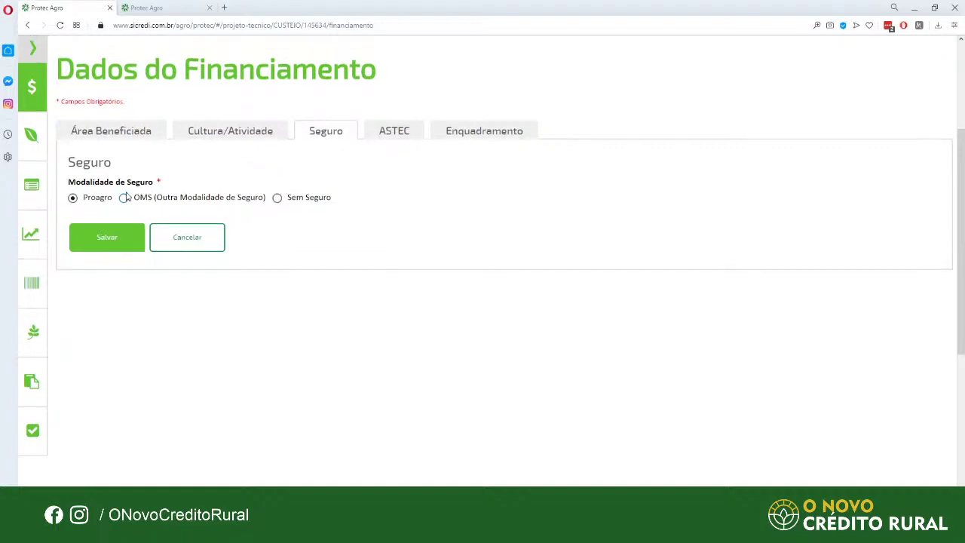
{"action": "scroll", "coordinate": [199, 405], "scroll_direction": "up", "scroll_amount": 3}
{"action": "scroll", "coordinate": [199, 405], "scroll_direction": "down", "scroll_amount": 2}
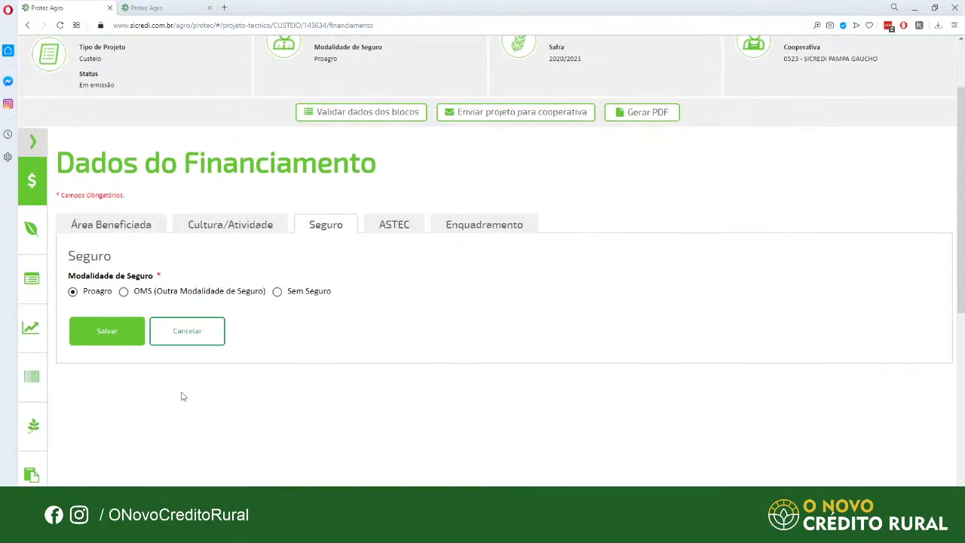
{"action": "left_click", "coordinate": [110, 334]}
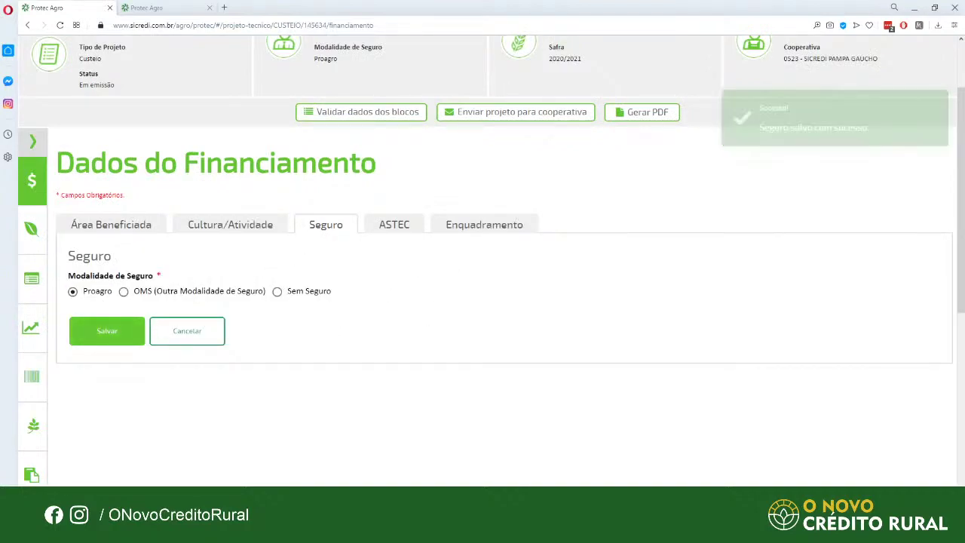
In the ASTEC data, set the Percentual to 2,00 %
{"action": "left_click", "coordinate": [383, 228]}
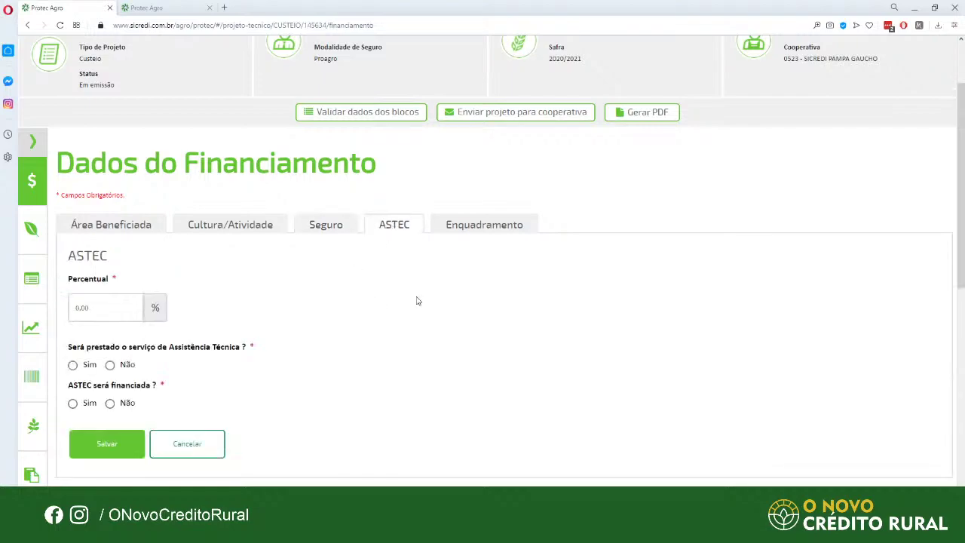
{"action": "left_click", "coordinate": [130, 305]}
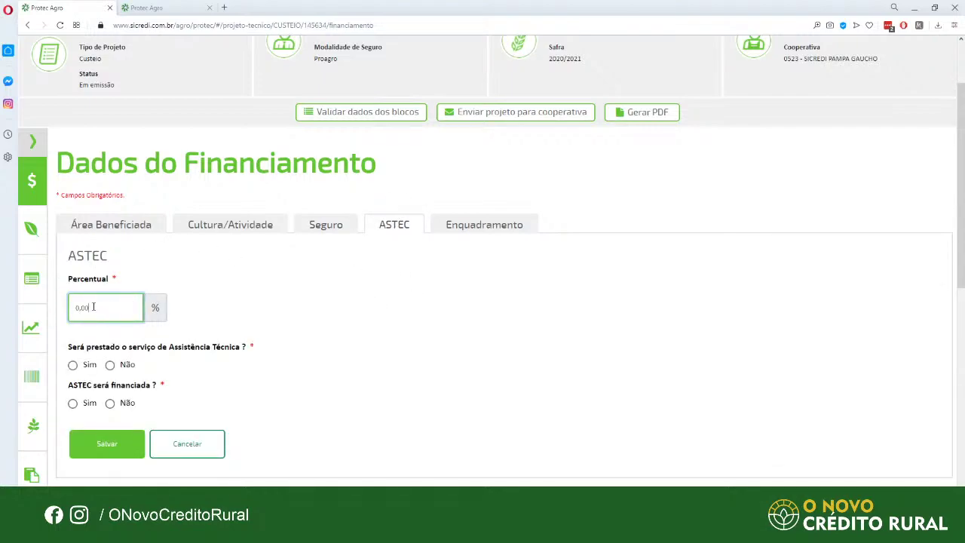
{"action": "left_click_drag", "start_coordinate": [92, 306], "coordinate": [72, 302]}
{"action": "type", "text": "2,00"}
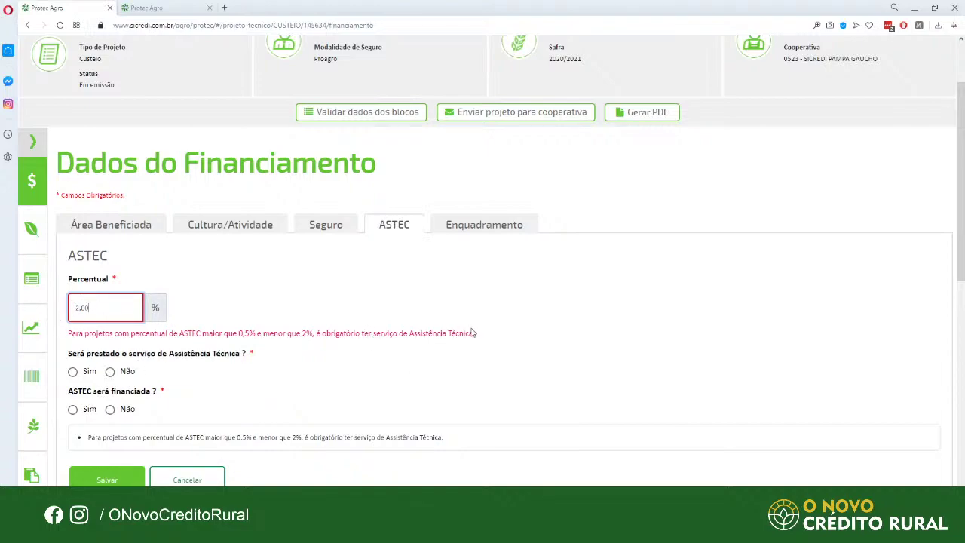
{"action": "left_click_drag", "start_coordinate": [473, 332], "coordinate": [69, 334]}
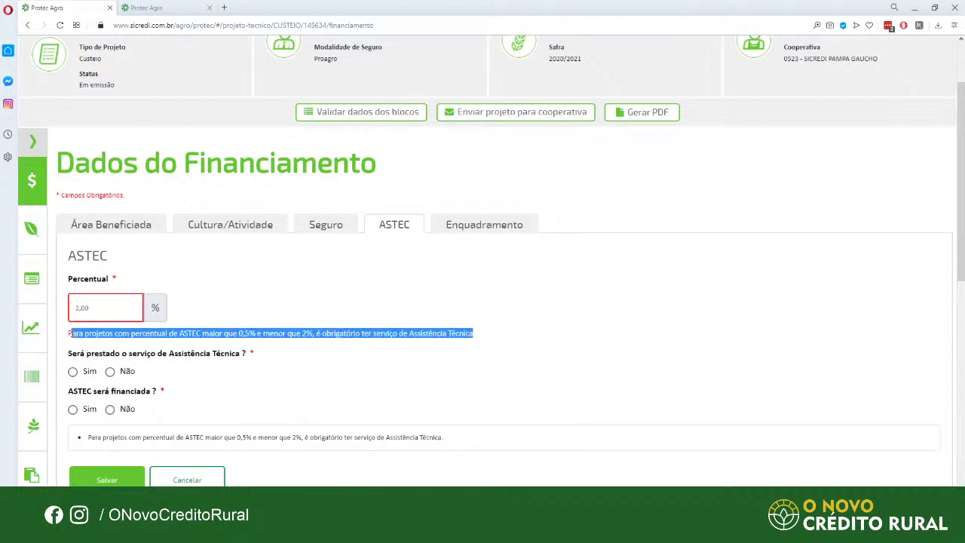
{"action": "left_click", "coordinate": [105, 341]}
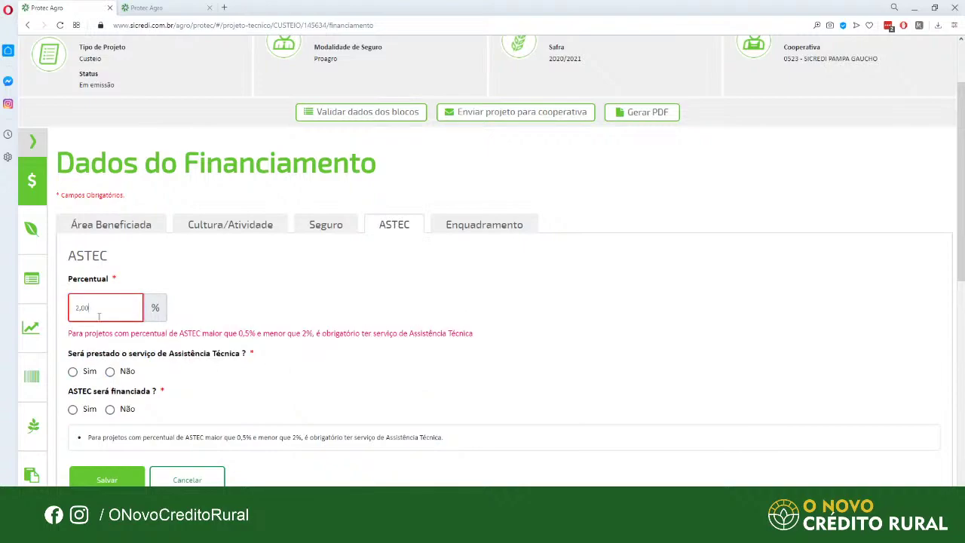
Try Sim and Não for whether Assistência Técnica is provided, and try an ASTEC Percentual of 0,50 %
{"action": "left_click", "coordinate": [73, 372]}
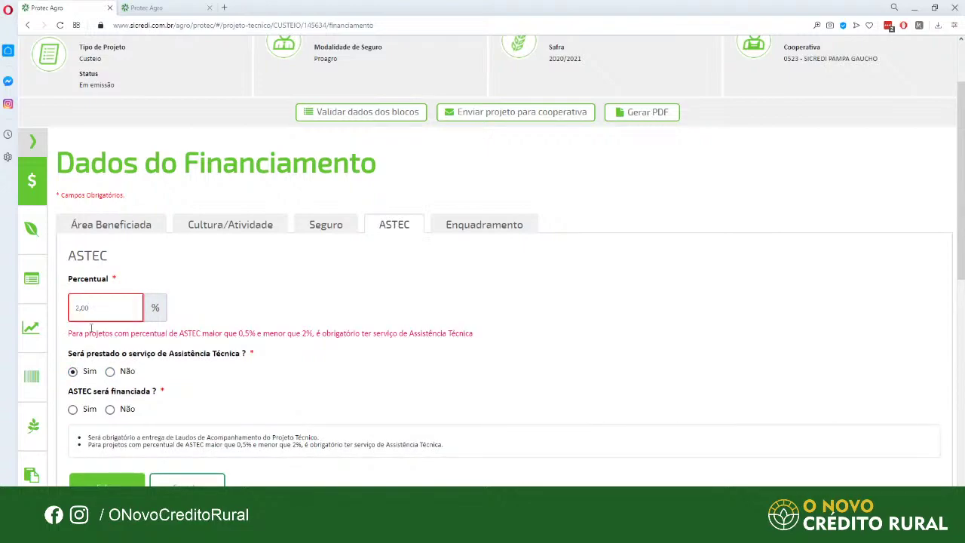
{"action": "left_click", "coordinate": [110, 371]}
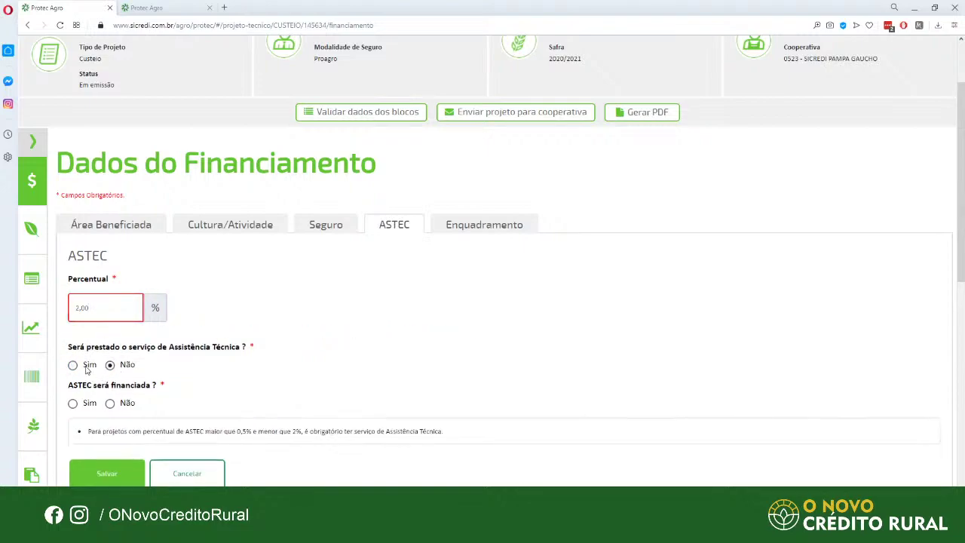
{"action": "left_click_drag", "start_coordinate": [108, 310], "coordinate": [37, 304]}
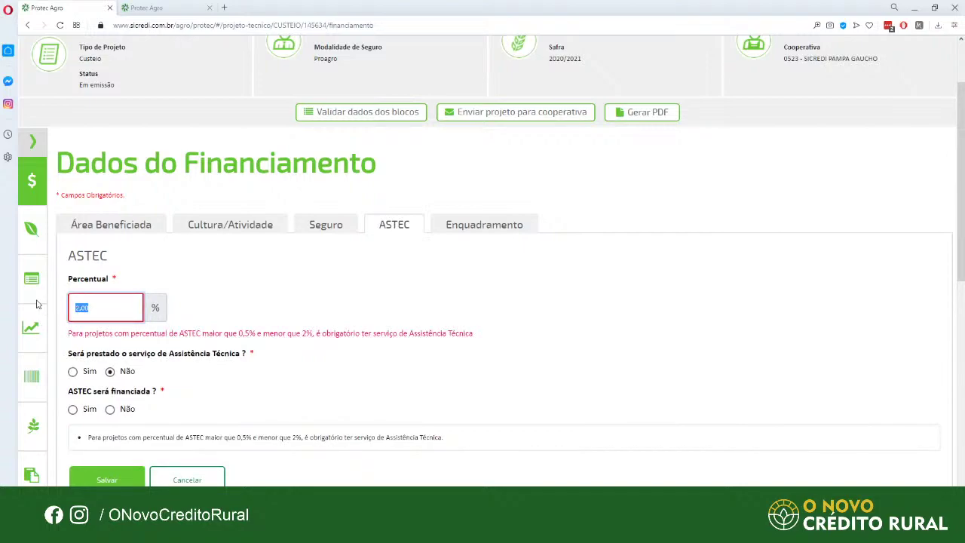
{"action": "type", "text": "0"}
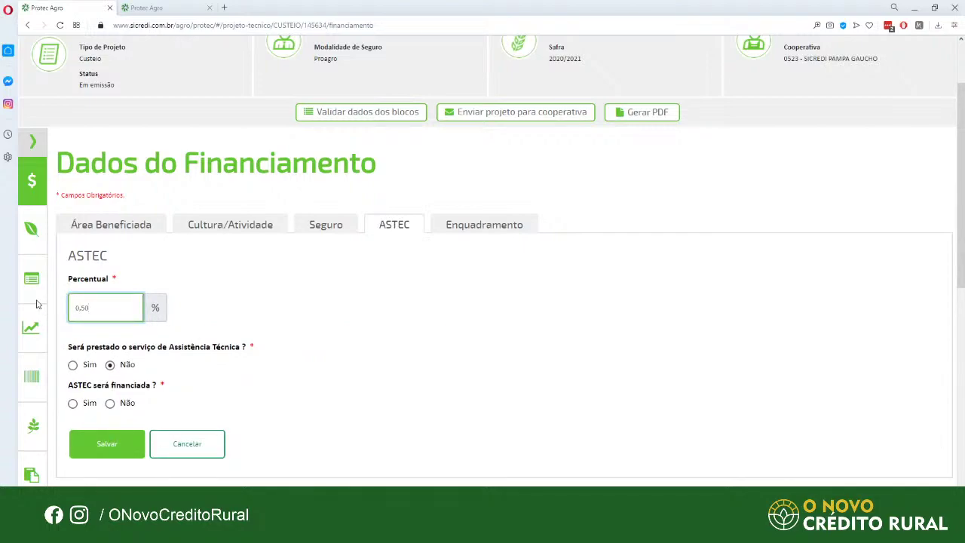
{"action": "left_click", "coordinate": [149, 371]}
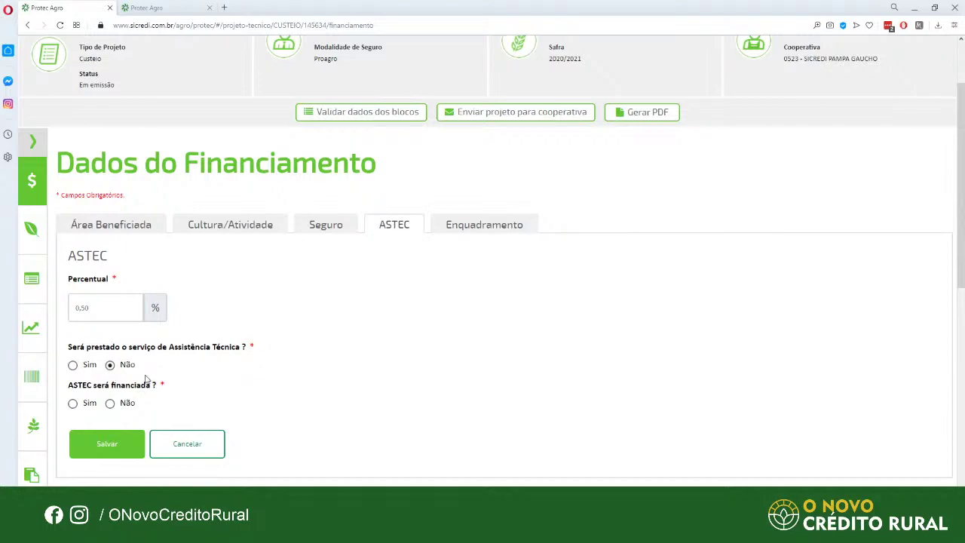
{"action": "scroll", "coordinate": [183, 366], "scroll_direction": "down", "scroll_amount": 2}
{"action": "scroll", "coordinate": [146, 301], "scroll_direction": "up", "scroll_amount": 2}
Set the ASTEC Percentual to 2,00 % and "ASTEC será financiada?" to Não, and try to save the ASTEC data
{"action": "left_click", "coordinate": [120, 311]}
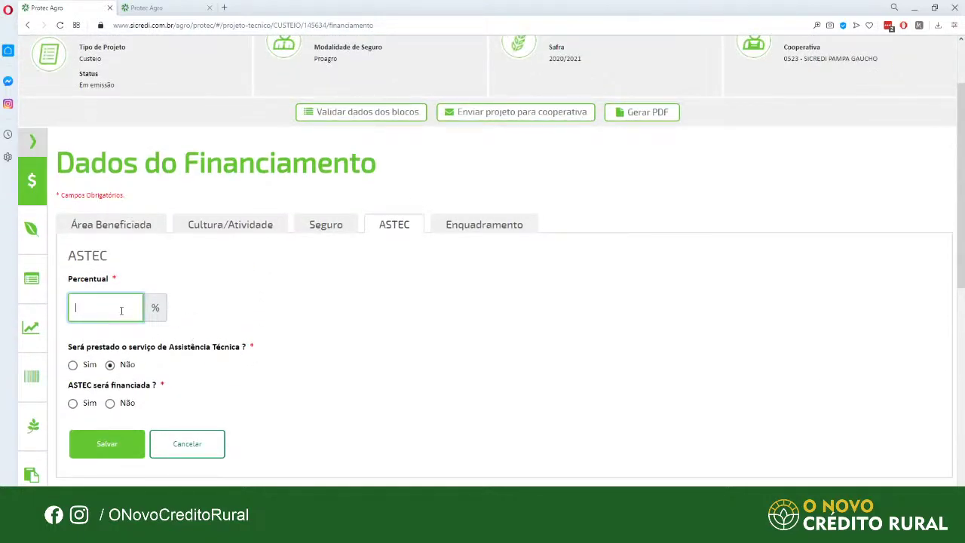
{"action": "type", "text": "00"}
{"action": "left_click", "coordinate": [199, 411]}
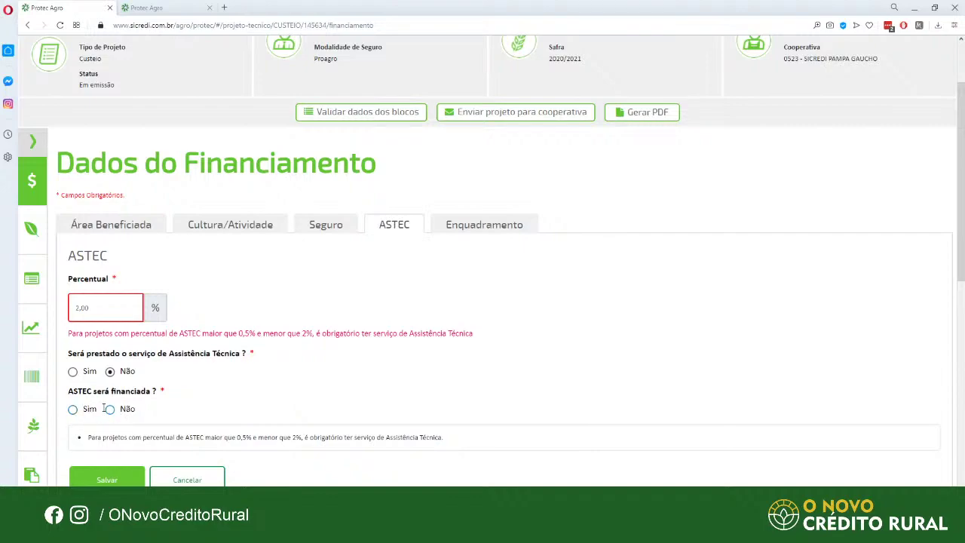
{"action": "left_click_drag", "start_coordinate": [65, 394], "coordinate": [139, 411]}
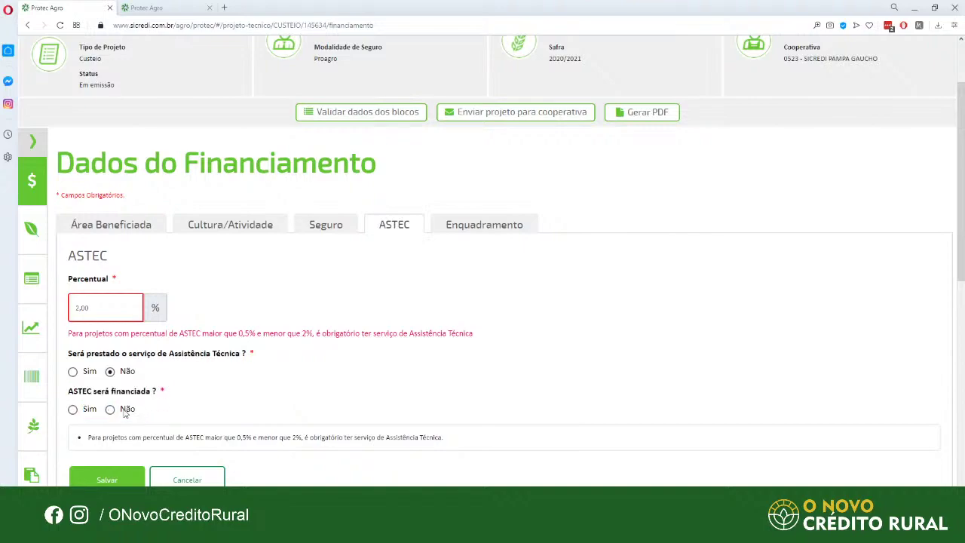
{"action": "left_click", "coordinate": [125, 410]}
{"action": "left_click", "coordinate": [89, 307]}
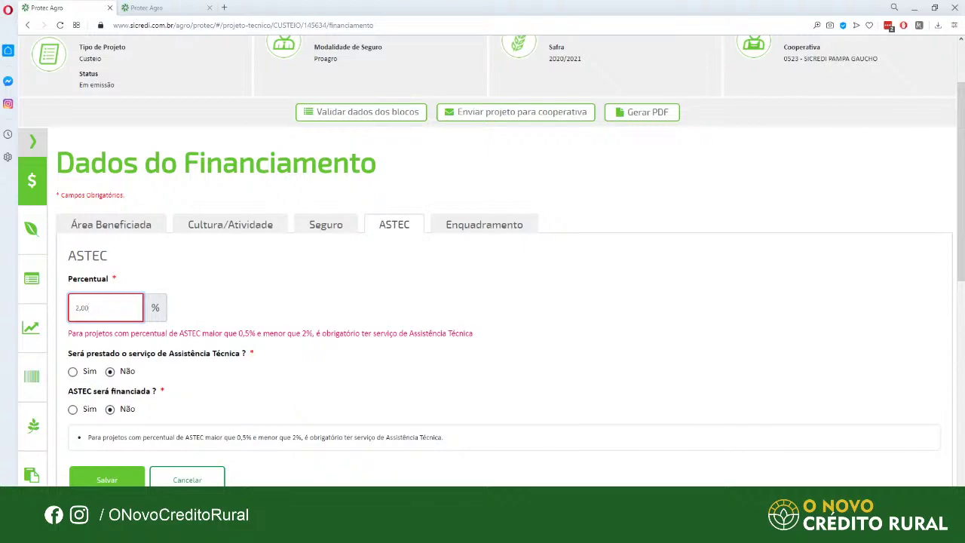
{"action": "left_click", "coordinate": [111, 481]}
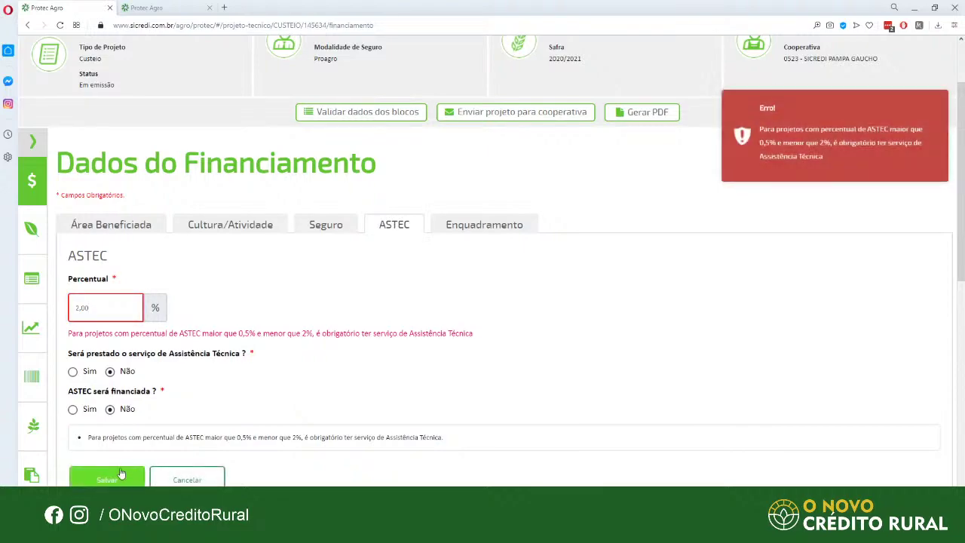
{"action": "scroll", "coordinate": [134, 463], "scroll_direction": "down", "scroll_amount": 1}
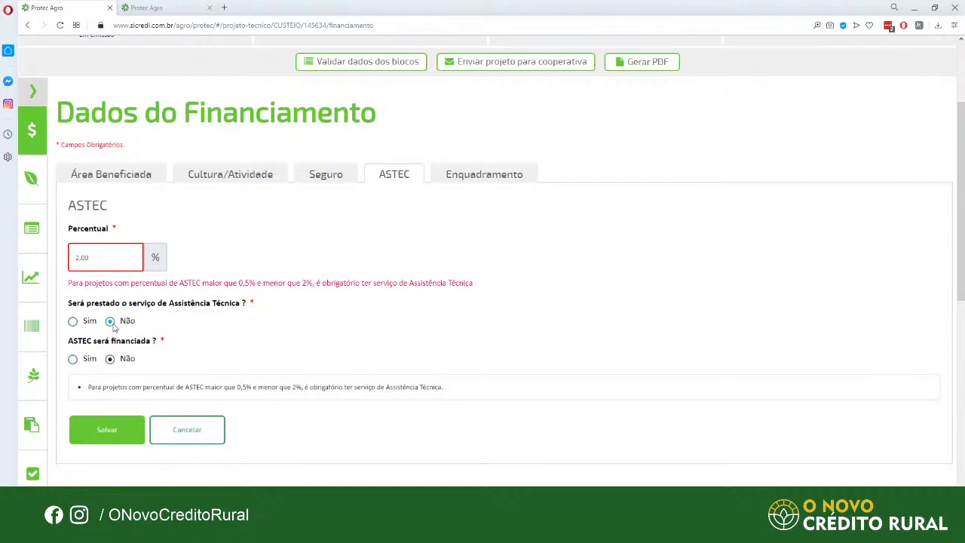
Set "Será prestado o serviço de Assistência Técnica?" to Sim and save the ASTEC data
{"action": "left_click", "coordinate": [85, 255]}
{"action": "key", "text": "Left"}
{"action": "key", "text": "Left"}
{"action": "key", "text": "Left"}
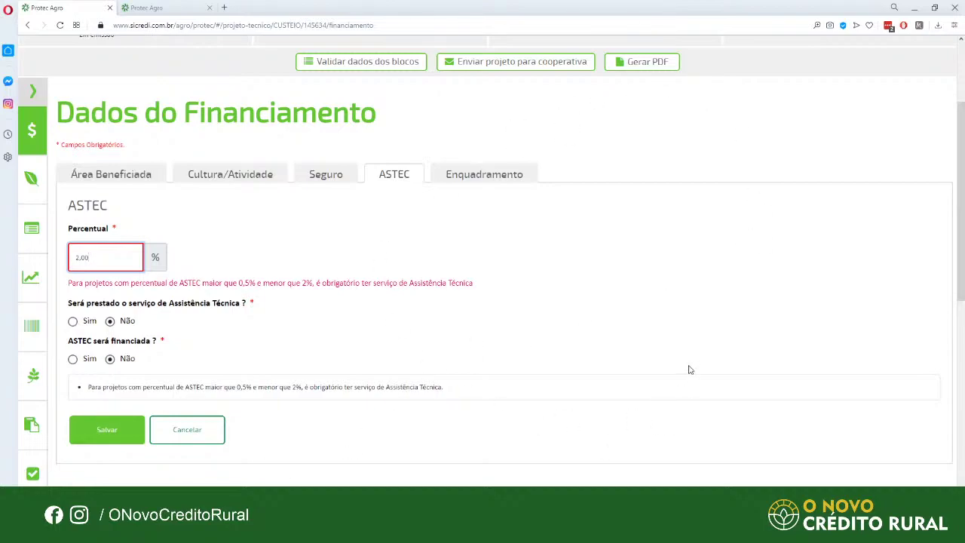
{"action": "left_click", "coordinate": [74, 320]}
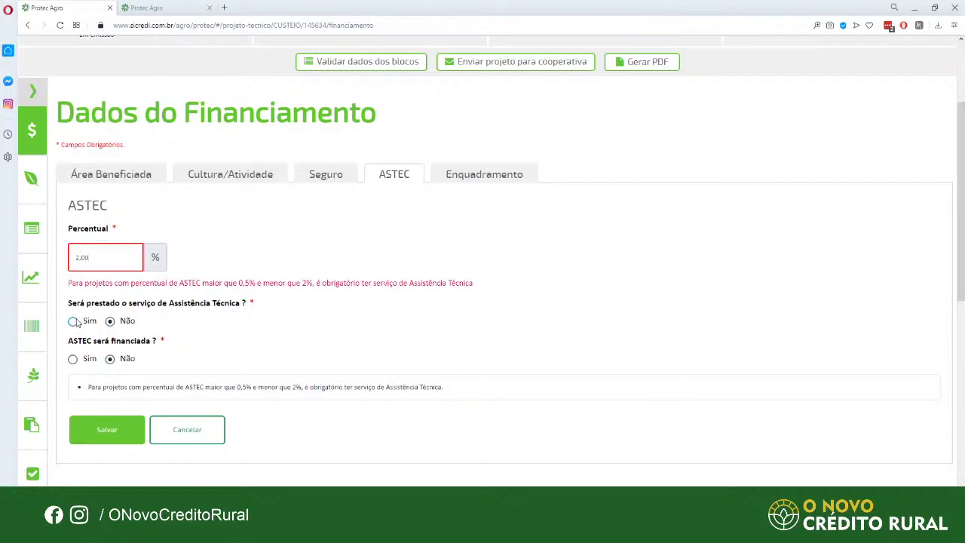
{"action": "left_click", "coordinate": [106, 436]}
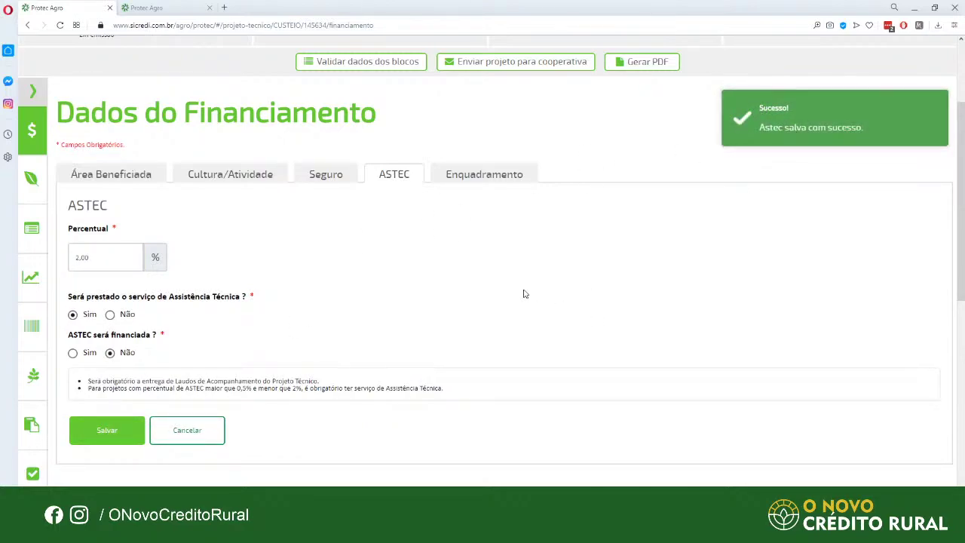
{"action": "left_click_drag", "start_coordinate": [225, 296], "coordinate": [230, 296]}
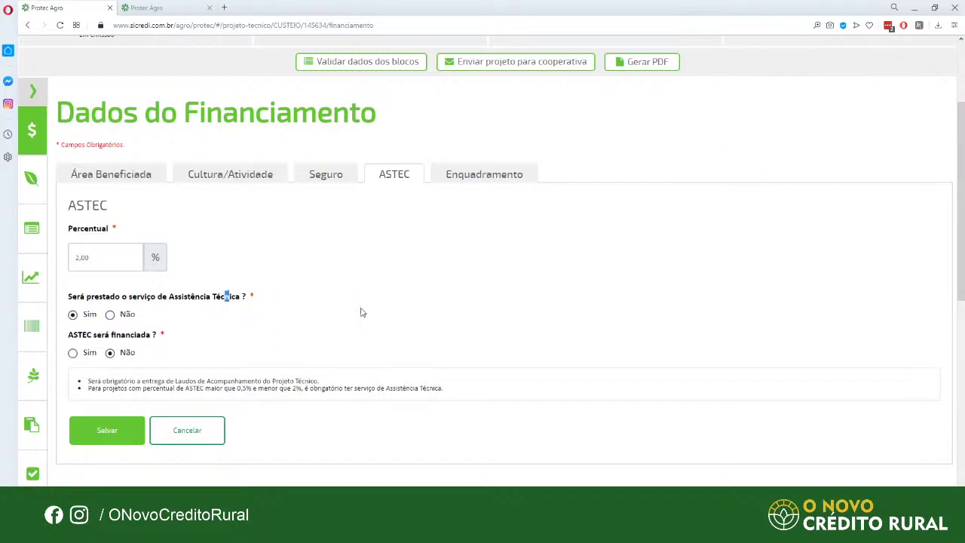
Open the Enquadramento data and review the producer classification, the Safra and the note about changing the classification to PRONAF
{"action": "left_click", "coordinate": [470, 182]}
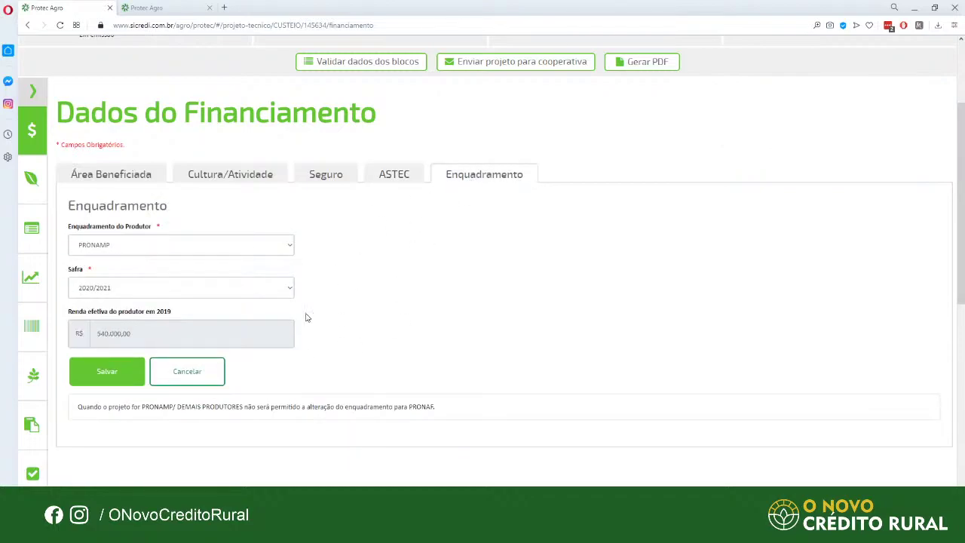
{"action": "left_click", "coordinate": [212, 247]}
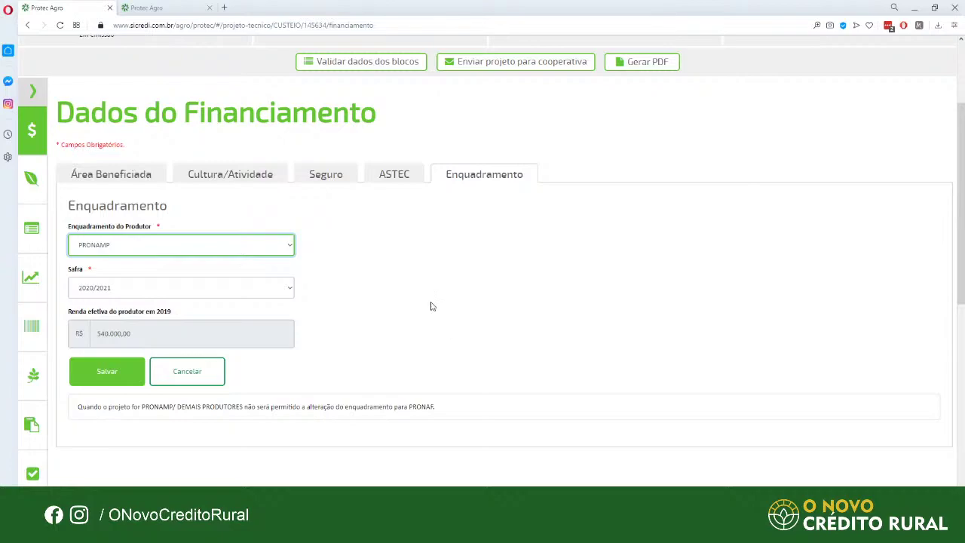
{"action": "left_click", "coordinate": [329, 324]}
{"action": "scroll", "coordinate": [345, 383], "scroll_direction": "down", "scroll_amount": 3}
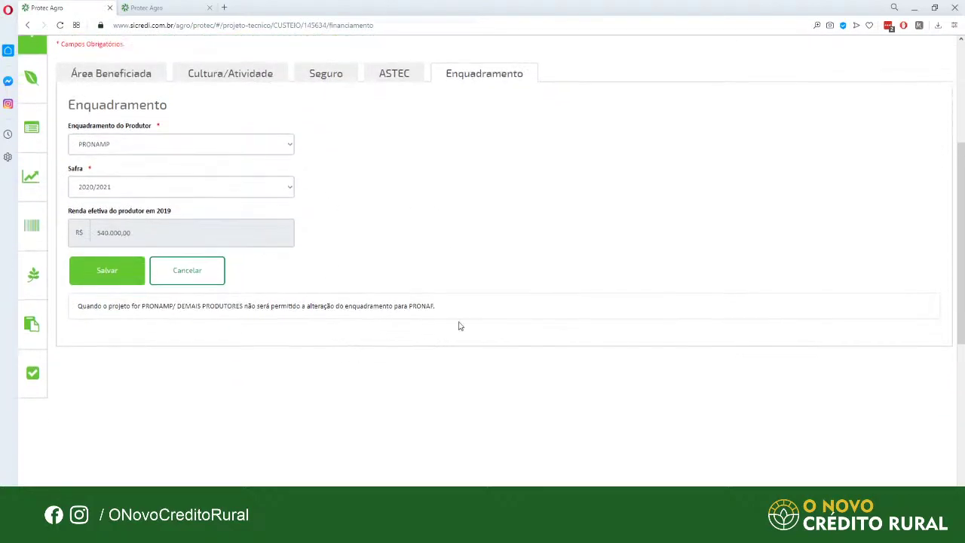
{"action": "left_click_drag", "start_coordinate": [460, 308], "coordinate": [75, 317]}
{"action": "left_click", "coordinate": [463, 241]}
{"action": "scroll", "coordinate": [467, 349], "scroll_direction": "up", "scroll_amount": 4}
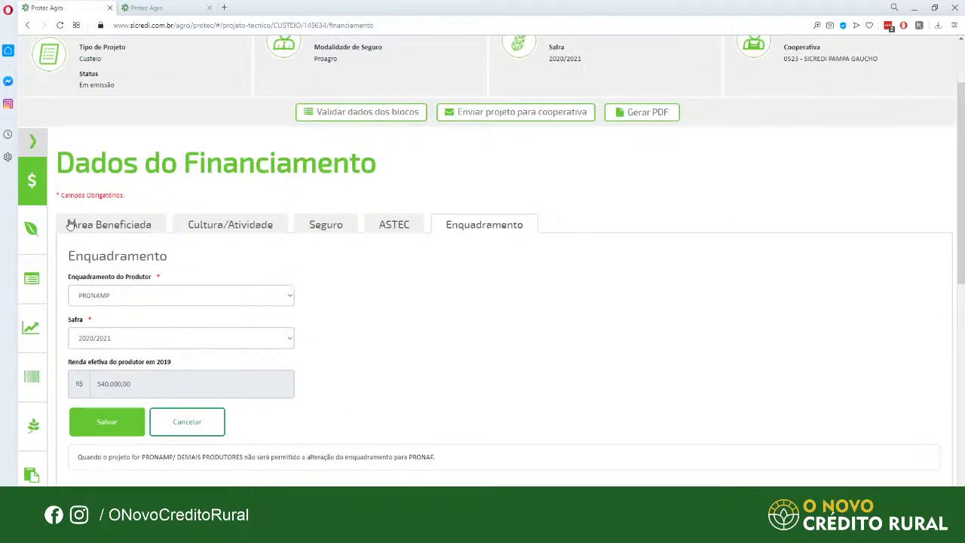
Open the Recomendação de Insumos block and review its notes on chemical and physical soil analyses
{"action": "left_click", "coordinate": [31, 139]}
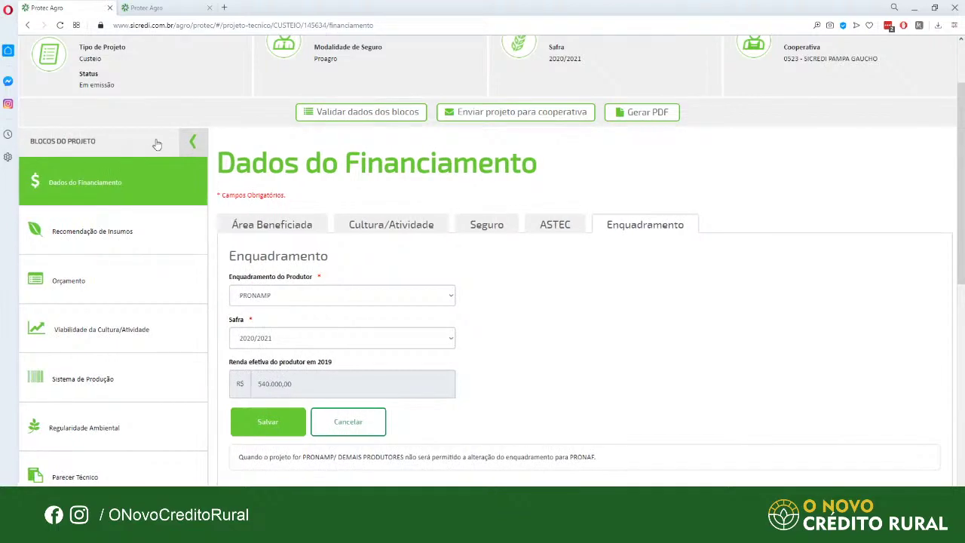
{"action": "left_click", "coordinate": [92, 231]}
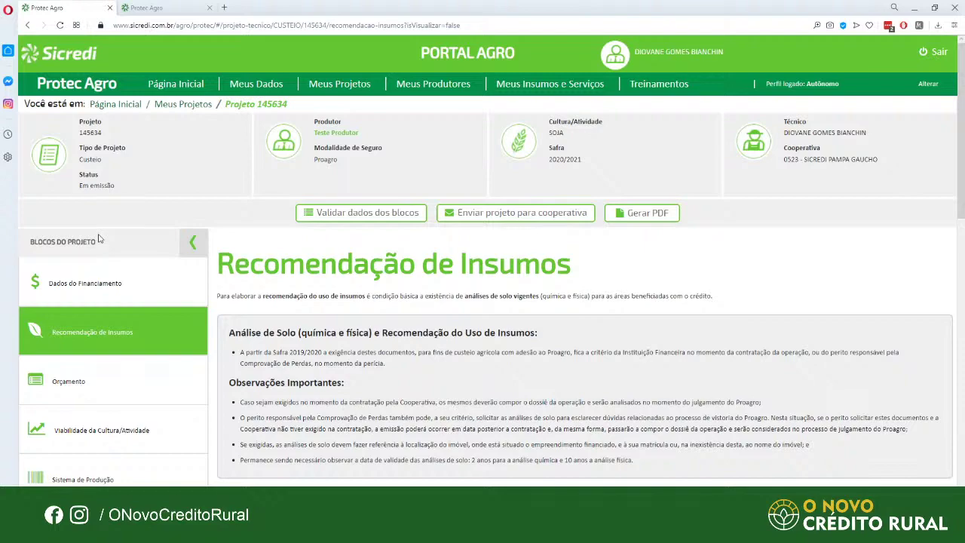
{"action": "scroll", "coordinate": [300, 374], "scroll_direction": "down", "scroll_amount": 1}
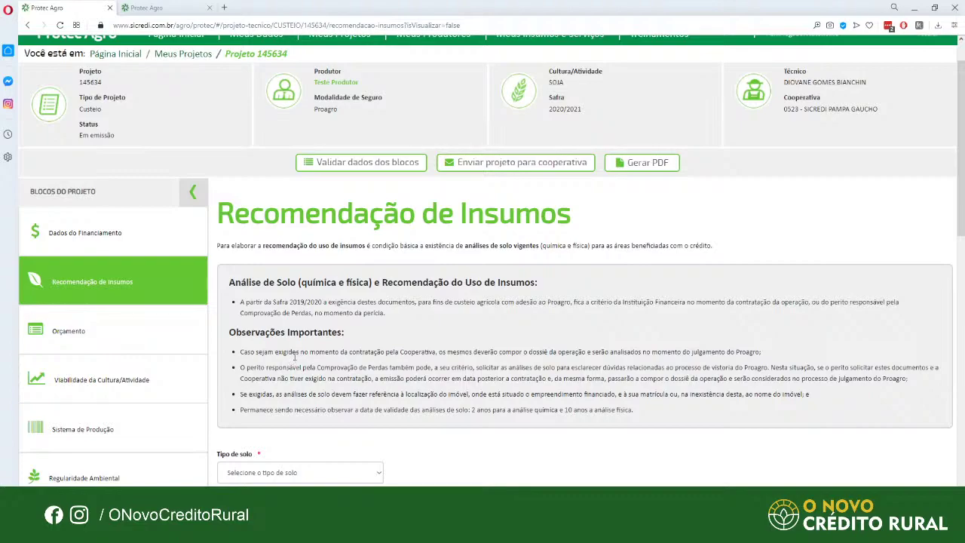
{"action": "scroll", "coordinate": [294, 356], "scroll_direction": "down", "scroll_amount": 1}
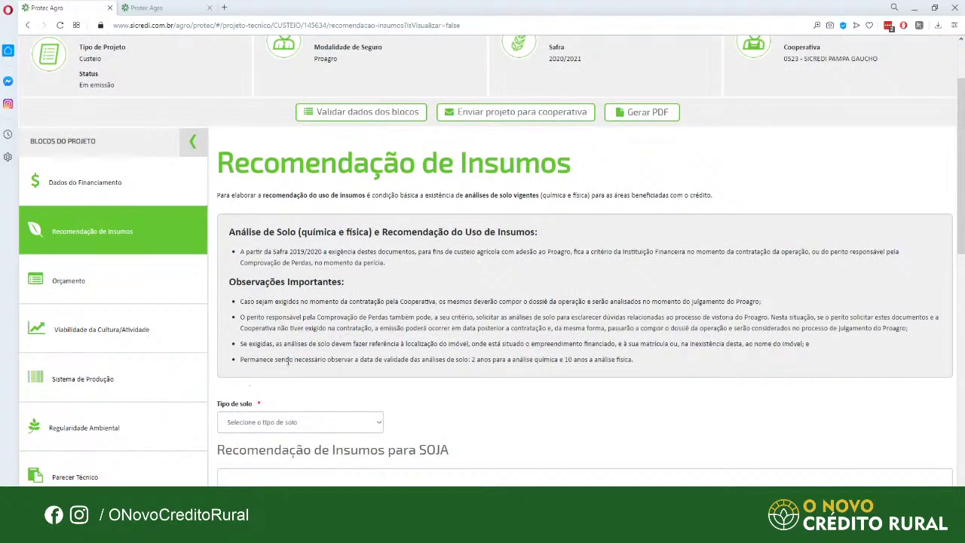
{"action": "scroll", "coordinate": [288, 361], "scroll_direction": "up", "scroll_amount": 1}
{"action": "scroll", "coordinate": [275, 349], "scroll_direction": "down", "scroll_amount": 2}
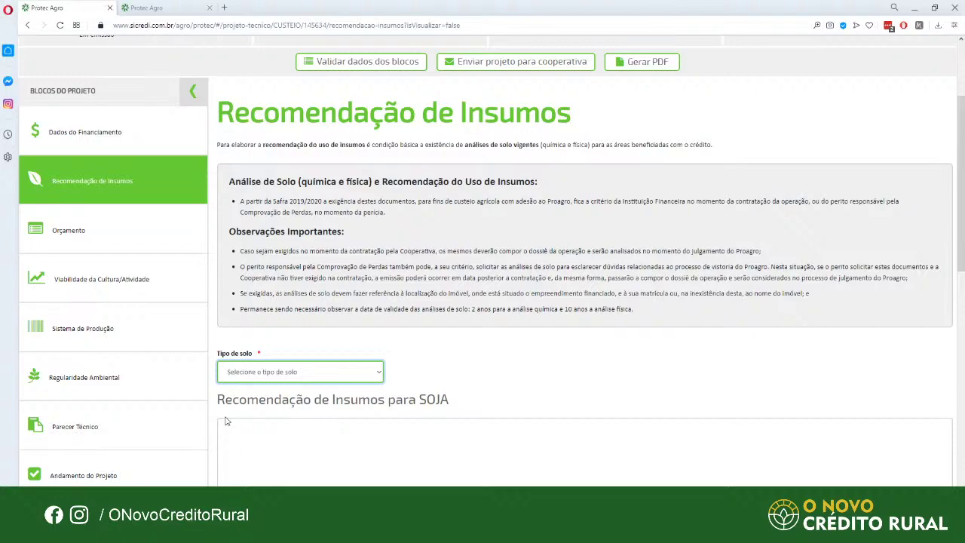
{"action": "left_click_drag", "start_coordinate": [299, 181], "coordinate": [375, 178]}
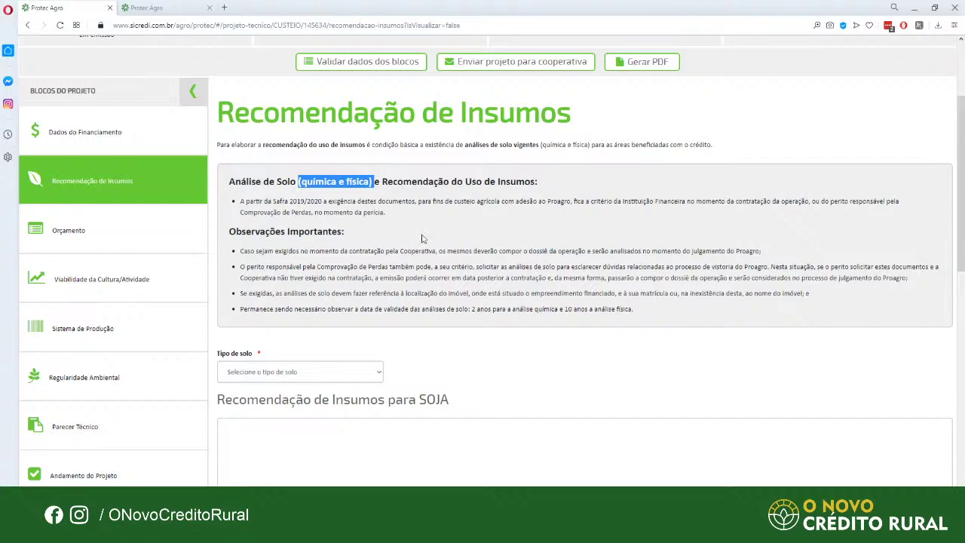
{"action": "left_click", "coordinate": [396, 243]}
Set the Tipo de solo to "Tipo de Solo 2" for the soybean input recommendation
{"action": "left_click", "coordinate": [296, 373]}
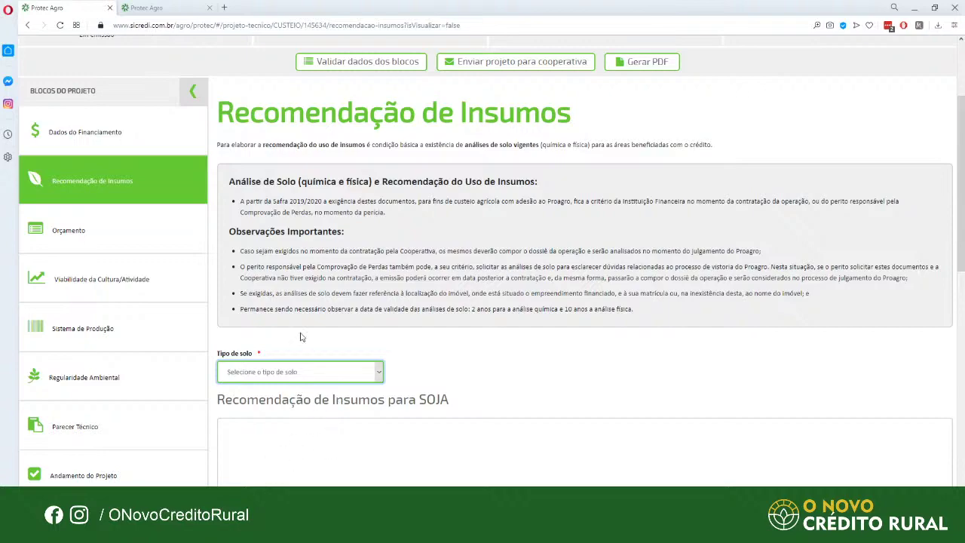
{"action": "left_click", "coordinate": [330, 291]}
{"action": "left_click", "coordinate": [313, 374]}
{"action": "left_click", "coordinate": [265, 408]}
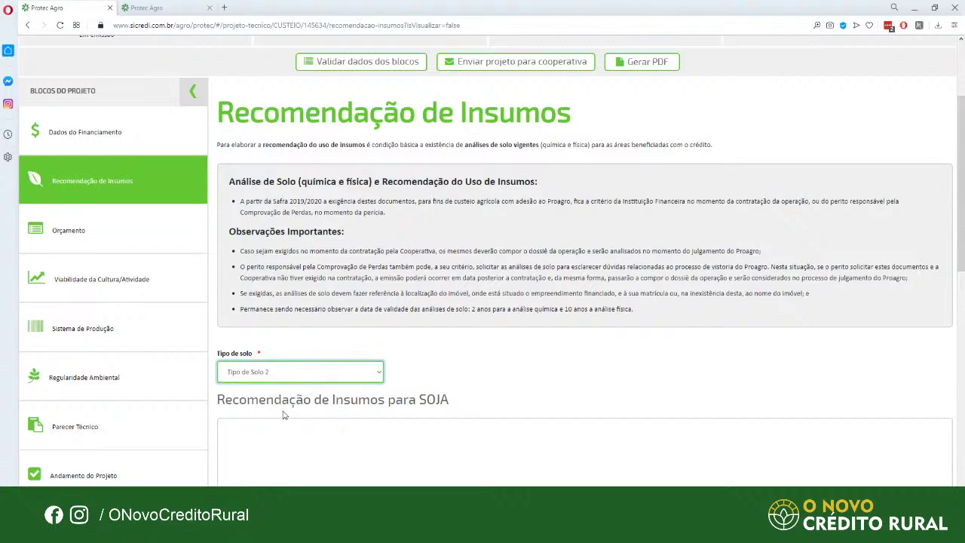
{"action": "left_click", "coordinate": [293, 297]}
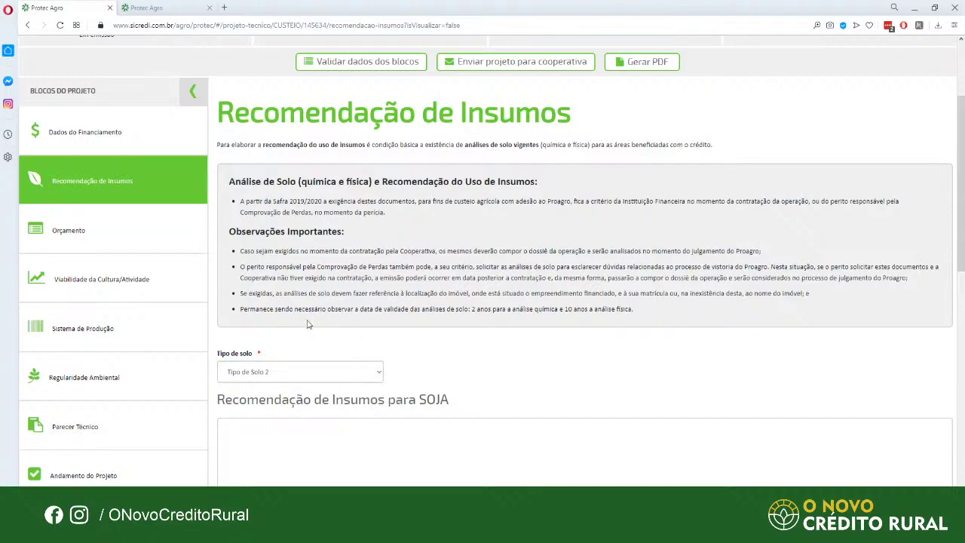
{"action": "scroll", "coordinate": [317, 353], "scroll_direction": "down", "scroll_amount": 1}
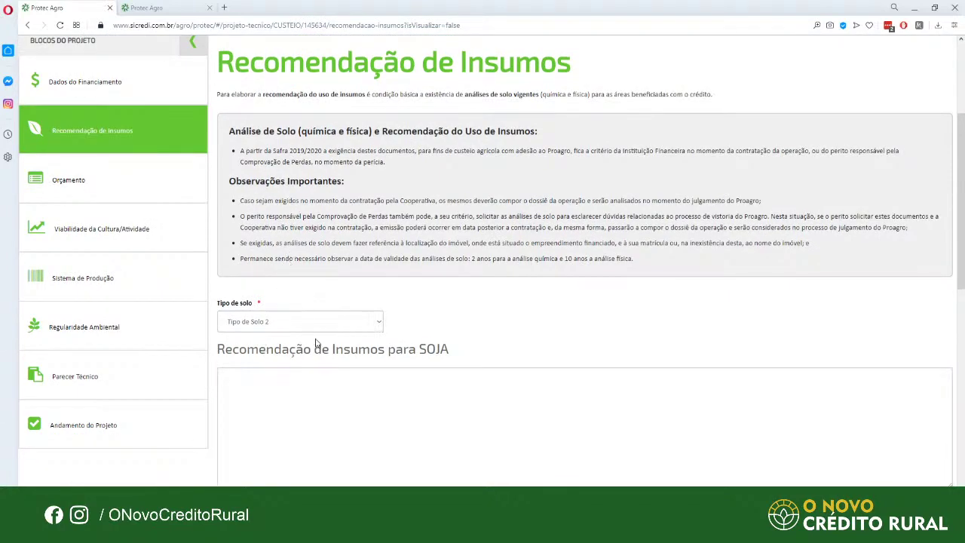
Enter "Semente de Soja BMX Garra 50 kg/ha." as the first line of the Recomendação de Insumos para SOJA text
{"action": "left_click", "coordinate": [318, 373]}
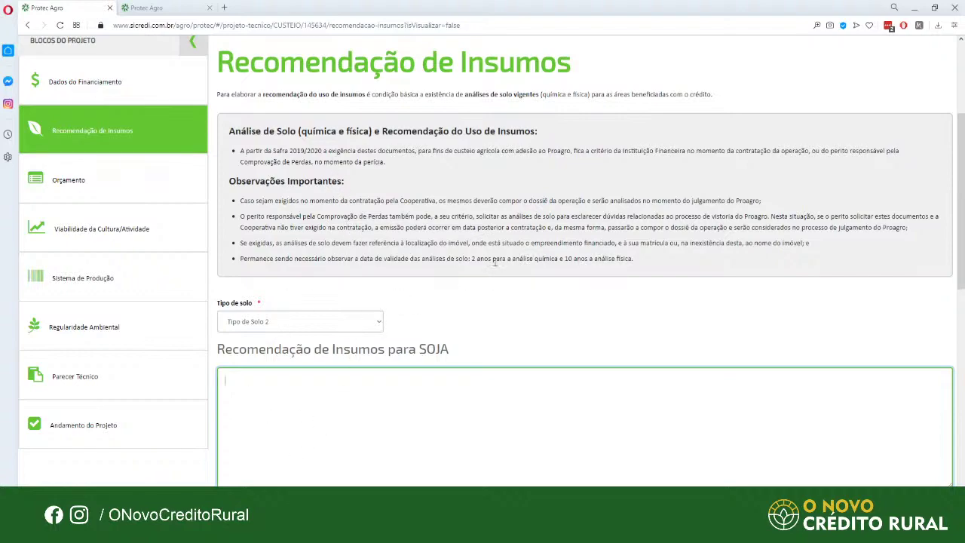
{"action": "scroll", "coordinate": [491, 291], "scroll_direction": "up", "scroll_amount": 1}
{"action": "scroll", "coordinate": [444, 343], "scroll_direction": "down", "scroll_amount": 1}
{"action": "left_click", "coordinate": [237, 384]}
{"action": "type", "text": "oja"}
{"action": "type", "text": "Semente"}
{"action": "type", "text": " So"}
{"action": "key", "text": "BackSpace"}
{"action": "type", "text": "da"}
{"action": "type", "text": " Soja Gar"}
{"action": "type", "text": "BMX Garra"}
{"action": "type", "text": "50 kg/ha."}
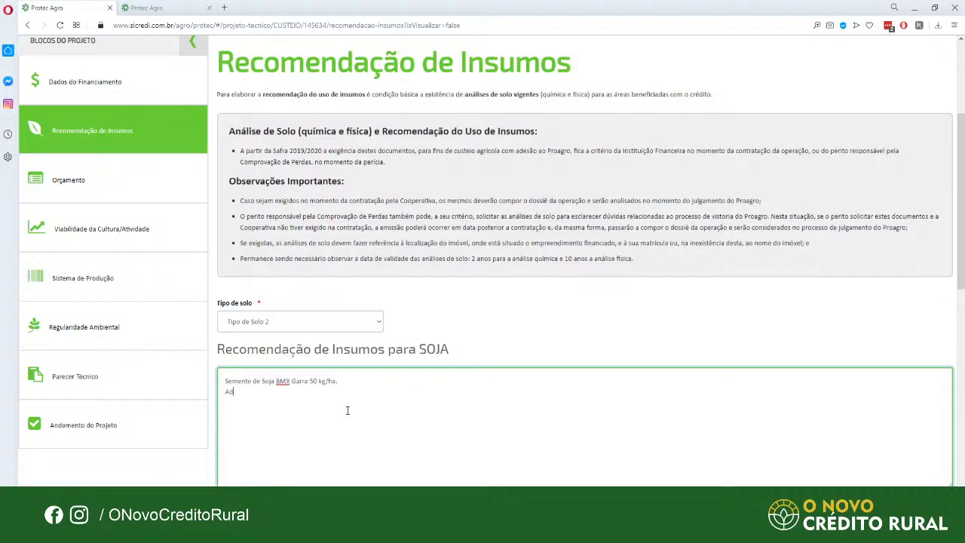
Add the lines "Adubo" and "Fungicida" to the soybean input recommendation and save it
{"action": "type", "text": "ubo "}
{"action": "type", "text": "Fungicida"}
{"action": "scroll", "coordinate": [257, 415], "scroll_direction": "down", "scroll_amount": 2}
{"action": "left_click", "coordinate": [243, 368]}
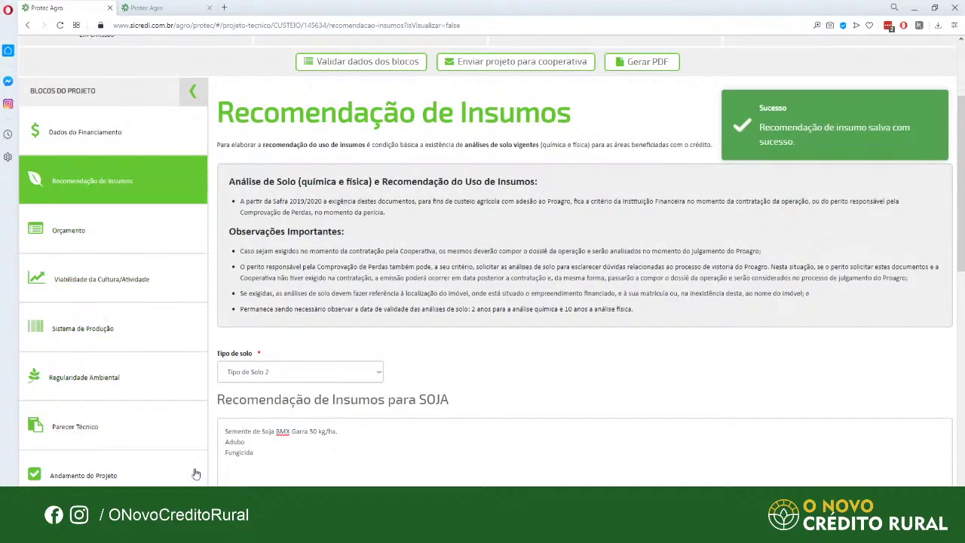
Open the Orçamento block, collapse the project block list and examine the total cost, ASTEC and financed value summaries
{"action": "left_click", "coordinate": [67, 232]}
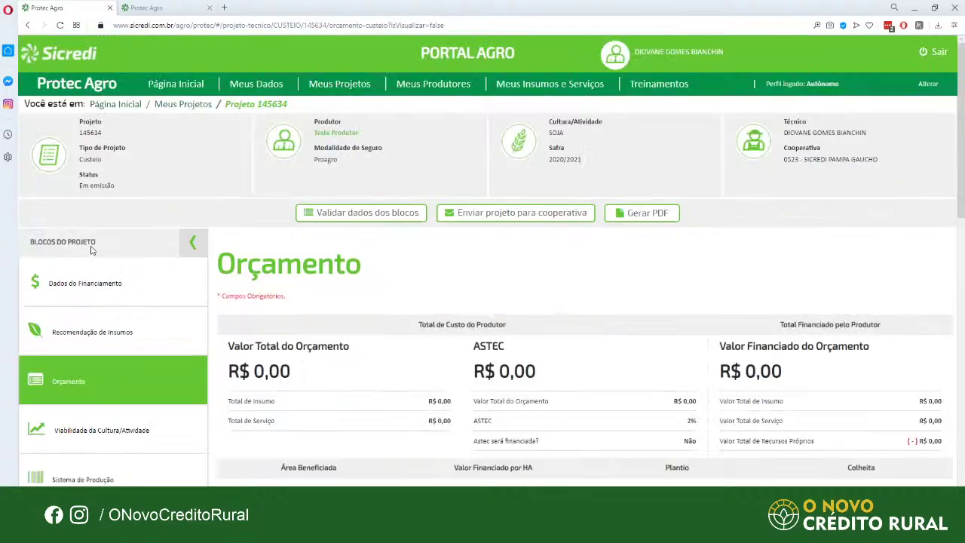
{"action": "scroll", "coordinate": [159, 269], "scroll_direction": "down", "scroll_amount": 2}
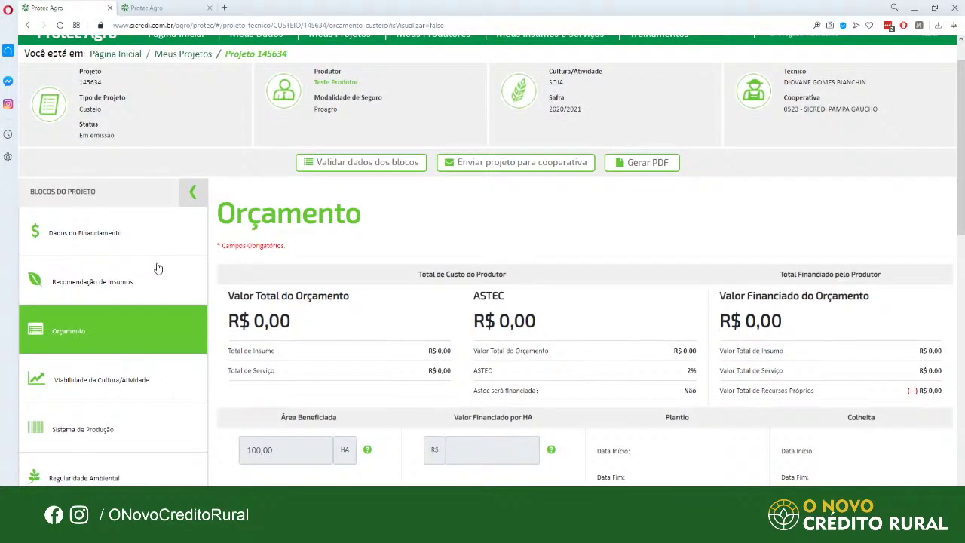
{"action": "left_click", "coordinate": [193, 191]}
{"action": "scroll", "coordinate": [224, 265], "scroll_direction": "down", "scroll_amount": 1}
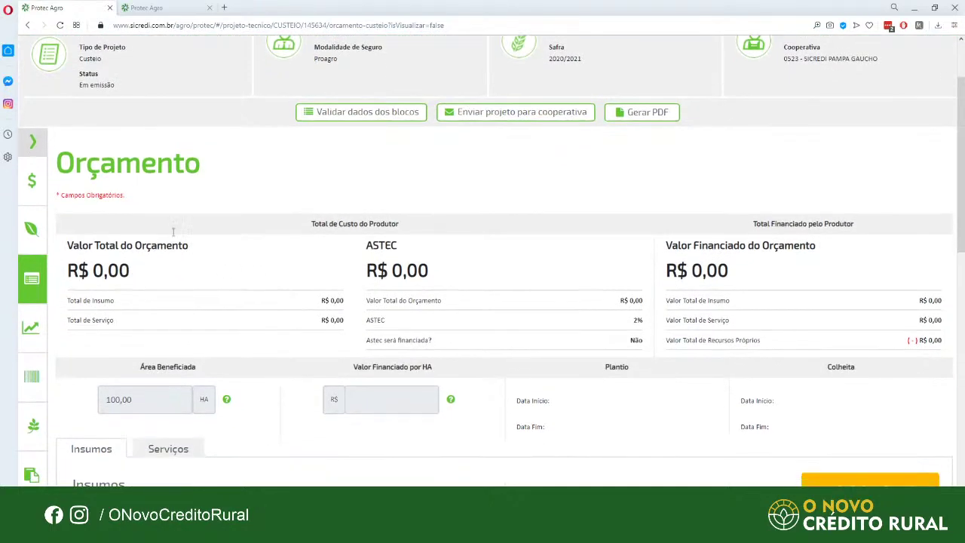
{"action": "scroll", "coordinate": [149, 320], "scroll_direction": "down", "scroll_amount": 1}
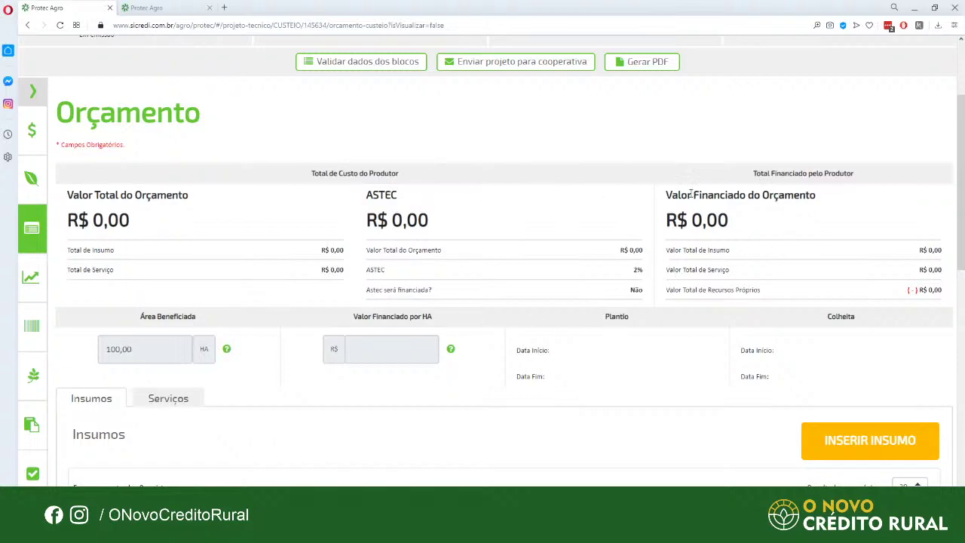
{"action": "scroll", "coordinate": [705, 230], "scroll_direction": "up", "scroll_amount": 1}
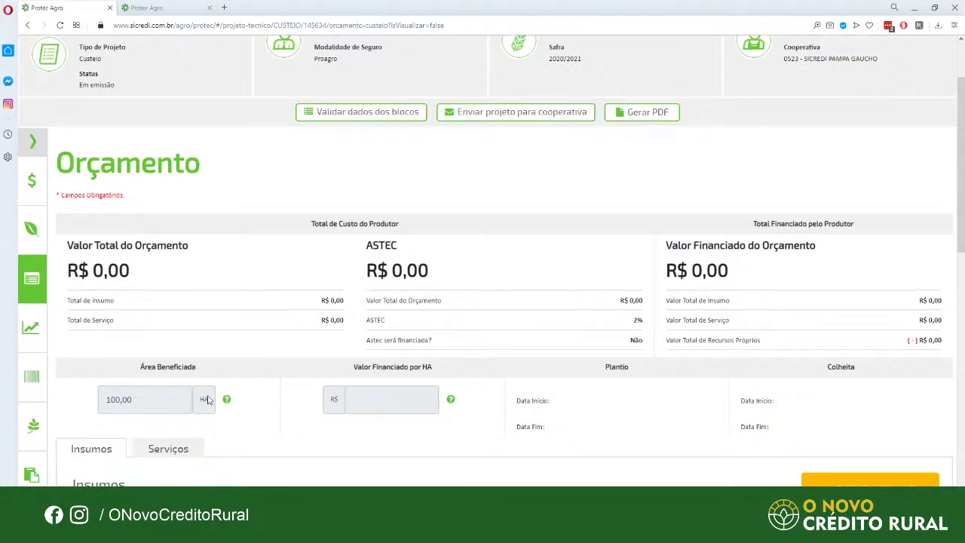
{"action": "scroll", "coordinate": [147, 396], "scroll_direction": "down", "scroll_amount": 1}
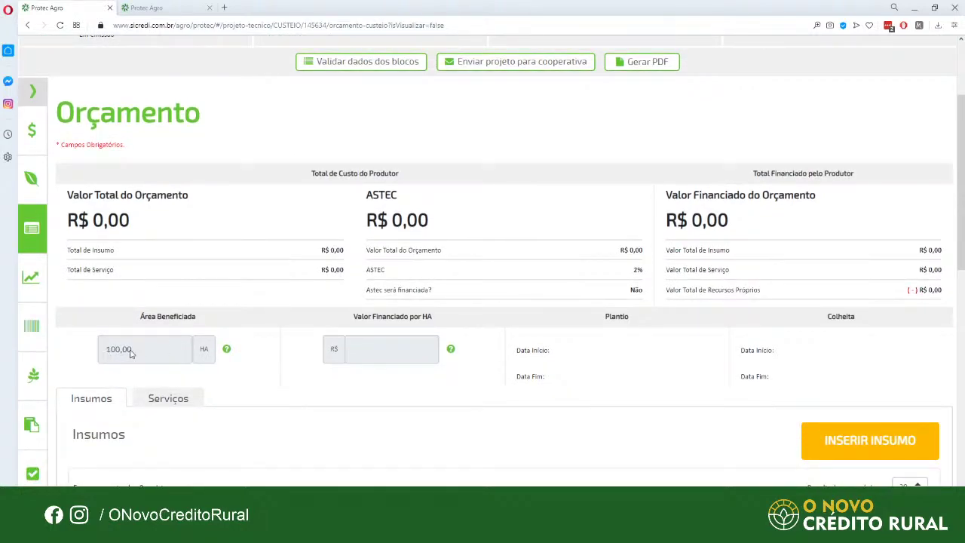
Examine the budget's Área Beneficiada and Valor Financiado por HA fields and their help notes
{"action": "mouse_move", "coordinate": [227, 351]}
{"action": "left_click_drag", "start_coordinate": [442, 322], "coordinate": [353, 318]}
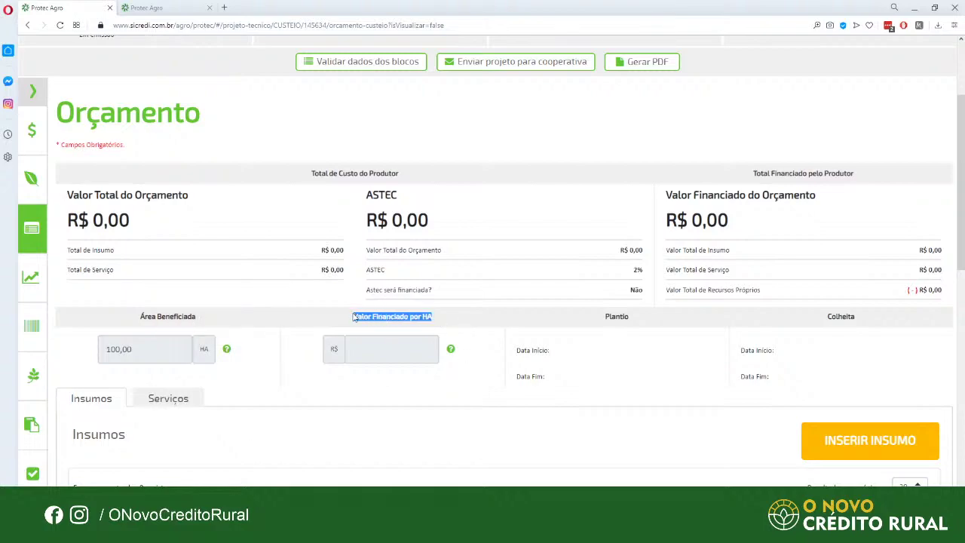
{"action": "left_click", "coordinate": [362, 321]}
{"action": "mouse_move", "coordinate": [450, 351]}
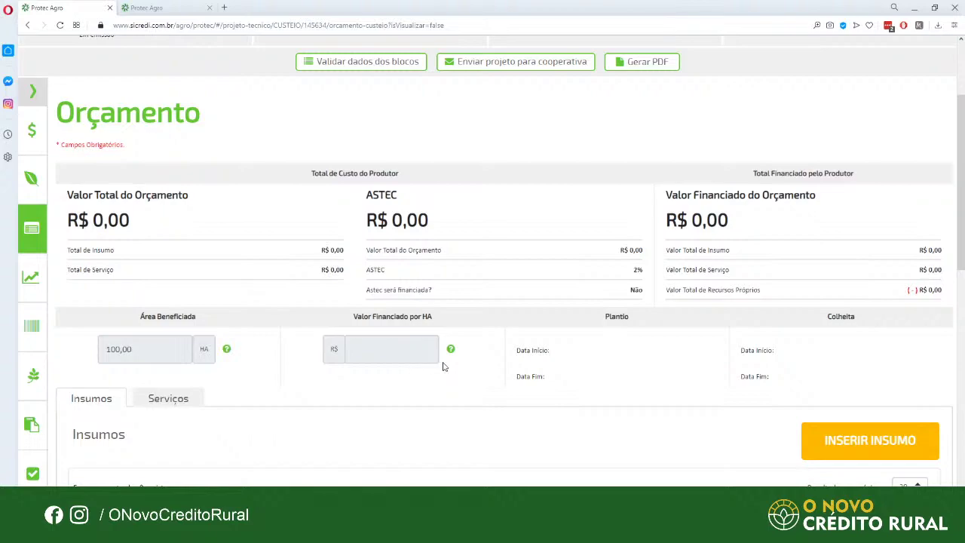
Look over the budget's Insumos and Serviços lists, ending on the Insumos list
{"action": "scroll", "coordinate": [443, 366], "scroll_direction": "down", "scroll_amount": 2}
{"action": "scroll", "coordinate": [447, 326], "scroll_direction": "up", "scroll_amount": 1}
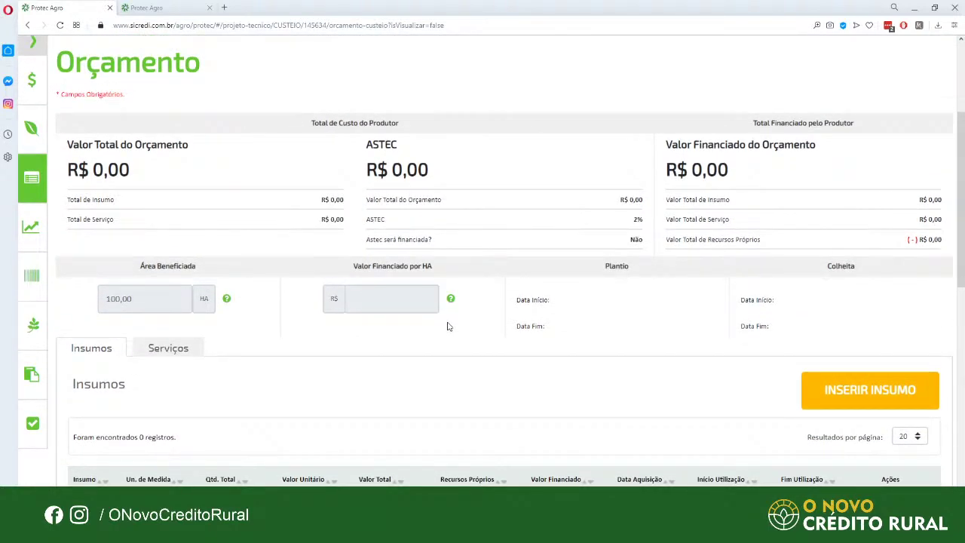
{"action": "scroll", "coordinate": [439, 375], "scroll_direction": "down", "scroll_amount": 1}
{"action": "scroll", "coordinate": [435, 334], "scroll_direction": "up", "scroll_amount": 4}
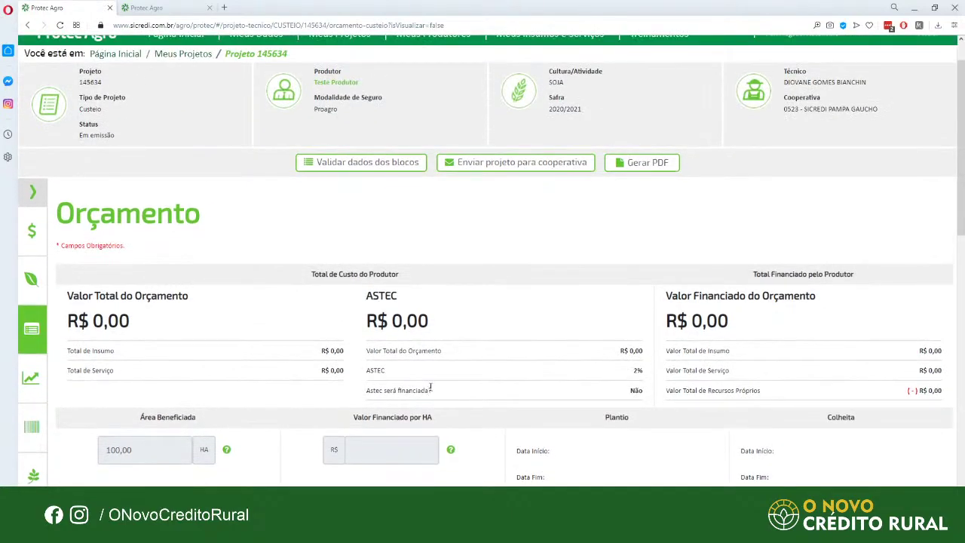
{"action": "scroll", "coordinate": [431, 386], "scroll_direction": "down", "scroll_amount": 4}
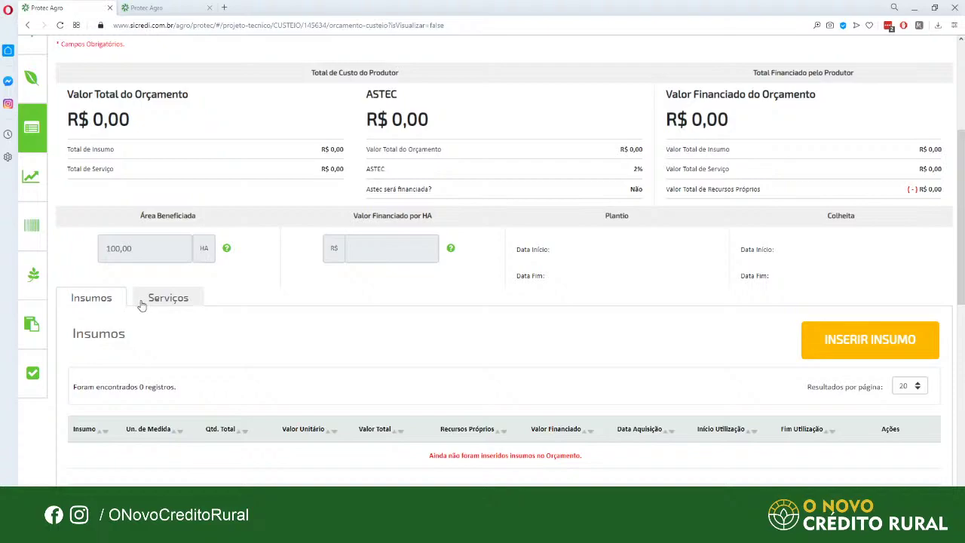
{"action": "left_click", "coordinate": [177, 303]}
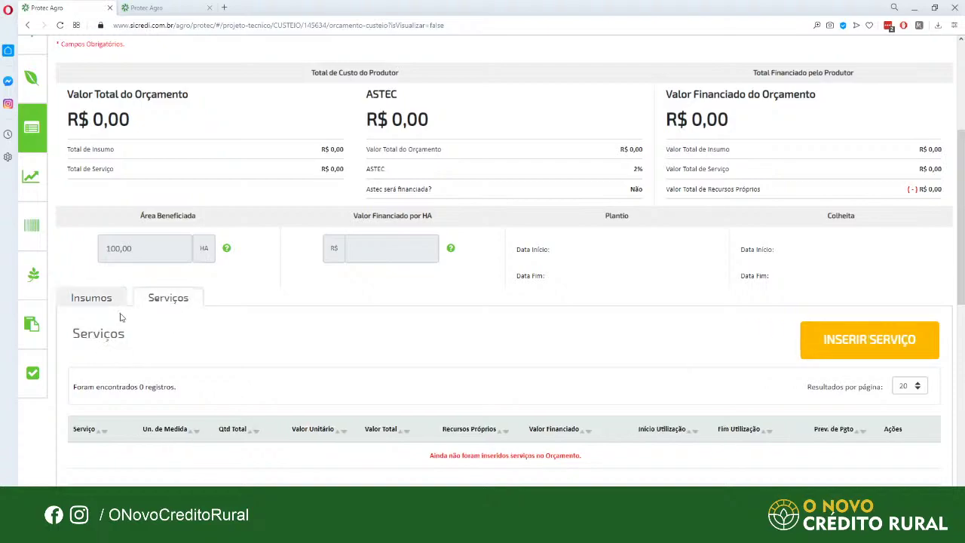
{"action": "left_click", "coordinate": [97, 301]}
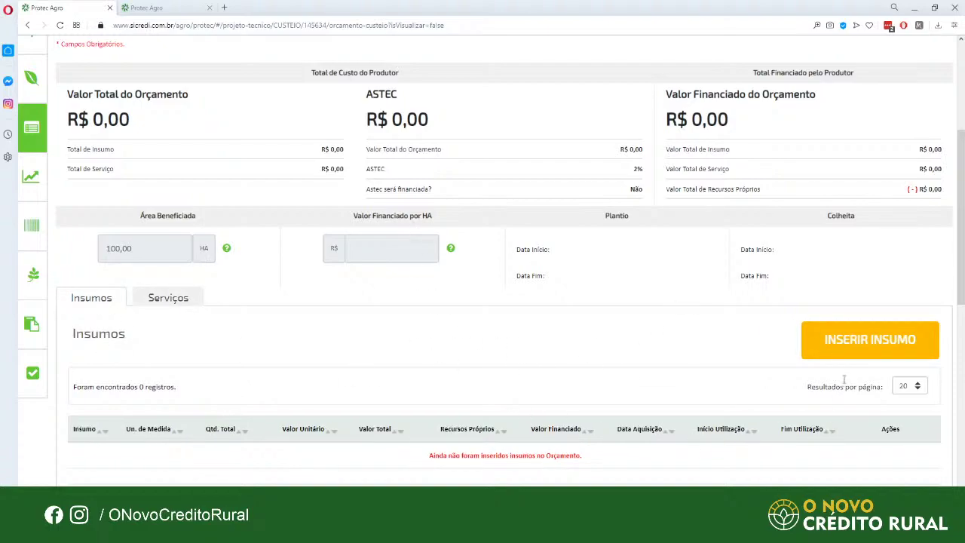
Open the form for inserting an insumo into the budget and review its required fields
{"action": "left_click", "coordinate": [858, 354]}
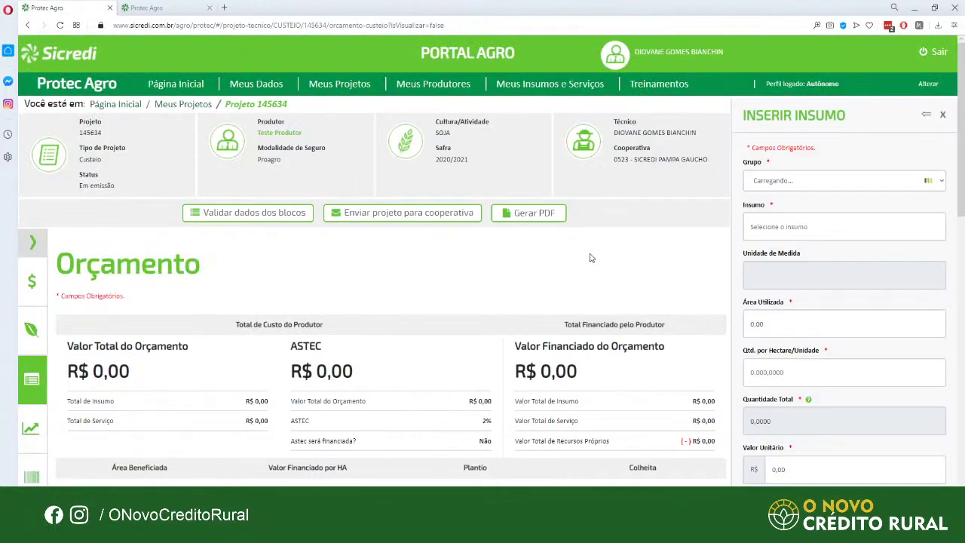
{"action": "scroll", "coordinate": [450, 338], "scroll_direction": "down", "scroll_amount": 3}
{"action": "scroll", "coordinate": [448, 337], "scroll_direction": "down", "scroll_amount": 1}
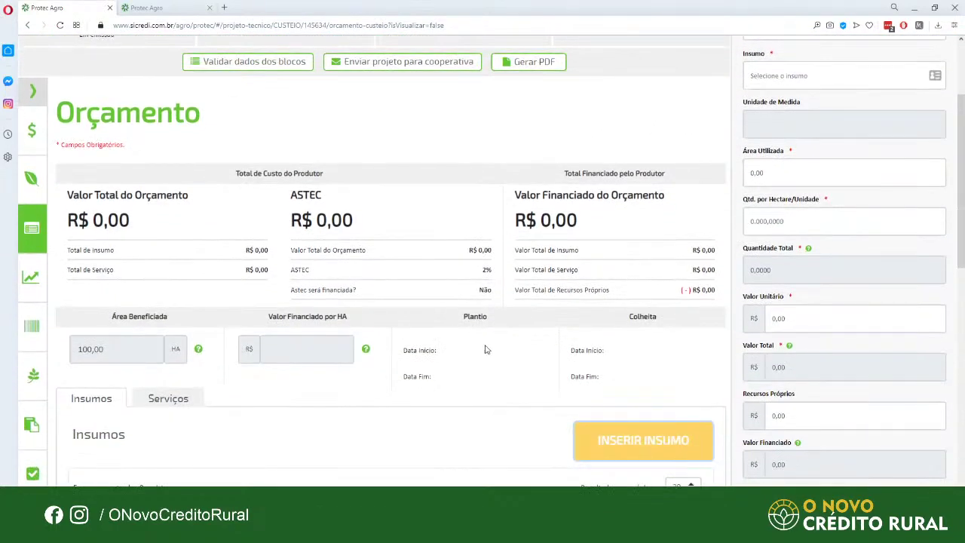
{"action": "scroll", "coordinate": [606, 339], "scroll_direction": "up", "scroll_amount": 3}
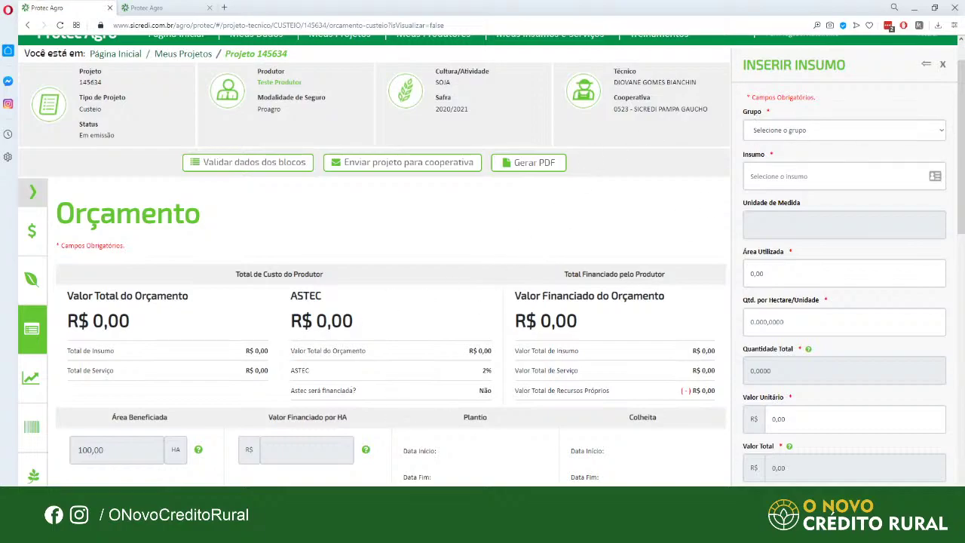
{"action": "scroll", "coordinate": [475, 422], "scroll_direction": "up", "scroll_amount": 2}
{"action": "scroll", "coordinate": [475, 422], "scroll_direction": "down", "scroll_amount": 2}
{"action": "scroll", "coordinate": [491, 261], "scroll_direction": "down", "scroll_amount": 1}
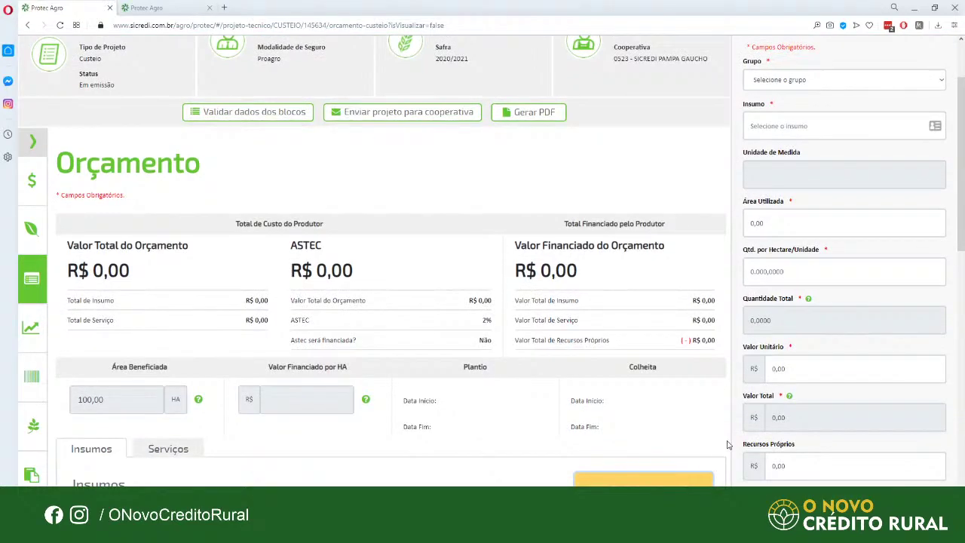
{"action": "scroll", "coordinate": [728, 445], "scroll_direction": "up", "scroll_amount": 1}
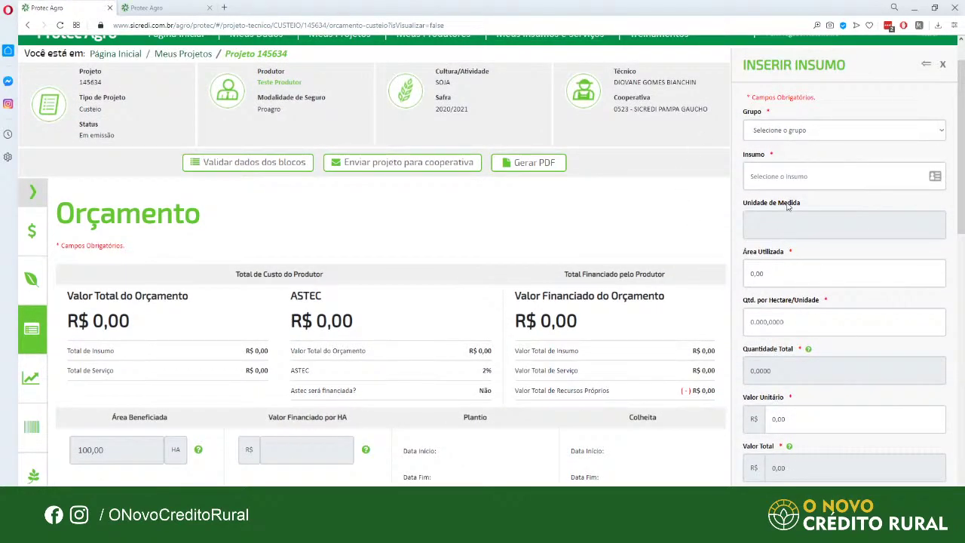
Set the new insumo's group to Sementes/Mudas
{"action": "left_click", "coordinate": [814, 134]}
{"action": "left_click", "coordinate": [785, 134]}
{"action": "left_click", "coordinate": [781, 167]}
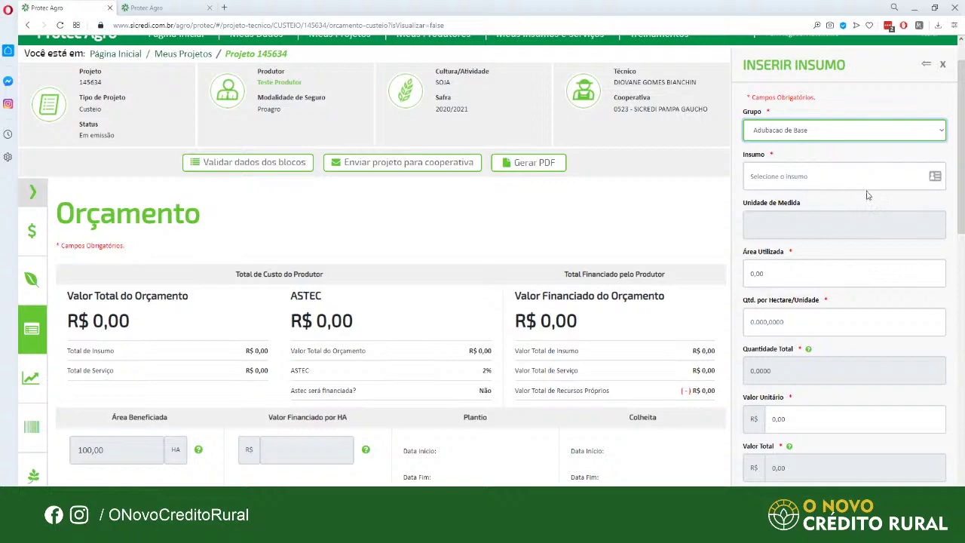
{"action": "left_click", "coordinate": [711, 197]}
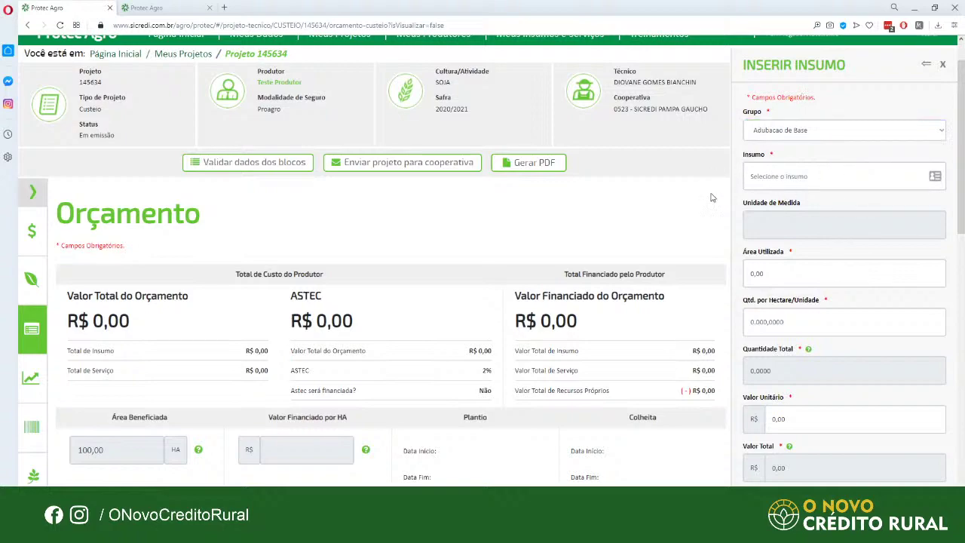
{"action": "left_click", "coordinate": [792, 134]}
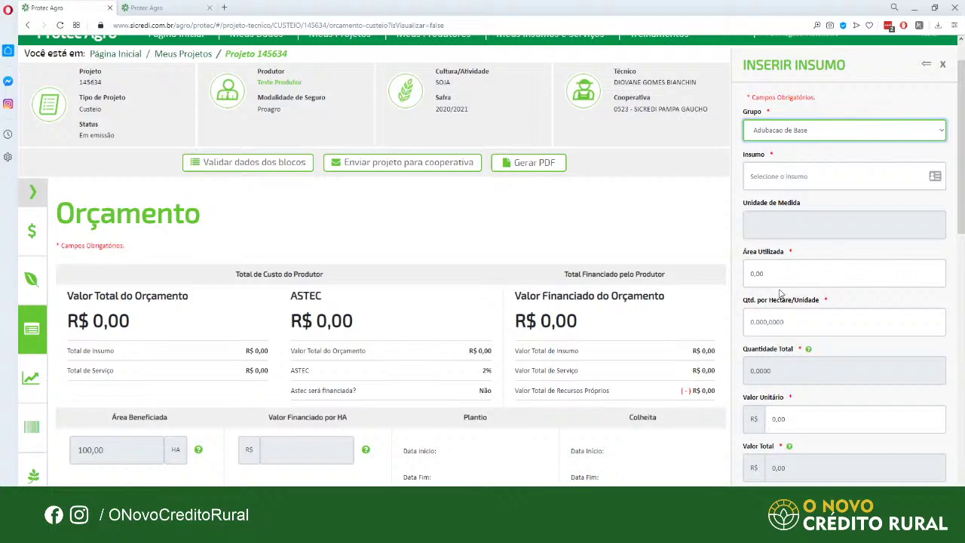
{"action": "key", "text": "Down"}
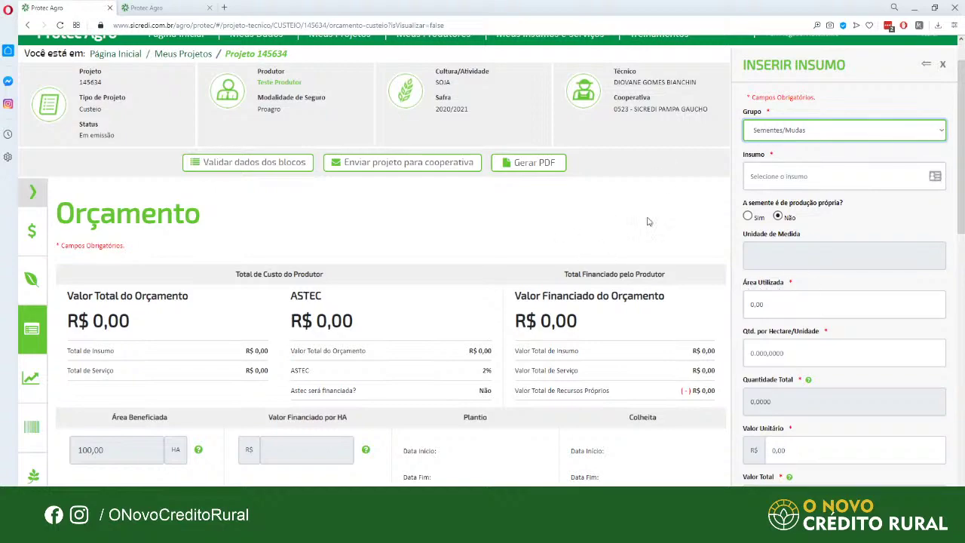
Examine the remaining seed insumo fields, from own production and quantities to the usage dates and the Zoneamento planting period note
{"action": "scroll", "coordinate": [780, 136], "scroll_direction": "down", "scroll_amount": 1}
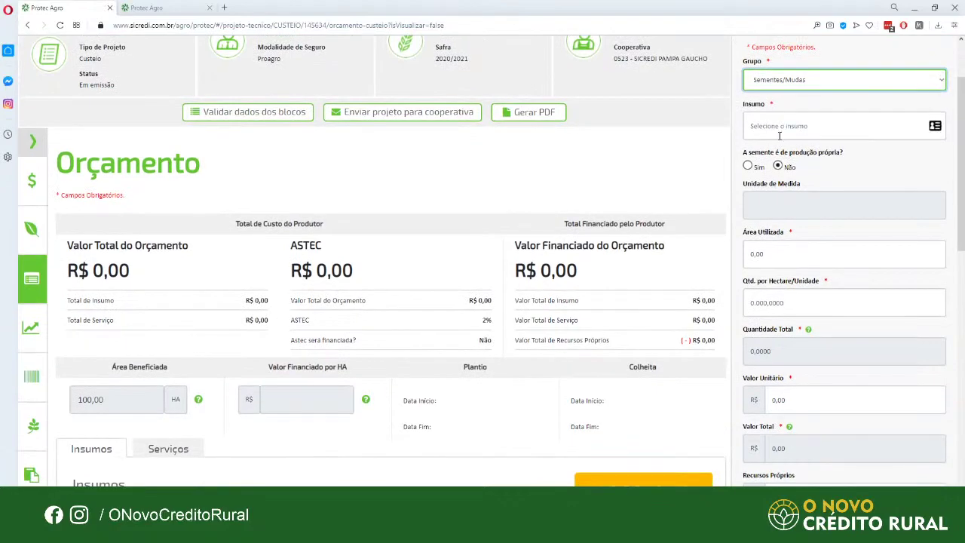
{"action": "scroll", "coordinate": [780, 135], "scroll_direction": "down", "scroll_amount": 3}
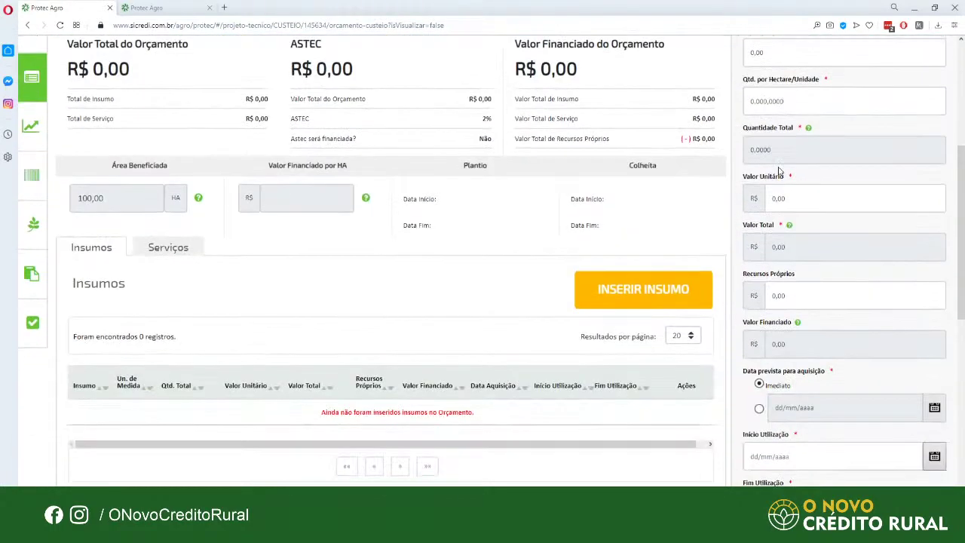
{"action": "scroll", "coordinate": [779, 172], "scroll_direction": "down", "scroll_amount": 3}
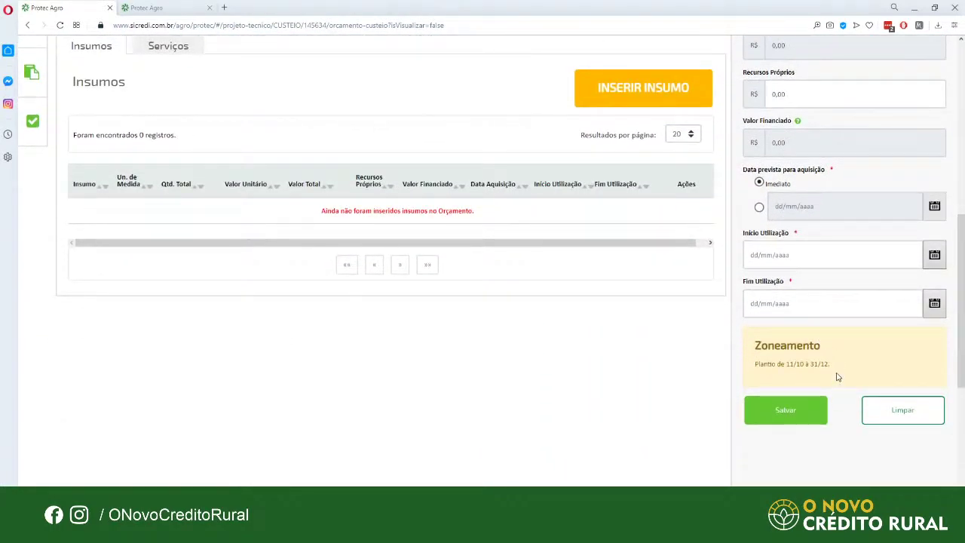
{"action": "left_click_drag", "start_coordinate": [837, 376], "coordinate": [751, 341]}
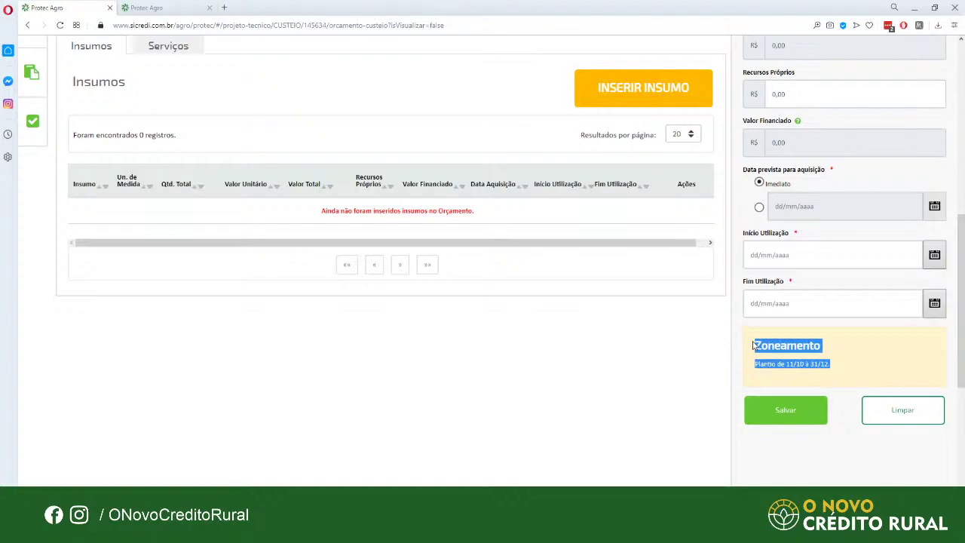
{"action": "left_click", "coordinate": [829, 364]}
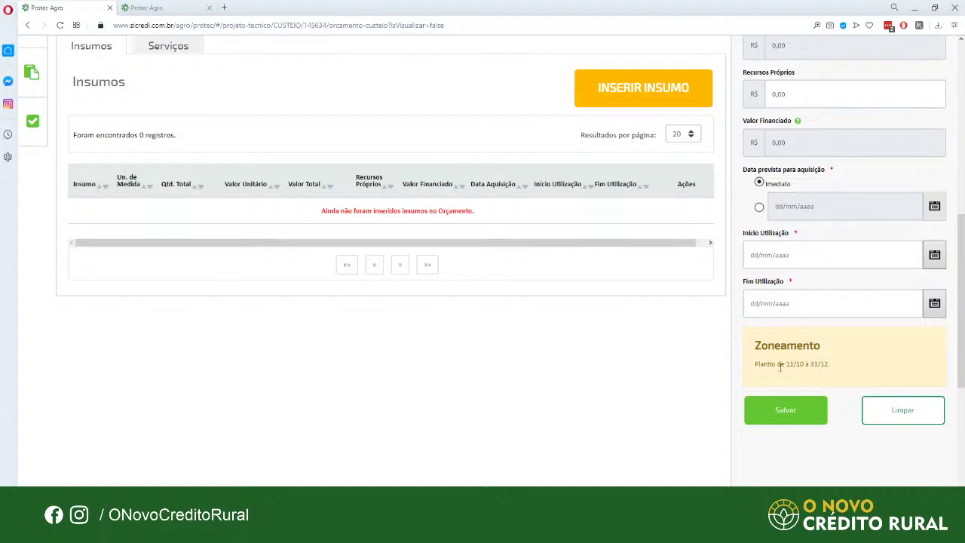
{"action": "scroll", "coordinate": [655, 362], "scroll_direction": "up", "scroll_amount": 5}
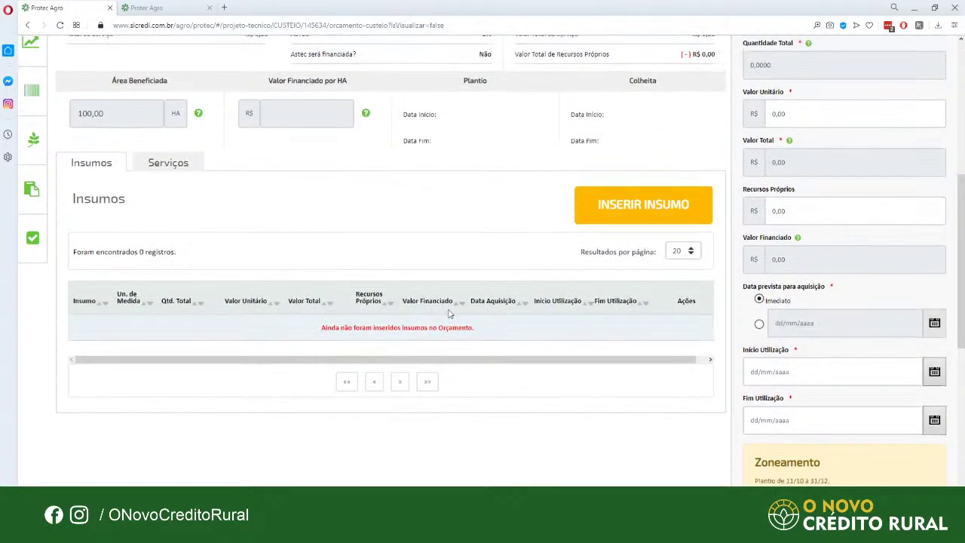
{"action": "scroll", "coordinate": [440, 261], "scroll_direction": "down", "scroll_amount": 3}
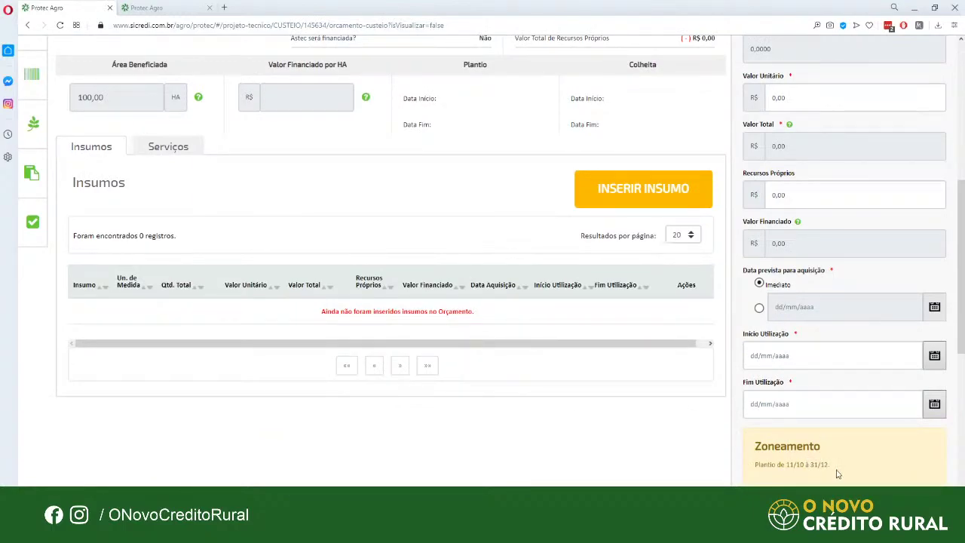
{"action": "scroll", "coordinate": [837, 474], "scroll_direction": "up", "scroll_amount": 6}
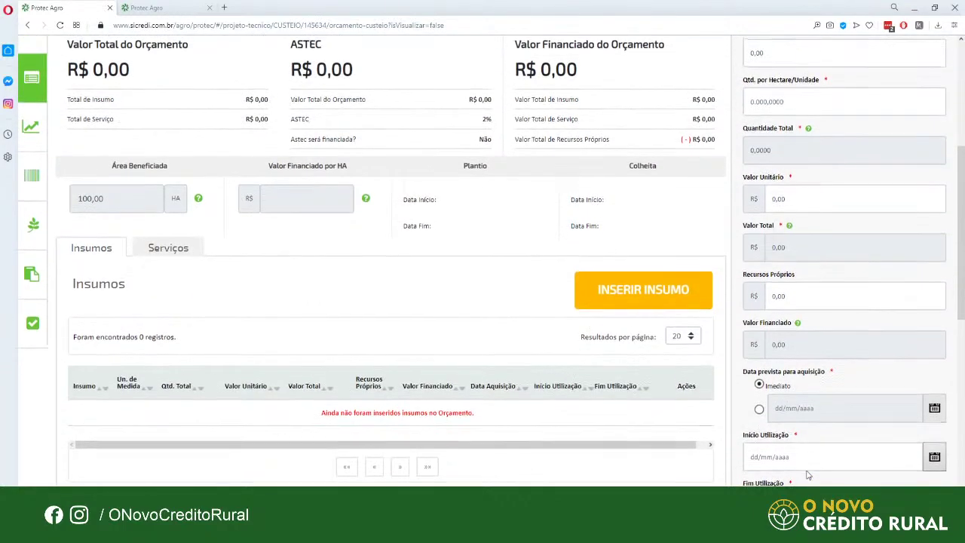
{"action": "scroll", "coordinate": [806, 475], "scroll_direction": "up", "scroll_amount": 1}
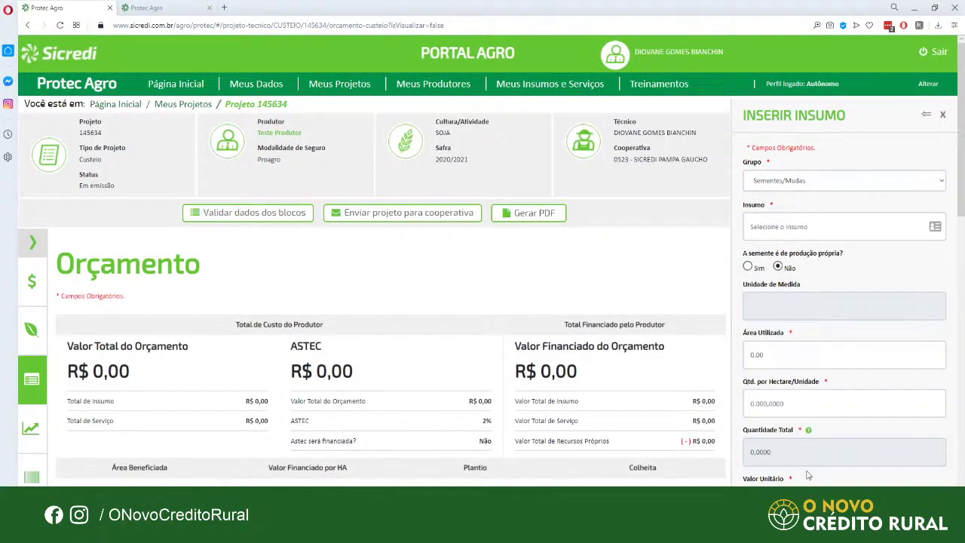
Open the Insumo choices for Sementes/Mudas and look through the available Bmx and Brs soybean cultivars
{"action": "left_click", "coordinate": [766, 226]}
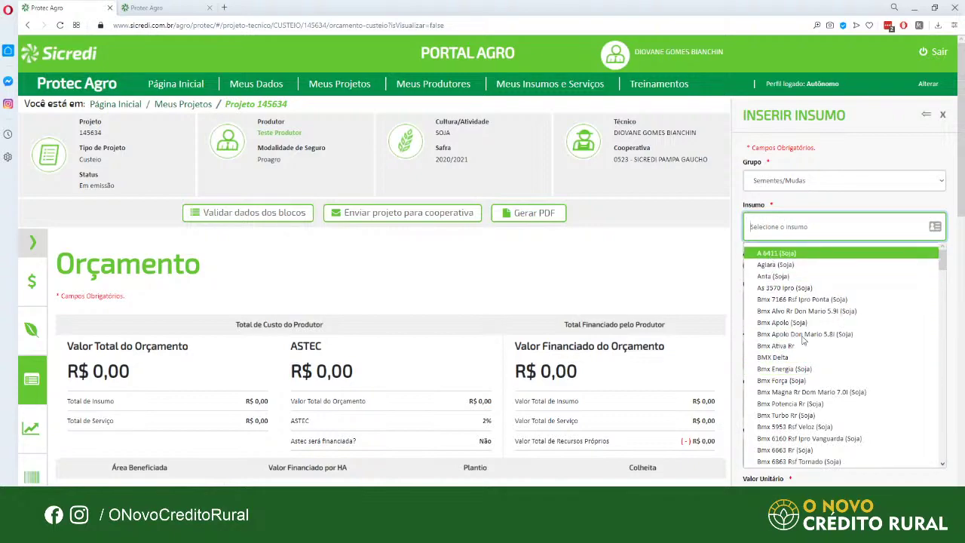
{"action": "scroll", "coordinate": [839, 382], "scroll_direction": "down", "scroll_amount": 1}
{"action": "scroll", "coordinate": [829, 392], "scroll_direction": "down", "scroll_amount": 5}
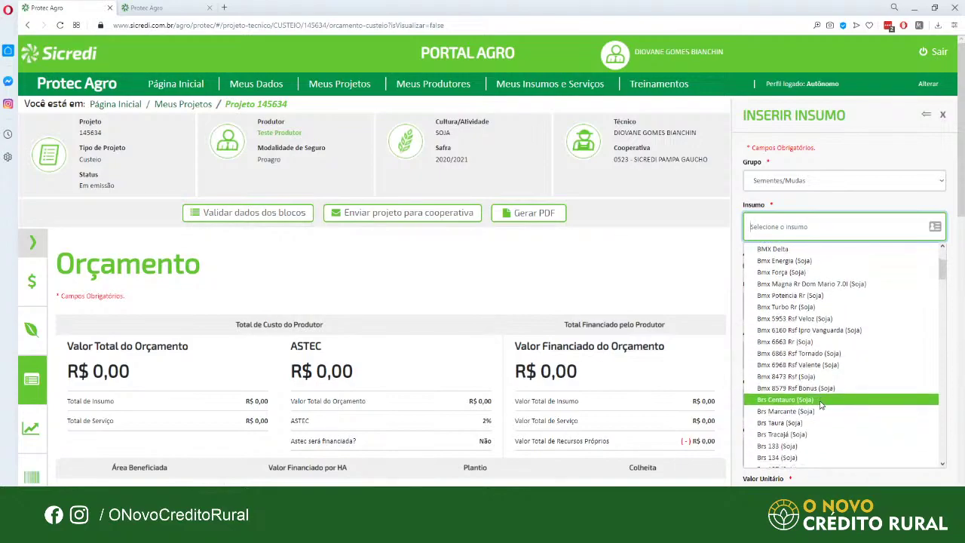
{"action": "scroll", "coordinate": [821, 400], "scroll_direction": "down", "scroll_amount": 2}
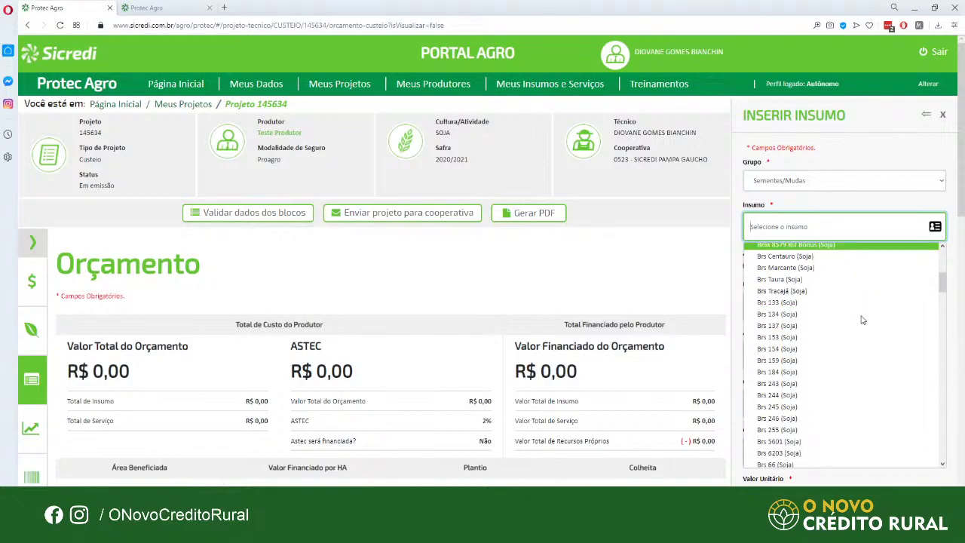
{"action": "key", "text": "Down"}
{"action": "key", "text": "Down"}
{"action": "key", "text": "Down"}
{"action": "key", "text": "Down"}
{"action": "key", "text": "Down"}
{"action": "key", "text": "Down"}
{"action": "key", "text": "Down"}
{"action": "key", "text": "Down"}
{"action": "key", "text": "Down"}
{"action": "key", "text": "Down"}
{"action": "key", "text": "Down"}
{"action": "key", "text": "Down"}
{"action": "scroll", "coordinate": [857, 344], "scroll_direction": "up", "scroll_amount": 2}
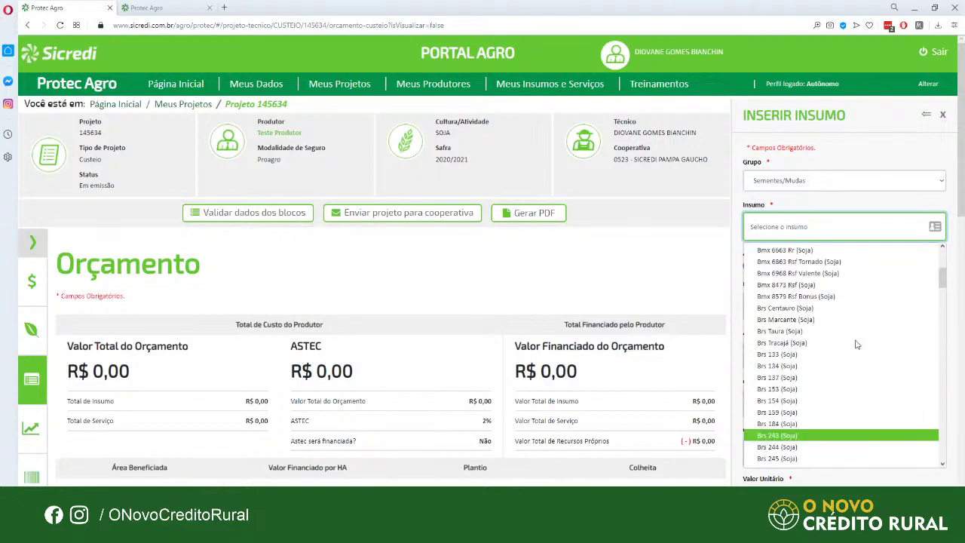
{"action": "scroll", "coordinate": [856, 344], "scroll_direction": "up", "scroll_amount": 7}
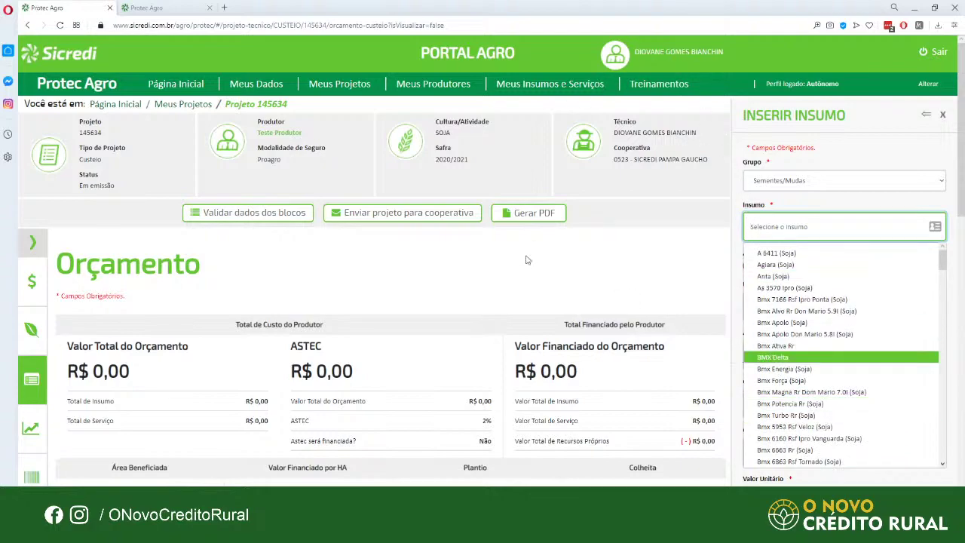
{"action": "key", "text": "Up"}
{"action": "key", "text": "Down"}
{"action": "key", "text": "Down"}
{"action": "key", "text": "Down"}
{"action": "key", "text": "Down"}
{"action": "key", "text": "Down"}
{"action": "key", "text": "Up"}
{"action": "key", "text": "Up"}
{"action": "key", "text": "Up"}
{"action": "key", "text": "Up"}
{"action": "key", "text": "Up"}
{"action": "key", "text": "Up"}
{"action": "key", "text": "Up"}
{"action": "key", "text": "Up"}
{"action": "key", "text": "Up"}
{"action": "key", "text": "Up"}
{"action": "scroll", "coordinate": [829, 355], "scroll_direction": "down", "scroll_amount": 2}
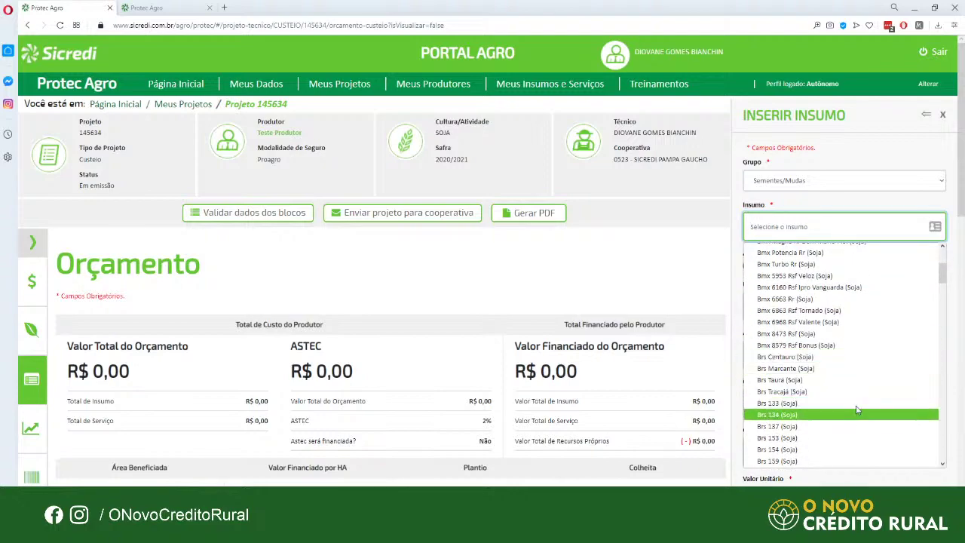
{"action": "scroll", "coordinate": [850, 414], "scroll_direction": "down", "scroll_amount": 1}
{"action": "scroll", "coordinate": [851, 417], "scroll_direction": "up", "scroll_amount": 2}
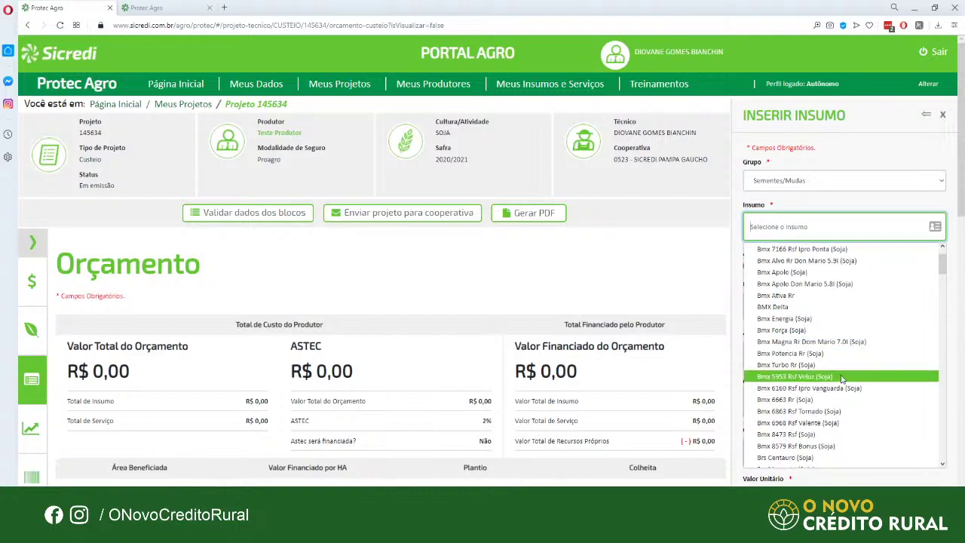
Find the BMX Delta seed in the list of soybean varieties and select it as the Insumo
{"action": "scroll", "coordinate": [826, 341], "scroll_direction": "up", "scroll_amount": 1}
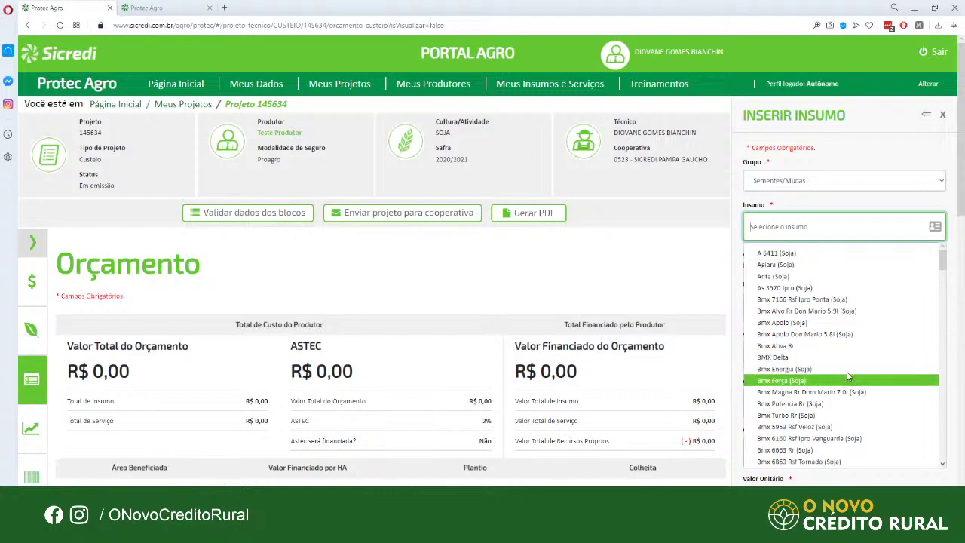
{"action": "scroll", "coordinate": [895, 420], "scroll_direction": "down", "scroll_amount": 1}
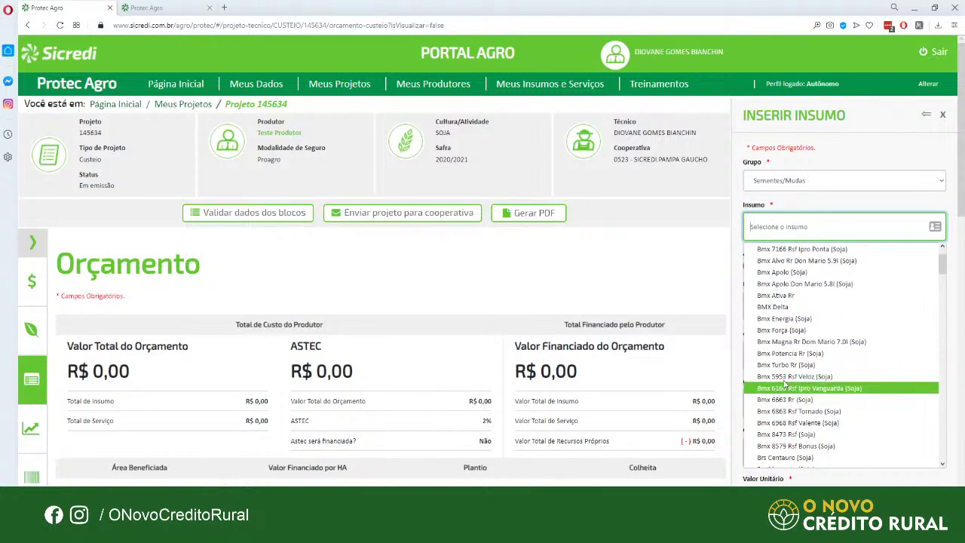
{"action": "scroll", "coordinate": [805, 452], "scroll_direction": "down", "scroll_amount": 10}
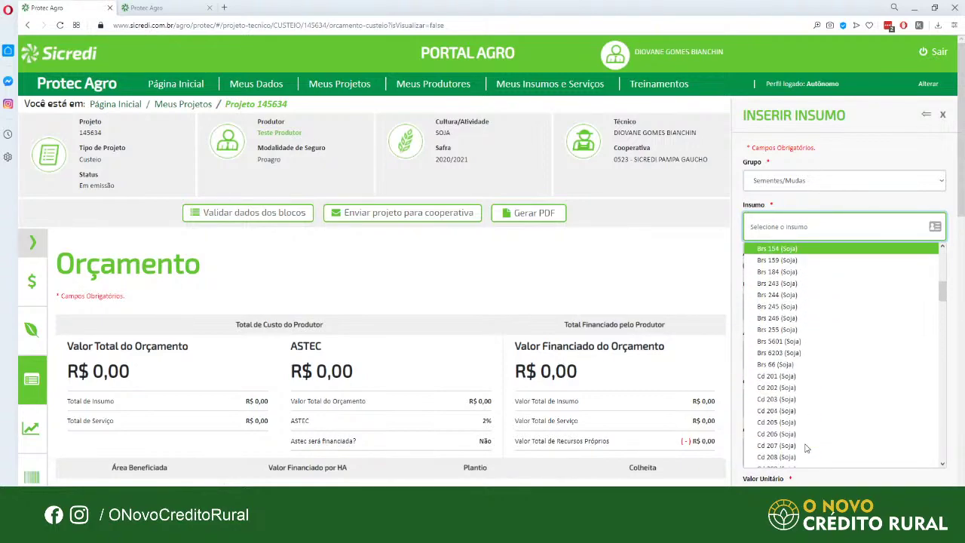
{"action": "scroll", "coordinate": [807, 445], "scroll_direction": "up", "scroll_amount": 5}
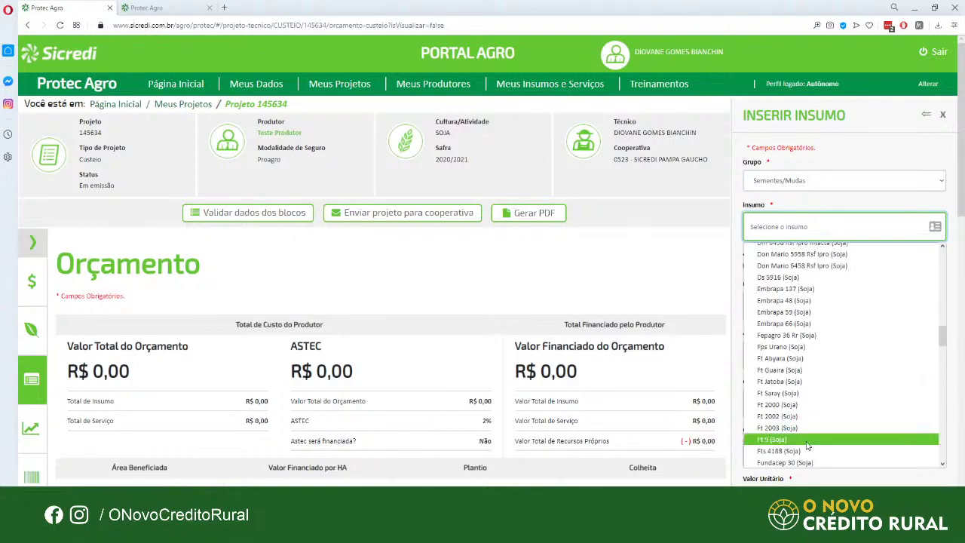
{"action": "scroll", "coordinate": [817, 432], "scroll_direction": "up", "scroll_amount": 8}
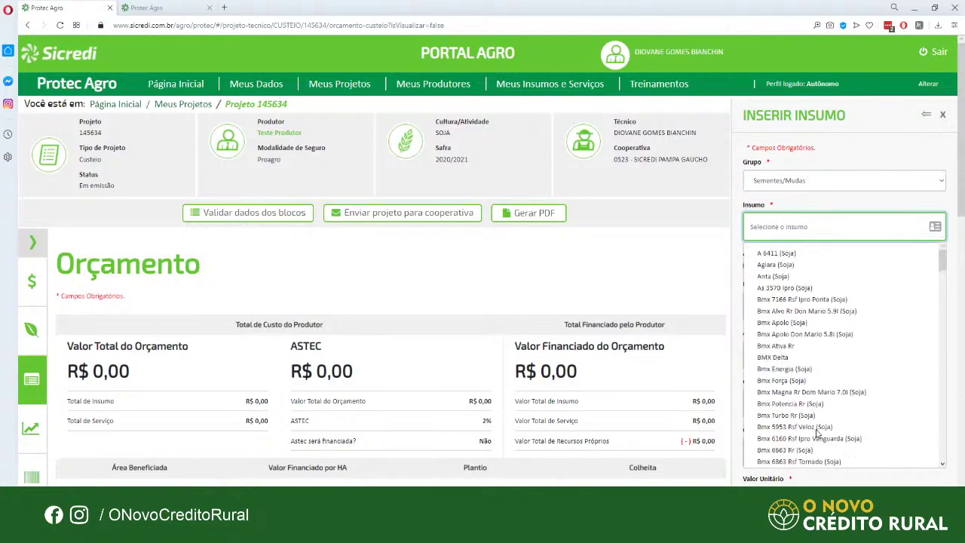
{"action": "scroll", "coordinate": [860, 396], "scroll_direction": "down", "scroll_amount": 1}
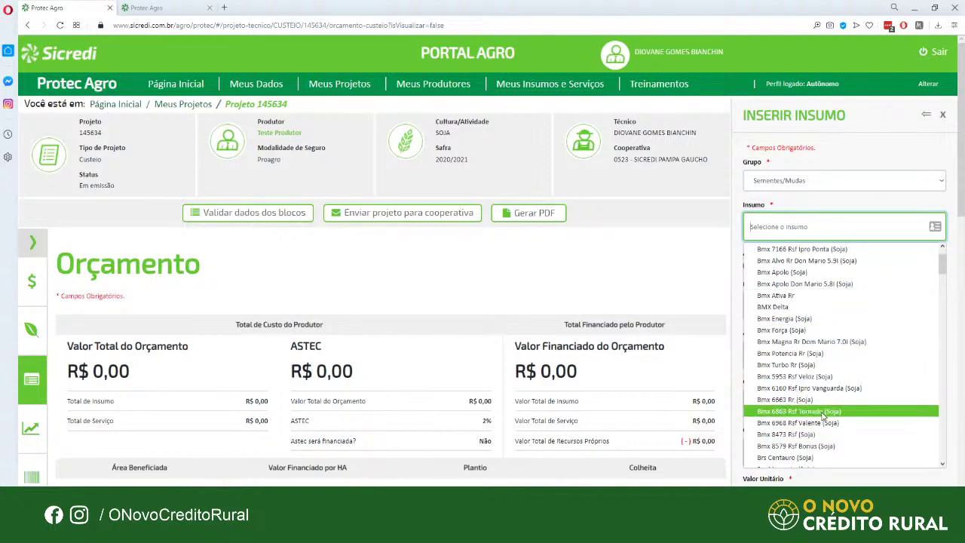
{"action": "scroll", "coordinate": [885, 429], "scroll_direction": "down", "scroll_amount": 1}
{"action": "scroll", "coordinate": [878, 426], "scroll_direction": "down", "scroll_amount": 2}
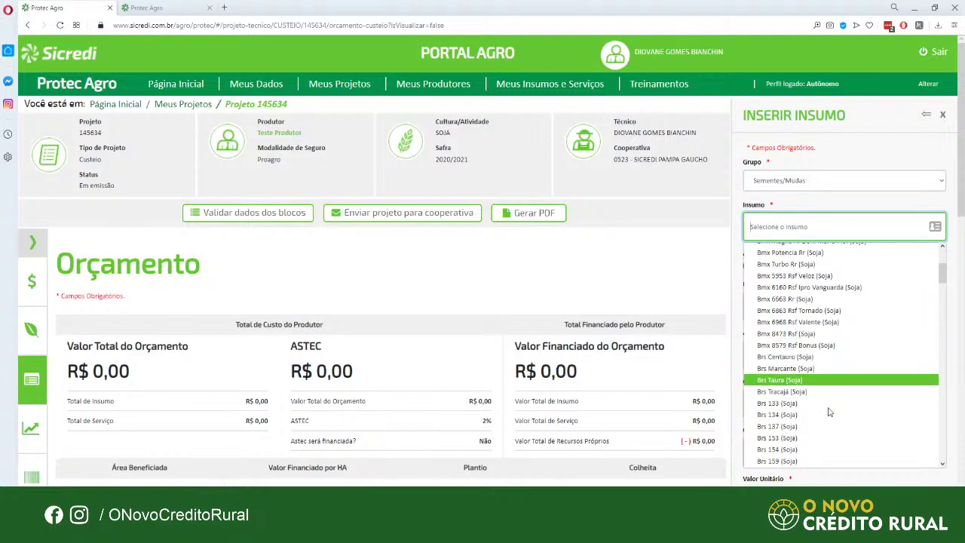
{"action": "scroll", "coordinate": [830, 366], "scroll_direction": "up", "scroll_amount": 1}
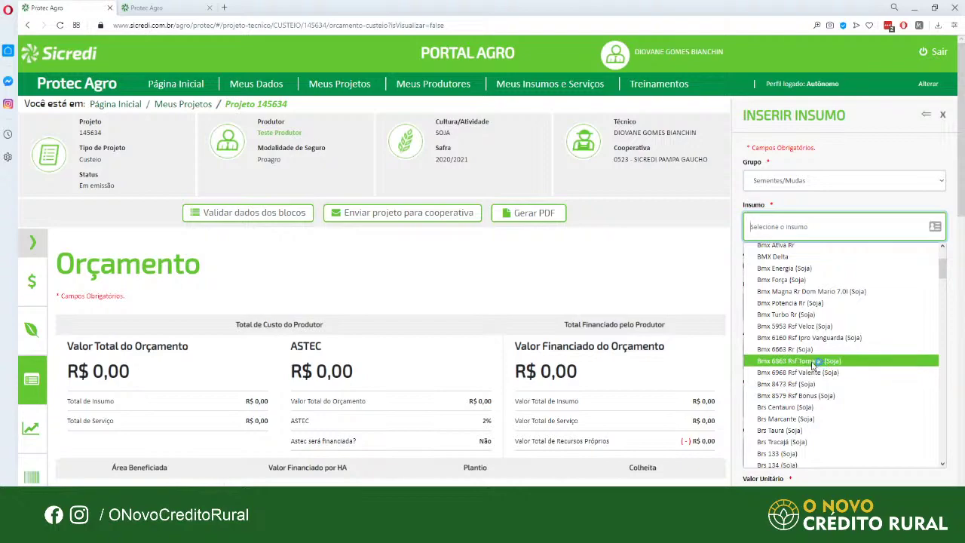
{"action": "scroll", "coordinate": [822, 373], "scroll_direction": "up", "scroll_amount": 1}
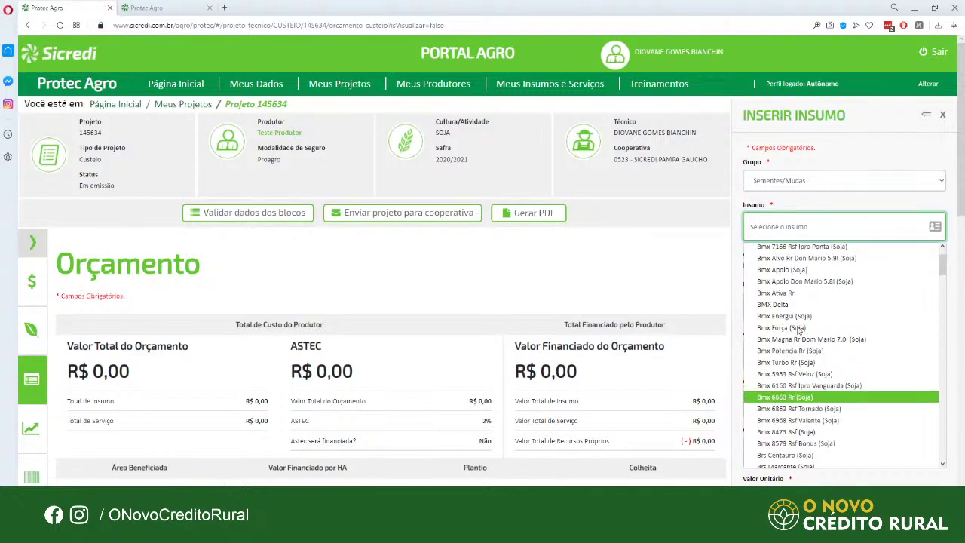
{"action": "scroll", "coordinate": [816, 322], "scroll_direction": "up", "scroll_amount": 2}
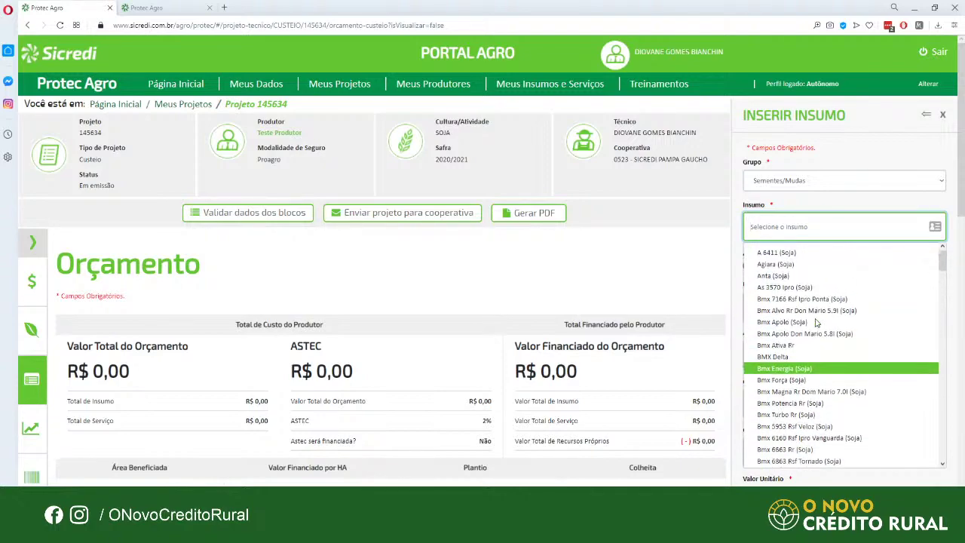
{"action": "left_click", "coordinate": [795, 357]}
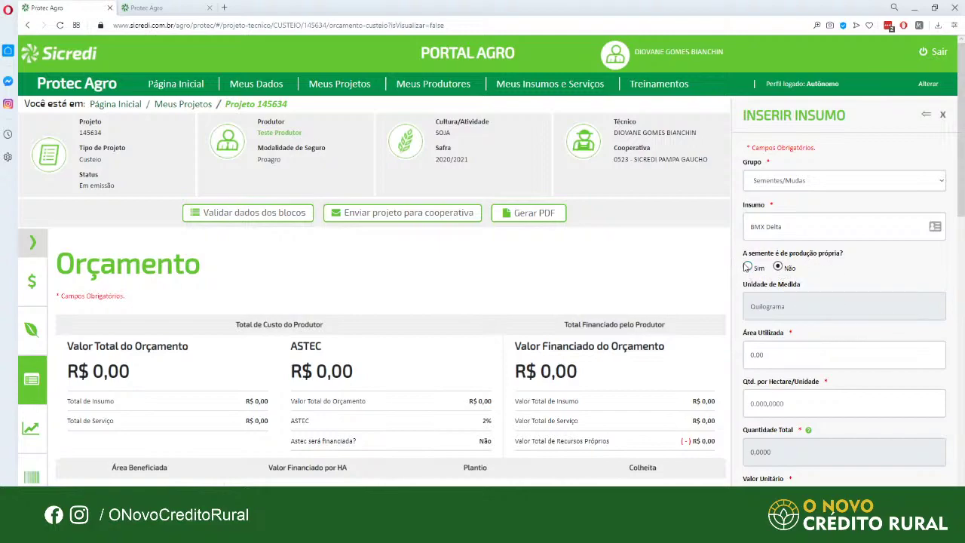
Mark the seed as not being of own production (Não) and set the Área Utilizada to 100,00
{"action": "left_click", "coordinate": [748, 268]}
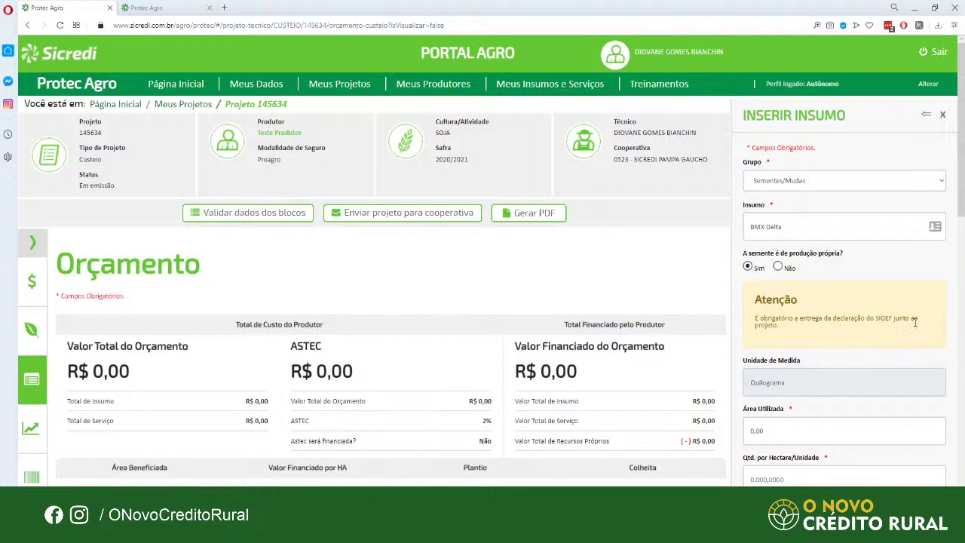
{"action": "left_click", "coordinate": [777, 267]}
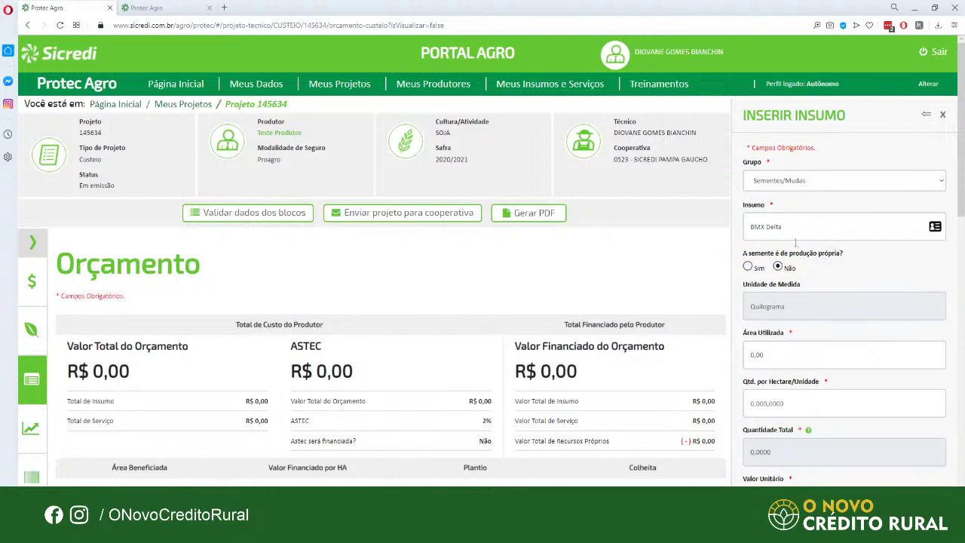
{"action": "left_click", "coordinate": [805, 362]}
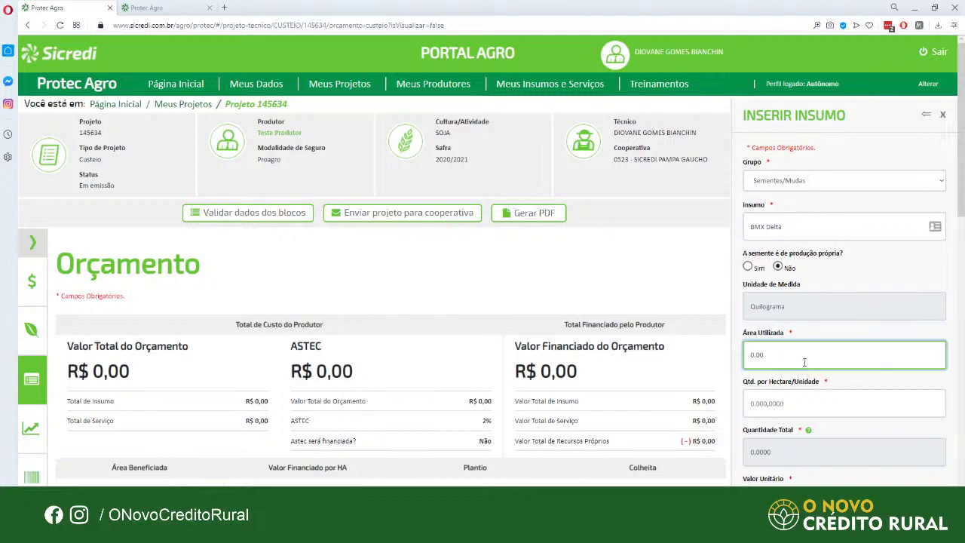
{"action": "left_click", "coordinate": [751, 355]}
{"action": "type", "text": "1000"}
{"action": "key", "text": "BackSpace"}
Set the quantity per hectare to 50 and the Valor Unitário to R$ 3,00
{"action": "scroll", "coordinate": [781, 428], "scroll_direction": "down", "scroll_amount": 1}
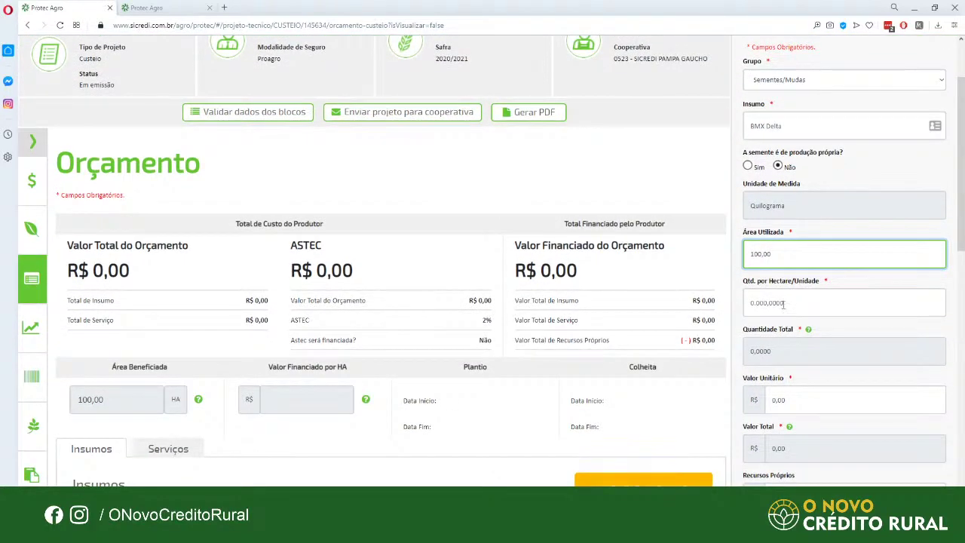
{"action": "left_click", "coordinate": [784, 303]}
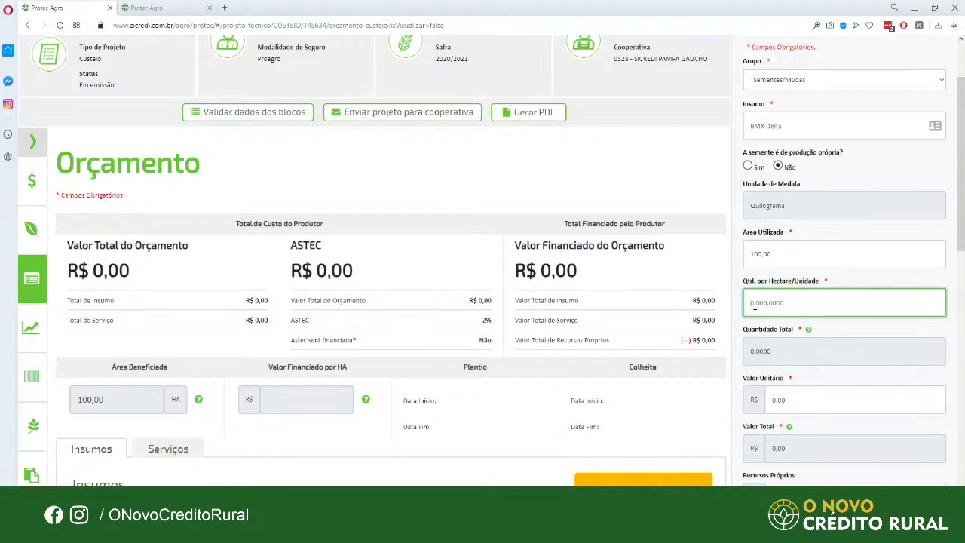
{"action": "type", "text": "50"}
{"action": "scroll", "coordinate": [754, 304], "scroll_direction": "down", "scroll_amount": 1}
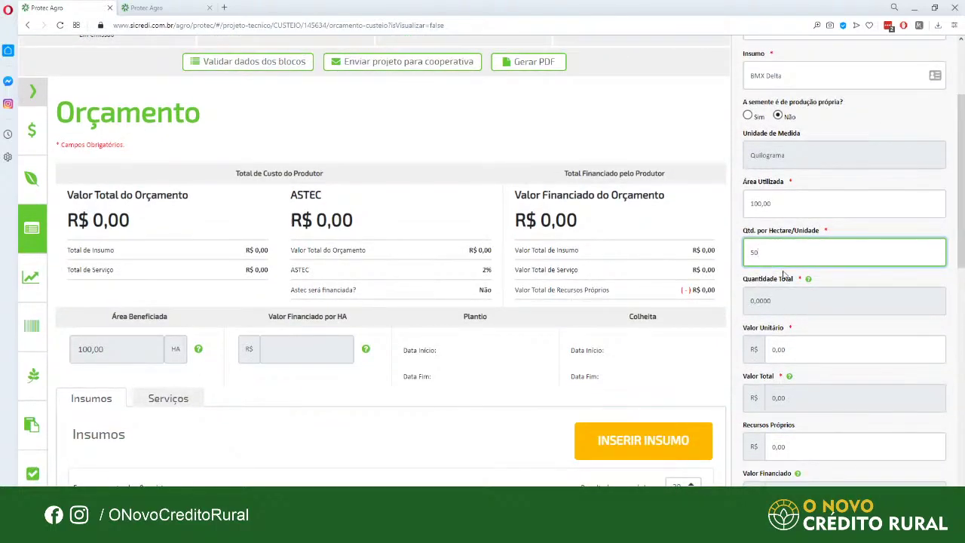
{"action": "scroll", "coordinate": [784, 275], "scroll_direction": "down", "scroll_amount": 1}
{"action": "left_click", "coordinate": [803, 290]}
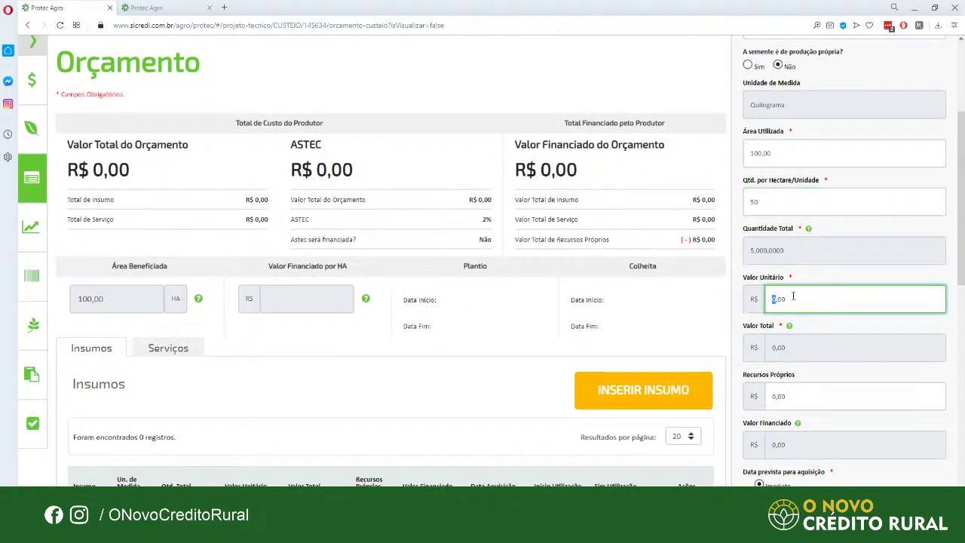
{"action": "double_click", "coordinate": [794, 297]}
{"action": "type", "text": "0,03"}
{"action": "type", "text": "00"}
{"action": "left_click", "coordinate": [821, 392]}
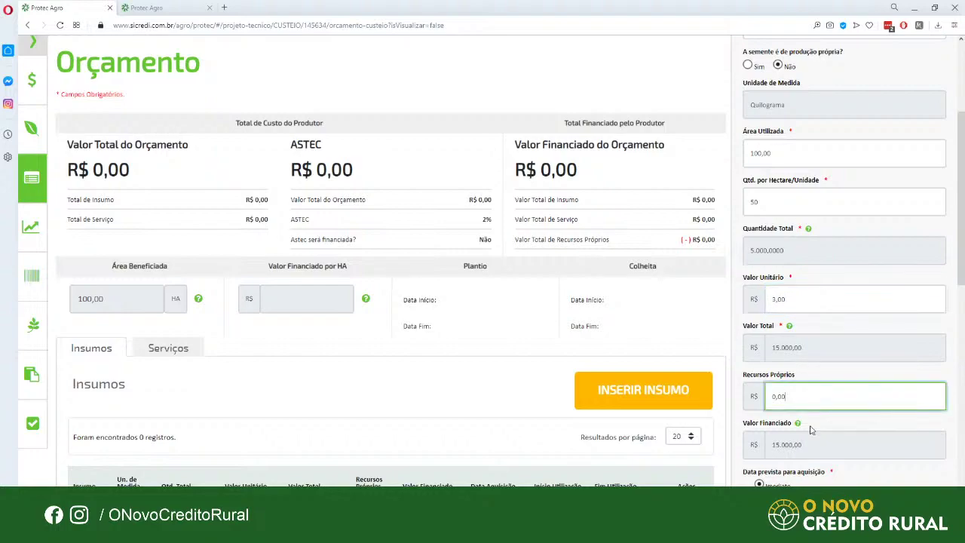
Switch the expected acquisition date to the specific-date option and back to Imediato
{"action": "scroll", "coordinate": [811, 428], "scroll_direction": "down", "scroll_amount": 1}
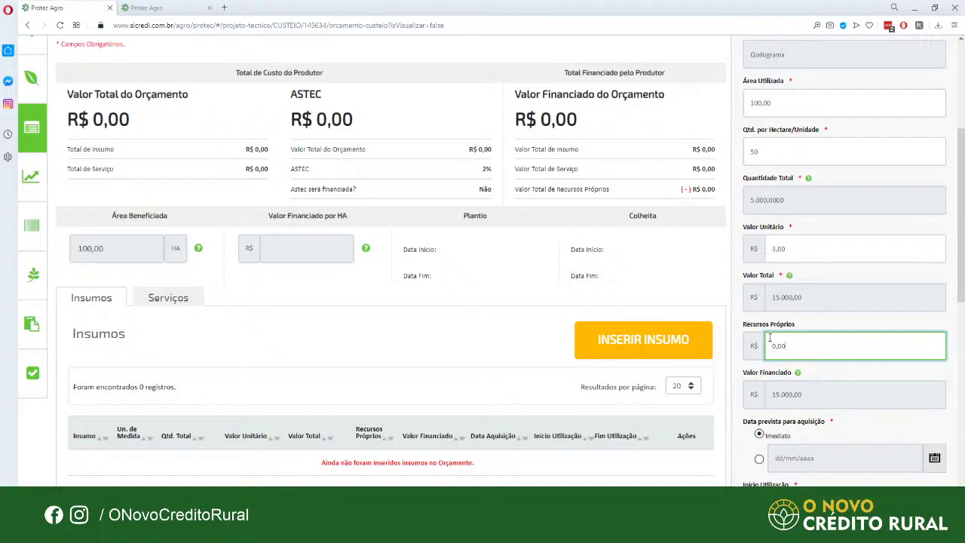
{"action": "scroll", "coordinate": [853, 340], "scroll_direction": "down", "scroll_amount": 2}
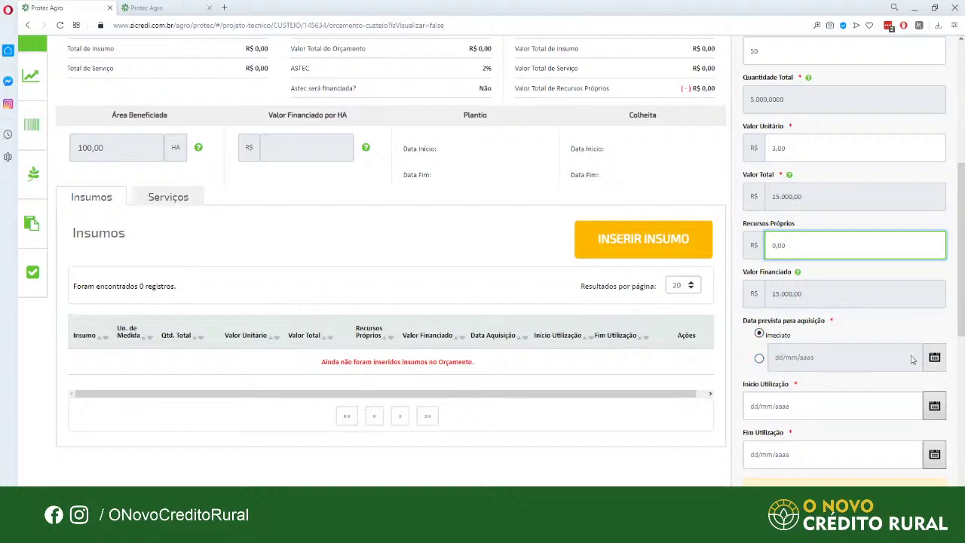
{"action": "left_click", "coordinate": [756, 362]}
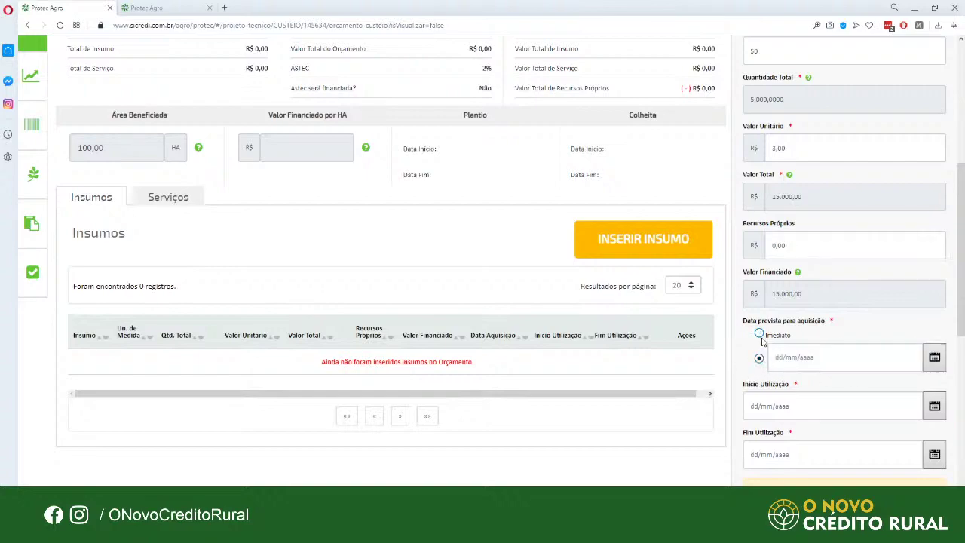
{"action": "left_click", "coordinate": [759, 336]}
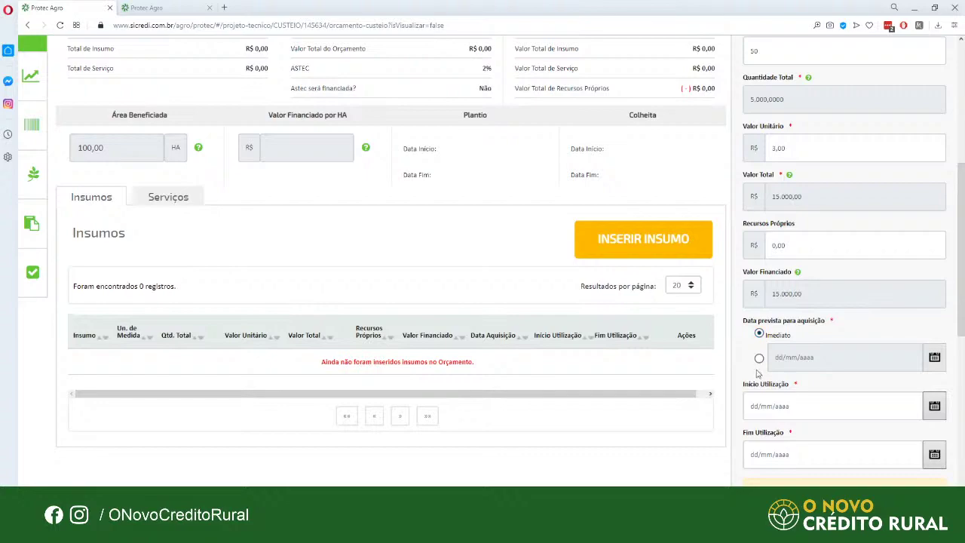
Examine the Zoneamento planting window and the calendar for the Início Utilização date
{"action": "scroll", "coordinate": [784, 385], "scroll_direction": "down", "scroll_amount": 1}
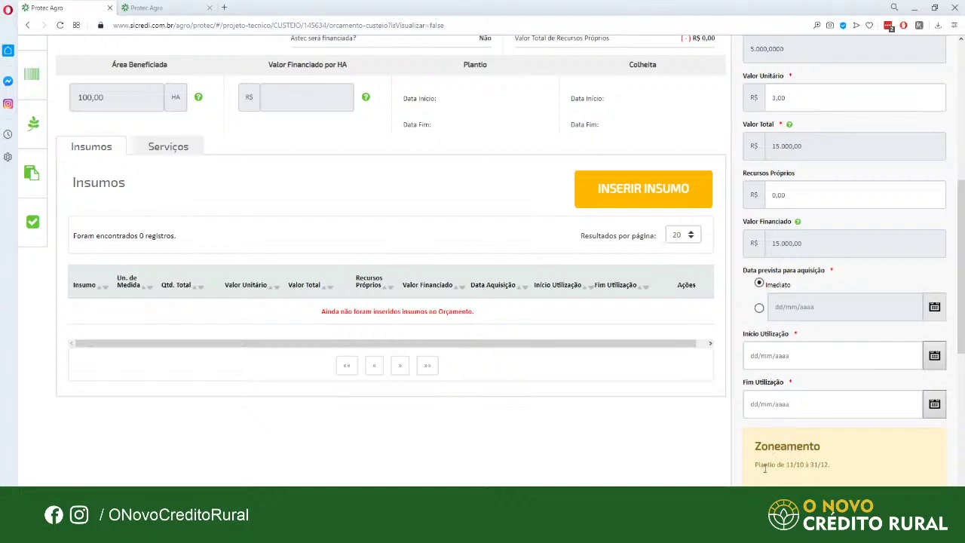
{"action": "scroll", "coordinate": [679, 448], "scroll_direction": "up", "scroll_amount": 2}
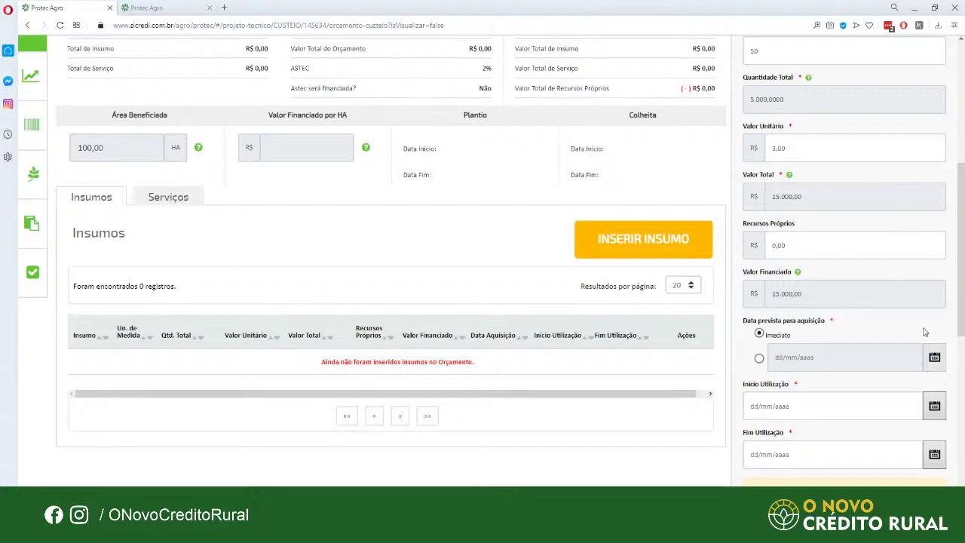
{"action": "scroll", "coordinate": [835, 426], "scroll_direction": "down", "scroll_amount": 1}
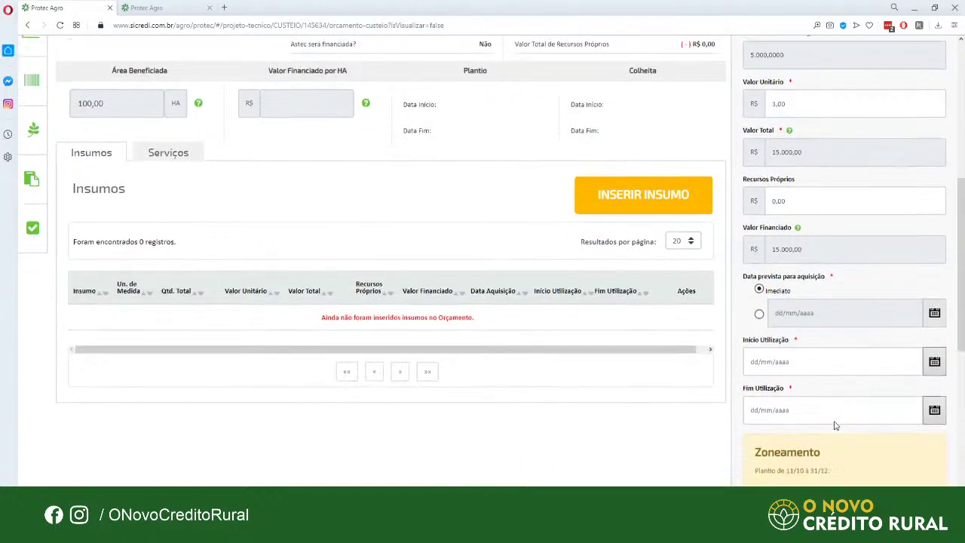
{"action": "scroll", "coordinate": [648, 379], "scroll_direction": "up", "scroll_amount": 1}
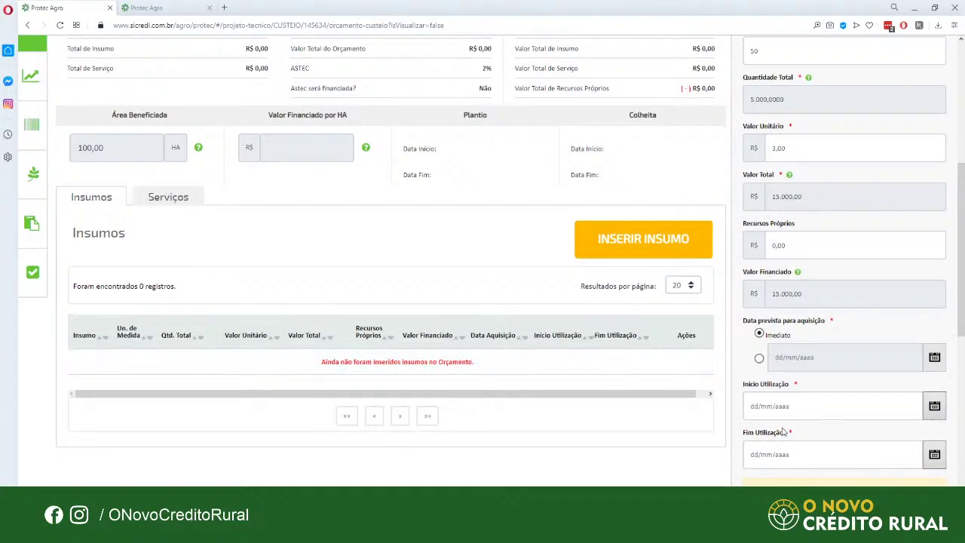
{"action": "left_click", "coordinate": [799, 399]}
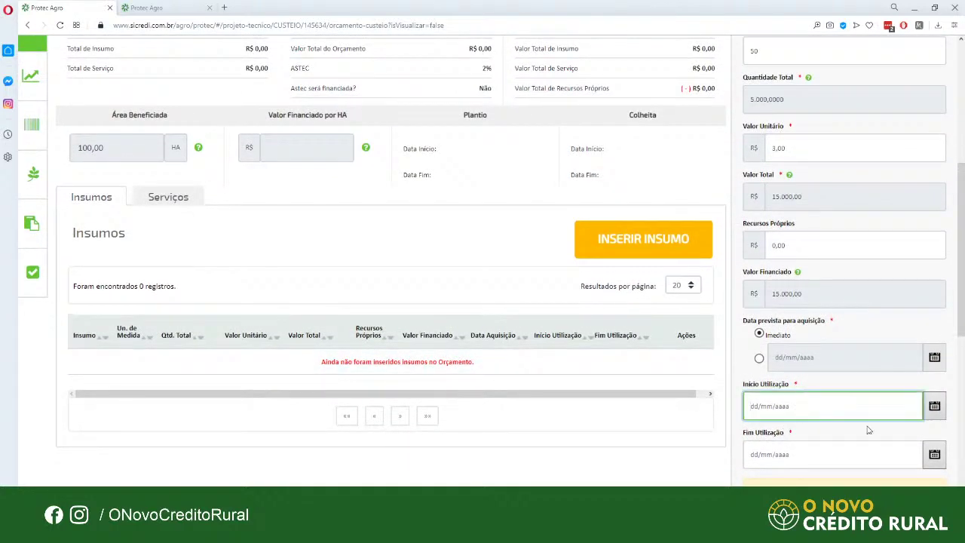
{"action": "left_click", "coordinate": [934, 407]}
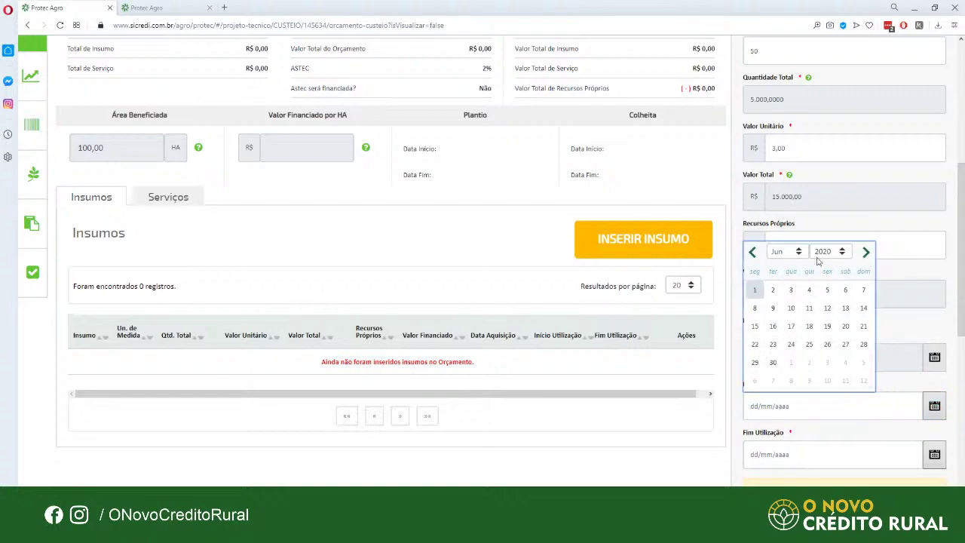
{"action": "scroll", "coordinate": [799, 377], "scroll_direction": "up", "scroll_amount": 1}
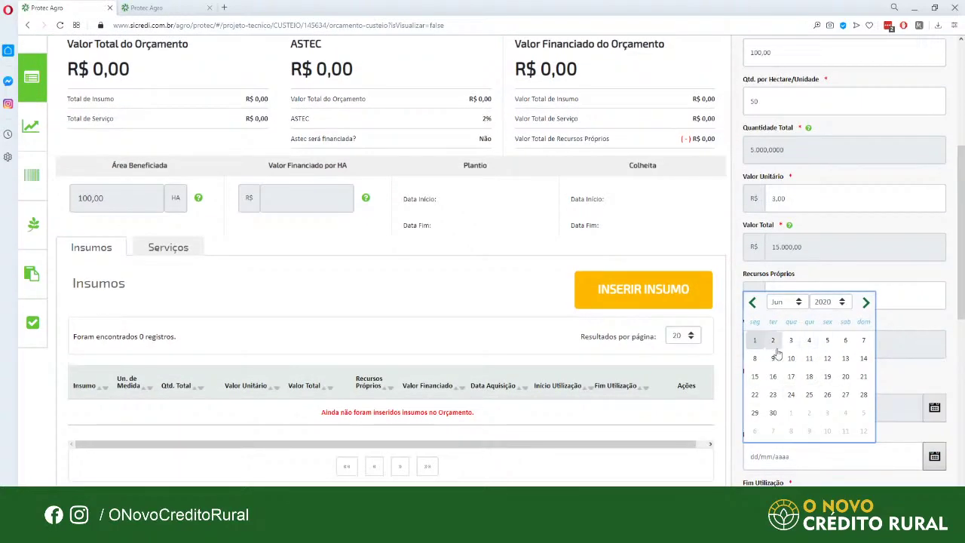
{"action": "left_click", "coordinate": [375, 345]}
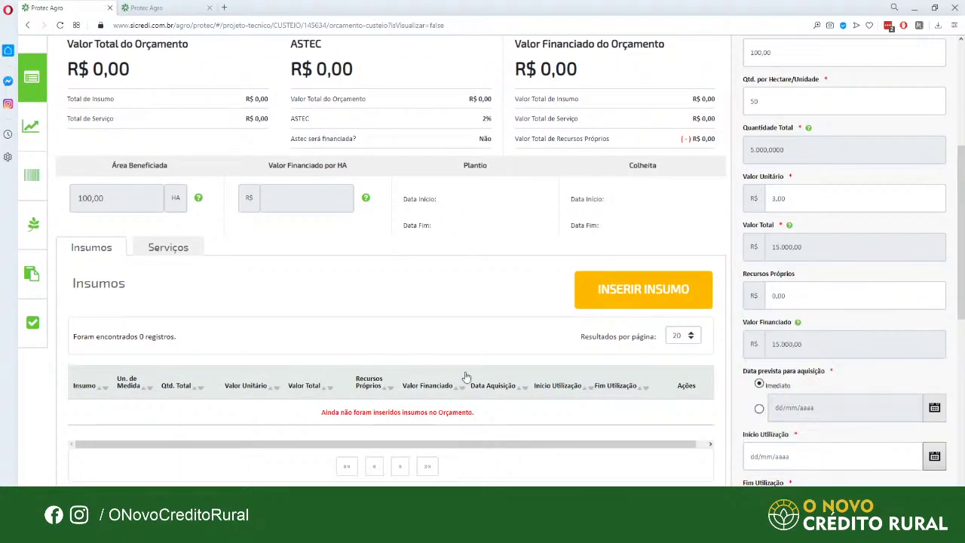
Set the seed's Início Utilização date to 01/12/2020
{"action": "left_click", "coordinate": [934, 457]}
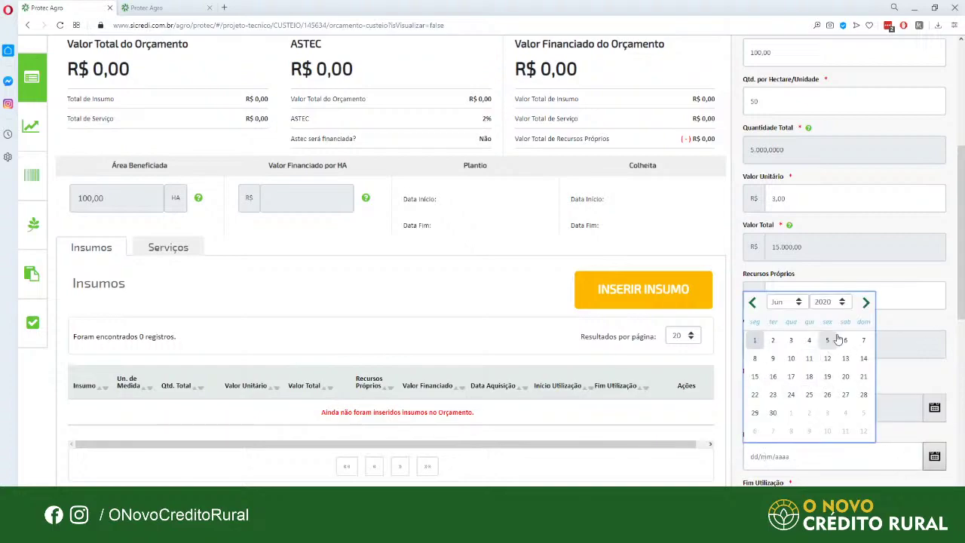
{"action": "left_click", "coordinate": [866, 303]}
{"action": "left_click", "coordinate": [865, 303]}
{"action": "left_click", "coordinate": [866, 303]}
{"action": "left_click", "coordinate": [865, 302]}
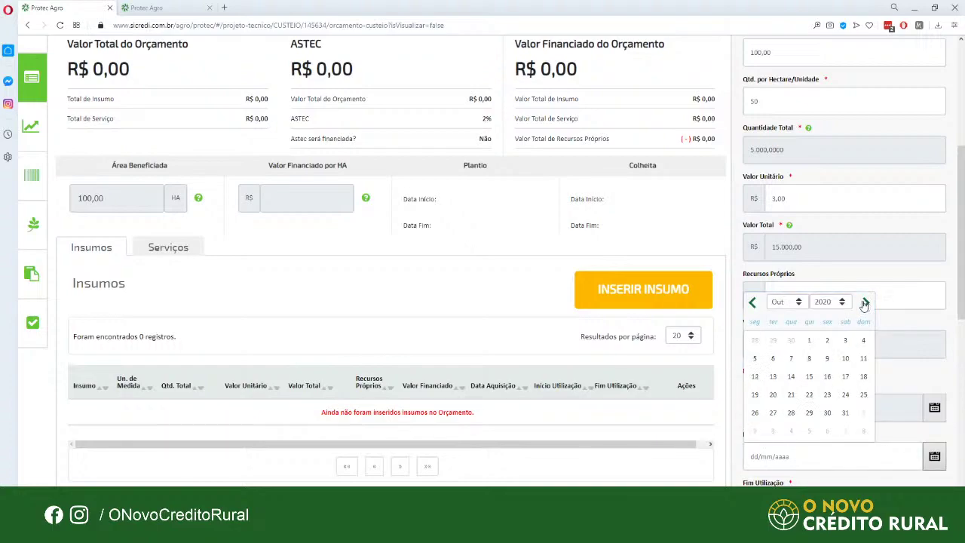
{"action": "left_click", "coordinate": [867, 303]}
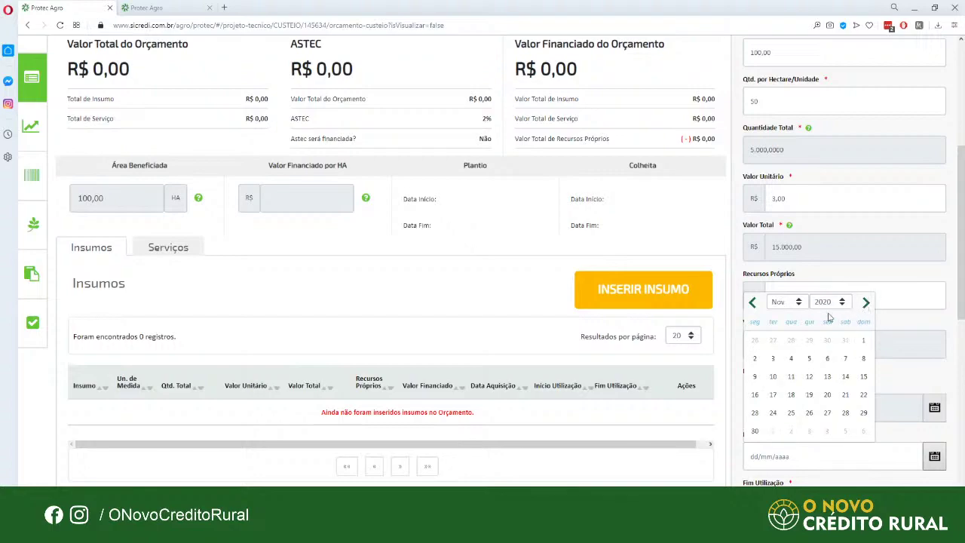
{"action": "left_click", "coordinate": [865, 302]}
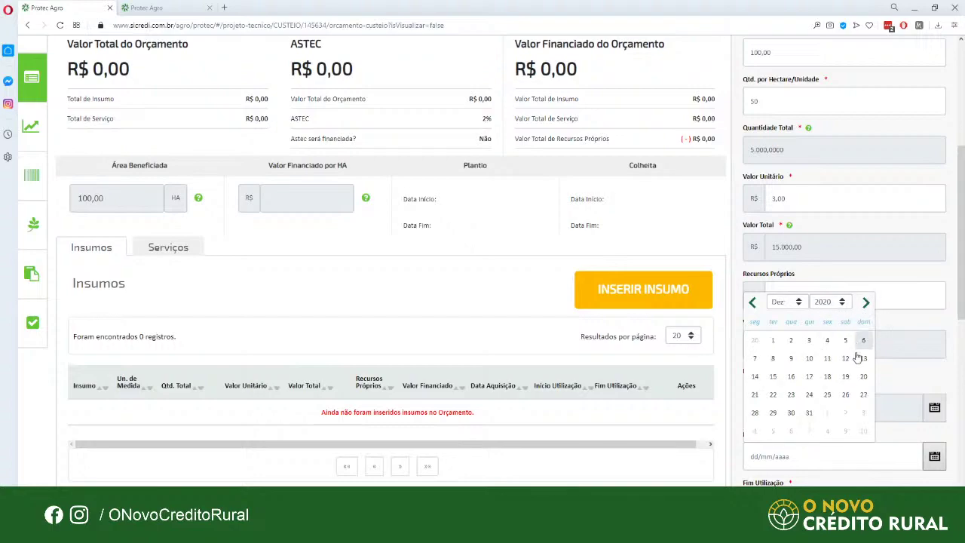
{"action": "scroll", "coordinate": [861, 369], "scroll_direction": "down", "scroll_amount": 1}
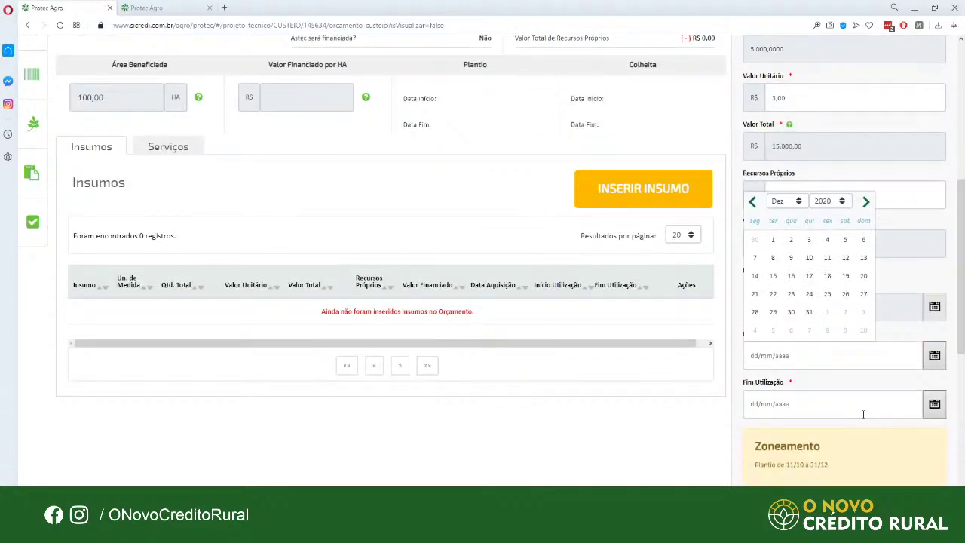
{"action": "left_click", "coordinate": [773, 240]}
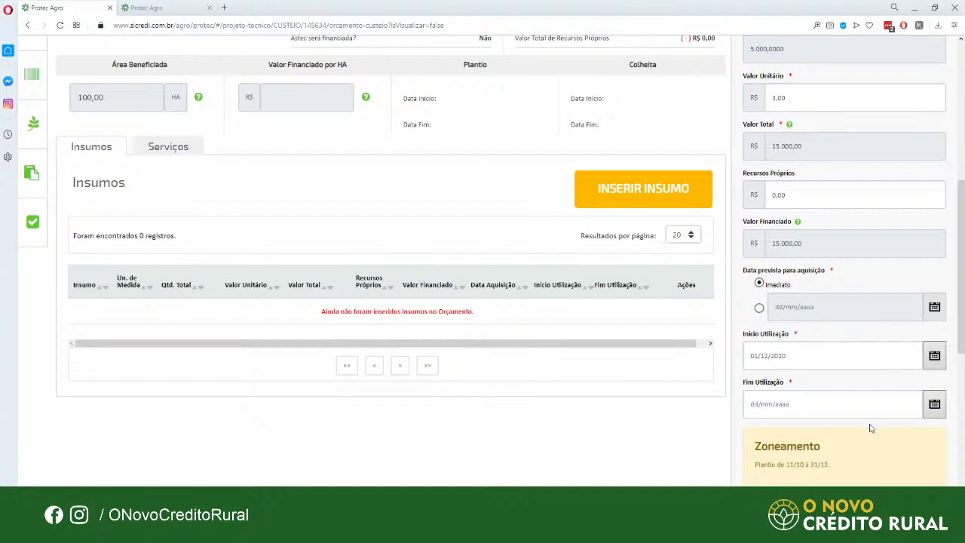
Set the seed's Fim Utilização date to 20/12/2020 and save the input to the budget
{"action": "left_click", "coordinate": [845, 407]}
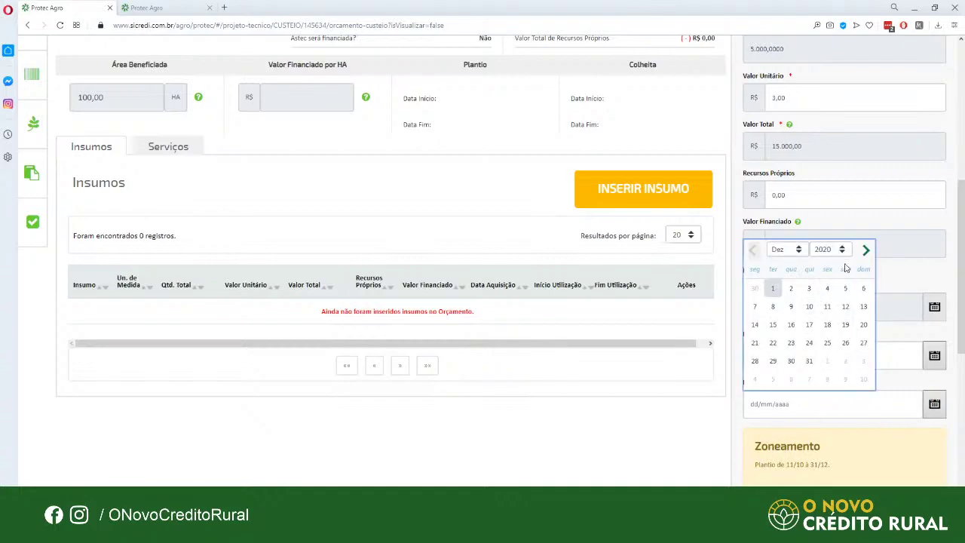
{"action": "left_click", "coordinate": [866, 250]}
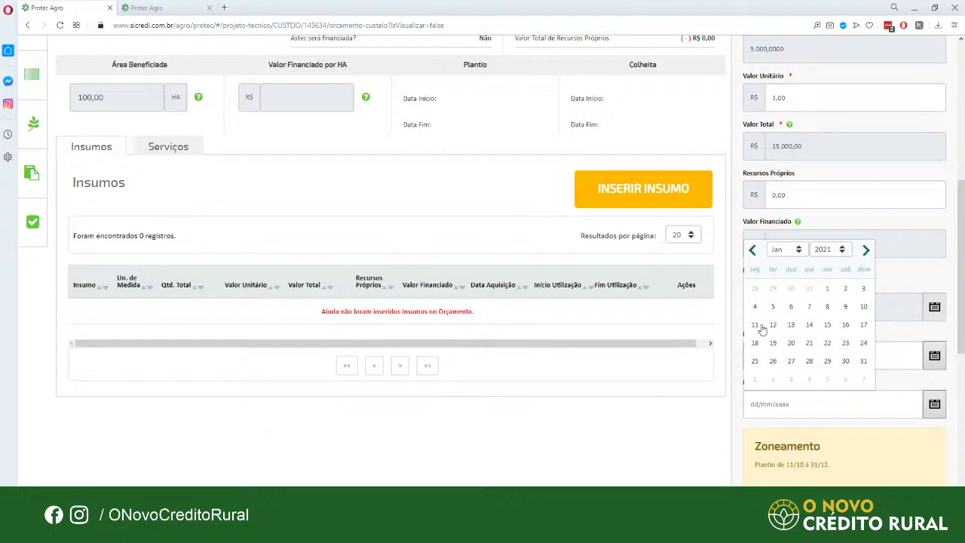
{"action": "left_click", "coordinate": [762, 329]}
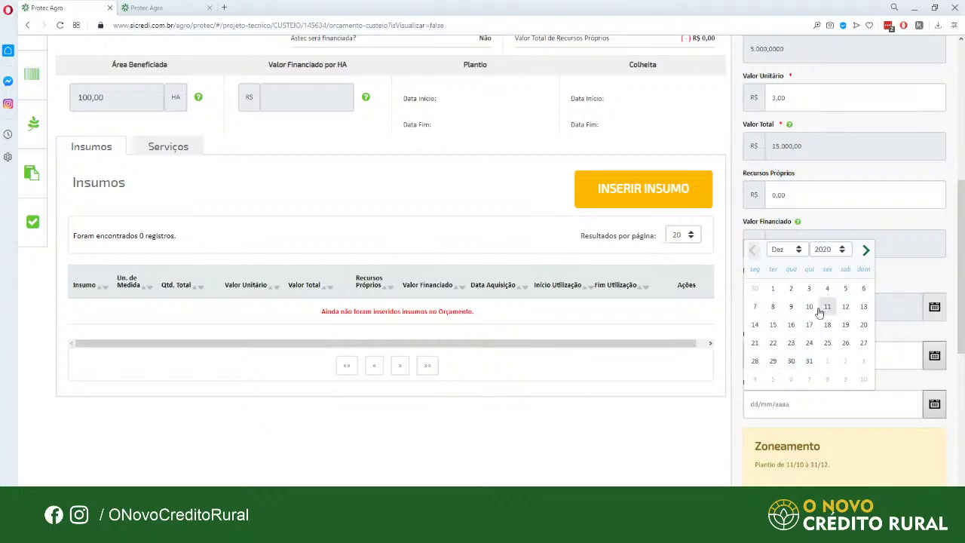
{"action": "left_click", "coordinate": [863, 324]}
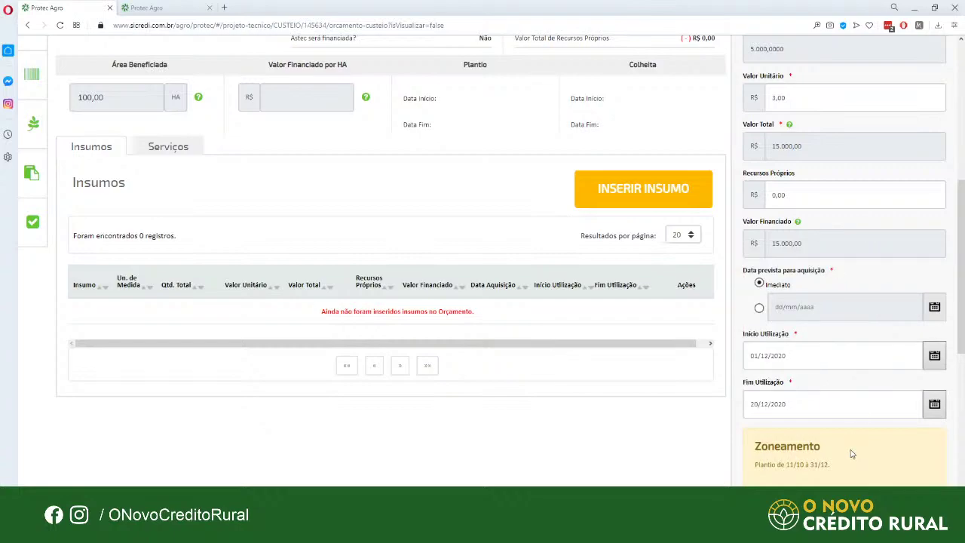
{"action": "scroll", "coordinate": [852, 454], "scroll_direction": "down", "scroll_amount": 2}
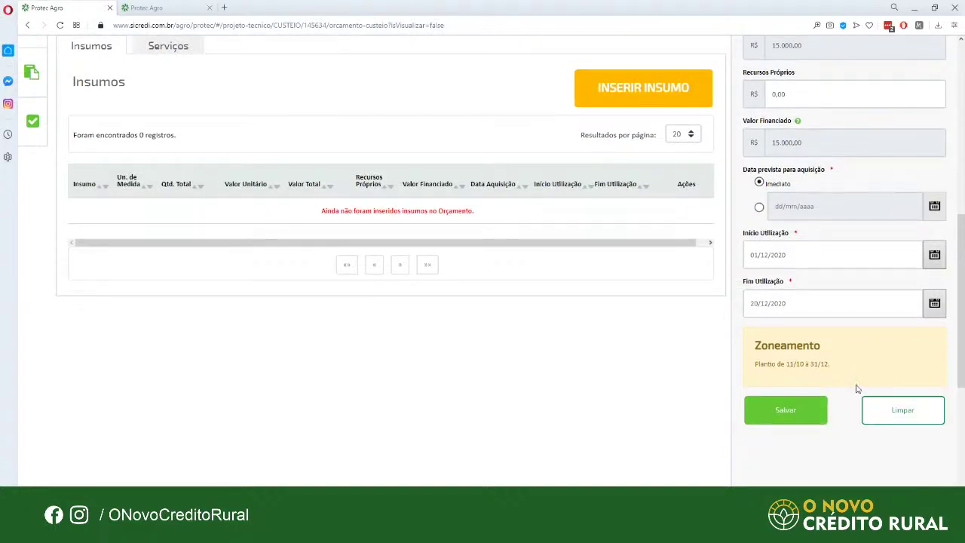
{"action": "scroll", "coordinate": [856, 389], "scroll_direction": "up", "scroll_amount": 2}
{"action": "scroll", "coordinate": [762, 400], "scroll_direction": "up", "scroll_amount": 1}
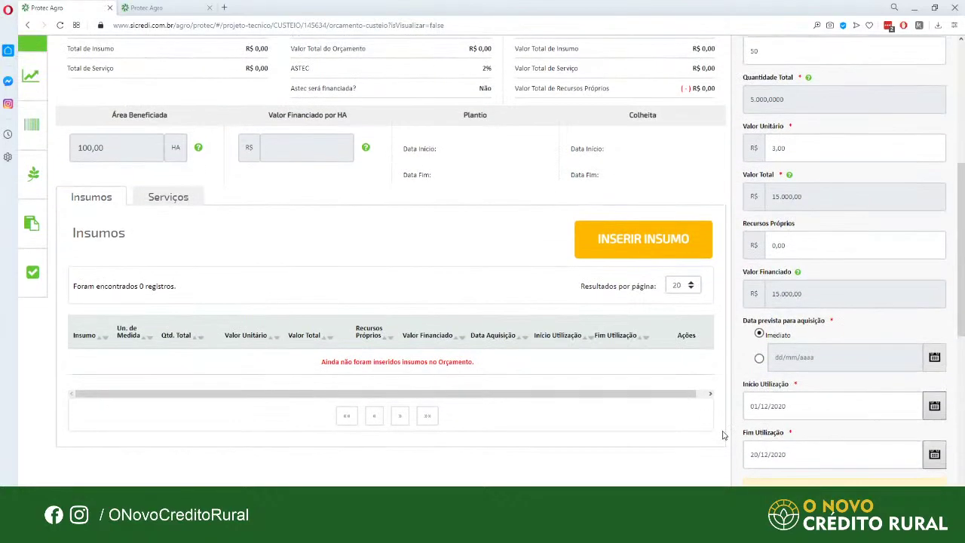
{"action": "scroll", "coordinate": [709, 445], "scroll_direction": "down", "scroll_amount": 1}
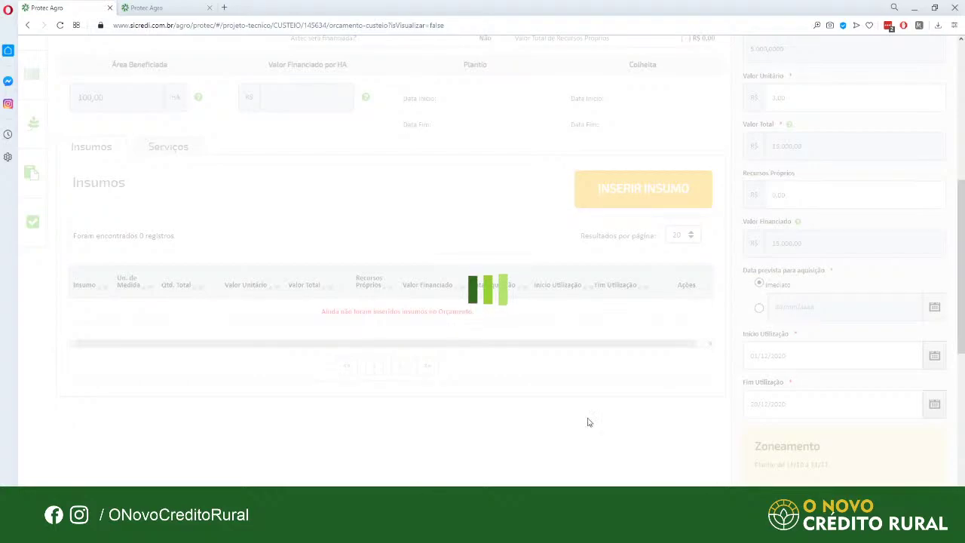
Examine the saved BMX Delta entry's total value and the updated budget, ASTEC and financed totals
{"action": "scroll", "coordinate": [592, 377], "scroll_direction": "down", "scroll_amount": 5}
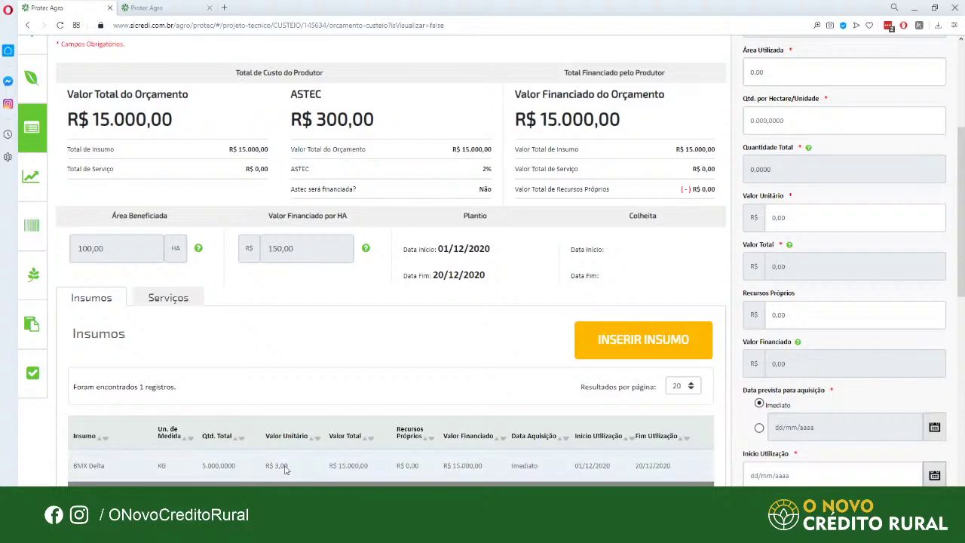
{"action": "left_click_drag", "start_coordinate": [337, 472], "coordinate": [377, 473]}
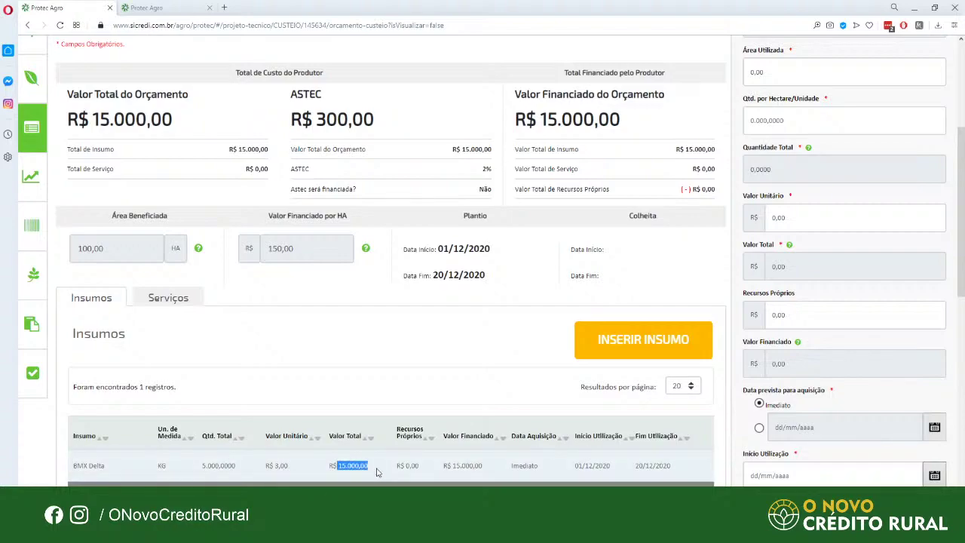
{"action": "left_click", "coordinate": [392, 415]}
{"action": "scroll", "coordinate": [664, 460], "scroll_direction": "up", "scroll_amount": 1}
{"action": "scroll", "coordinate": [664, 460], "scroll_direction": "down", "scroll_amount": 1}
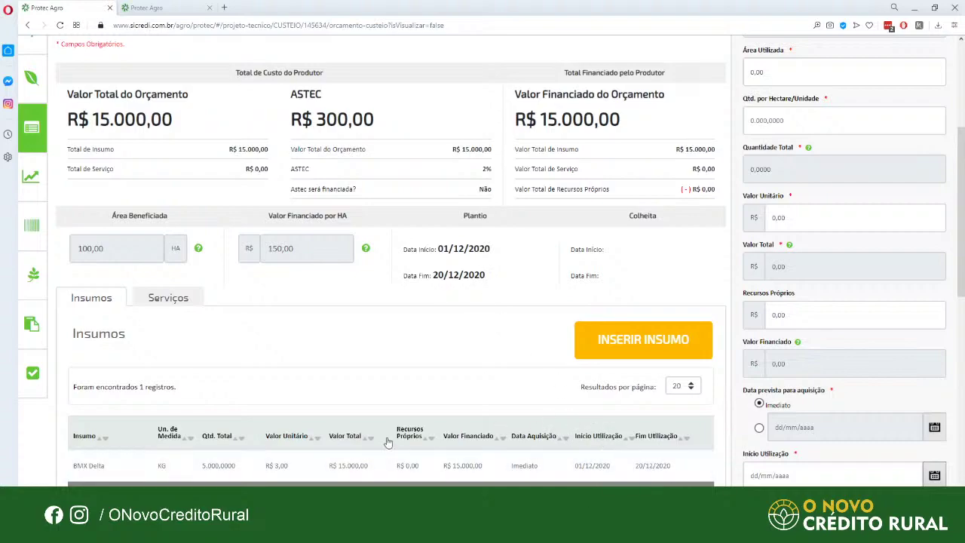
{"action": "scroll", "coordinate": [344, 378], "scroll_direction": "up", "scroll_amount": 2}
{"action": "scroll", "coordinate": [345, 378], "scroll_direction": "up", "scroll_amount": 2}
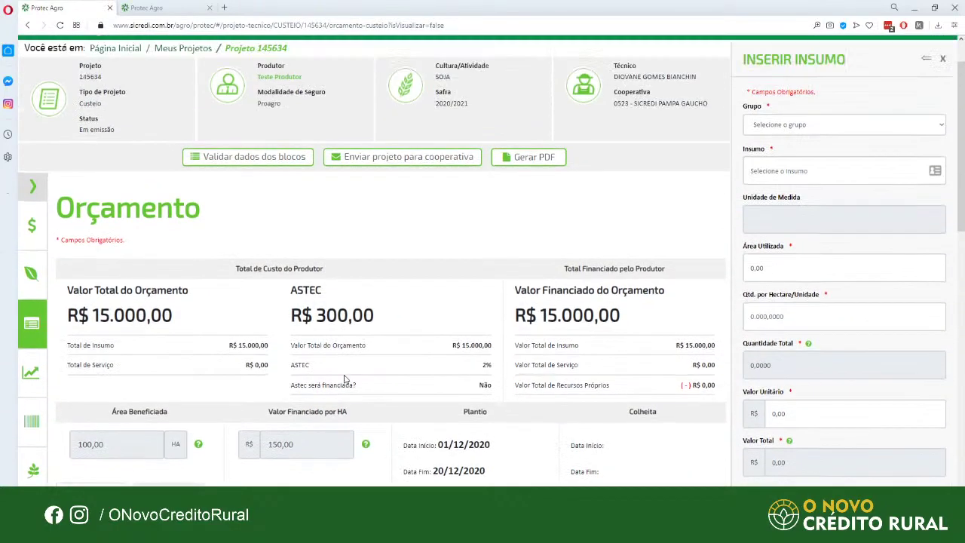
{"action": "scroll", "coordinate": [119, 347], "scroll_direction": "down", "scroll_amount": 2}
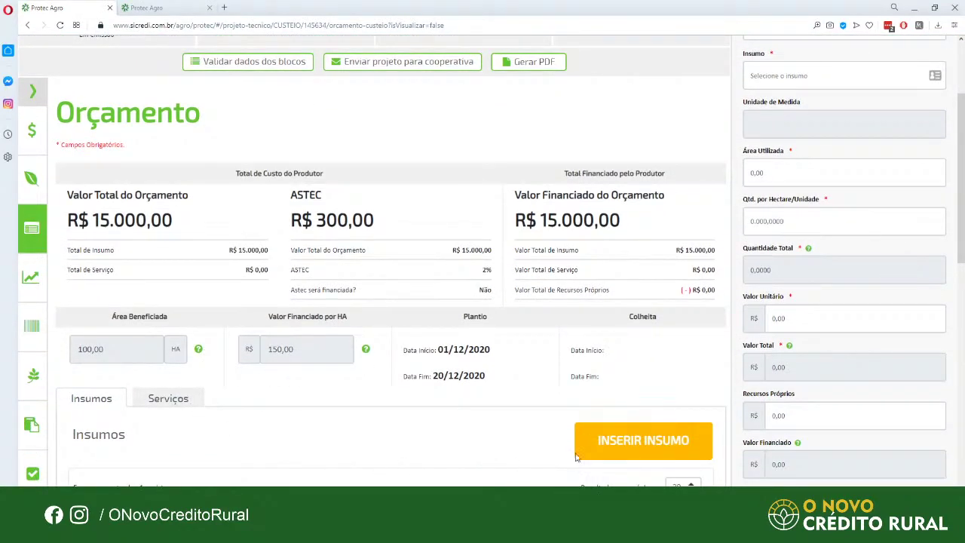
{"action": "scroll", "coordinate": [275, 402], "scroll_direction": "down", "scroll_amount": 2}
{"action": "scroll", "coordinate": [271, 402], "scroll_direction": "up", "scroll_amount": 2}
Start a new service entry in the budget's Serviços section
{"action": "left_click", "coordinate": [176, 409]}
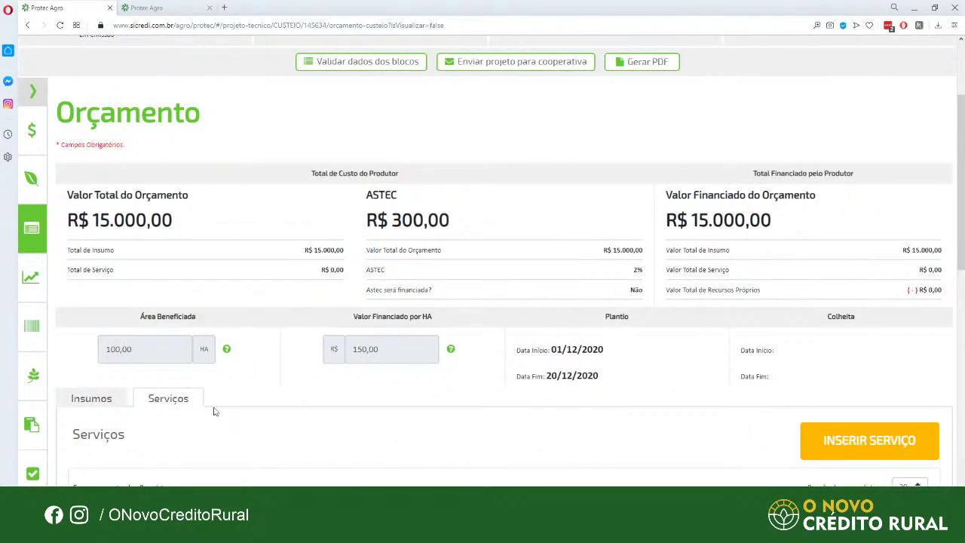
{"action": "scroll", "coordinate": [746, 410], "scroll_direction": "down", "scroll_amount": 3}
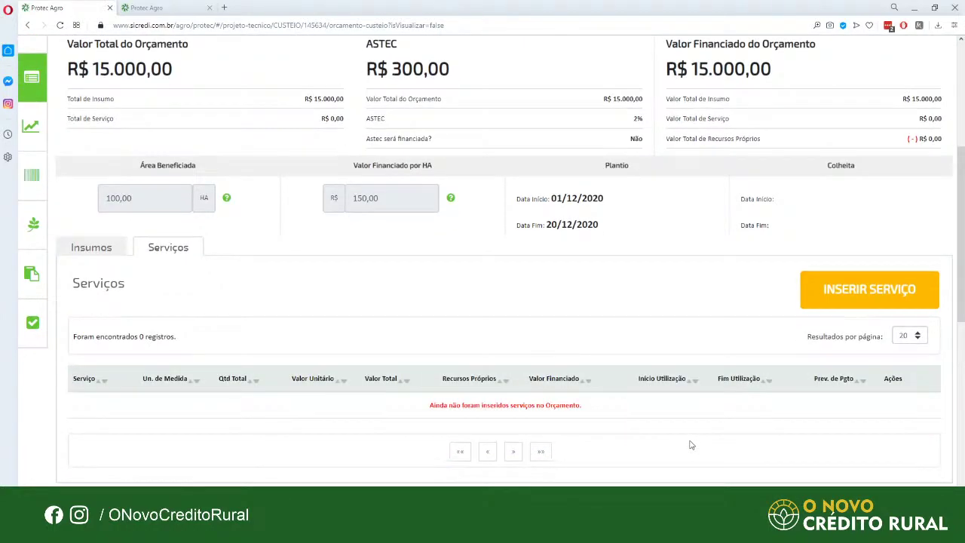
{"action": "left_click", "coordinate": [856, 295]}
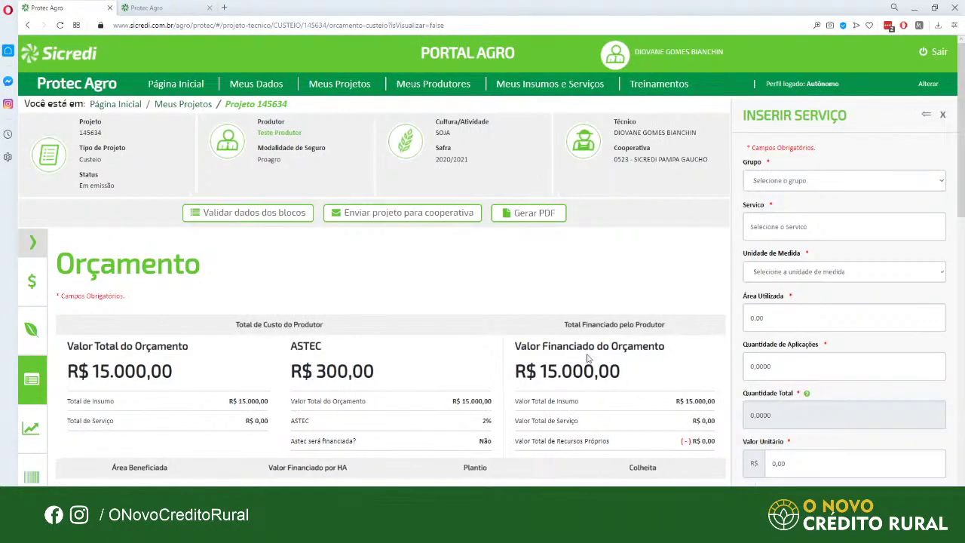
{"action": "scroll", "coordinate": [586, 355], "scroll_direction": "down", "scroll_amount": 2}
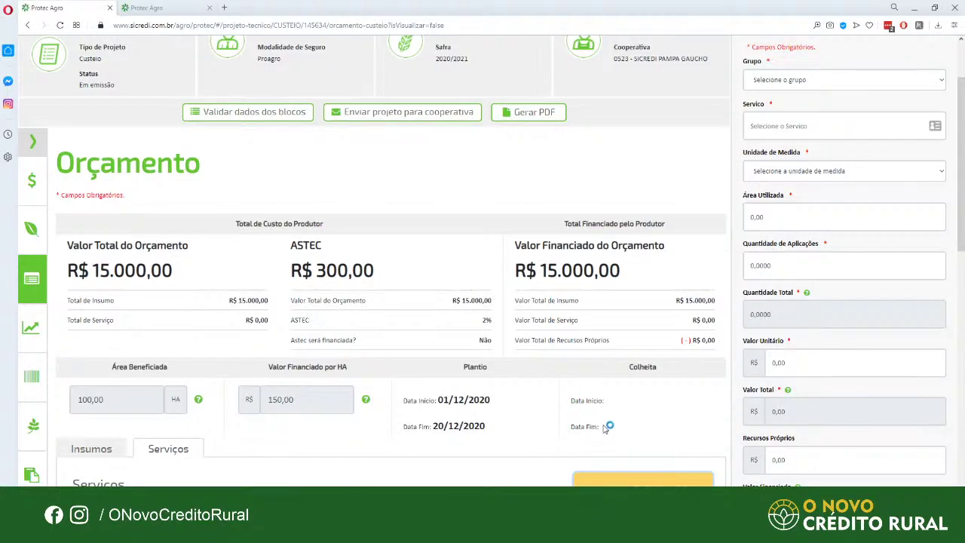
{"action": "scroll", "coordinate": [604, 436], "scroll_direction": "up", "scroll_amount": 1}
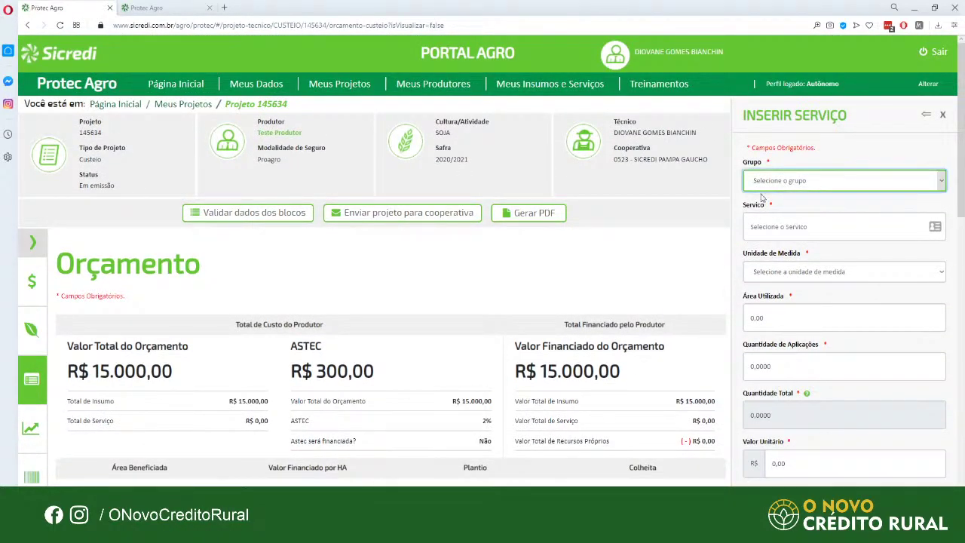
Choose the Colheita group, the Colheita service and Hectare as the unit of measure
{"action": "left_click", "coordinate": [797, 183]}
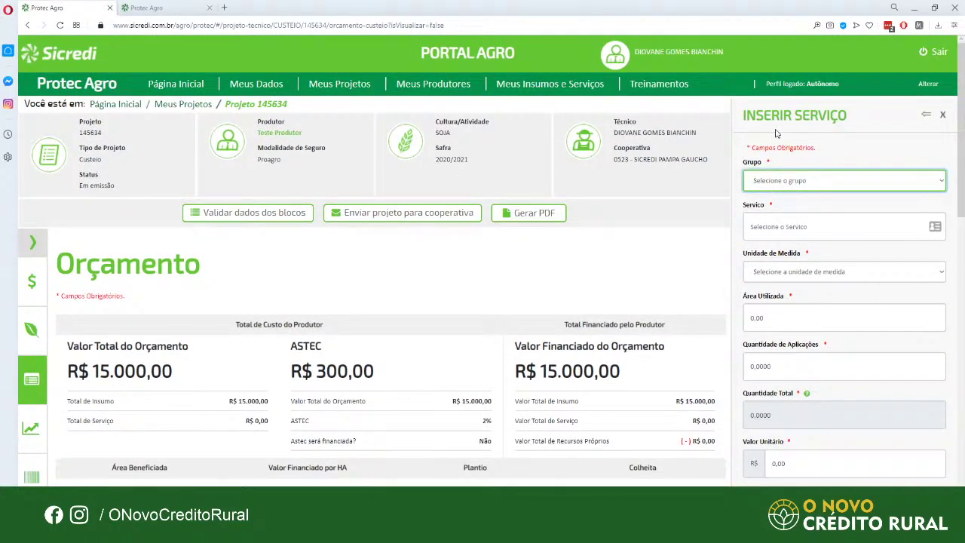
{"action": "left_click", "coordinate": [771, 213]}
{"action": "left_click", "coordinate": [779, 231]}
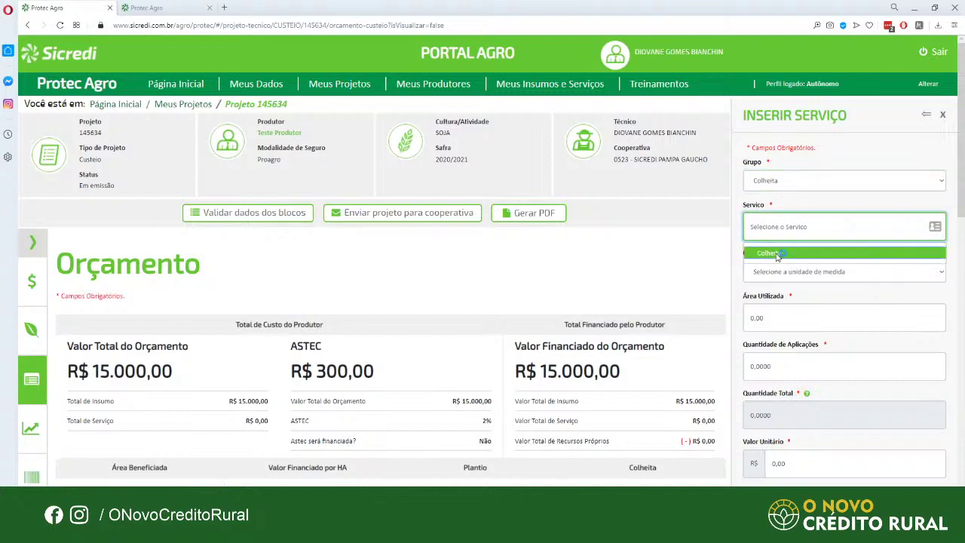
{"action": "left_click", "coordinate": [777, 254]}
{"action": "left_click", "coordinate": [792, 278]}
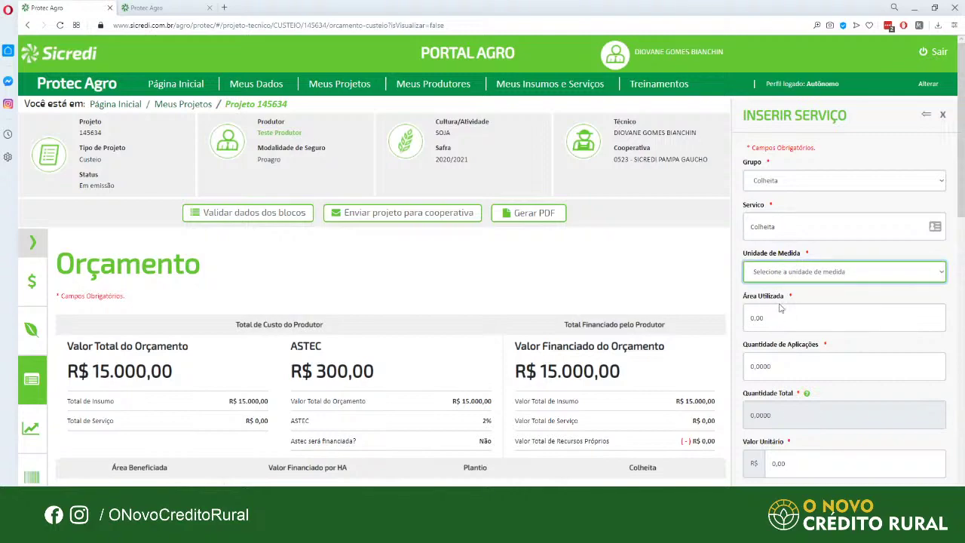
{"action": "left_click", "coordinate": [779, 306]}
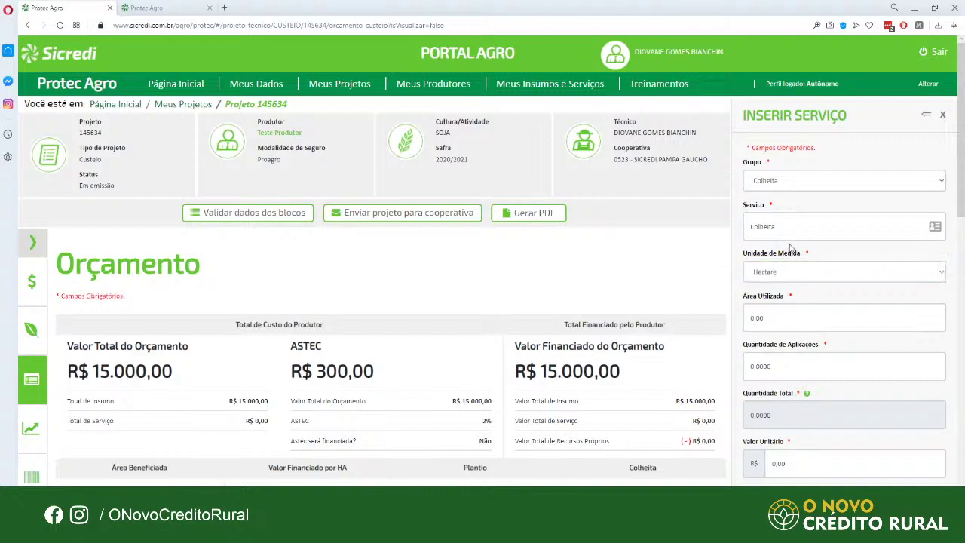
Set the service's Área Utilizada to 100,00 and the Quantidade de Aplicações to 1
{"action": "left_click", "coordinate": [757, 320]}
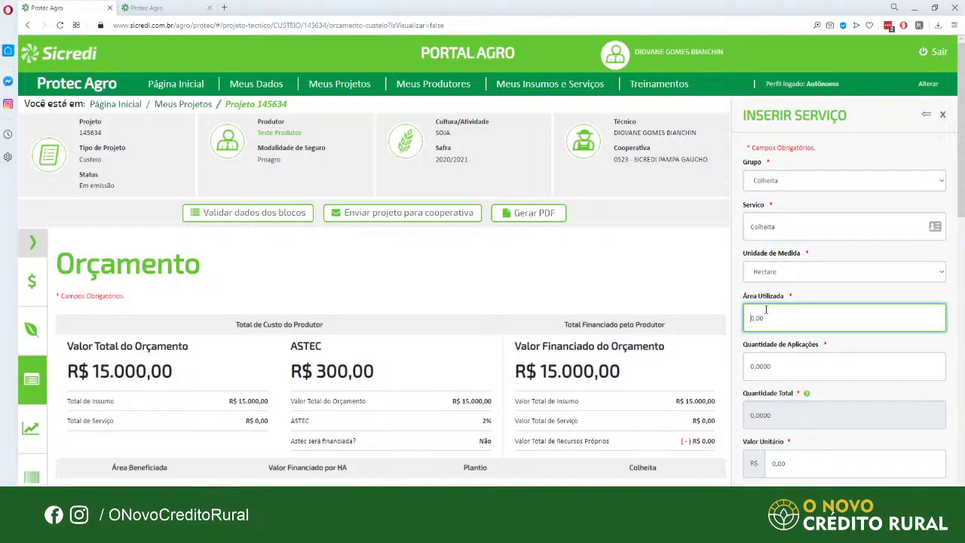
{"action": "type", "text": "1.00"}
{"action": "key", "text": "BackSpace"}
{"action": "left_click", "coordinate": [789, 368]}
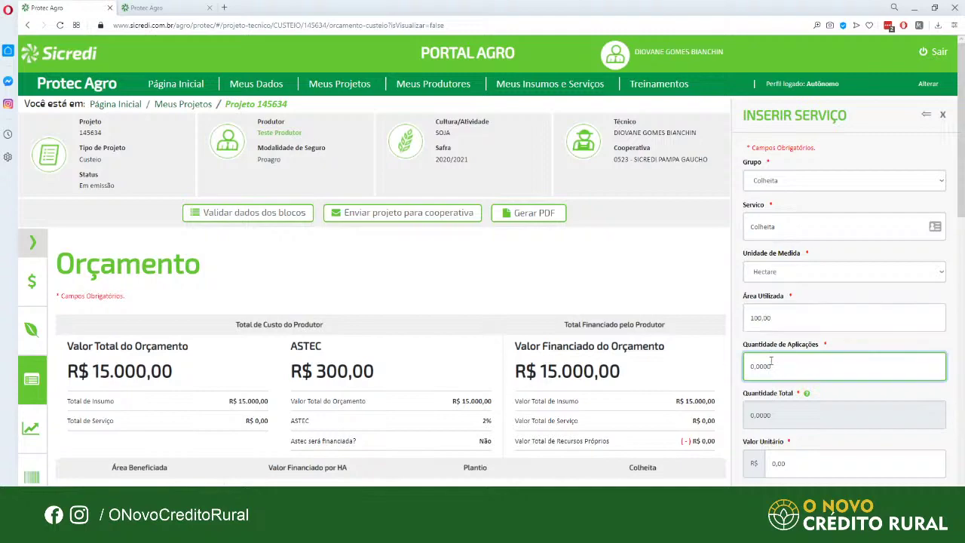
{"action": "left_click_drag", "start_coordinate": [777, 367], "coordinate": [745, 370]}
{"action": "scroll", "coordinate": [770, 364], "scroll_direction": "down", "scroll_amount": 1}
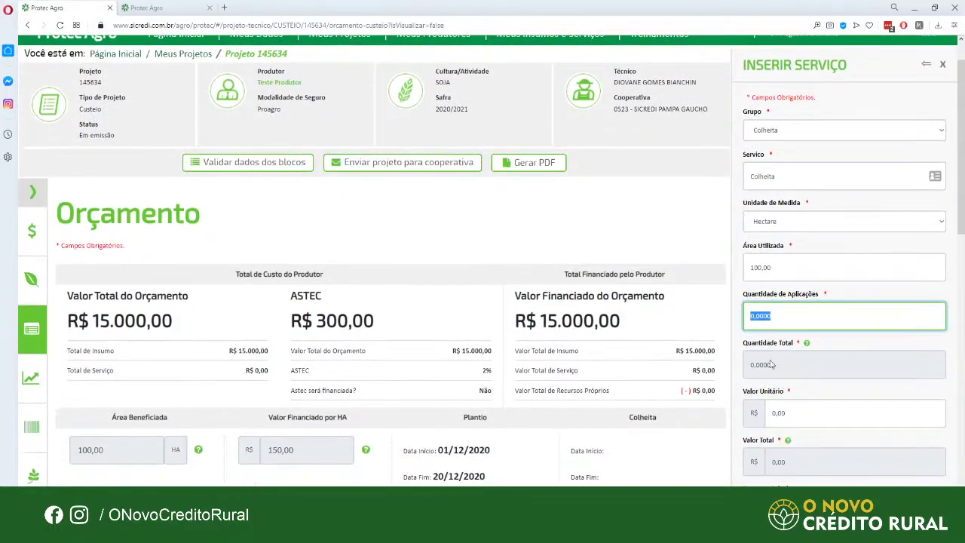
{"action": "left_click", "coordinate": [791, 315]}
{"action": "scroll", "coordinate": [787, 319], "scroll_direction": "down", "scroll_amount": 1}
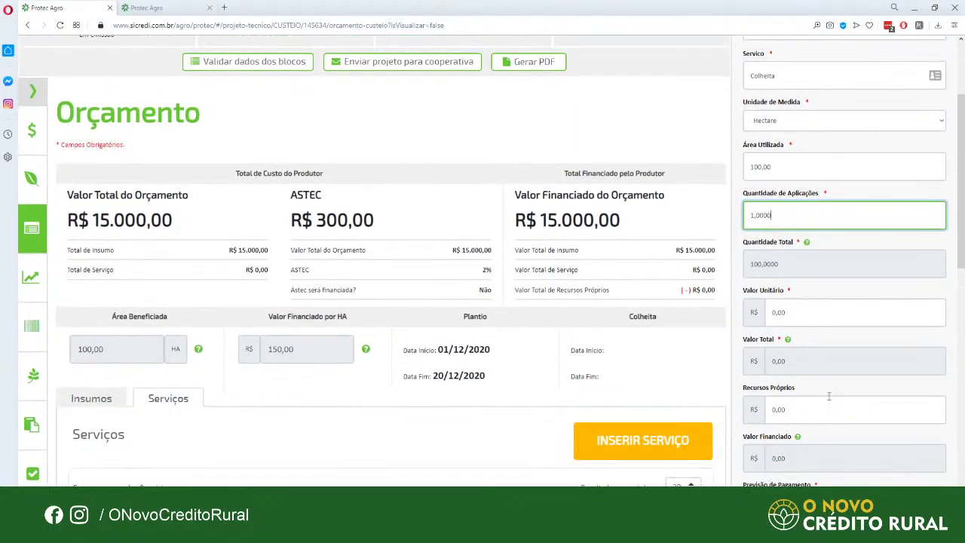
Set the harvest service's Valor Unitário to R$ 200,00
{"action": "left_click", "coordinate": [777, 315]}
{"action": "double_click", "coordinate": [776, 315]}
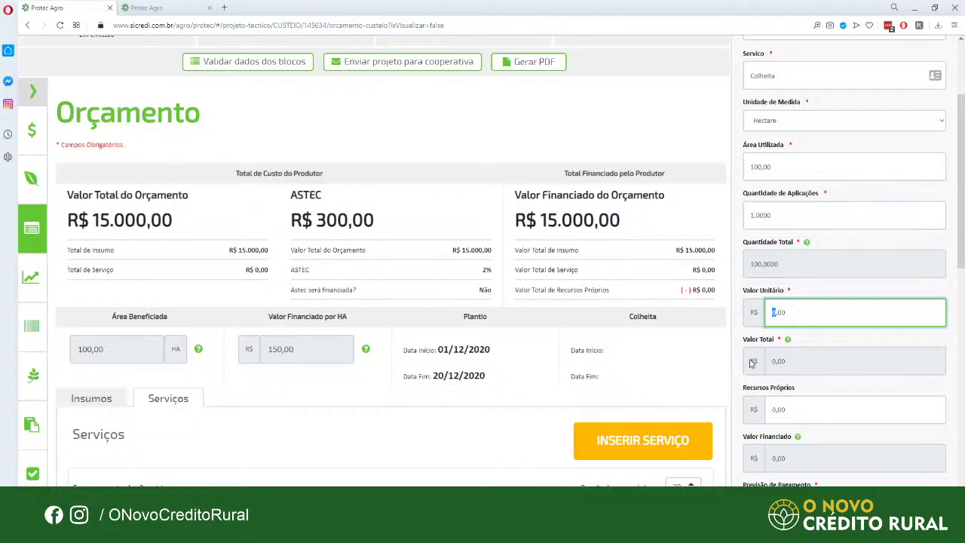
{"action": "type", "text": "20.00"}
{"action": "type", "text": "0"}
{"action": "key", "text": "BackSpace"}
{"action": "key", "text": "BackSpace"}
{"action": "key", "text": "BackSpace"}
{"action": "key", "text": "BackSpace"}
{"action": "key", "text": "BackSpace"}
{"action": "key", "text": "BackSpace"}
{"action": "key", "text": "BackSpace"}
{"action": "type", "text": "2,00"}
{"action": "scroll", "coordinate": [788, 429], "scroll_direction": "down", "scroll_amount": 1}
{"action": "key", "text": "Tab"}
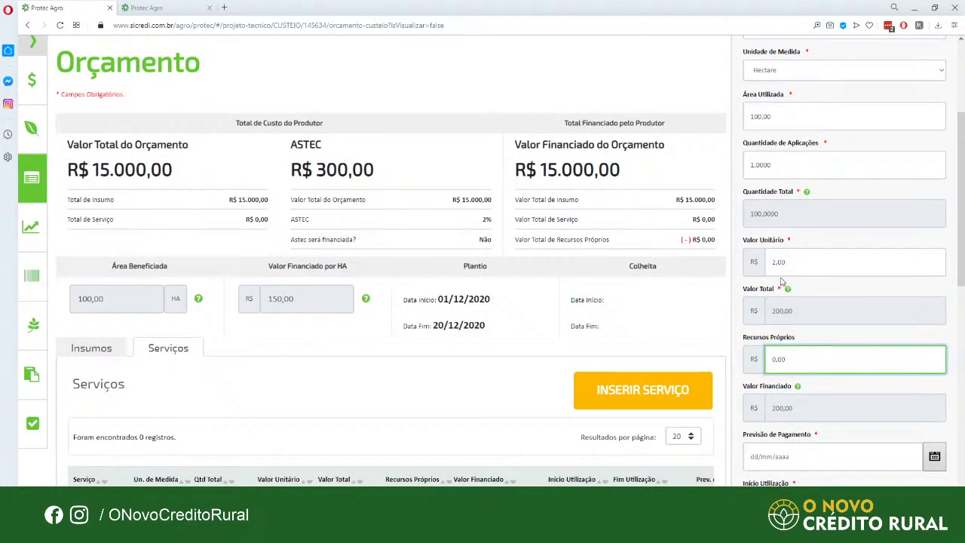
{"action": "left_click", "coordinate": [777, 262]}
{"action": "type", "text": "00"}
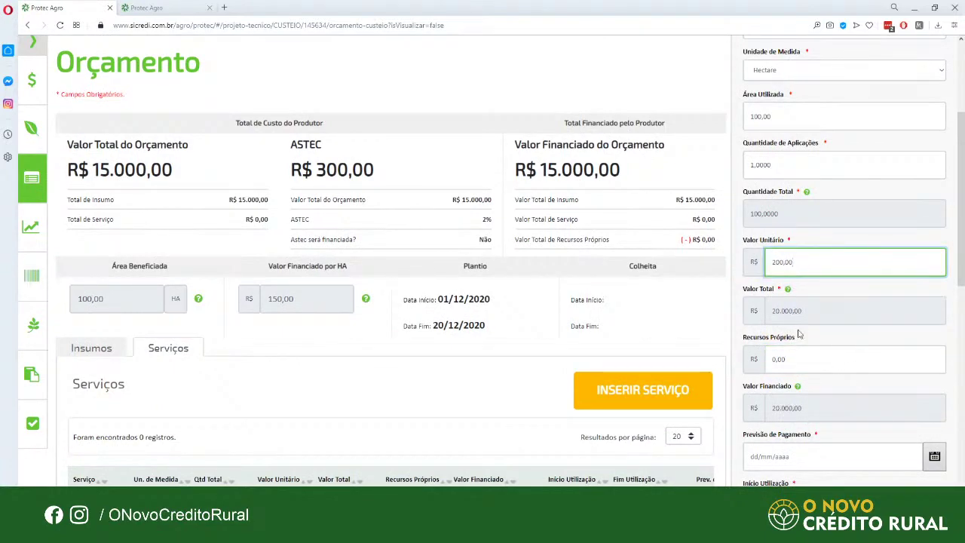
{"action": "key", "text": "Tab"}
{"action": "scroll", "coordinate": [801, 411], "scroll_direction": "up", "scroll_amount": 2}
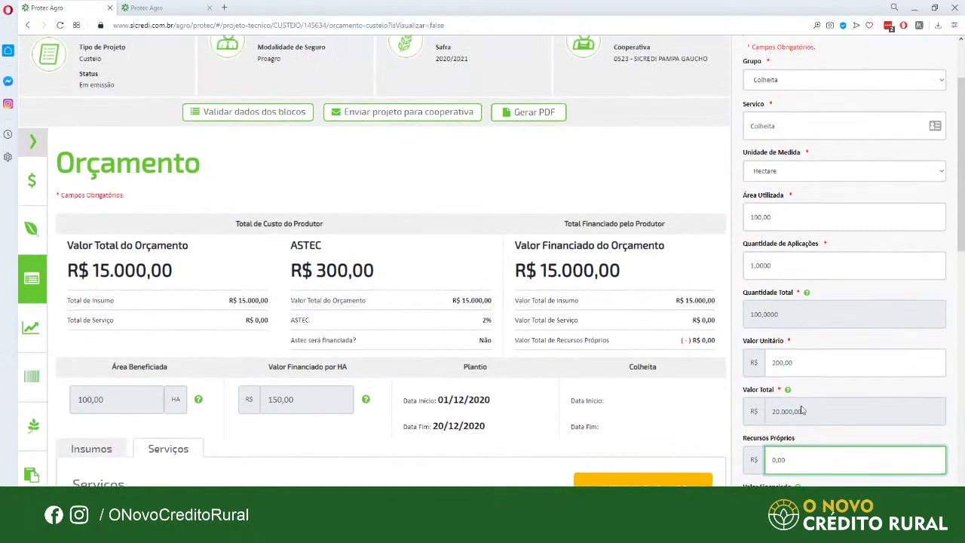
Set the harvest service's Previsão de Pagamento to 30/04/2021
{"action": "scroll", "coordinate": [801, 411], "scroll_direction": "up", "scroll_amount": 2}
{"action": "scroll", "coordinate": [843, 376], "scroll_direction": "down", "scroll_amount": 4}
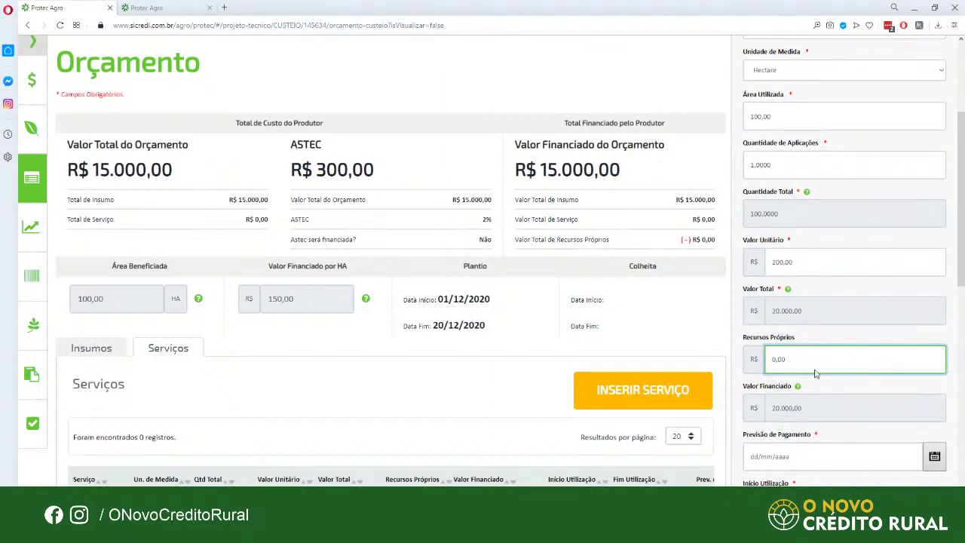
{"action": "scroll", "coordinate": [825, 359], "scroll_direction": "down", "scroll_amount": 3}
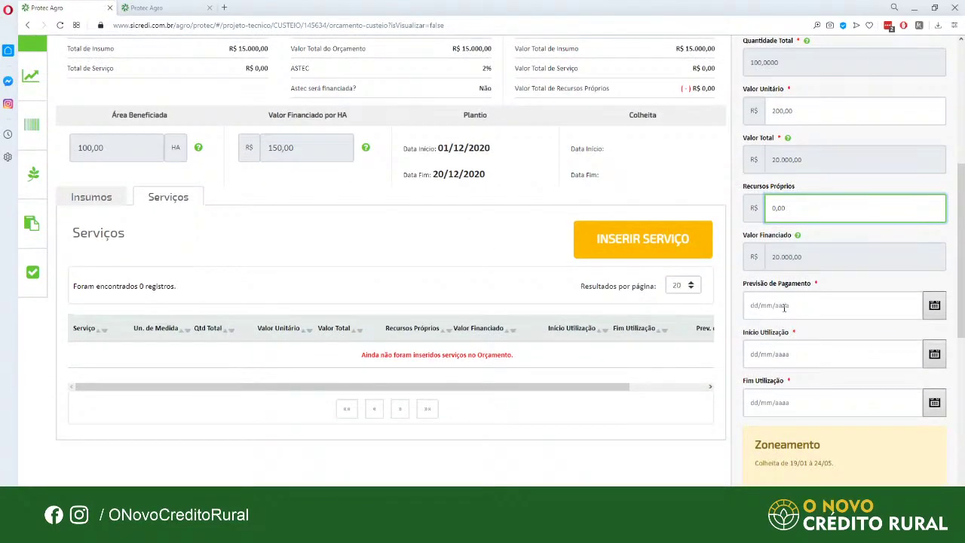
{"action": "left_click", "coordinate": [932, 305]}
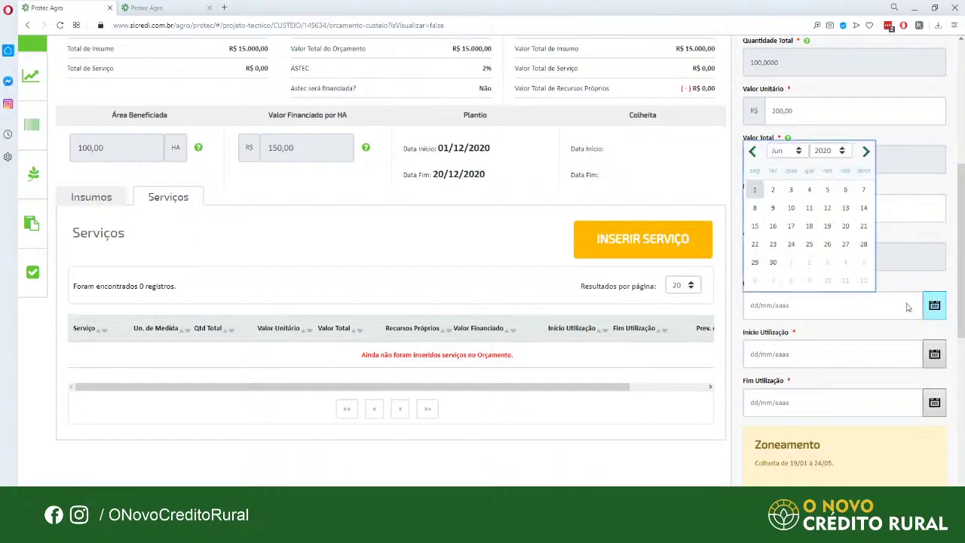
{"action": "left_click", "coordinate": [866, 152]}
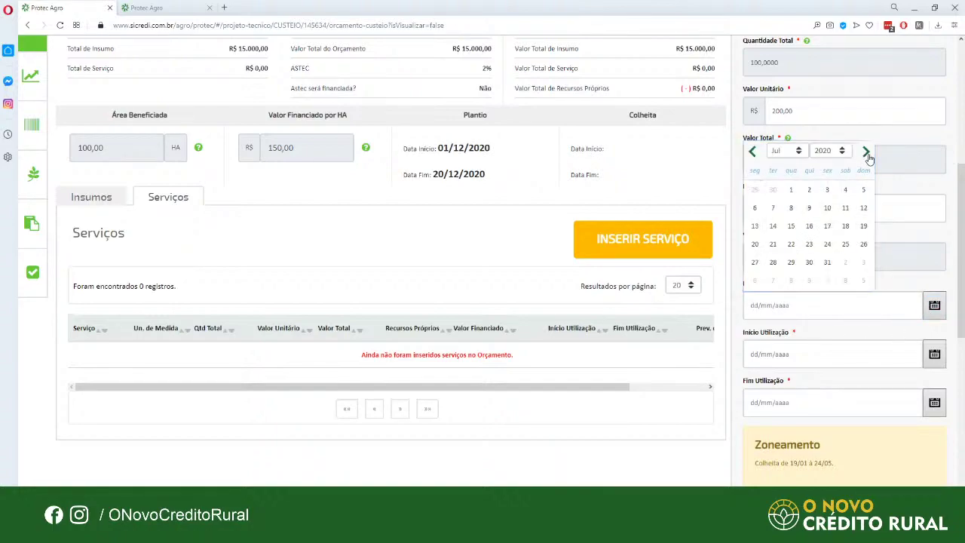
{"action": "left_click", "coordinate": [867, 153]}
{"action": "left_click", "coordinate": [868, 153]}
{"action": "left_click", "coordinate": [867, 153]}
{"action": "left_click", "coordinate": [867, 153]}
{"action": "left_click", "coordinate": [867, 153]}
{"action": "left_click", "coordinate": [867, 153]}
{"action": "left_click", "coordinate": [867, 153]}
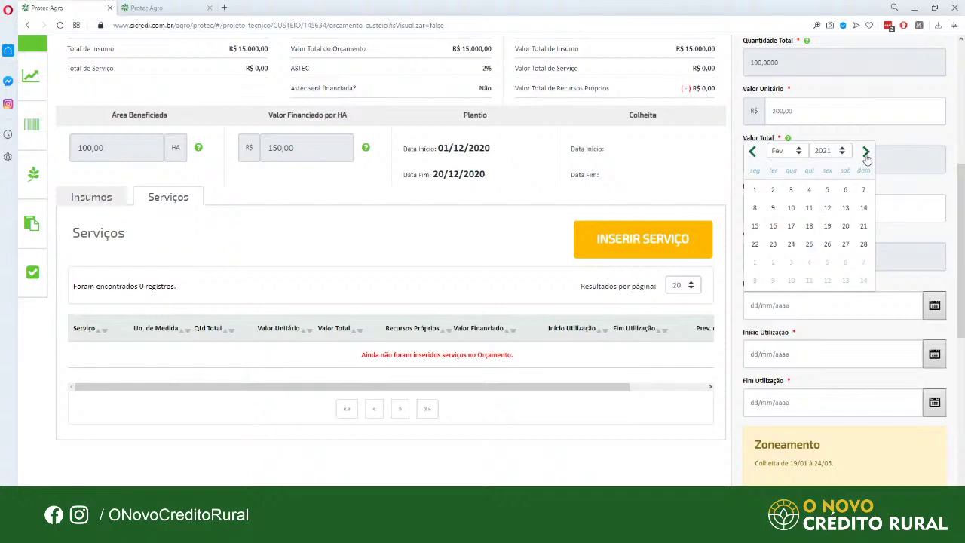
{"action": "left_click", "coordinate": [867, 153]}
{"action": "left_click", "coordinate": [867, 153]}
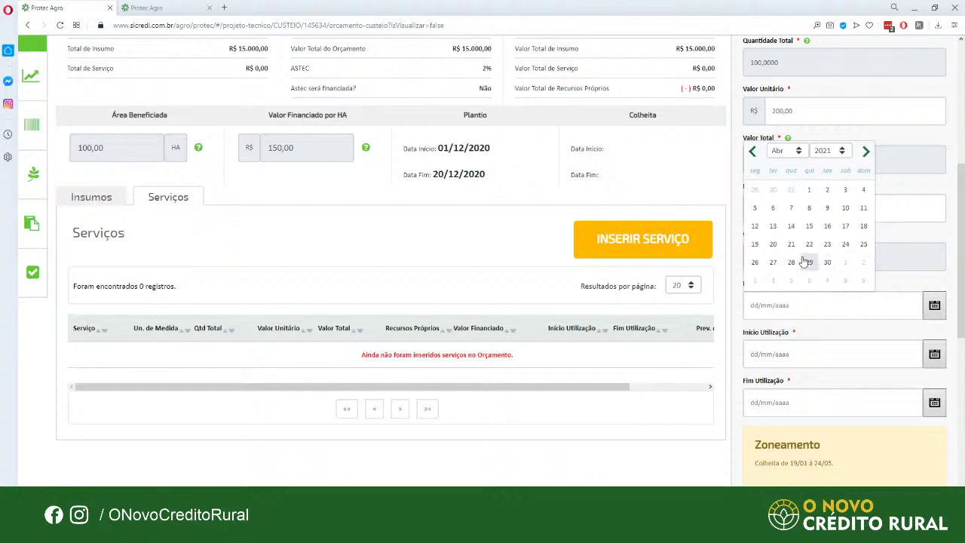
{"action": "left_click", "coordinate": [827, 261]}
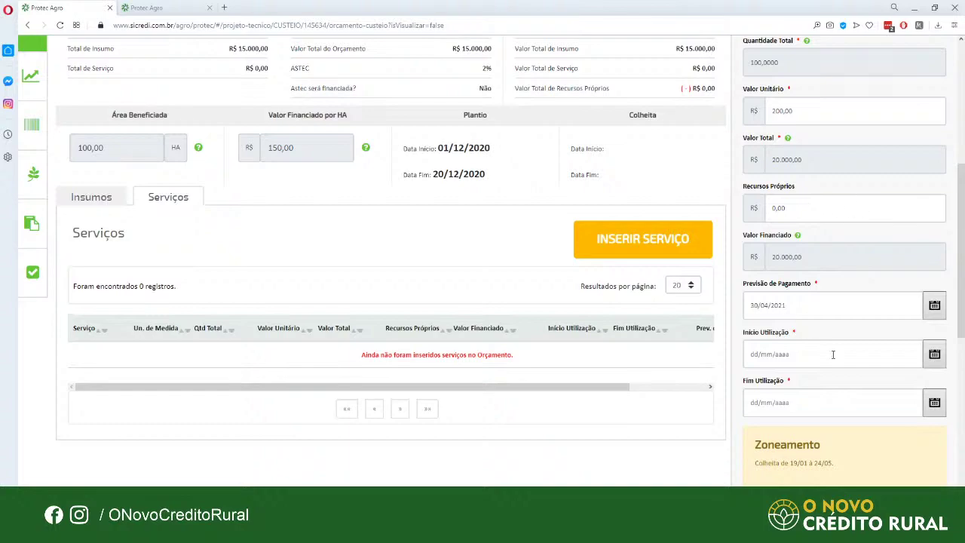
{"action": "left_click", "coordinate": [790, 207]}
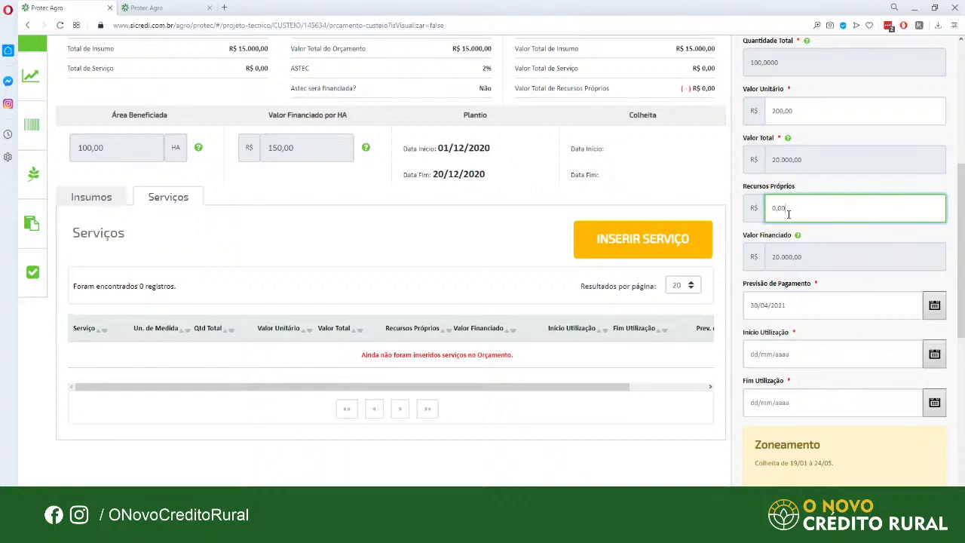
{"action": "scroll", "coordinate": [789, 207], "scroll_direction": "up", "scroll_amount": 2}
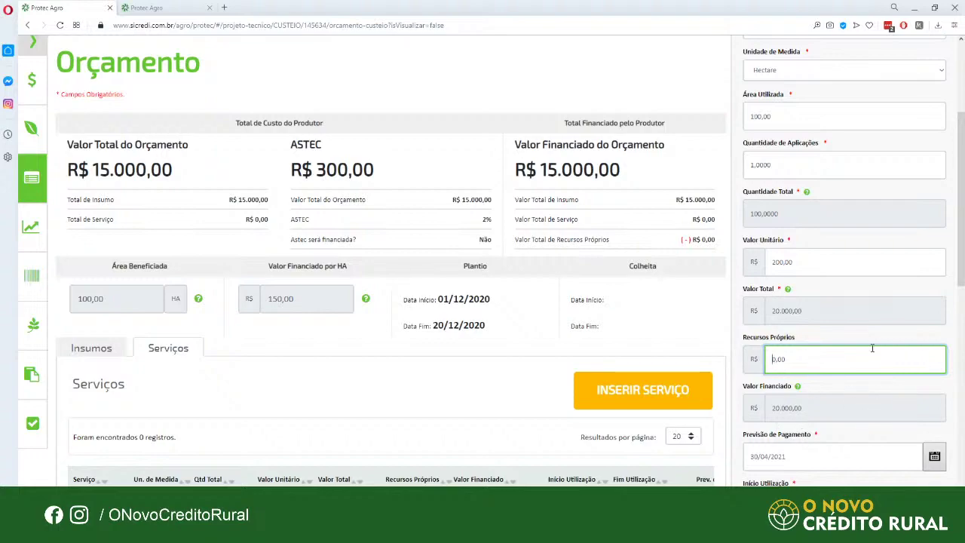
{"action": "scroll", "coordinate": [830, 370], "scroll_direction": "down", "scroll_amount": 1}
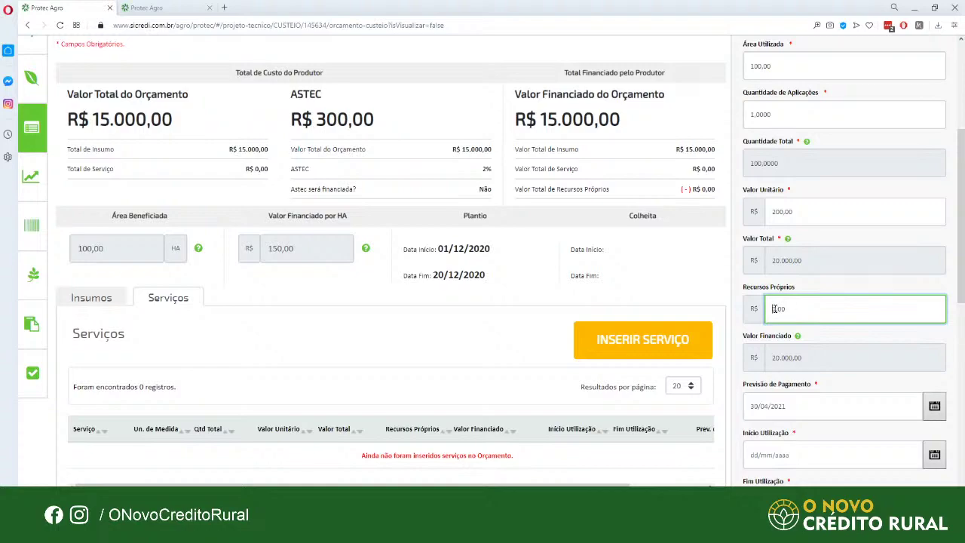
Set the harvest service's Início Utilização to 15/04/2021
{"action": "scroll", "coordinate": [775, 309], "scroll_direction": "down", "scroll_amount": 3}
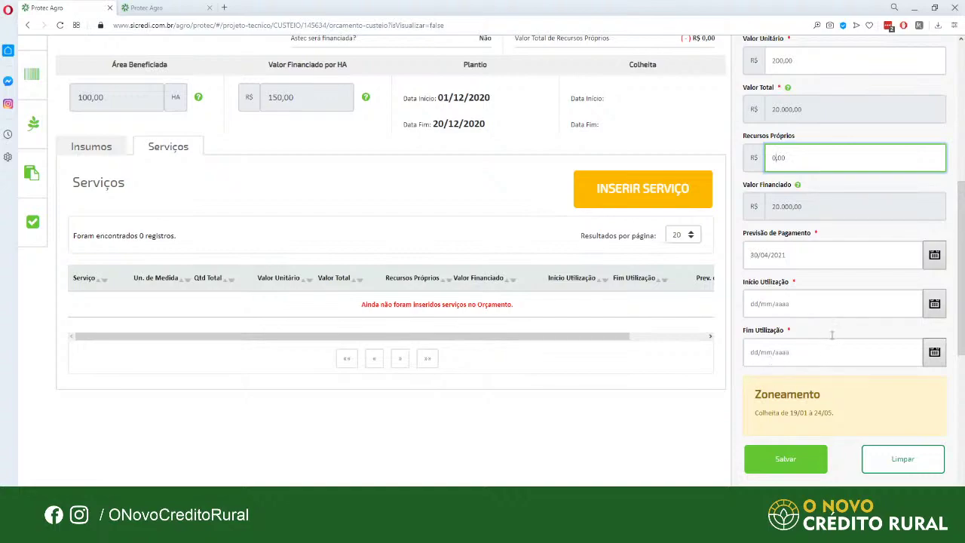
{"action": "left_click", "coordinate": [935, 305]}
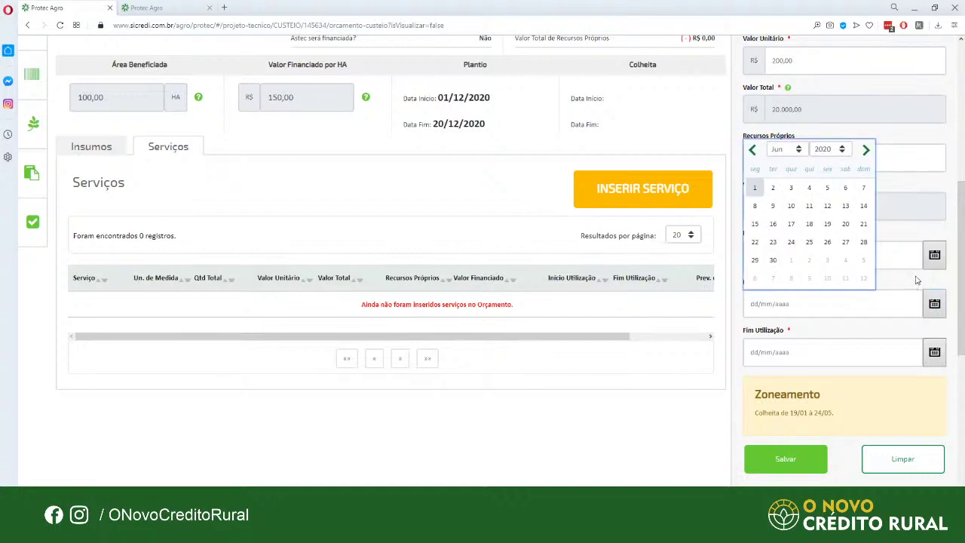
{"action": "left_click", "coordinate": [864, 302]}
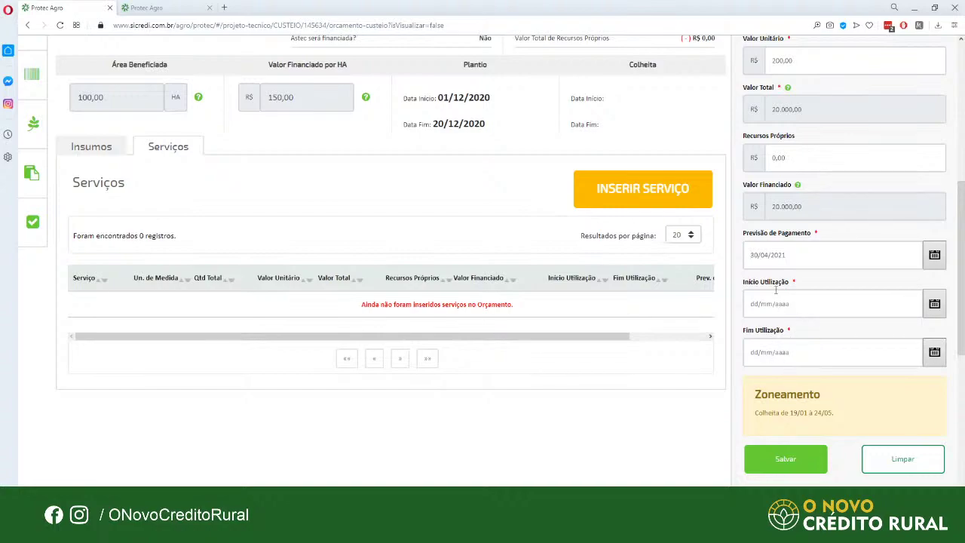
{"action": "left_click", "coordinate": [935, 304]}
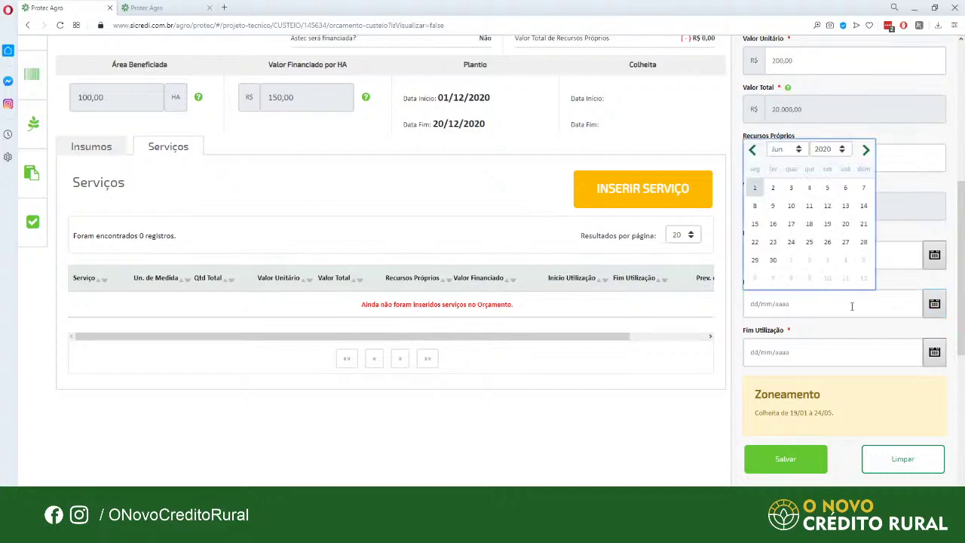
{"action": "left_click", "coordinate": [866, 151]}
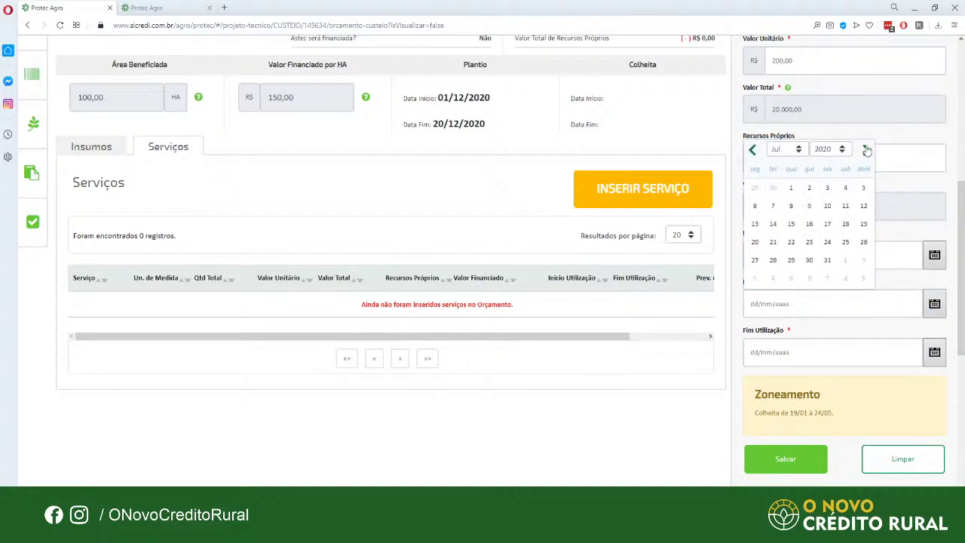
{"action": "left_click", "coordinate": [866, 151]}
{"action": "left_click", "coordinate": [867, 150]}
{"action": "left_click", "coordinate": [867, 151]}
{"action": "left_click", "coordinate": [866, 151]}
{"action": "left_click", "coordinate": [867, 151]}
{"action": "left_click", "coordinate": [867, 152]}
{"action": "left_click", "coordinate": [867, 152]}
{"action": "left_click", "coordinate": [866, 152]}
{"action": "left_click", "coordinate": [865, 152]}
{"action": "left_click", "coordinate": [809, 227]}
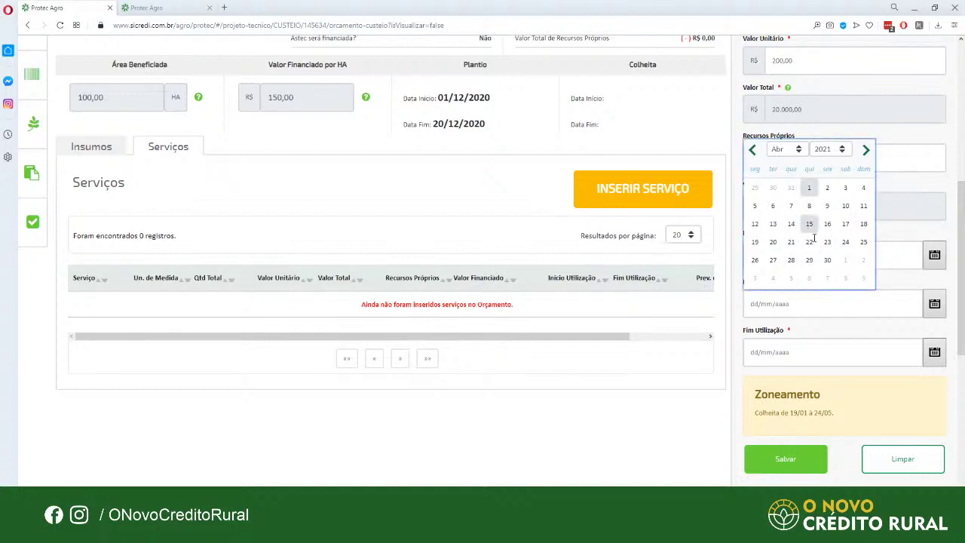
Set the harvest service's Fim Utilização to 30/04/2021, within the Zoneamento harvest window, and save the service
{"action": "left_click", "coordinate": [935, 351]}
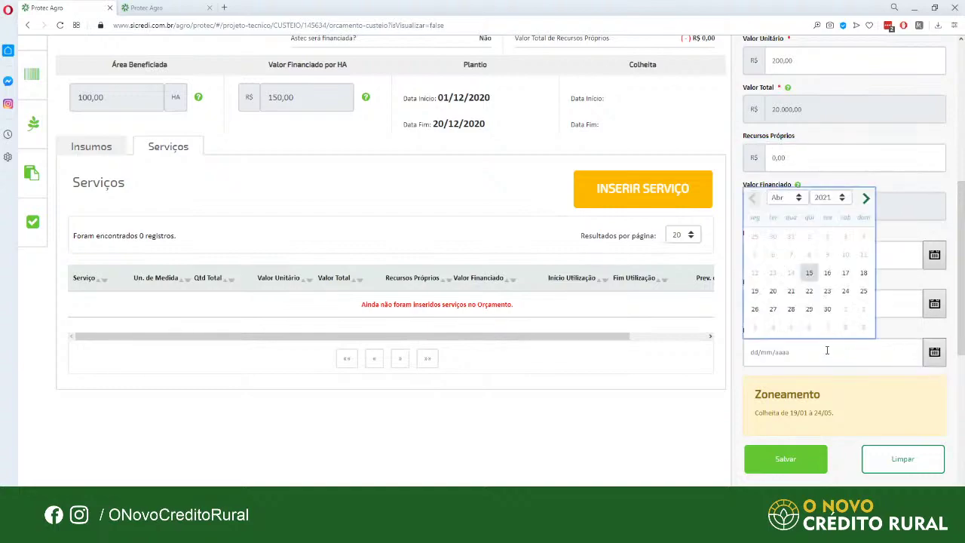
{"action": "left_click", "coordinate": [827, 310]}
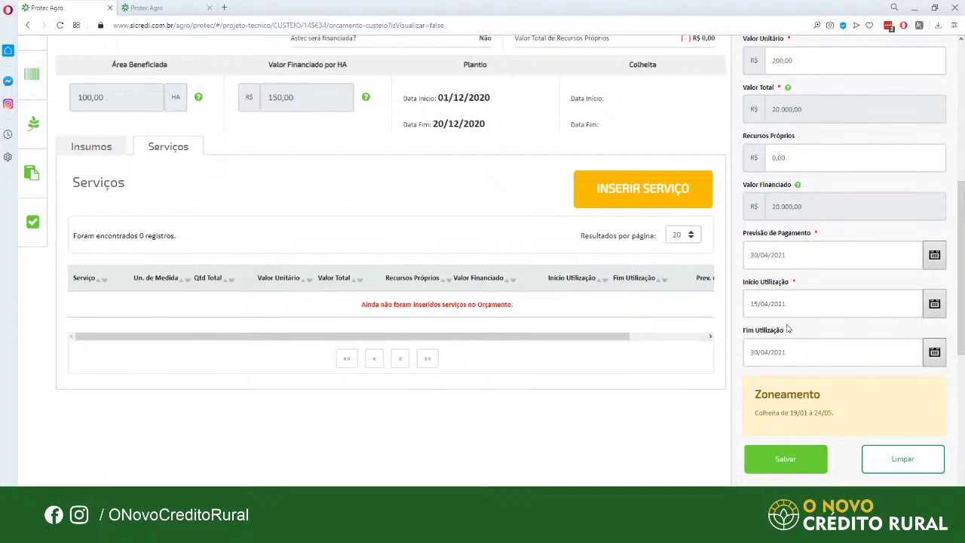
{"action": "scroll", "coordinate": [835, 391], "scroll_direction": "down", "scroll_amount": 2}
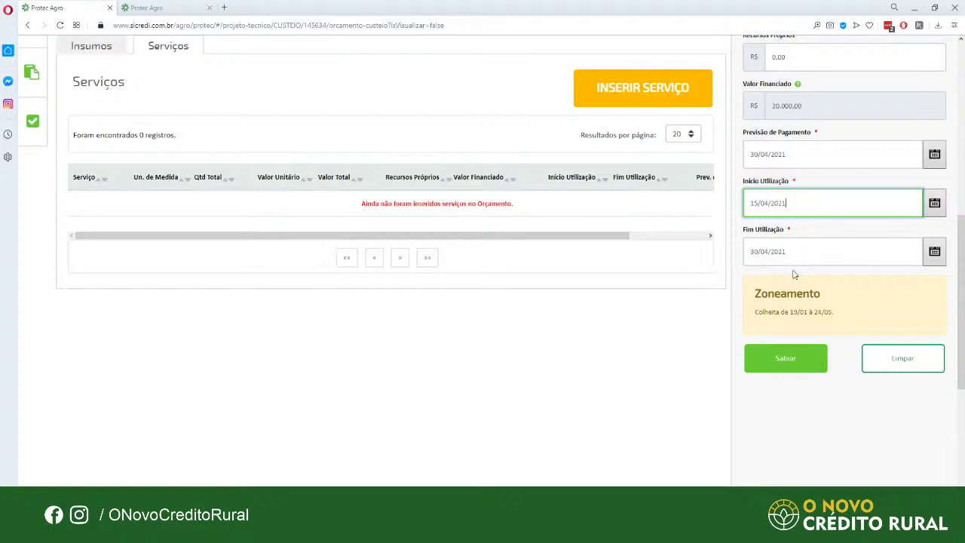
{"action": "left_click", "coordinate": [847, 351]}
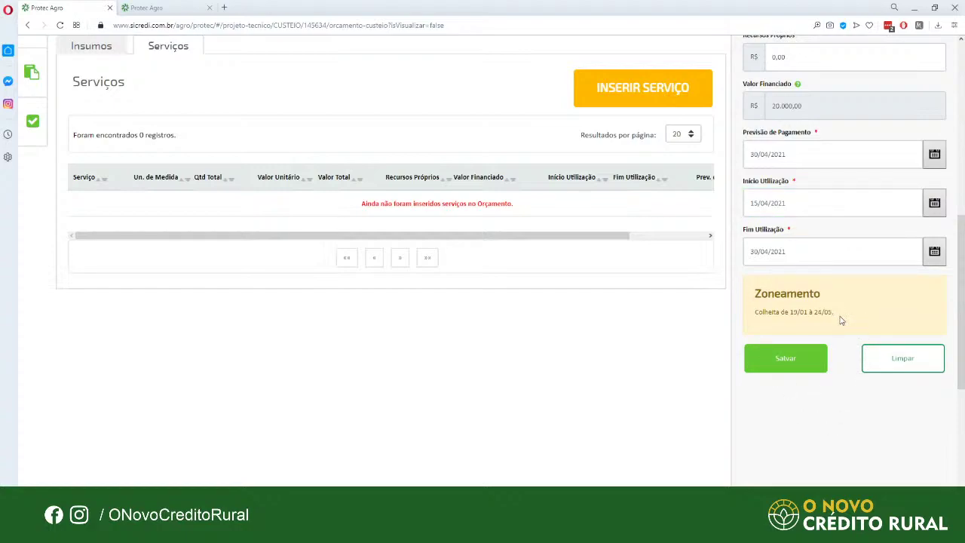
{"action": "left_click_drag", "start_coordinate": [841, 320], "coordinate": [772, 323]}
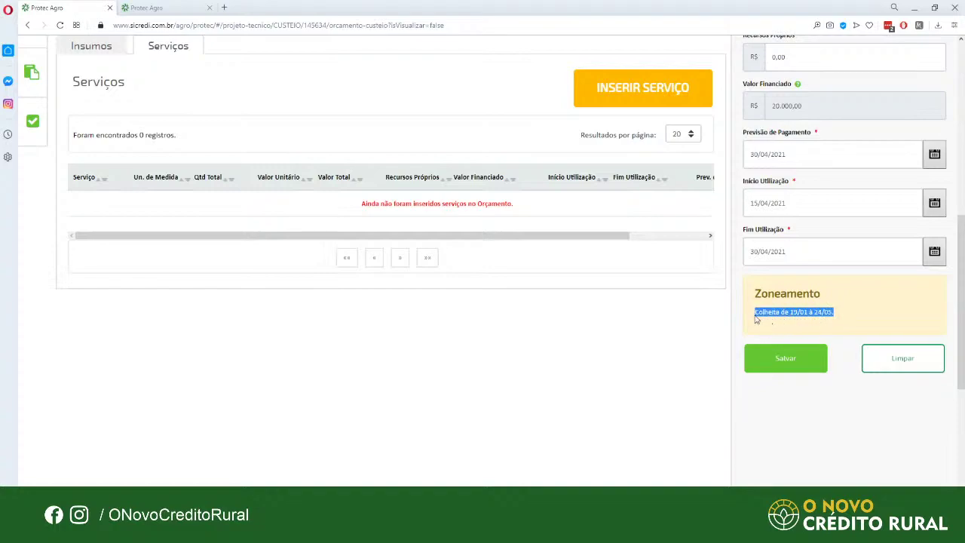
{"action": "left_click", "coordinate": [819, 315]}
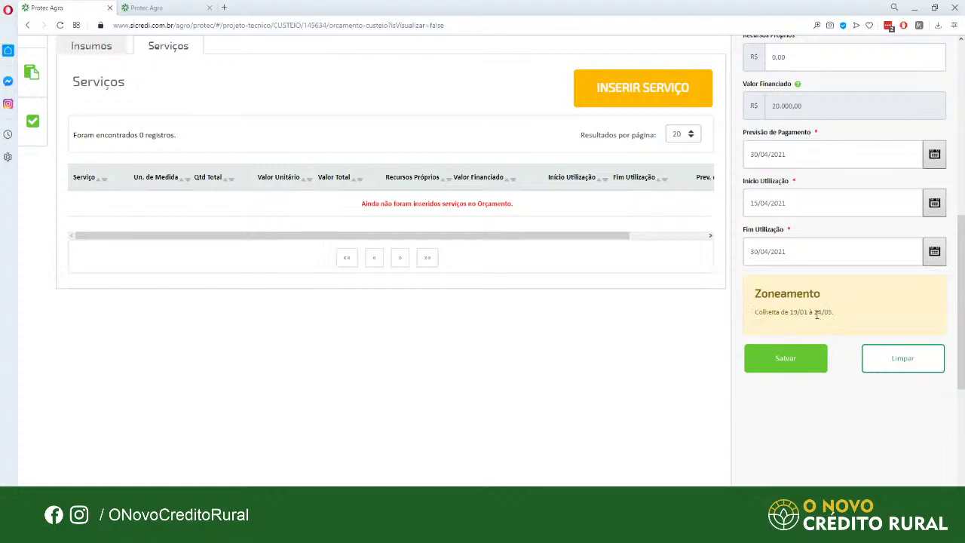
{"action": "left_click", "coordinate": [806, 361]}
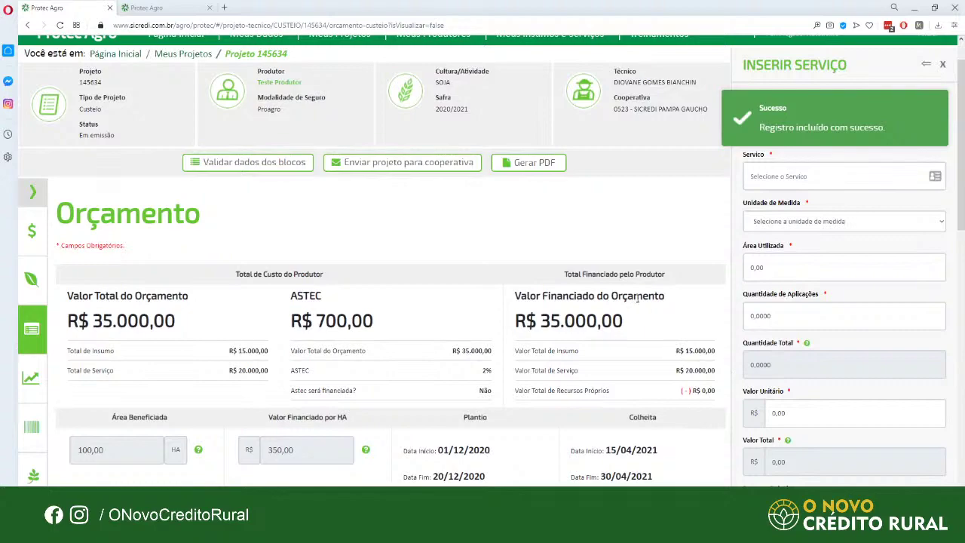
Review the updated budget: financed value, ASTEC, total cost, value per hectare, harvest dates and the saved service's row
{"action": "left_click_drag", "start_coordinate": [629, 319], "coordinate": [545, 320]}
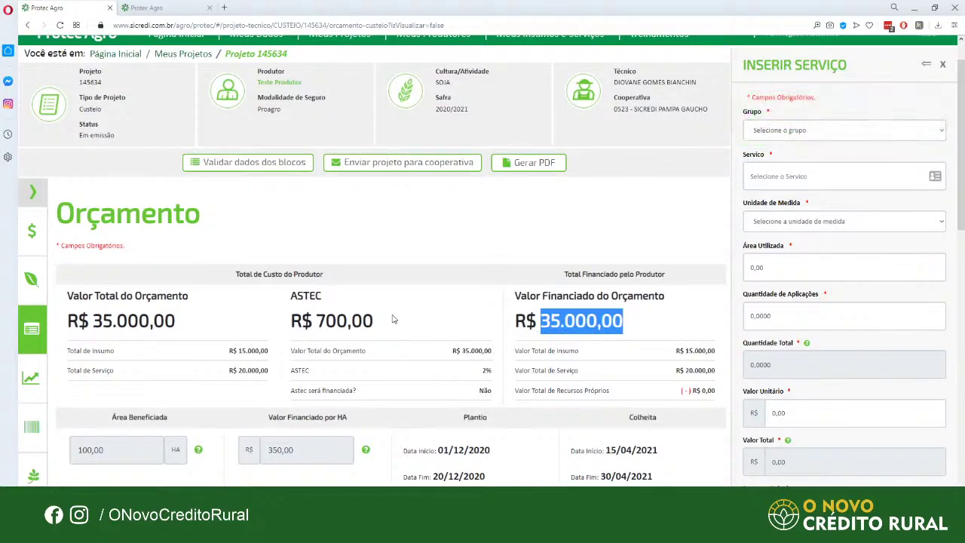
{"action": "left_click", "coordinate": [533, 367]}
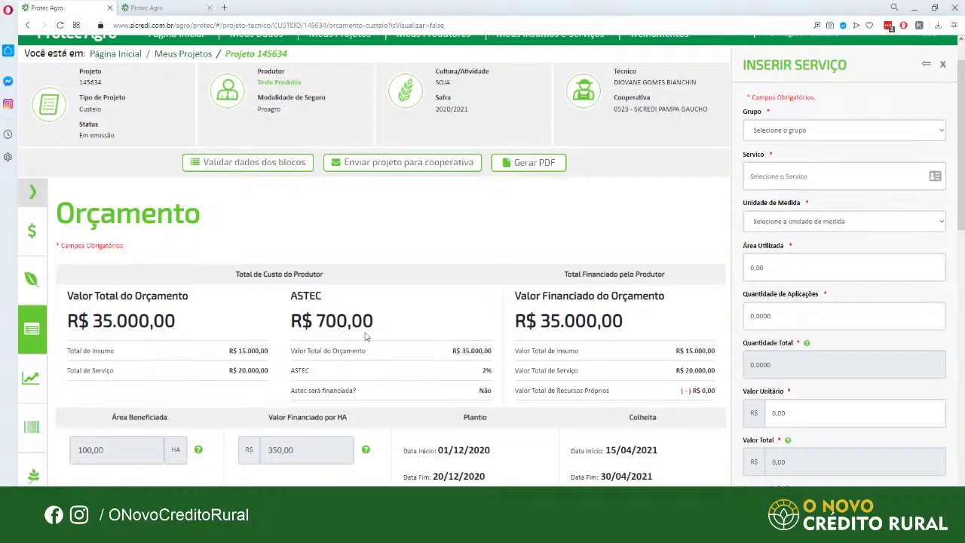
{"action": "left_click_drag", "start_coordinate": [374, 322], "coordinate": [315, 322]}
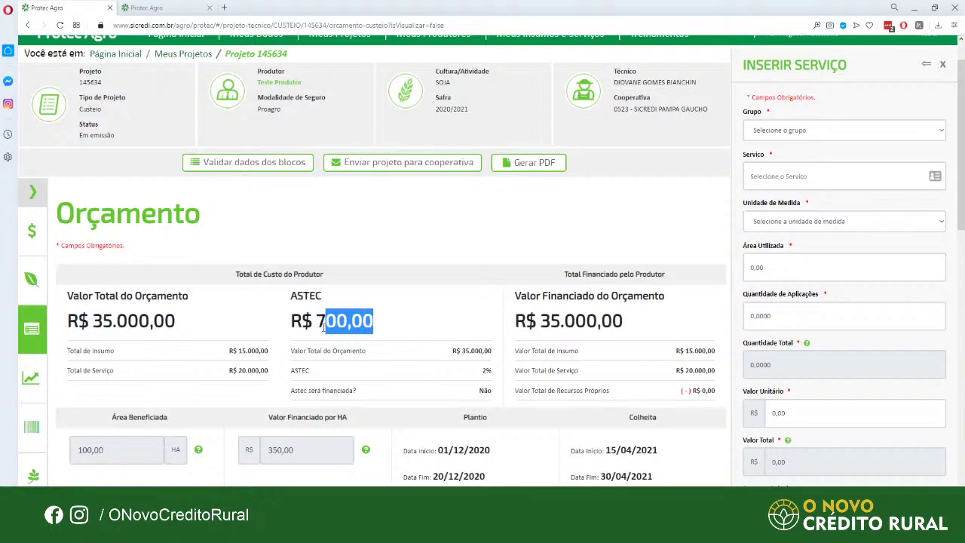
{"action": "left_click", "coordinate": [209, 329]}
{"action": "scroll", "coordinate": [209, 329], "scroll_direction": "down", "scroll_amount": 1}
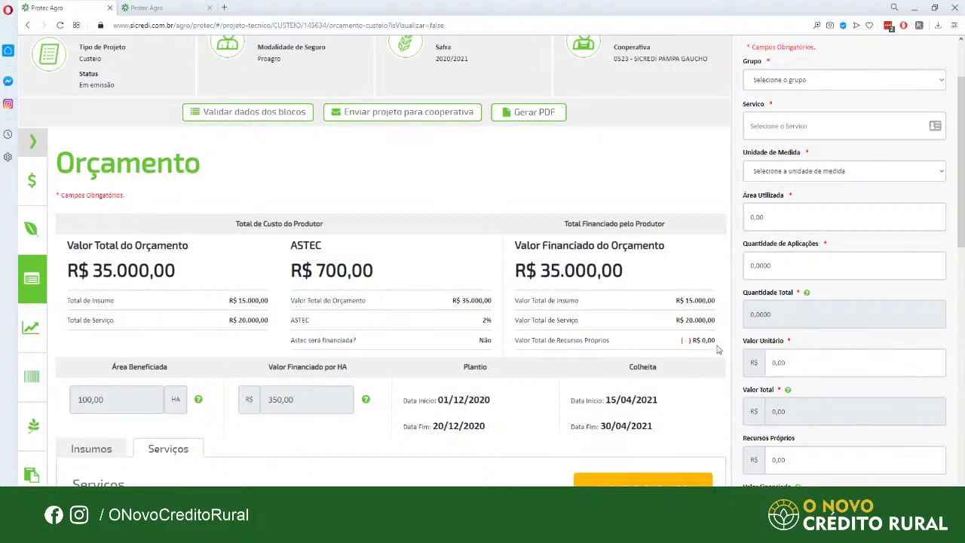
{"action": "scroll", "coordinate": [392, 422], "scroll_direction": "down", "scroll_amount": 3}
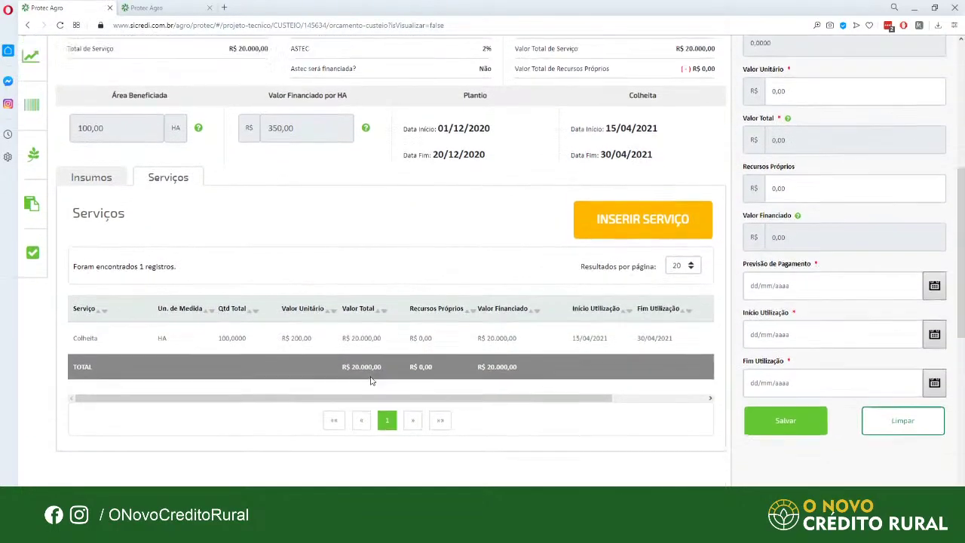
{"action": "scroll", "coordinate": [362, 388], "scroll_direction": "up", "scroll_amount": 3}
{"action": "scroll", "coordinate": [362, 389], "scroll_direction": "down", "scroll_amount": 1}
{"action": "scroll", "coordinate": [280, 322], "scroll_direction": "down", "scroll_amount": 1}
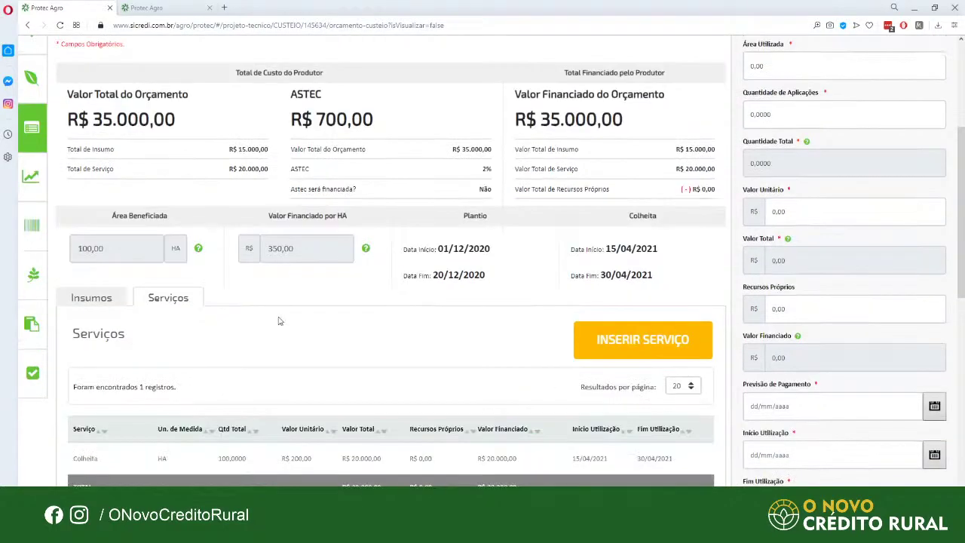
{"action": "scroll", "coordinate": [398, 339], "scroll_direction": "down", "scroll_amount": 2}
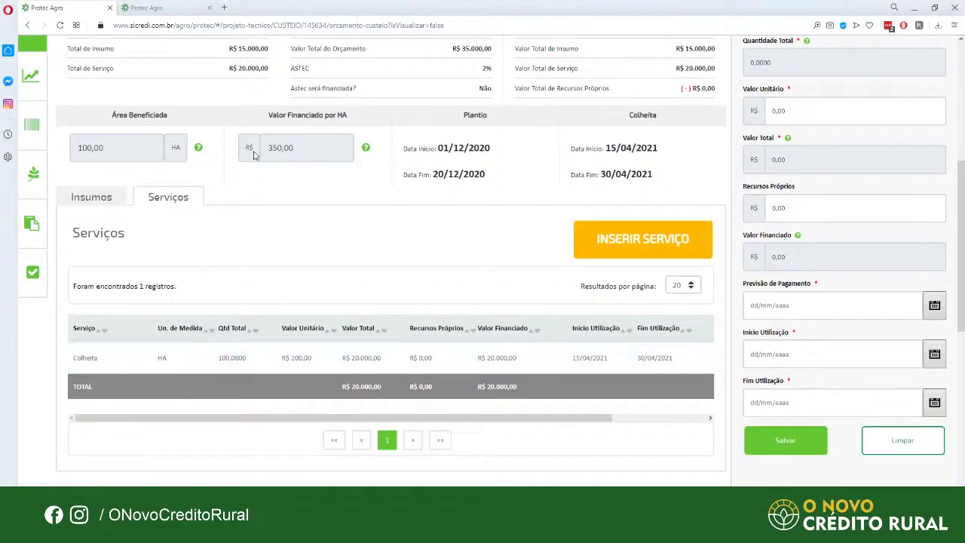
{"action": "scroll", "coordinate": [202, 283], "scroll_direction": "up", "scroll_amount": 2}
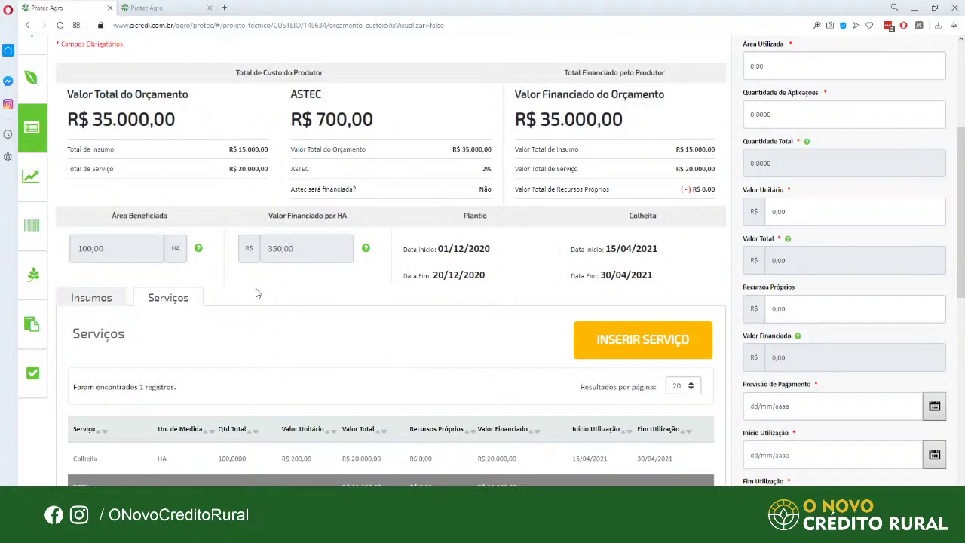
{"action": "left_click", "coordinate": [671, 337]}
Open the project's Viabilidade da Cultura/Atividade block and collapse the list of project blocks
{"action": "scroll", "coordinate": [113, 396], "scroll_direction": "up", "scroll_amount": 1}
{"action": "scroll", "coordinate": [117, 401], "scroll_direction": "up", "scroll_amount": 1}
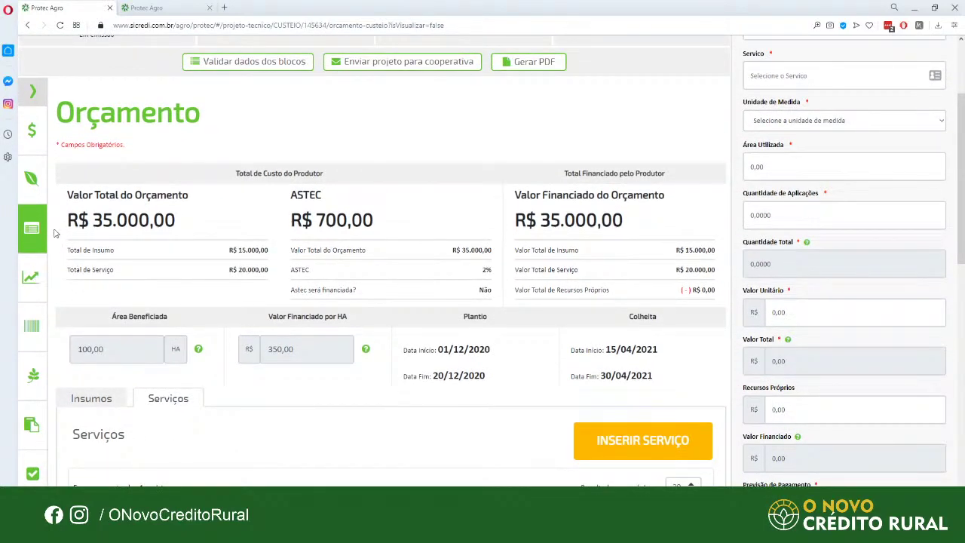
{"action": "left_click", "coordinate": [32, 92]}
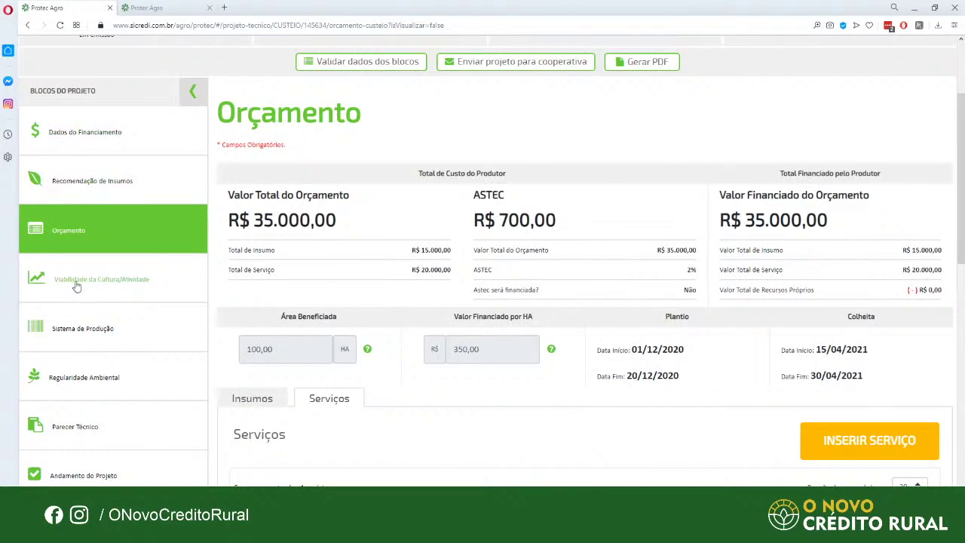
{"action": "left_click", "coordinate": [75, 285]}
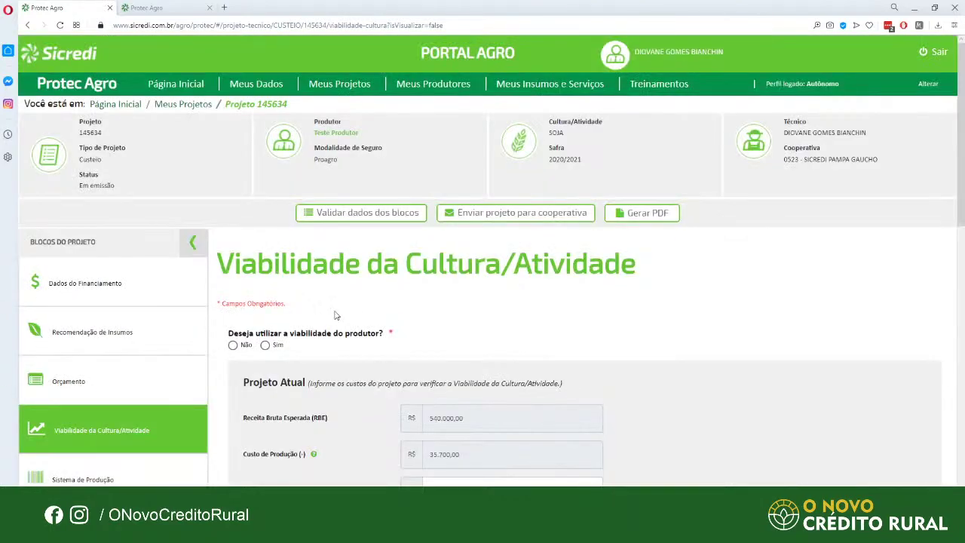
{"action": "left_click", "coordinate": [195, 243]}
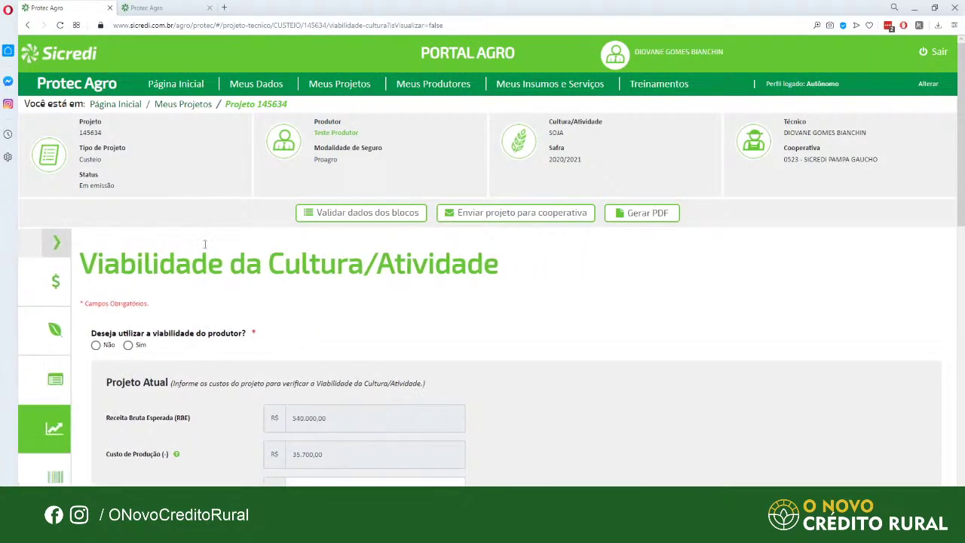
Review the Projeto Atual revenue, production cost, optional cost fields and project result for the Viabilidade da Cultura/Atividade
{"action": "scroll", "coordinate": [220, 337], "scroll_direction": "down", "scroll_amount": 2}
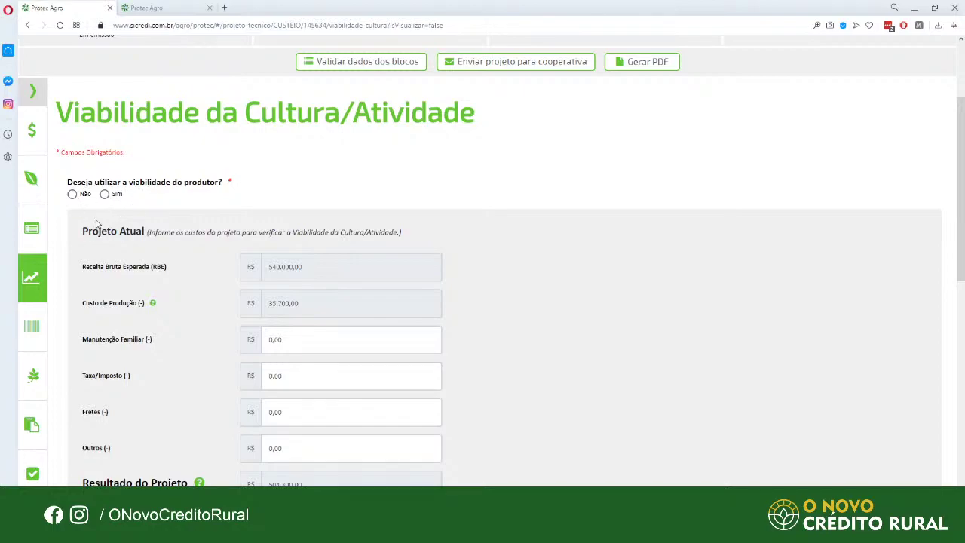
{"action": "scroll", "coordinate": [324, 302], "scroll_direction": "down", "scroll_amount": 2}
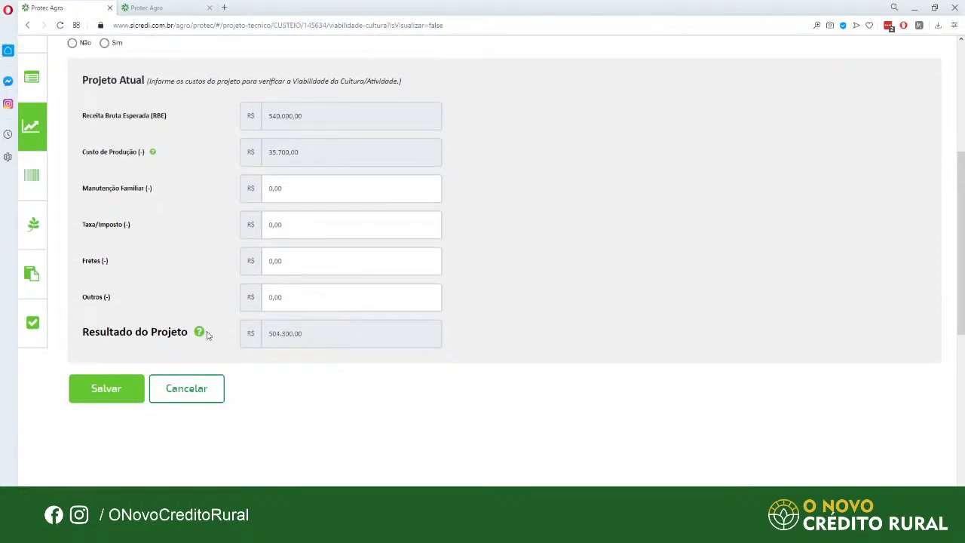
{"action": "scroll", "coordinate": [181, 317], "scroll_direction": "up", "scroll_amount": 1}
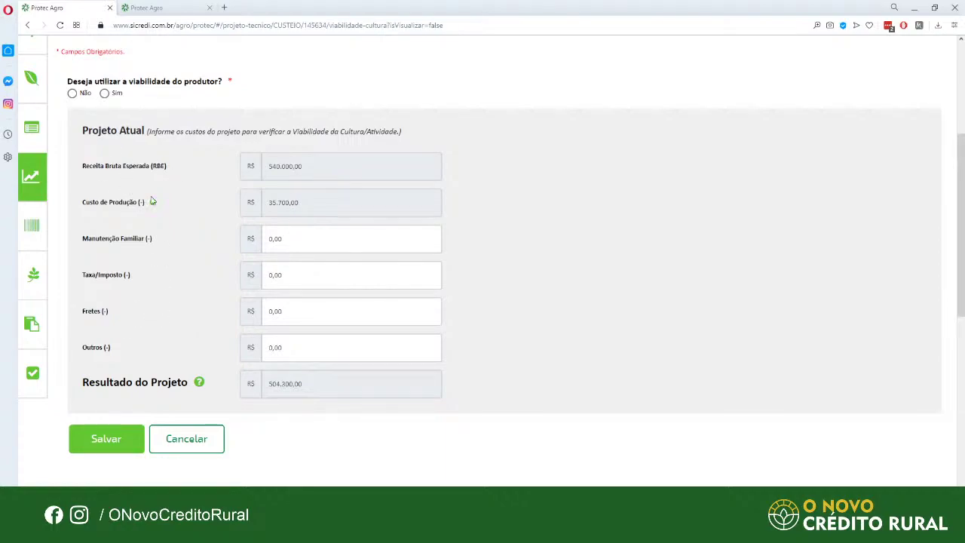
{"action": "left_click_drag", "start_coordinate": [305, 168], "coordinate": [265, 173]}
{"action": "left_click_drag", "start_coordinate": [299, 205], "coordinate": [267, 202]}
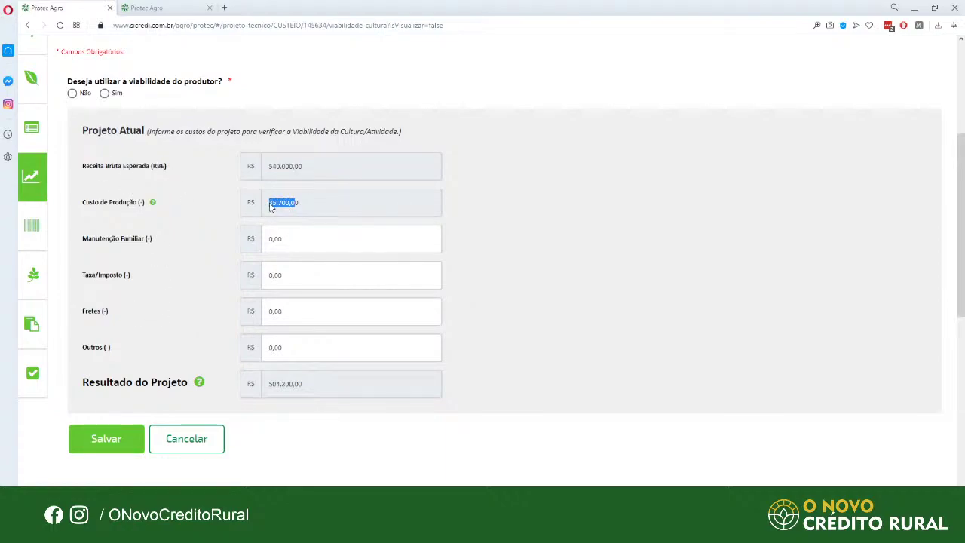
{"action": "left_click", "coordinate": [299, 243]}
{"action": "key", "text": "Tab"}
{"action": "key", "text": "Tab"}
{"action": "key", "text": "Tab"}
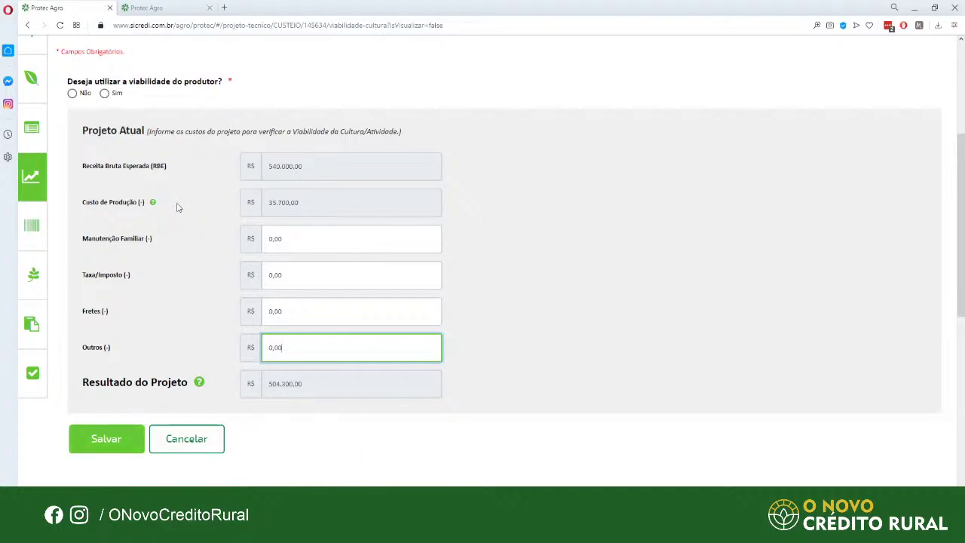
Answer Não to using the producer's viability and save the Viabilidade da Cultura/Atividade block
{"action": "scroll", "coordinate": [124, 255], "scroll_direction": "up", "scroll_amount": 2}
{"action": "left_click", "coordinate": [73, 193]}
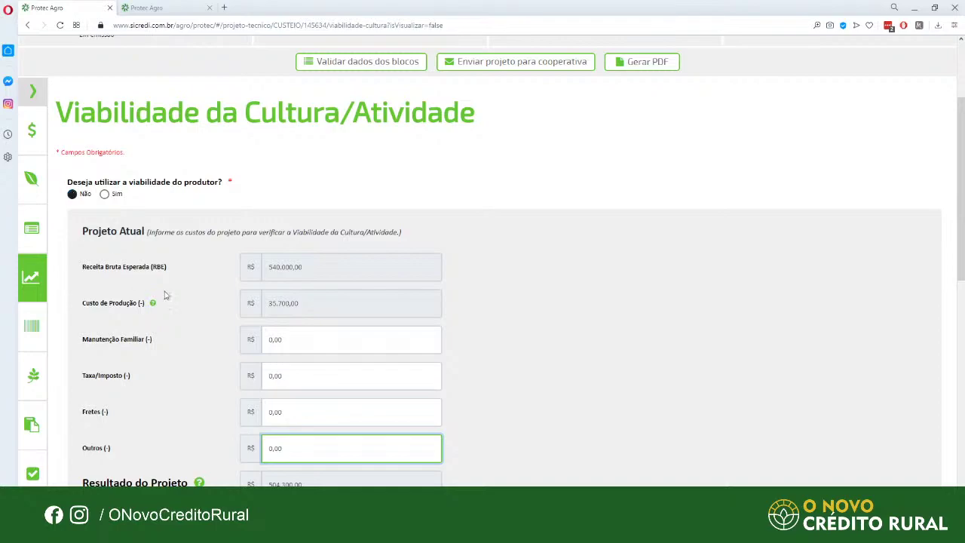
{"action": "scroll", "coordinate": [200, 386], "scroll_direction": "down", "scroll_amount": 5}
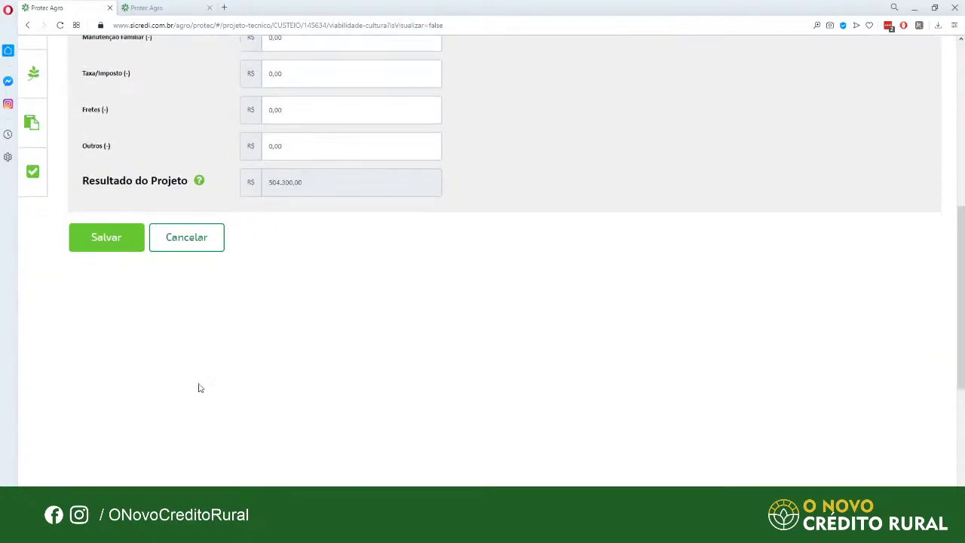
{"action": "left_click", "coordinate": [121, 247]}
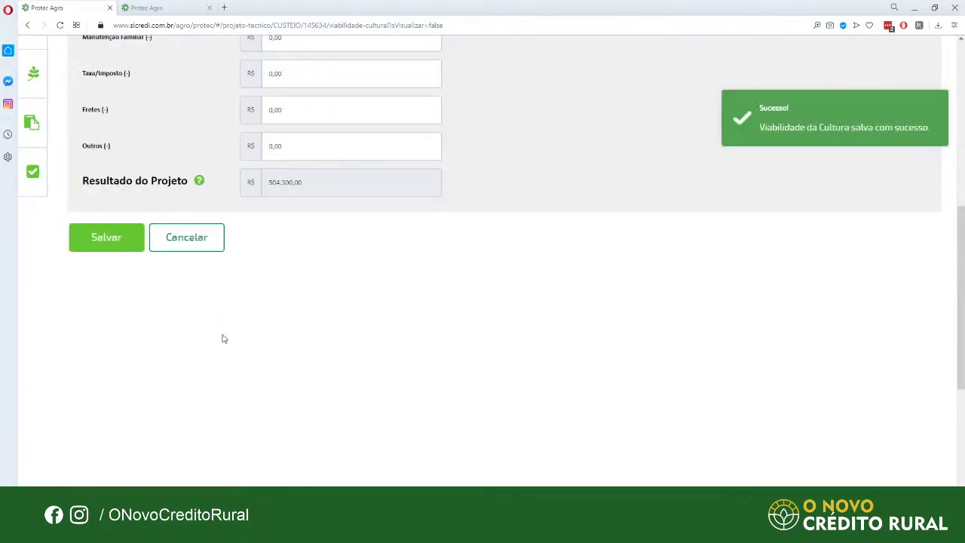
Open the project's Sistema de Produção block and set Tipo de Agricultura to 5 - Plantio Direto
{"action": "scroll", "coordinate": [222, 336], "scroll_direction": "up", "scroll_amount": 2}
{"action": "scroll", "coordinate": [208, 329], "scroll_direction": "up", "scroll_amount": 3}
{"action": "scroll", "coordinate": [341, 193], "scroll_direction": "down", "scroll_amount": 1}
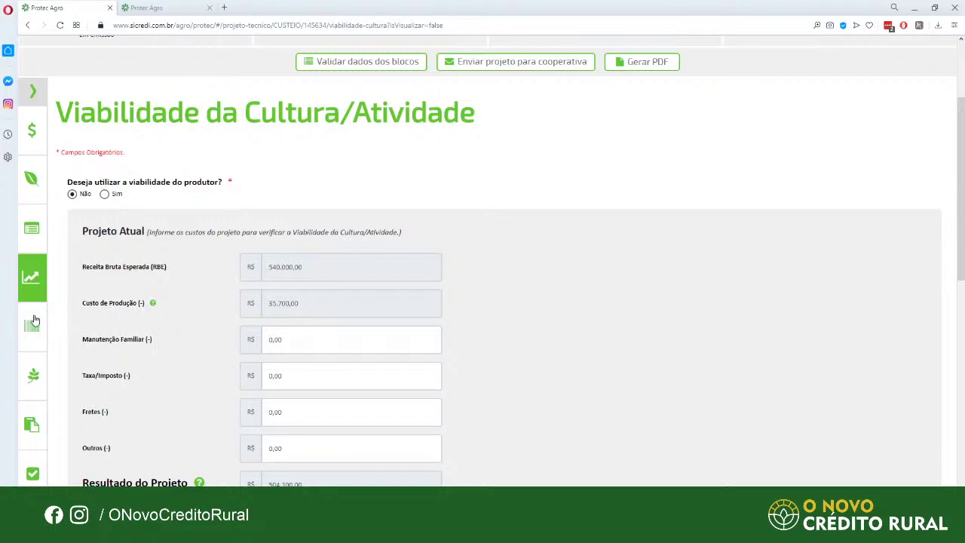
{"action": "left_click", "coordinate": [32, 323]}
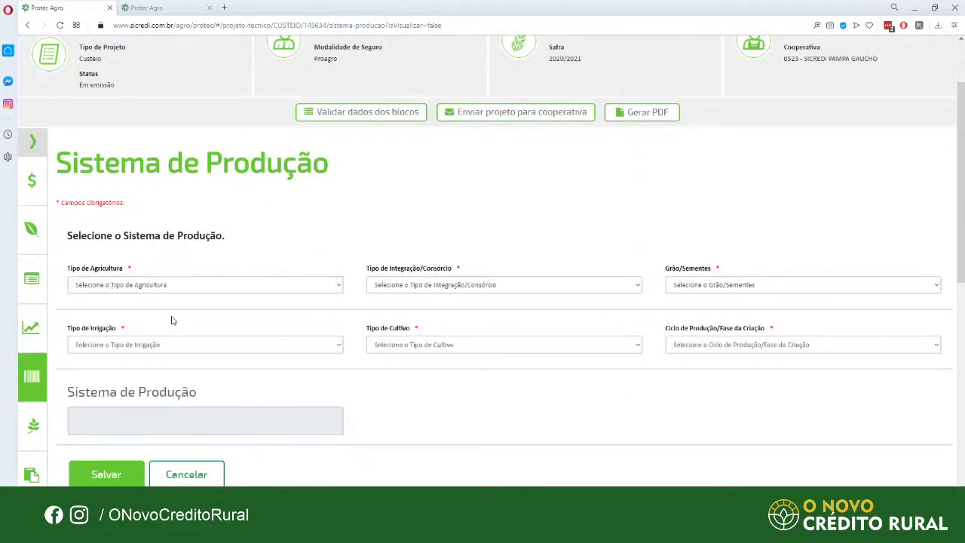
{"action": "left_click", "coordinate": [185, 290]}
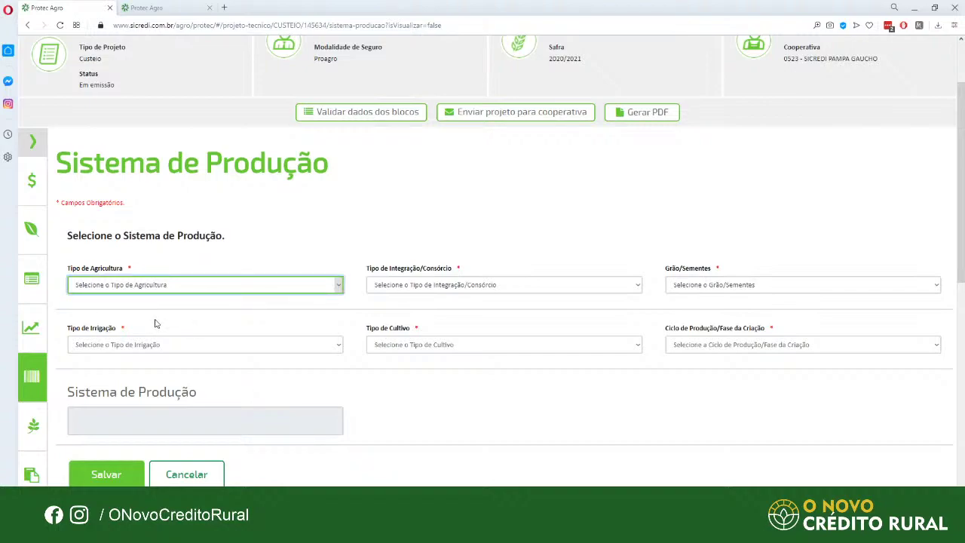
{"action": "left_click", "coordinate": [136, 293]}
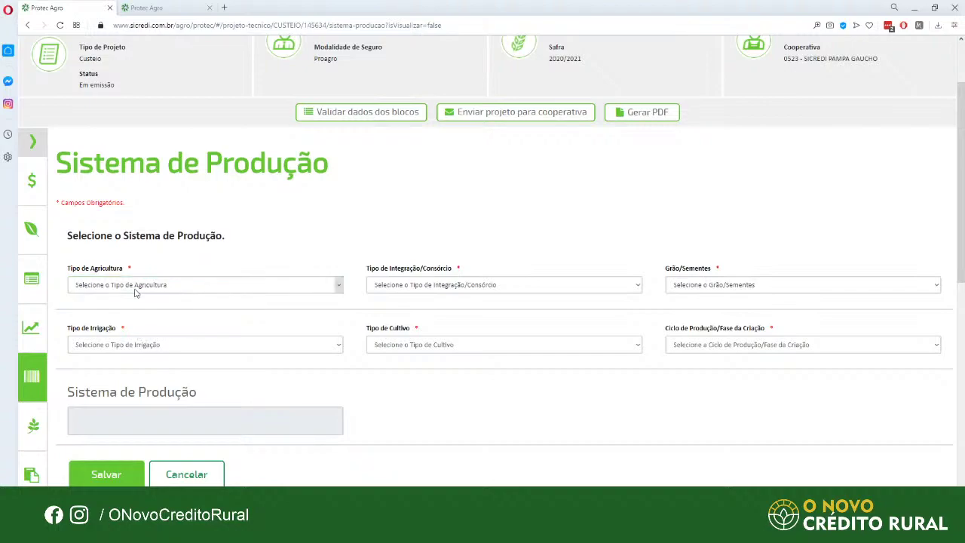
{"action": "left_click", "coordinate": [142, 285]}
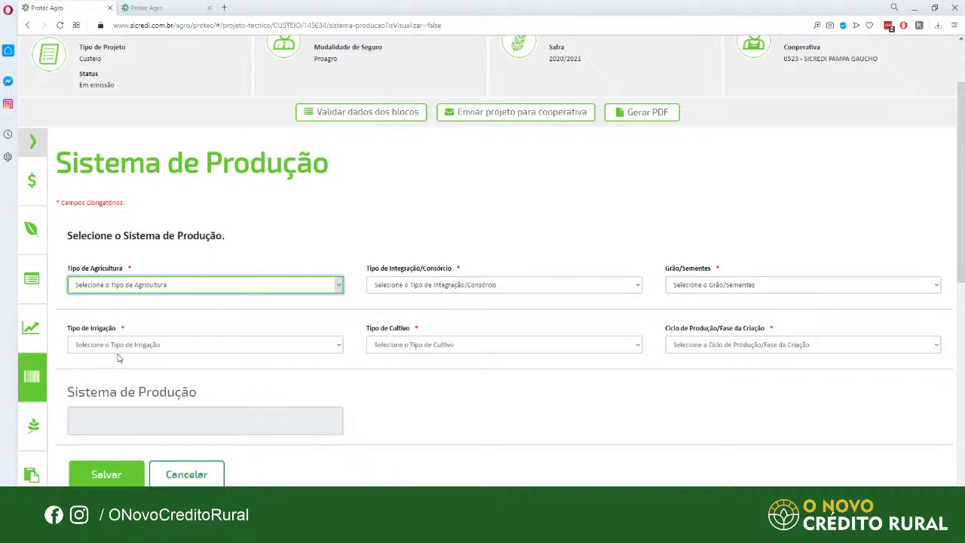
{"action": "key", "text": "5"}
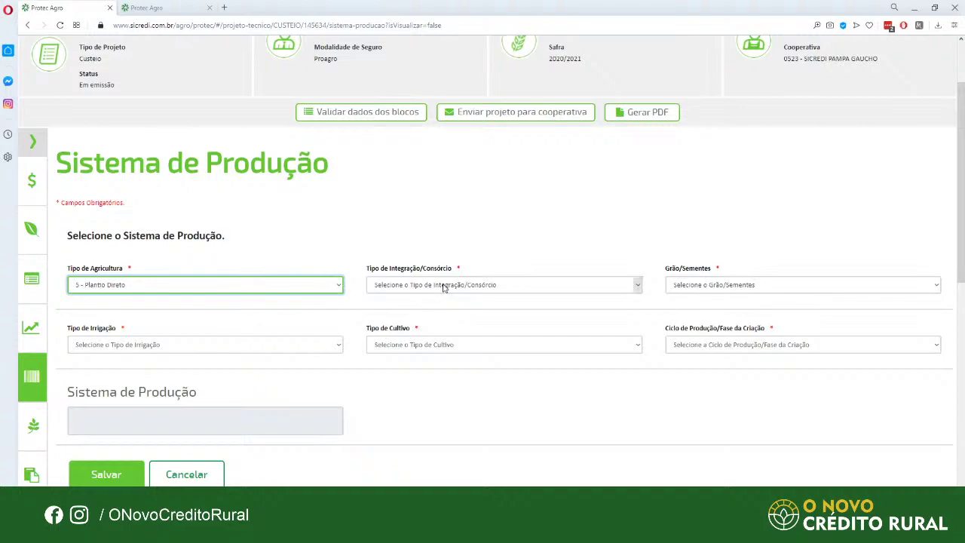
Set Tipo de Integração/Consórcio to 2 - Lavoura Solteira and Grão/Sementes to 8 - Grãos/Consumo
{"action": "key", "text": "Tab"}
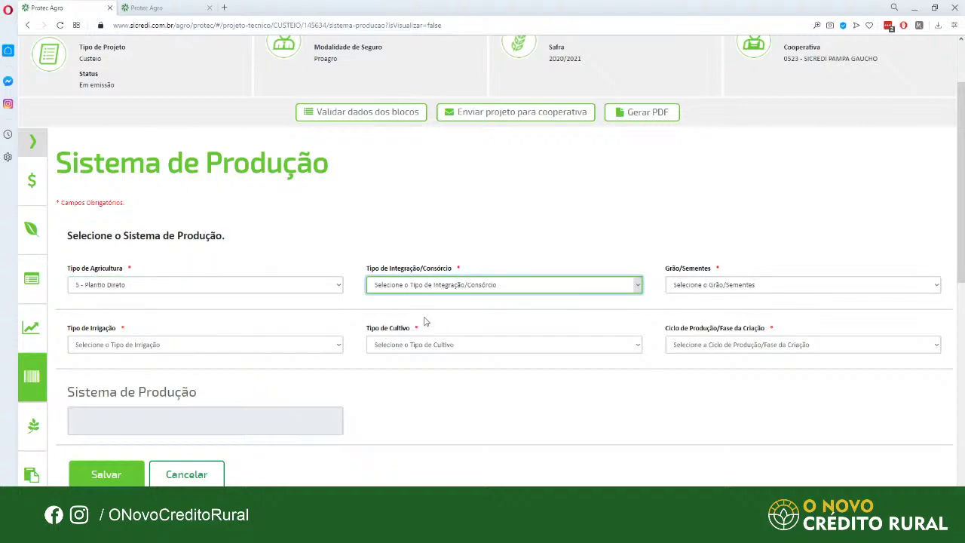
{"action": "key", "text": "2"}
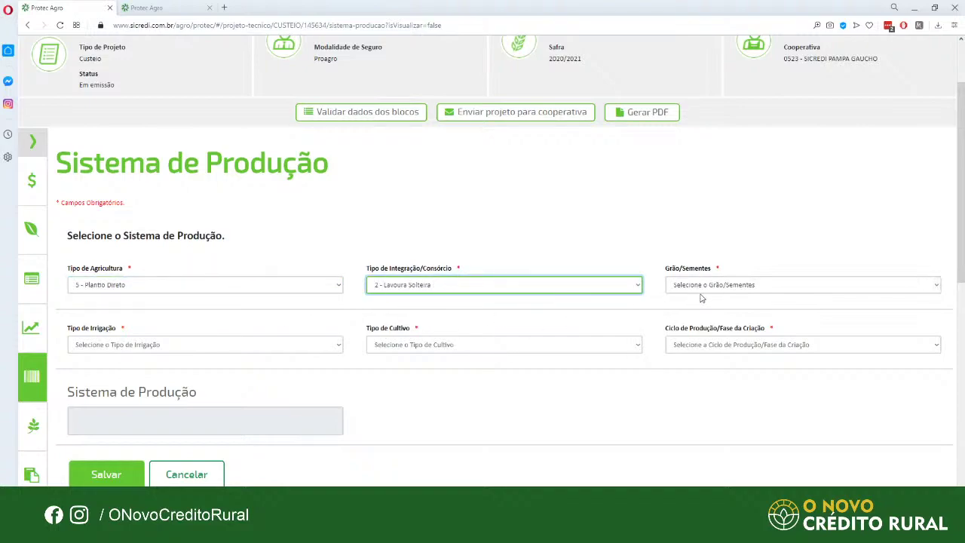
{"action": "key", "text": "Tab"}
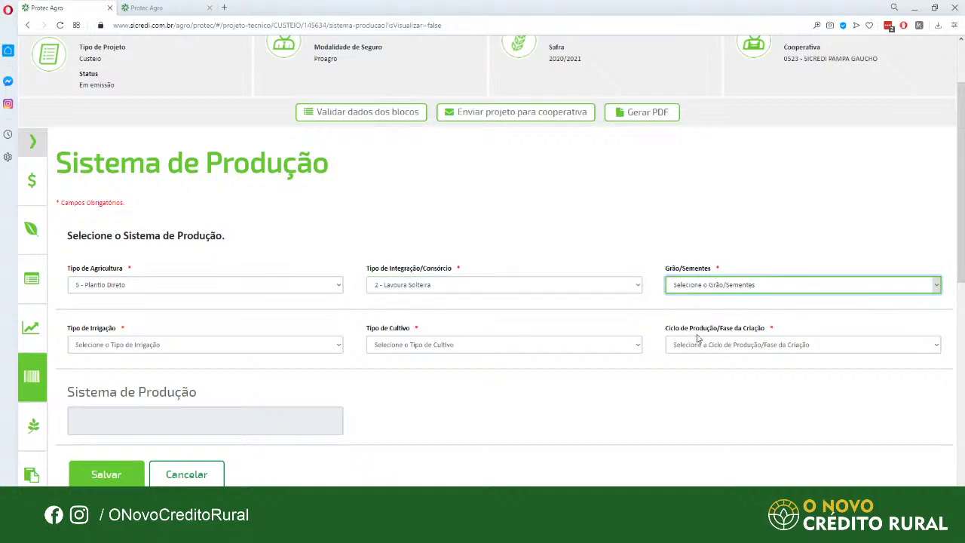
{"action": "key", "text": "8"}
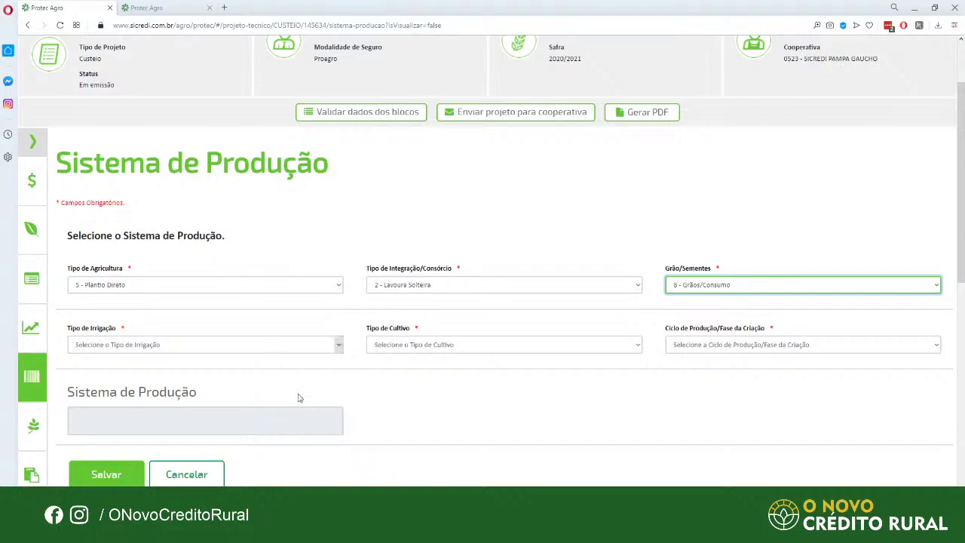
Set Tipo de Irrigação to 01 - Não Irrigado and Tipo de Cultivo to 00 - Não se aplica
{"action": "key", "text": "Tab"}
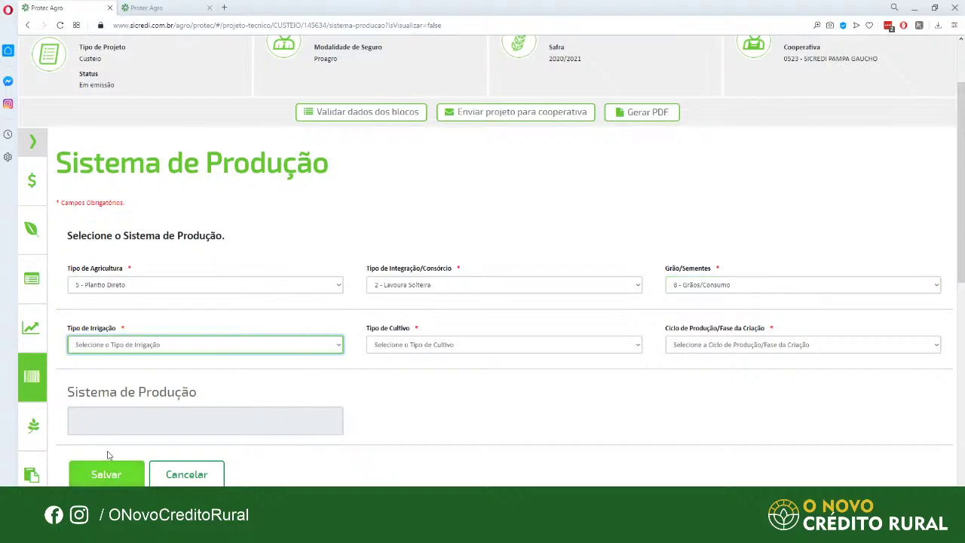
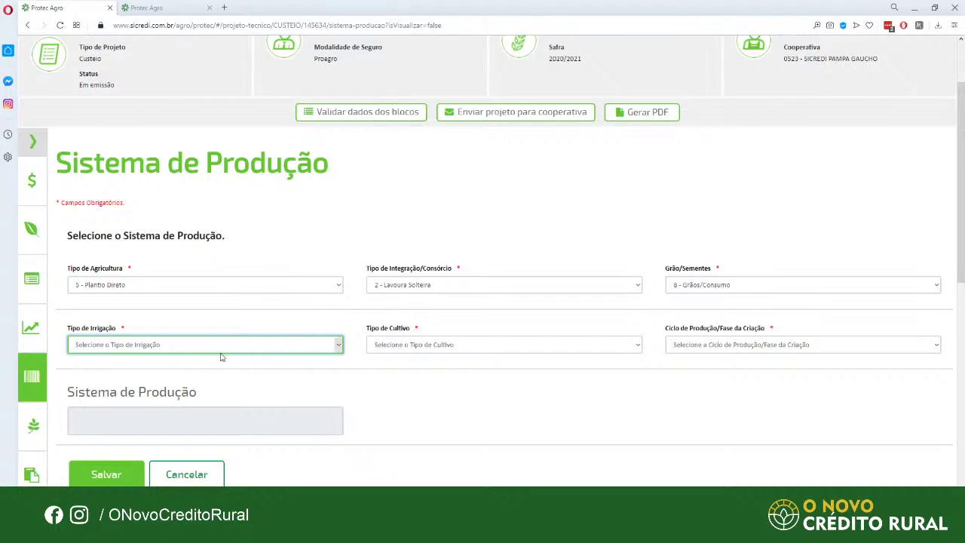
{"action": "left_click", "coordinate": [120, 372]}
{"action": "left_click", "coordinate": [369, 368]}
{"action": "left_click", "coordinate": [384, 352]}
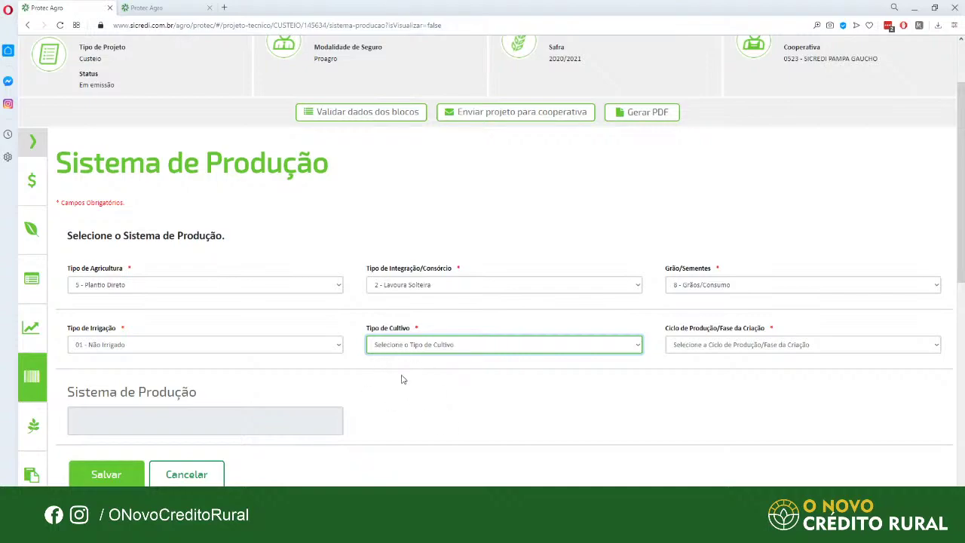
{"action": "key", "text": "Down"}
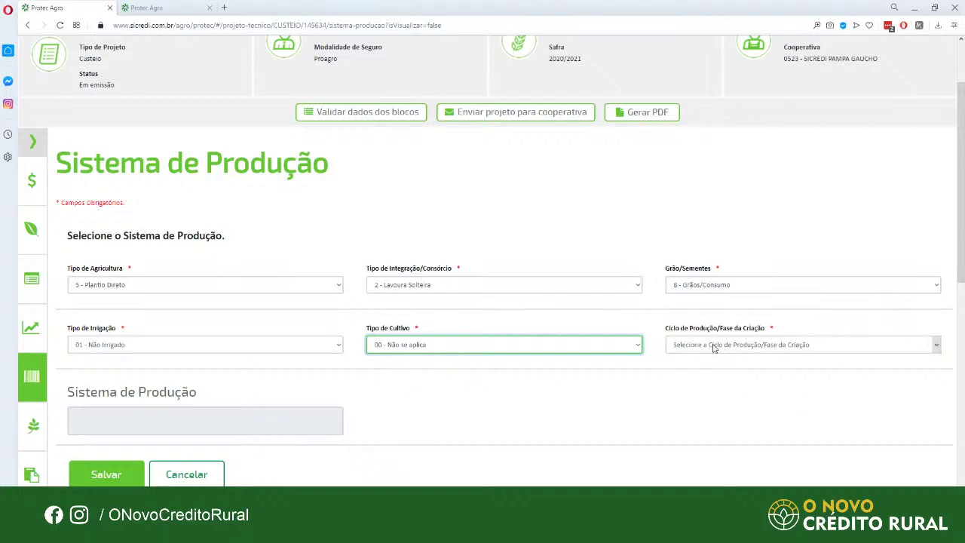
Set Ciclo de Produção/Fase da Criação to 22 - Anual and save the Sistema de Produção block
{"action": "key", "text": "Tab"}
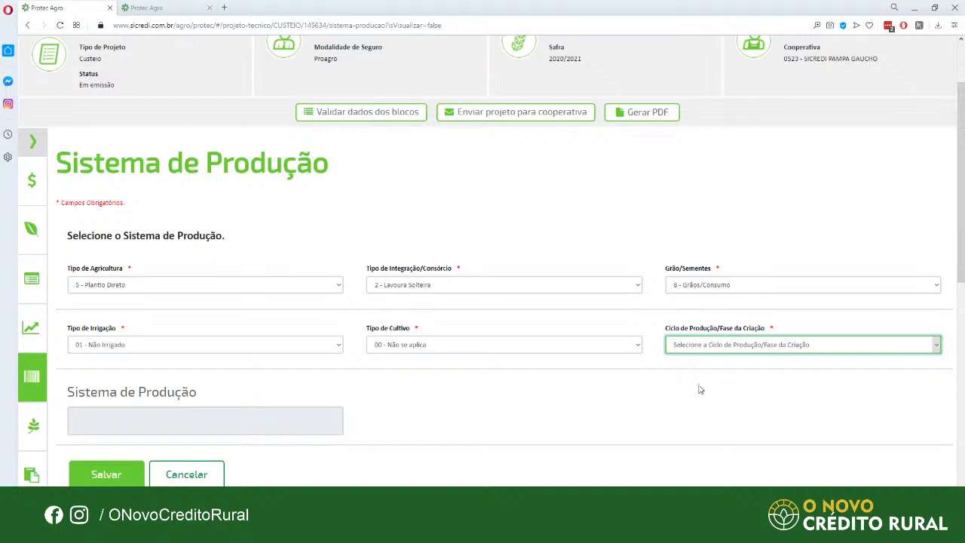
{"action": "key", "text": "Down"}
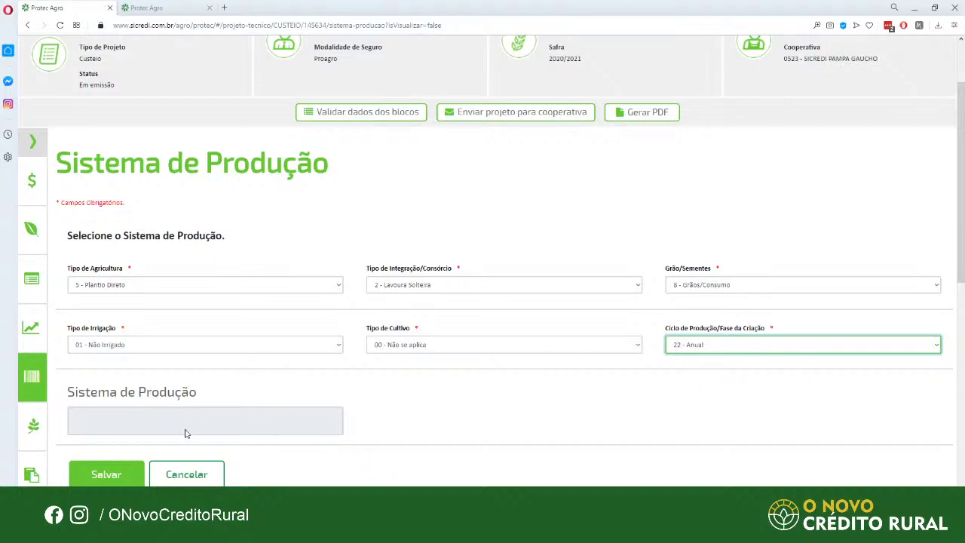
{"action": "left_click", "coordinate": [191, 426]}
{"action": "scroll", "coordinate": [192, 427], "scroll_direction": "down", "scroll_amount": 2}
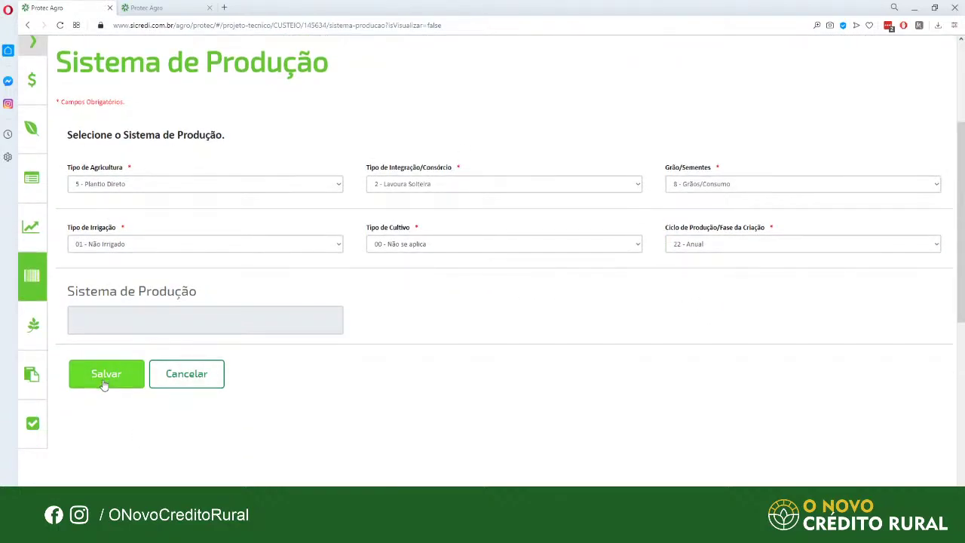
{"action": "left_click", "coordinate": [105, 383]}
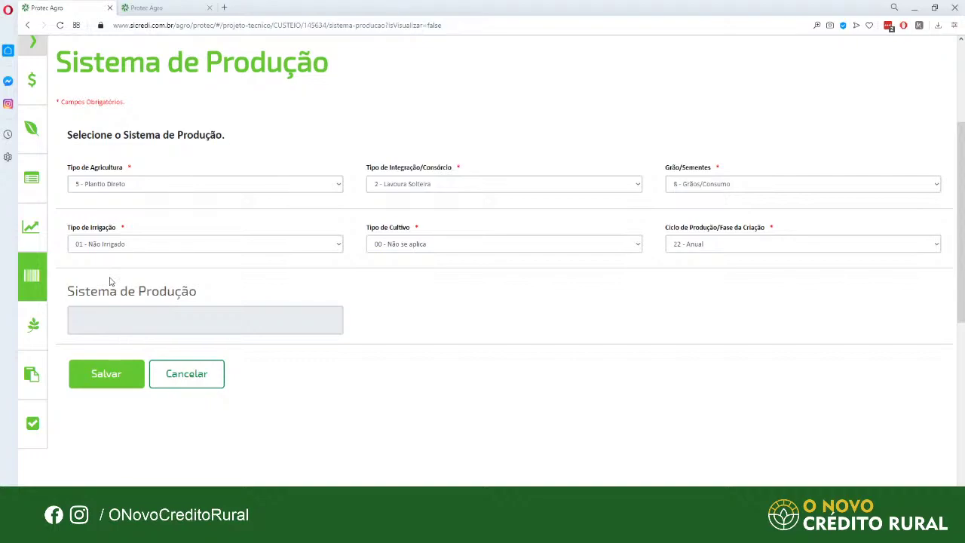
Open the project's Regularidade Ambiental block from the expanded list of project blocks, and collapse the list again
{"action": "scroll", "coordinate": [71, 321], "scroll_direction": "up", "scroll_amount": 3}
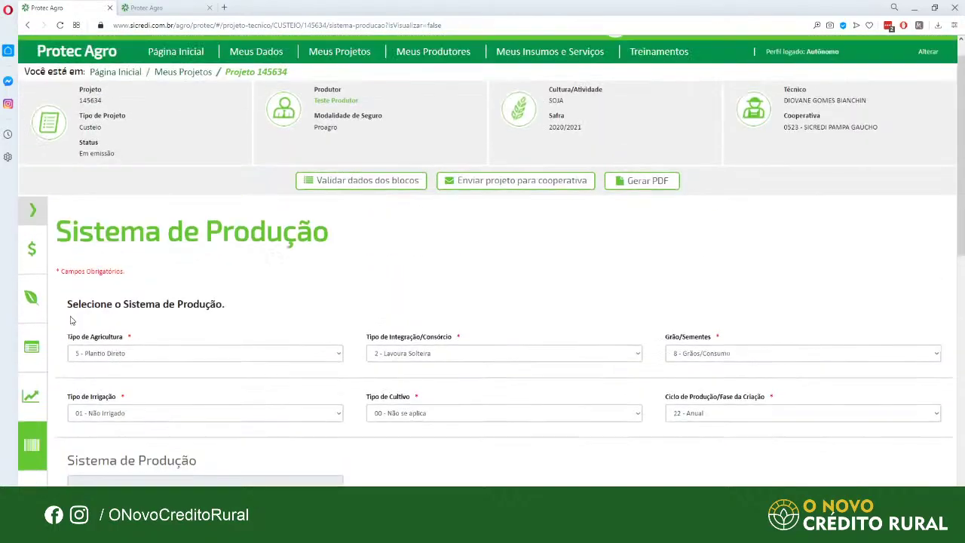
{"action": "scroll", "coordinate": [87, 348], "scroll_direction": "down", "scroll_amount": 1}
{"action": "scroll", "coordinate": [251, 369], "scroll_direction": "down", "scroll_amount": 1}
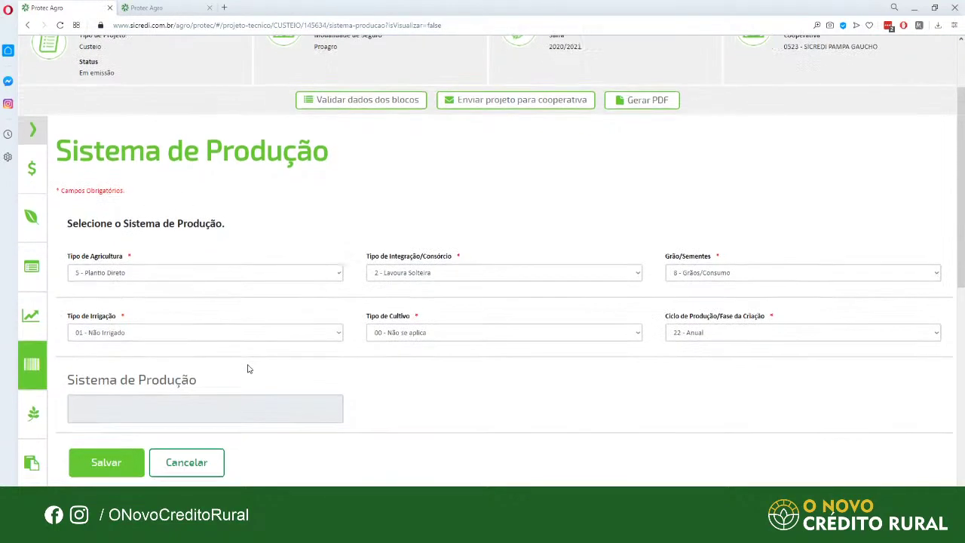
{"action": "left_click", "coordinate": [33, 91]}
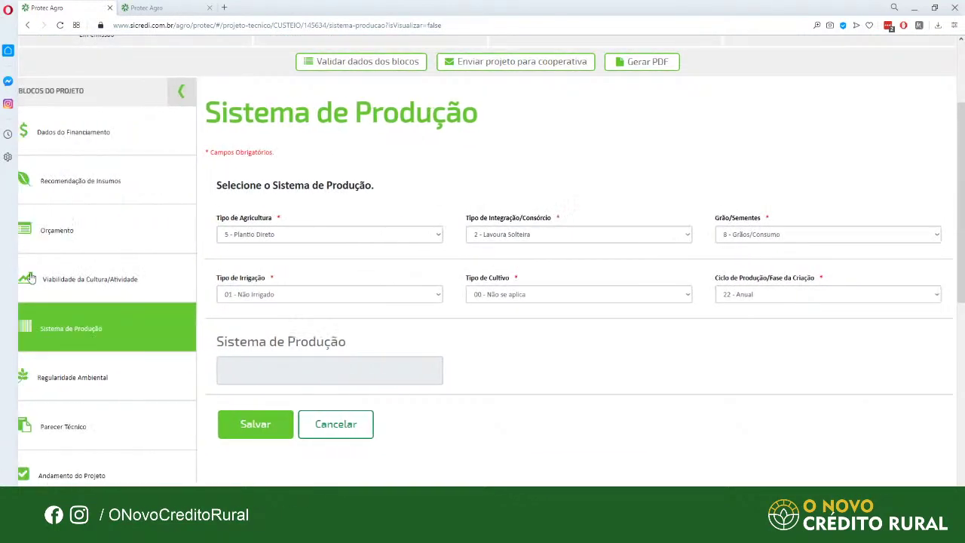
{"action": "left_click", "coordinate": [72, 383]}
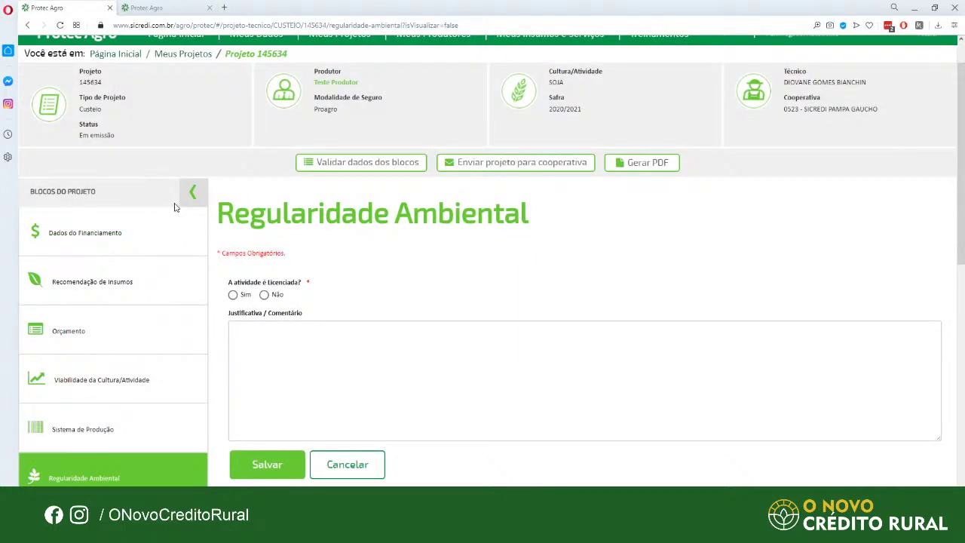
{"action": "scroll", "coordinate": [174, 207], "scroll_direction": "up", "scroll_amount": 1}
{"action": "left_click", "coordinate": [193, 241]}
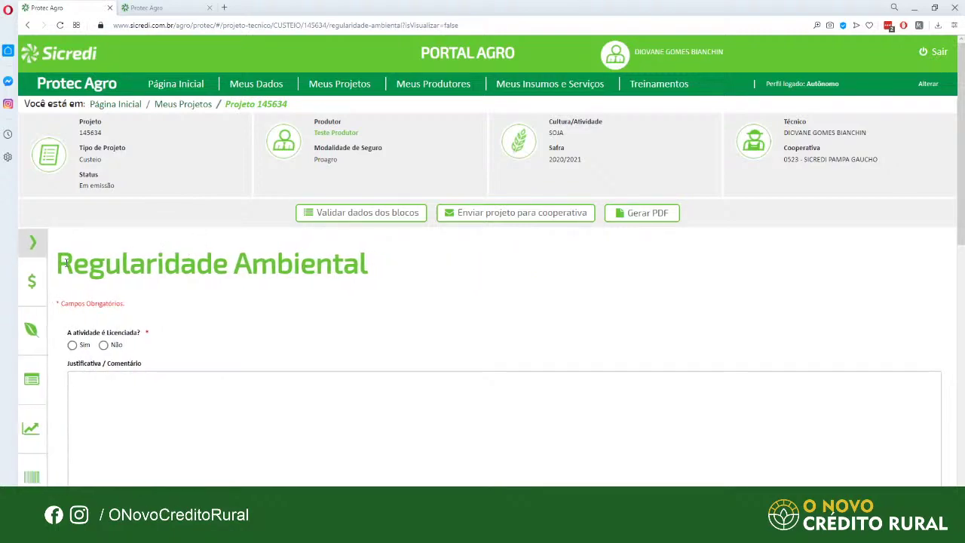
Read the note on when a licence is mandatory and mark the activity as not licensed (Não)
{"action": "scroll", "coordinate": [249, 453], "scroll_direction": "down", "scroll_amount": 2}
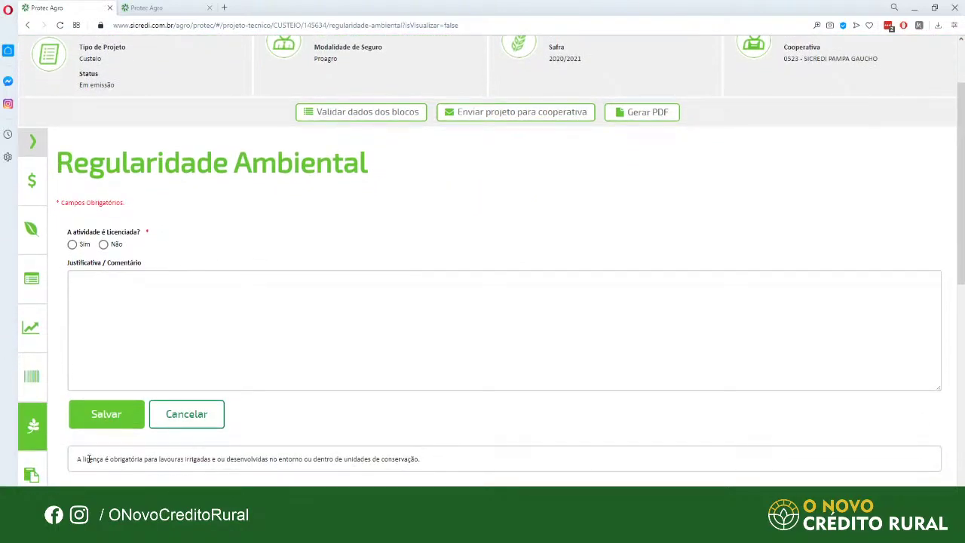
{"action": "left_click_drag", "start_coordinate": [107, 462], "coordinate": [454, 482]}
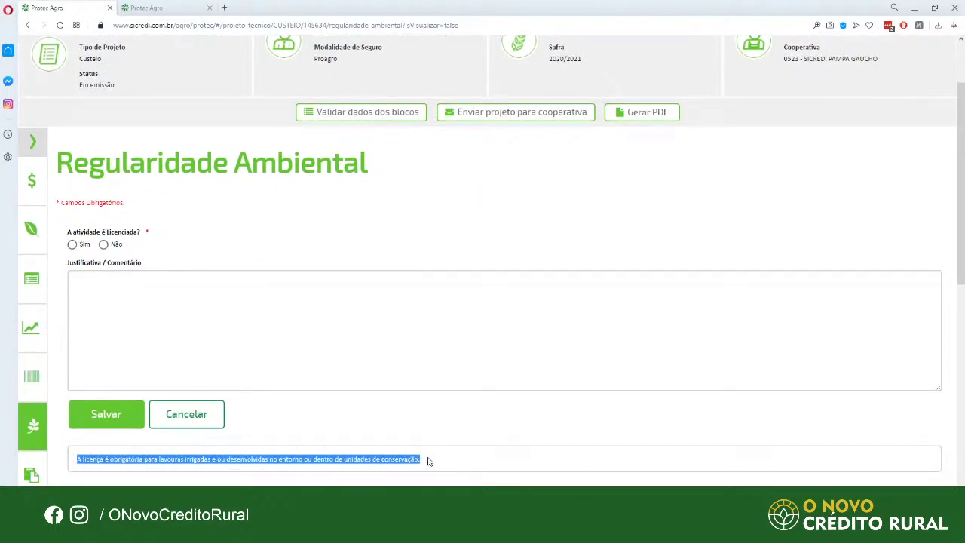
{"action": "left_click", "coordinate": [428, 460]}
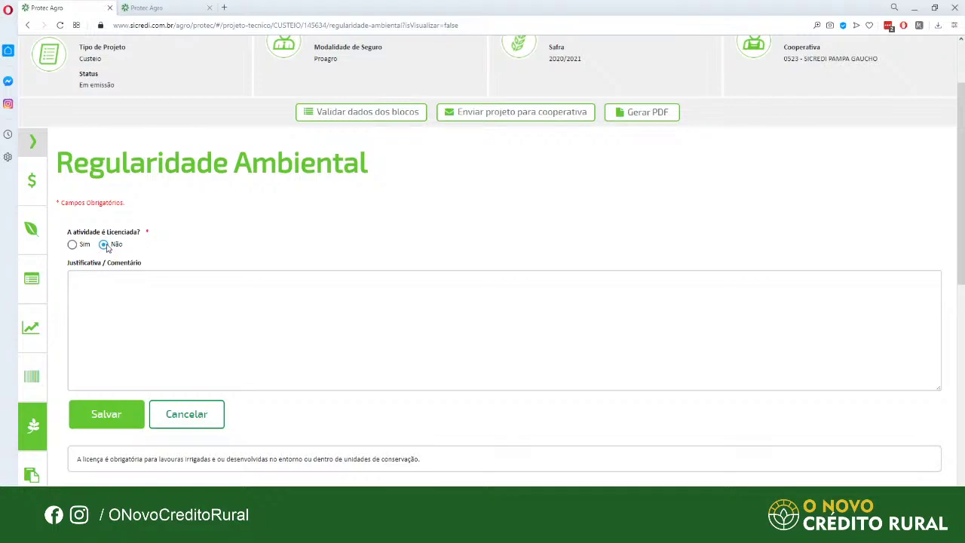
{"action": "scroll", "coordinate": [106, 248], "scroll_direction": "up", "scroll_amount": 1}
Enter the justification "Conforme CONSEMA / FEPAM a atividade não é passível de licenciamento." and save the Regularidade Ambiental block
{"action": "left_click", "coordinate": [141, 340]}
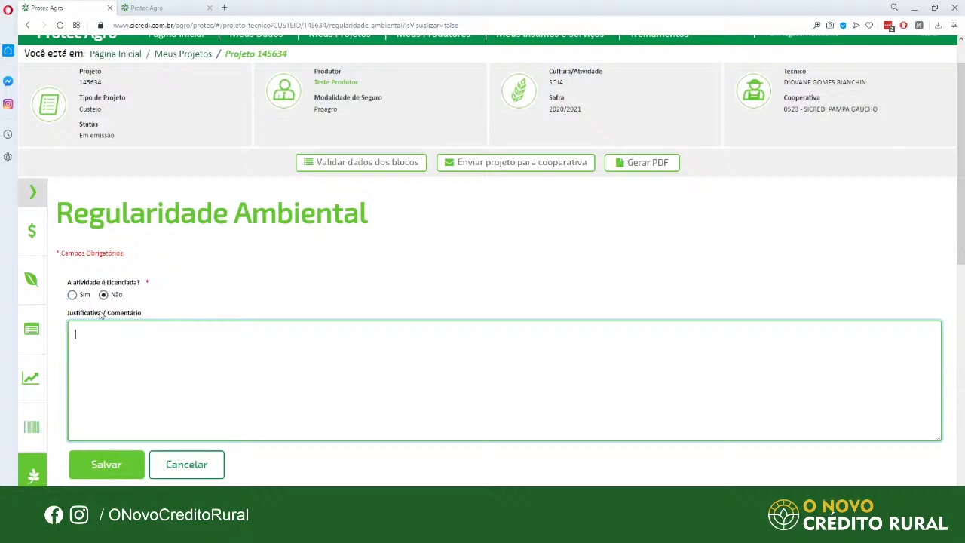
{"action": "scroll", "coordinate": [119, 374], "scroll_direction": "down", "scroll_amount": 2}
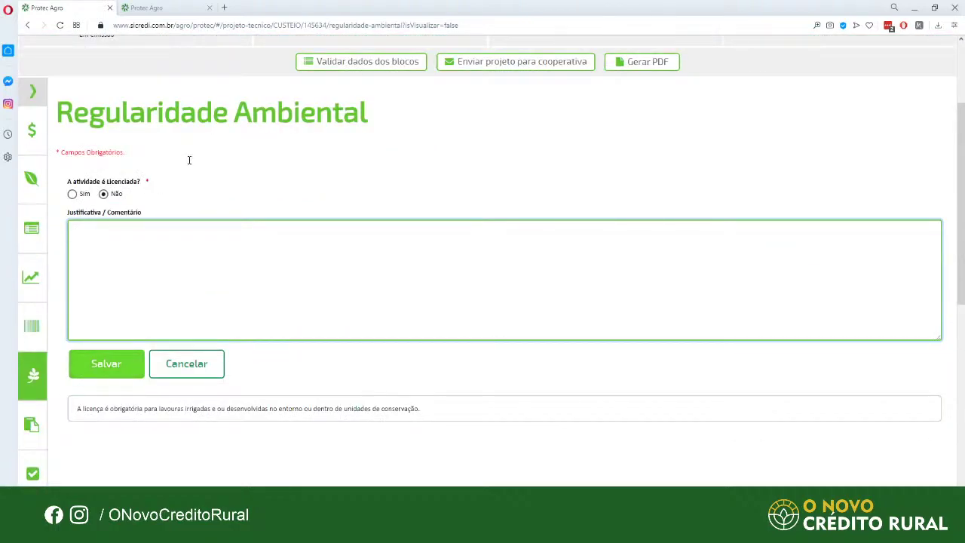
{"action": "left_click", "coordinate": [179, 165]}
{"action": "left_click", "coordinate": [132, 374]}
{"action": "left_click", "coordinate": [118, 238]}
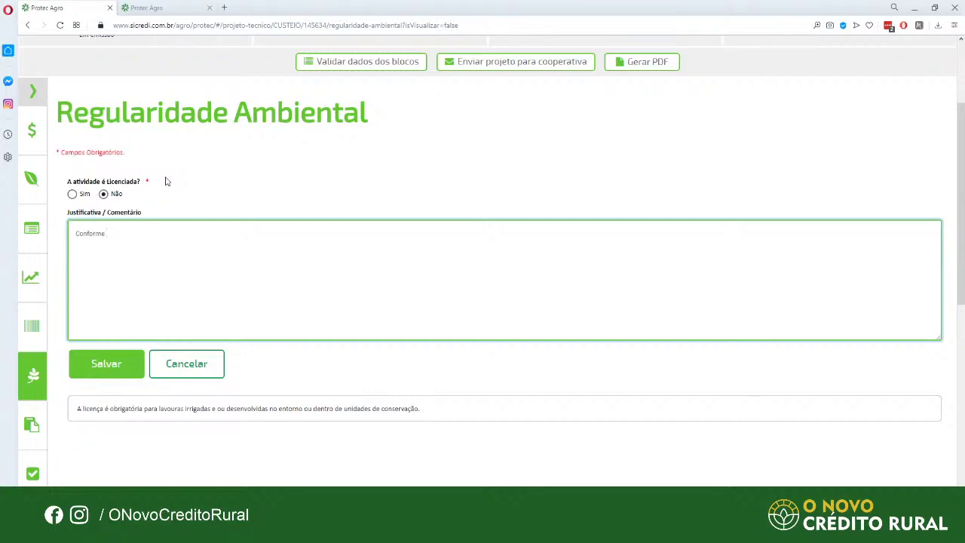
{"action": "type", "text": "atividade não é licenciada."}
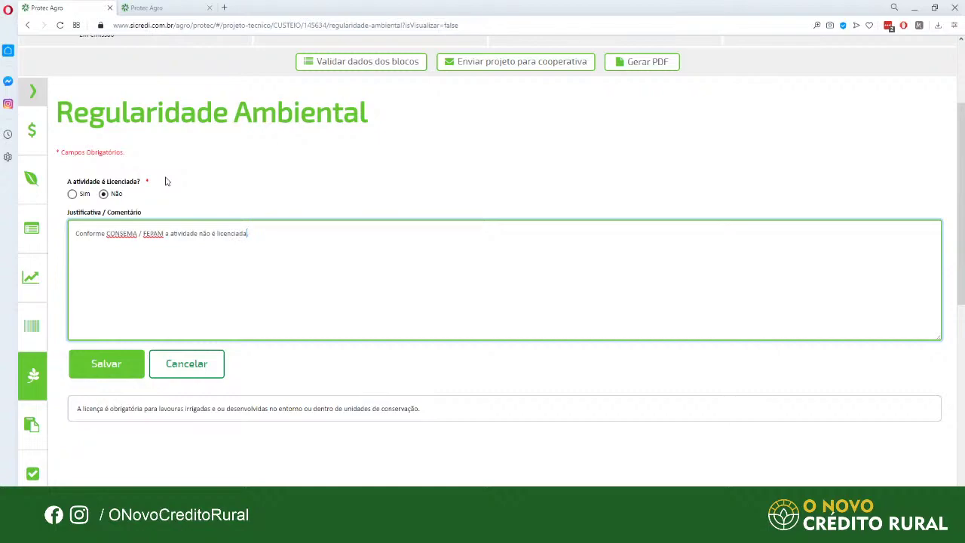
{"action": "type", "text": "passível de"}
{"action": "left_click", "coordinate": [112, 365]}
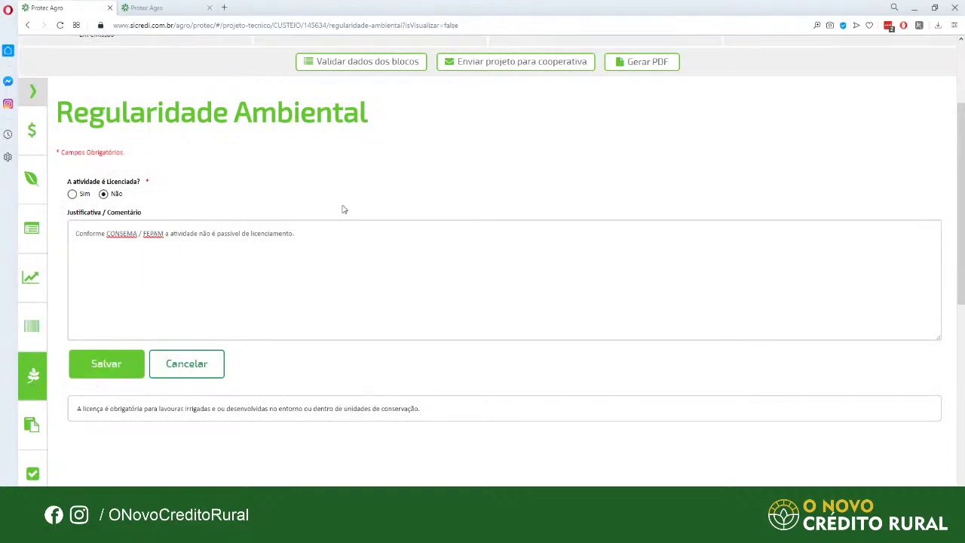
Open the Parecer Técnico block, enter "Parecer técnico." as the opinion text and try to save it
{"action": "left_click", "coordinate": [32, 425]}
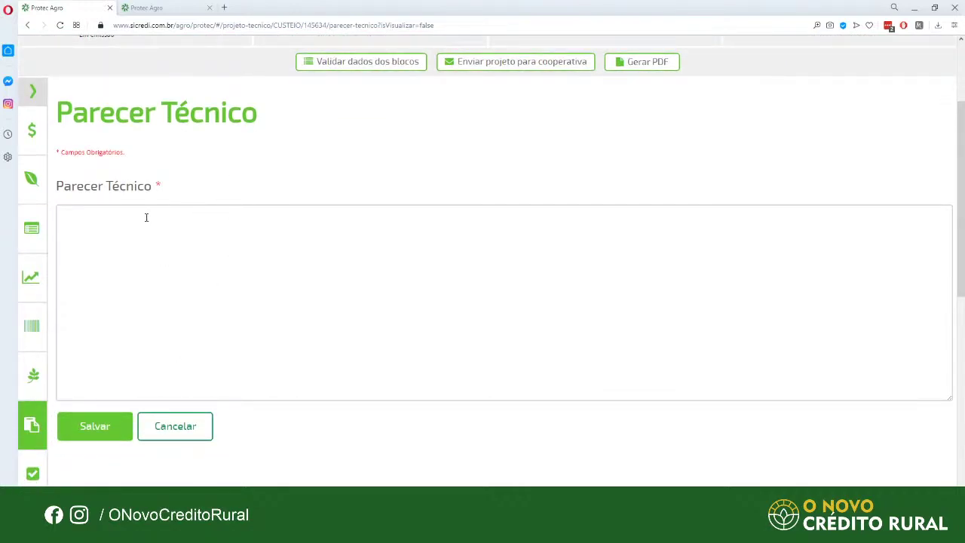
{"action": "left_click", "coordinate": [174, 240]}
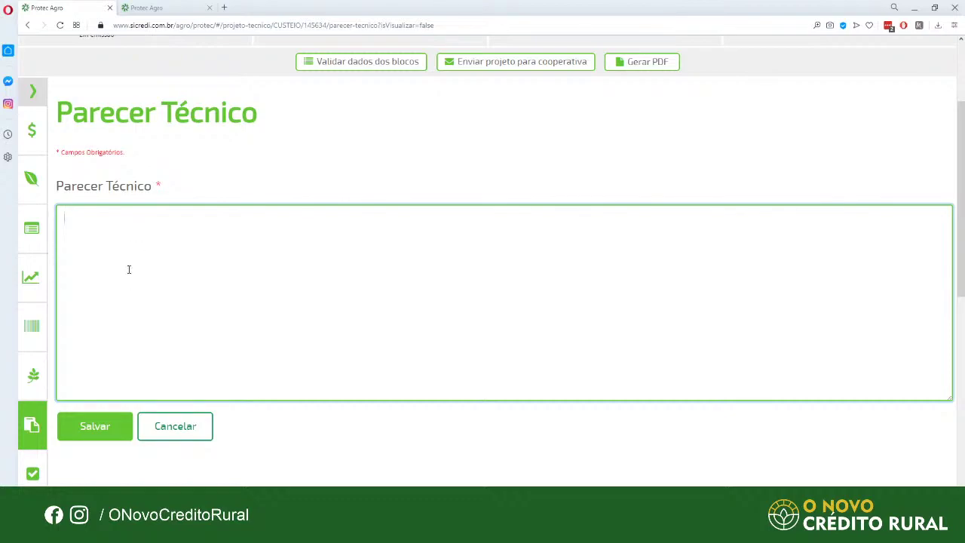
{"action": "scroll", "coordinate": [175, 249], "scroll_direction": "up", "scroll_amount": 1}
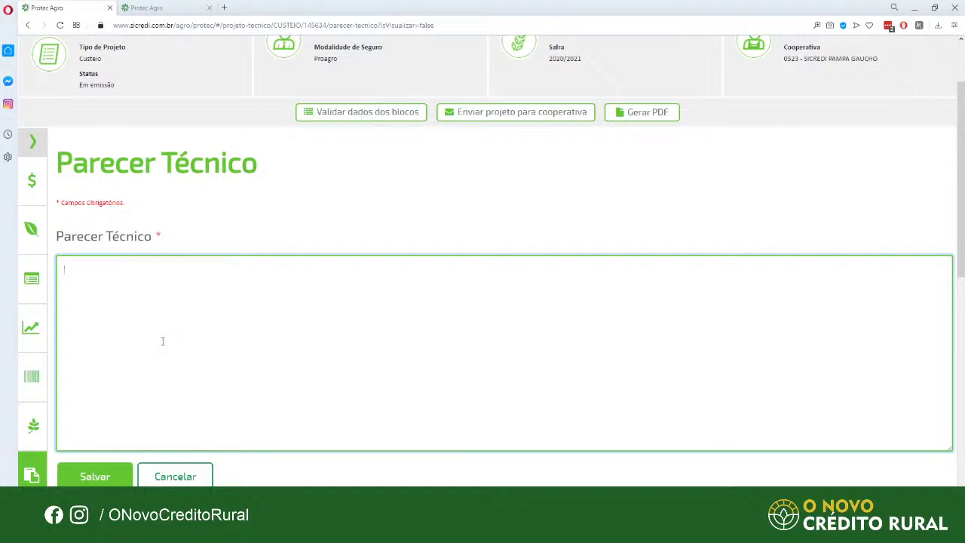
{"action": "scroll", "coordinate": [162, 341], "scroll_direction": "down", "scroll_amount": 1}
{"action": "scroll", "coordinate": [162, 341], "scroll_direction": "up", "scroll_amount": 1}
{"action": "scroll", "coordinate": [142, 333], "scroll_direction": "down", "scroll_amount": 1}
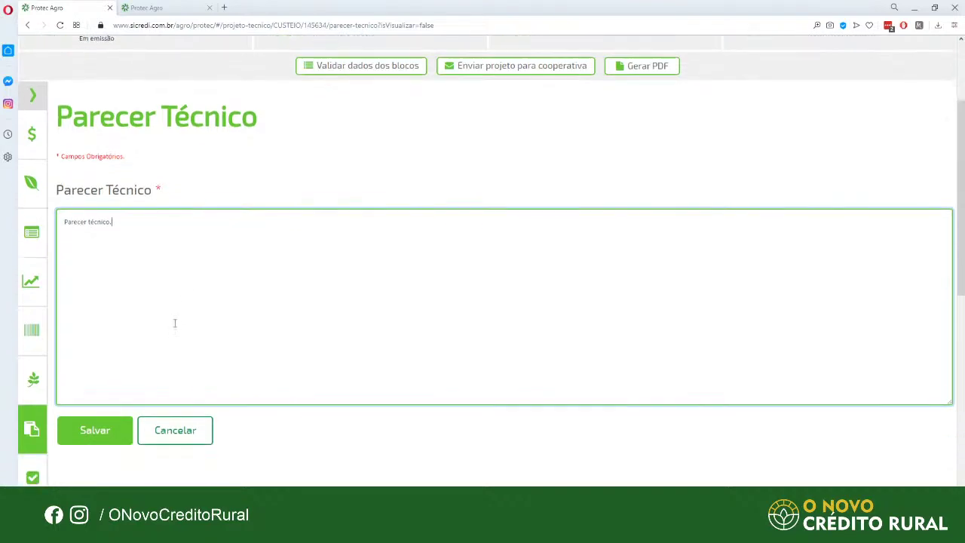
{"action": "left_click", "coordinate": [117, 432]}
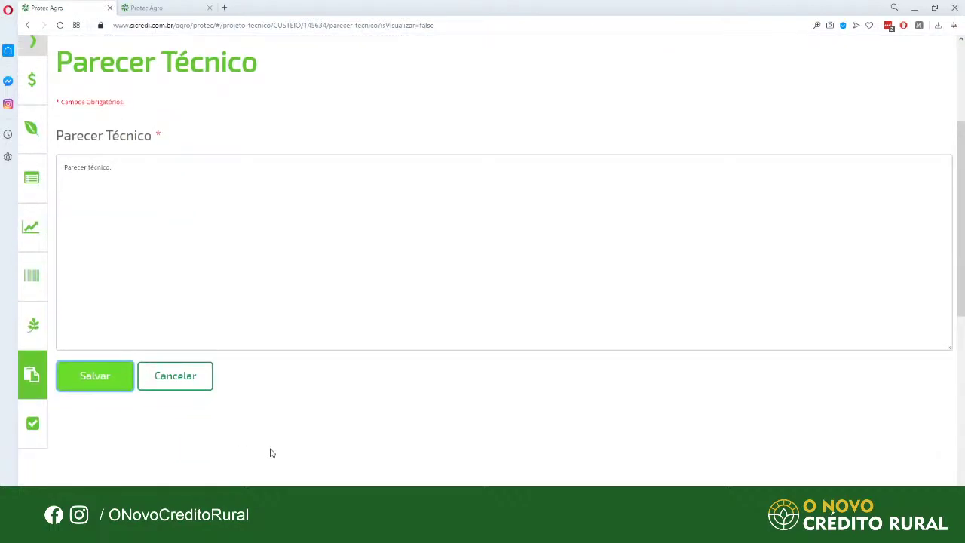
{"action": "scroll", "coordinate": [309, 322], "scroll_direction": "up", "scroll_amount": 3}
{"action": "scroll", "coordinate": [107, 349], "scroll_direction": "down", "scroll_amount": 3}
{"action": "left_click", "coordinate": [132, 195]}
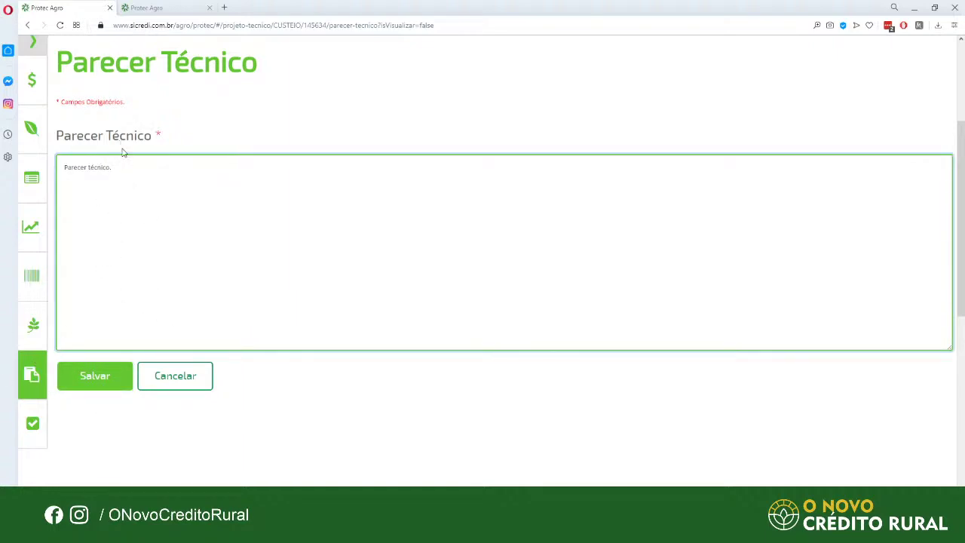
{"action": "scroll", "coordinate": [69, 188], "scroll_direction": "up", "scroll_amount": 2}
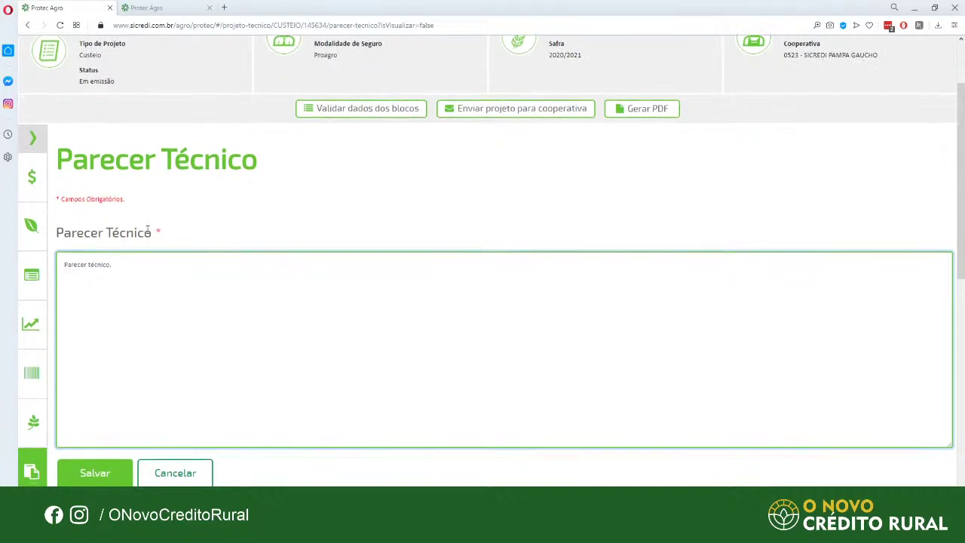
{"action": "scroll", "coordinate": [176, 272], "scroll_direction": "down", "scroll_amount": 1}
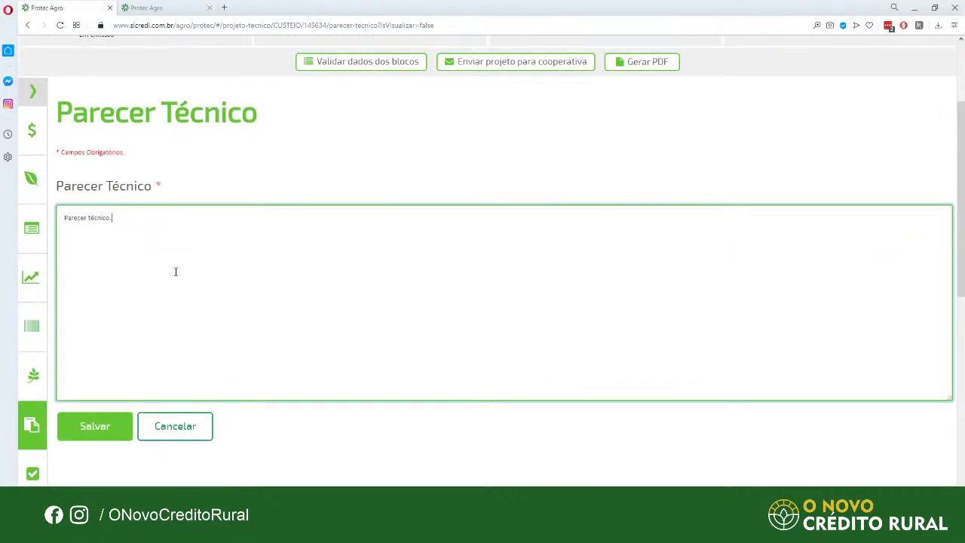
Open the Andamento do Projeto block and examine the project's progress history with its date and status
{"action": "left_click", "coordinate": [33, 473]}
{"action": "scroll", "coordinate": [200, 384], "scroll_direction": "down", "scroll_amount": 1}
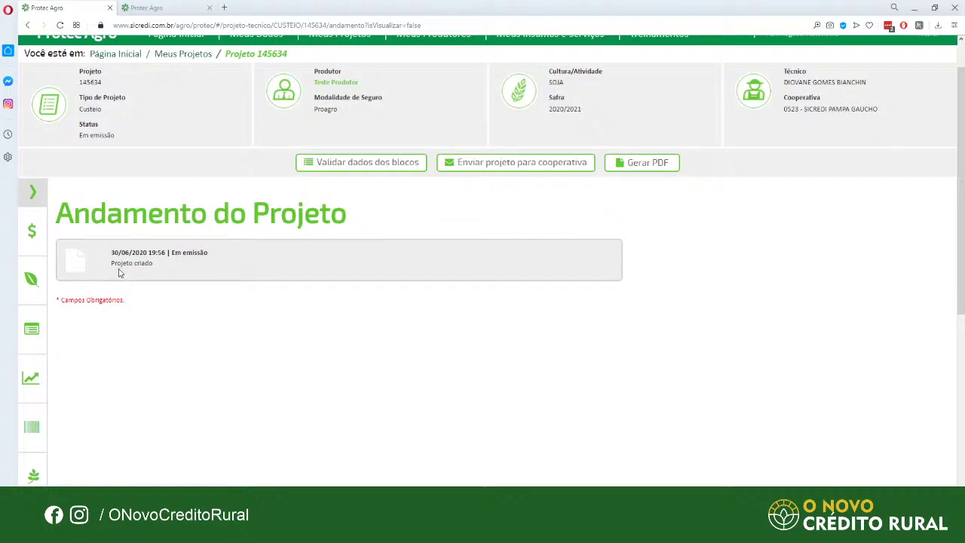
{"action": "mouse_move", "coordinate": [165, 254]}
{"action": "left_mouse_down"}
{"action": "mouse_move", "coordinate": [125, 255]}
{"action": "mouse_move", "coordinate": [147, 255]}
{"action": "left_mouse_up"}
{"action": "left_click", "coordinate": [211, 254]}
{"action": "scroll", "coordinate": [151, 257], "scroll_direction": "up", "scroll_amount": 1}
{"action": "scroll", "coordinate": [147, 264], "scroll_direction": "down", "scroll_amount": 2}
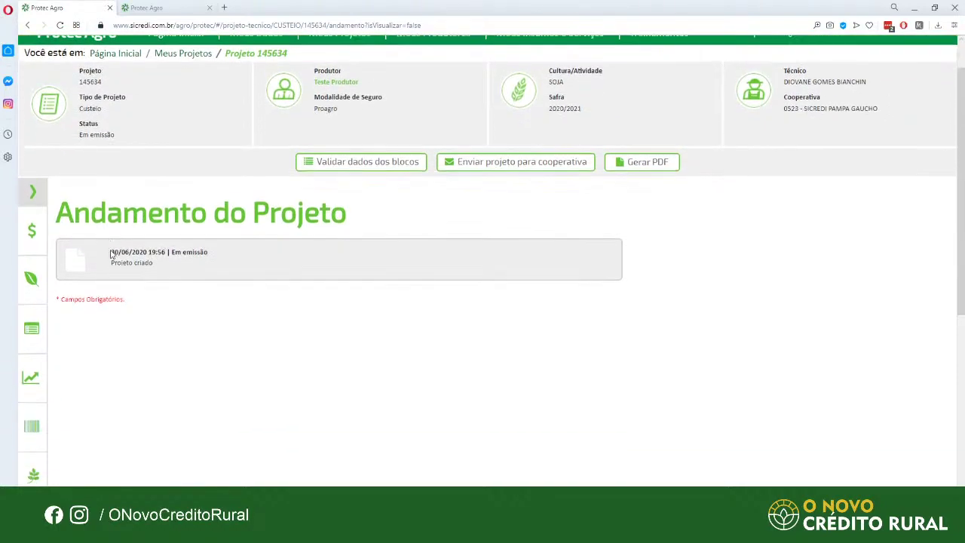
{"action": "scroll", "coordinate": [148, 310], "scroll_direction": "down", "scroll_amount": 2}
{"action": "scroll", "coordinate": [148, 310], "scroll_direction": "up", "scroll_amount": 3}
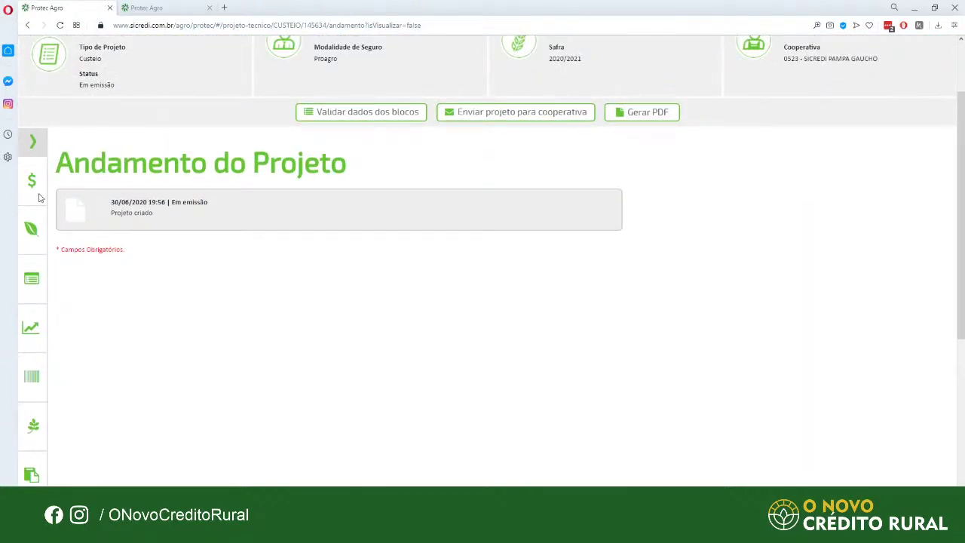
{"action": "scroll", "coordinate": [121, 453], "scroll_direction": "down", "scroll_amount": 2}
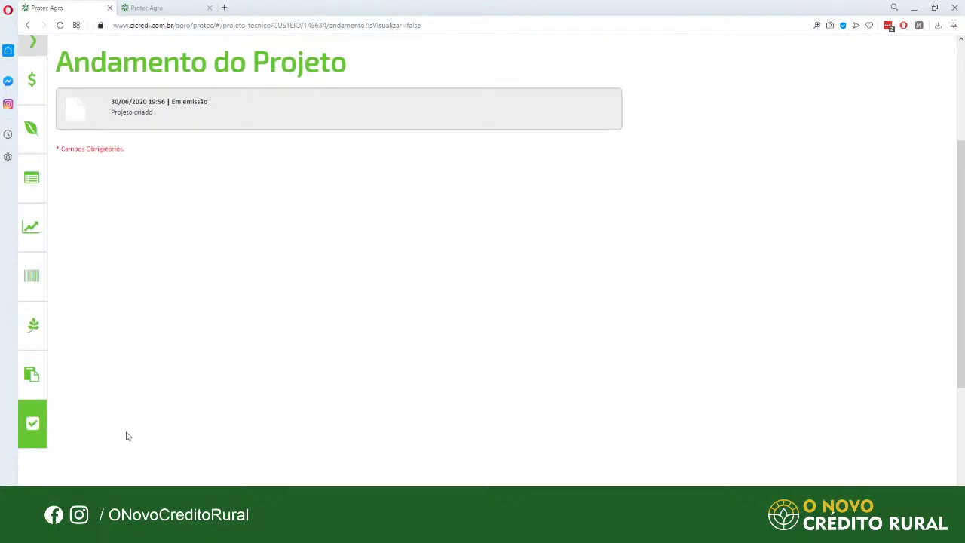
{"action": "scroll", "coordinate": [127, 435], "scroll_direction": "up", "scroll_amount": 1}
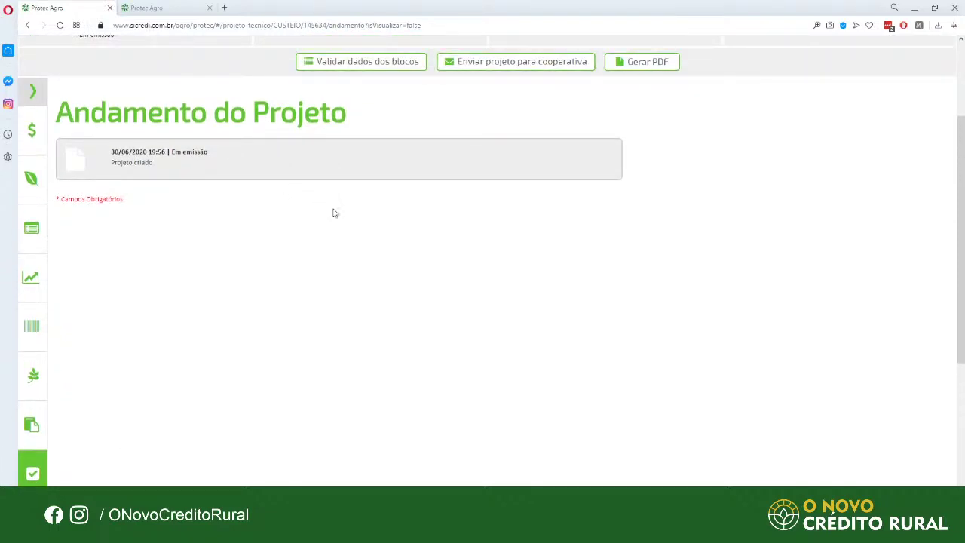
Validate the data of all project blocks and check the block list for blocks marked with errors
{"action": "scroll", "coordinate": [334, 214], "scroll_direction": "up", "scroll_amount": 2}
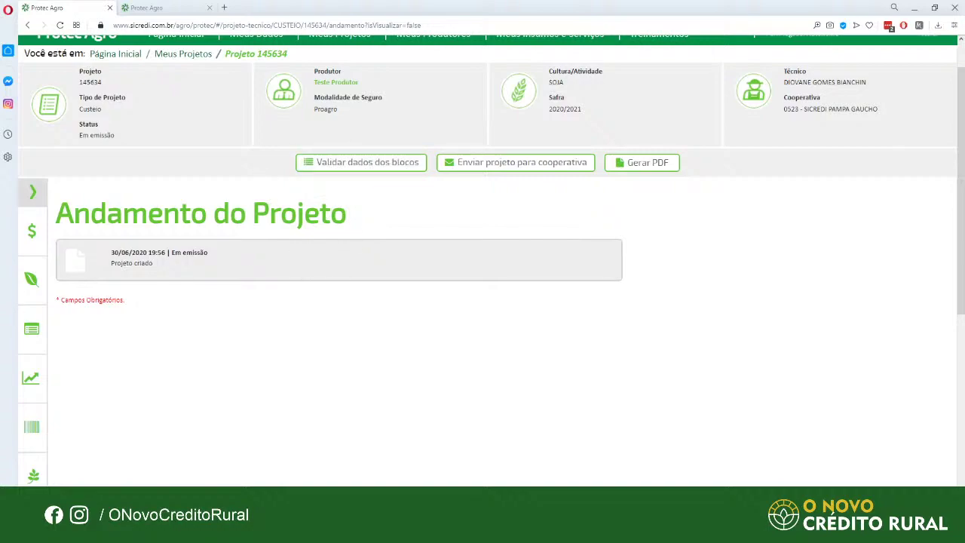
{"action": "scroll", "coordinate": [335, 215], "scroll_direction": "up", "scroll_amount": 1}
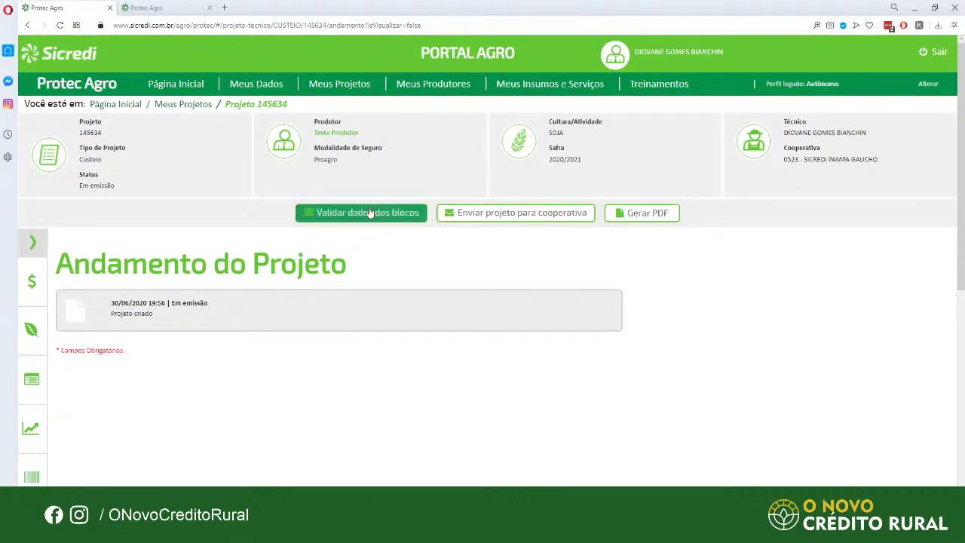
{"action": "scroll", "coordinate": [478, 396], "scroll_direction": "down", "scroll_amount": 1}
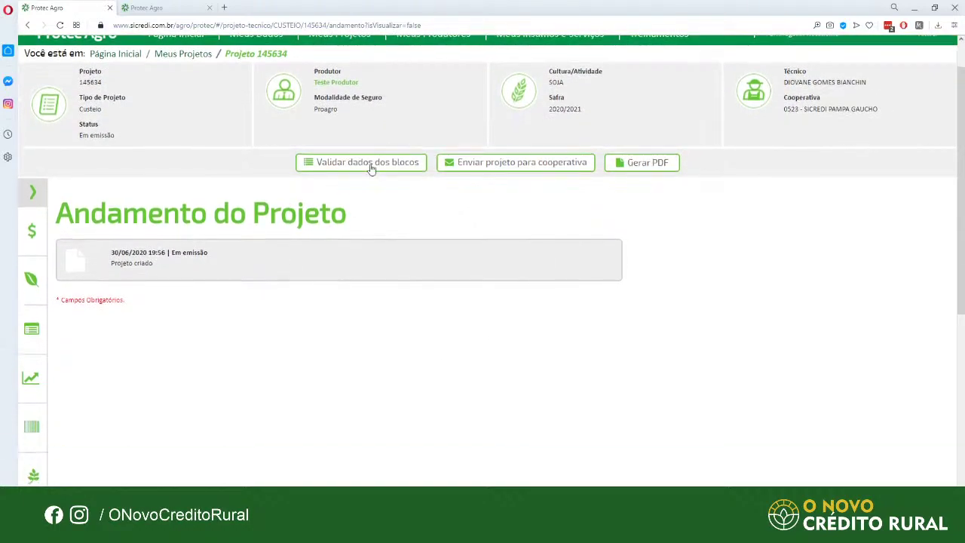
{"action": "left_click", "coordinate": [361, 162]}
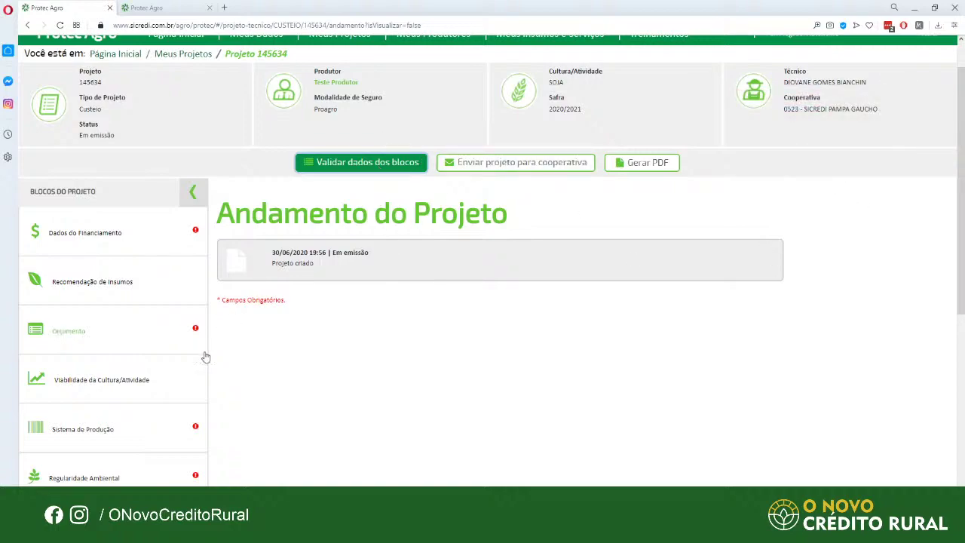
{"action": "left_click", "coordinate": [373, 167]}
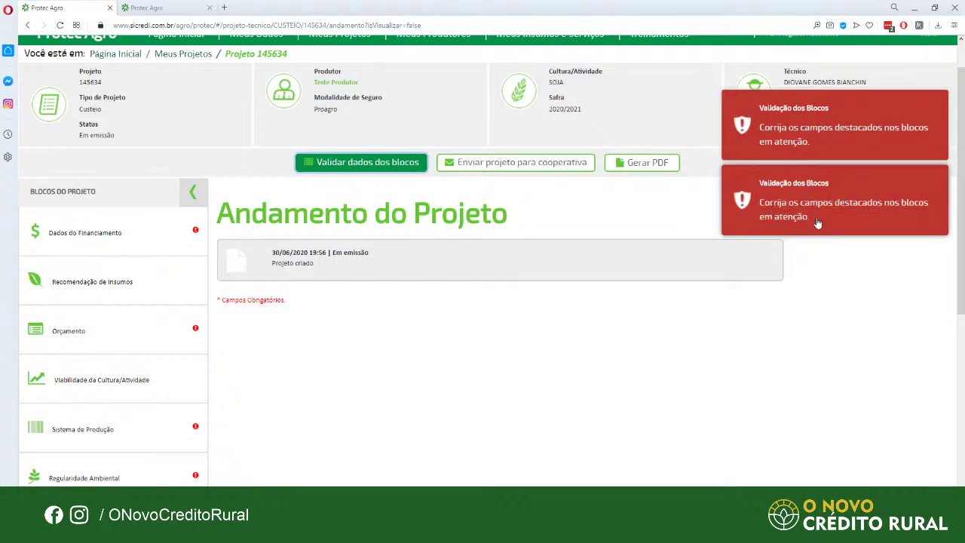
{"action": "scroll", "coordinate": [566, 312], "scroll_direction": "down", "scroll_amount": 1}
{"action": "scroll", "coordinate": [543, 317], "scroll_direction": "down", "scroll_amount": 1}
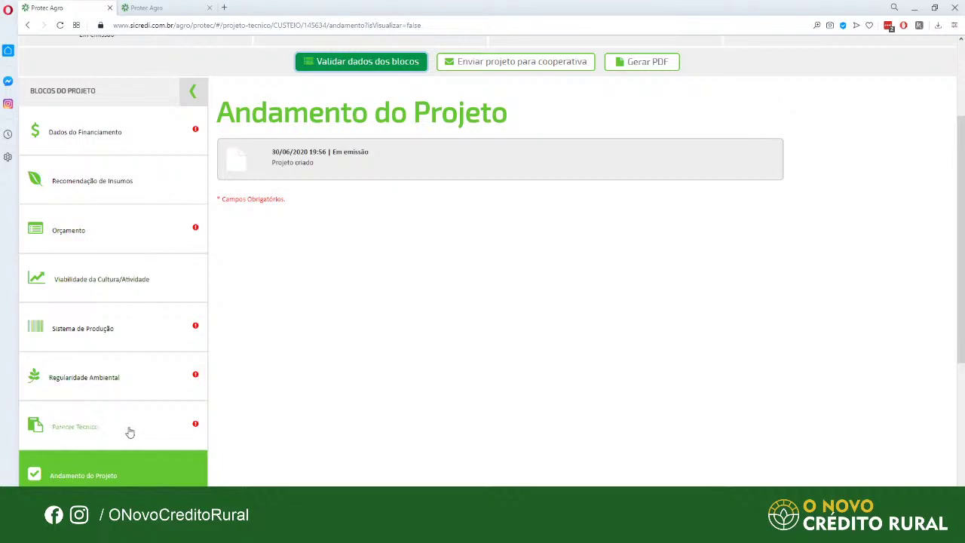
{"action": "scroll", "coordinate": [181, 444], "scroll_direction": "down", "scroll_amount": 1}
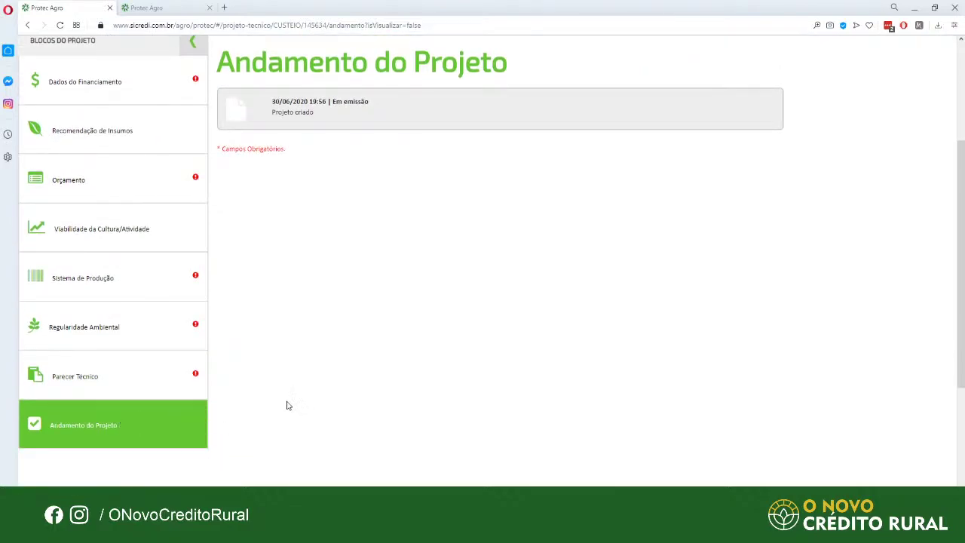
{"action": "scroll", "coordinate": [251, 330], "scroll_direction": "up", "scroll_amount": 1}
{"action": "scroll", "coordinate": [162, 399], "scroll_direction": "up", "scroll_amount": 2}
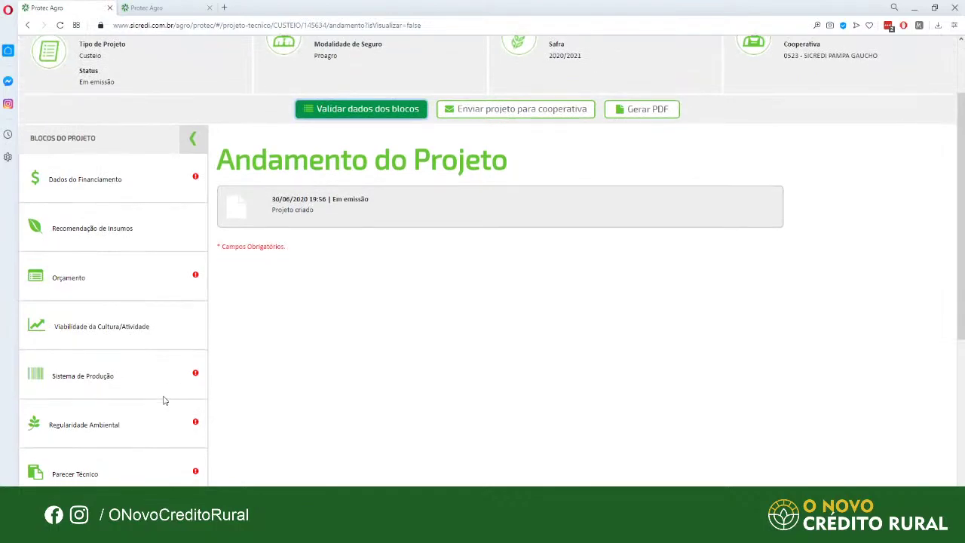
{"action": "scroll", "coordinate": [179, 438], "scroll_direction": "down", "scroll_amount": 1}
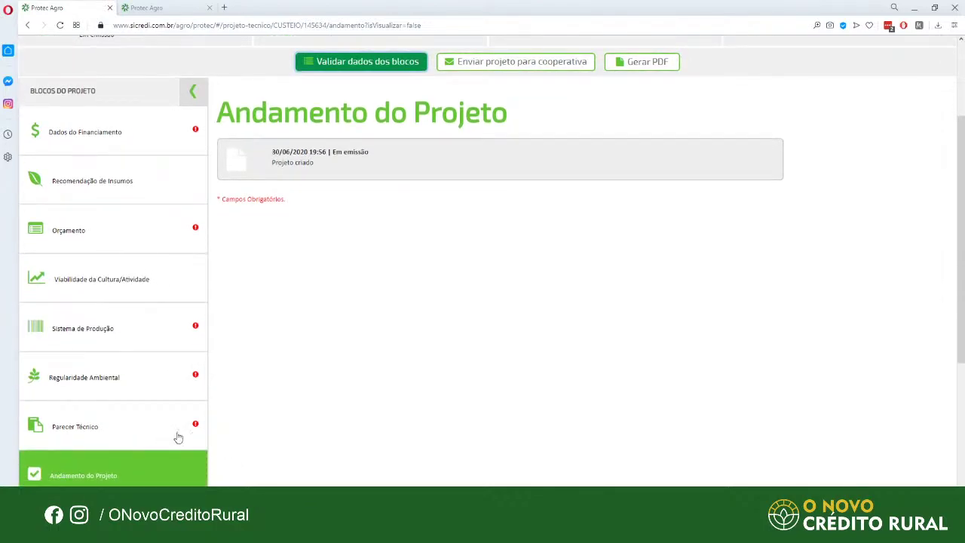
Reopen the flagged Parecer Técnico block, fill in the mandatory opinion with "Parecer técnico." and save it
{"action": "left_click", "coordinate": [103, 424]}
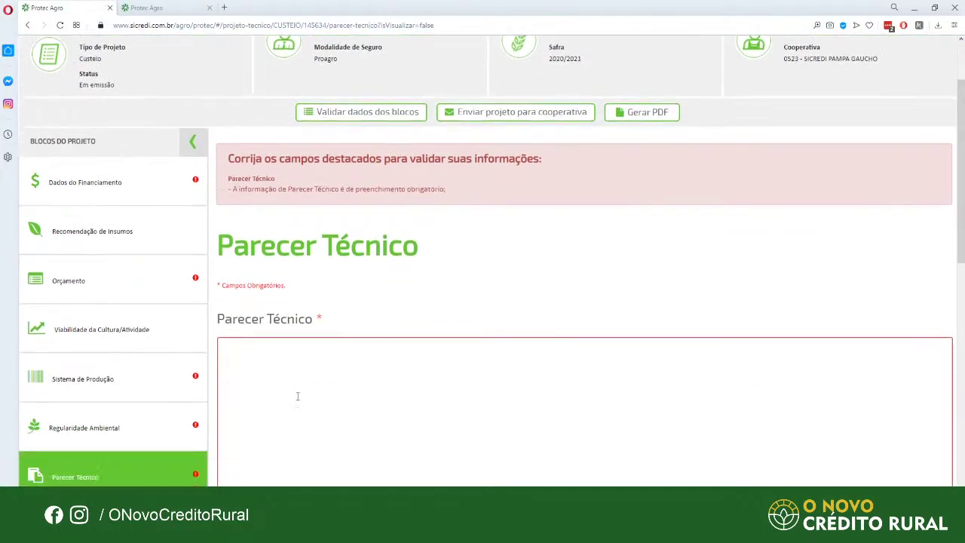
{"action": "left_click", "coordinate": [304, 384]}
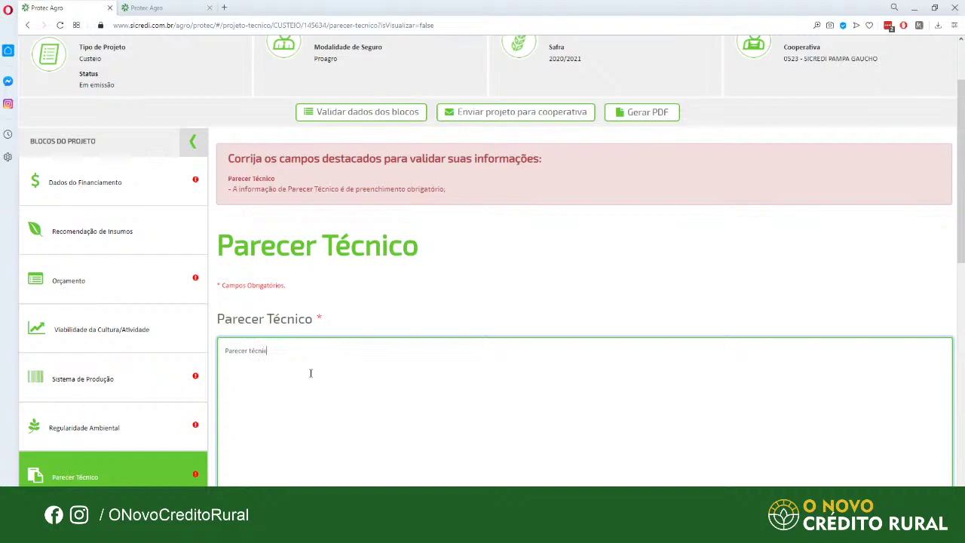
{"action": "scroll", "coordinate": [302, 369], "scroll_direction": "down", "scroll_amount": 3}
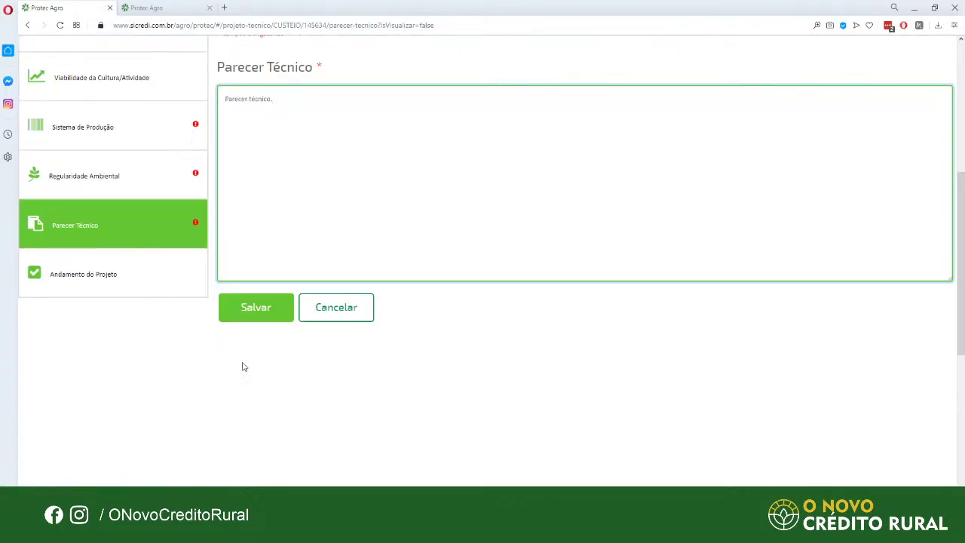
{"action": "scroll", "coordinate": [259, 336], "scroll_direction": "up", "scroll_amount": 1}
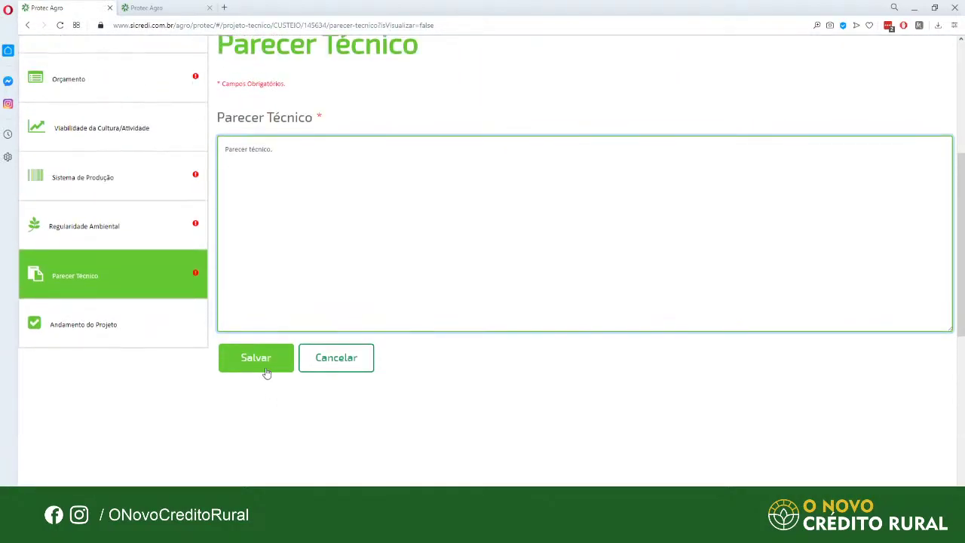
{"action": "left_click", "coordinate": [248, 359]}
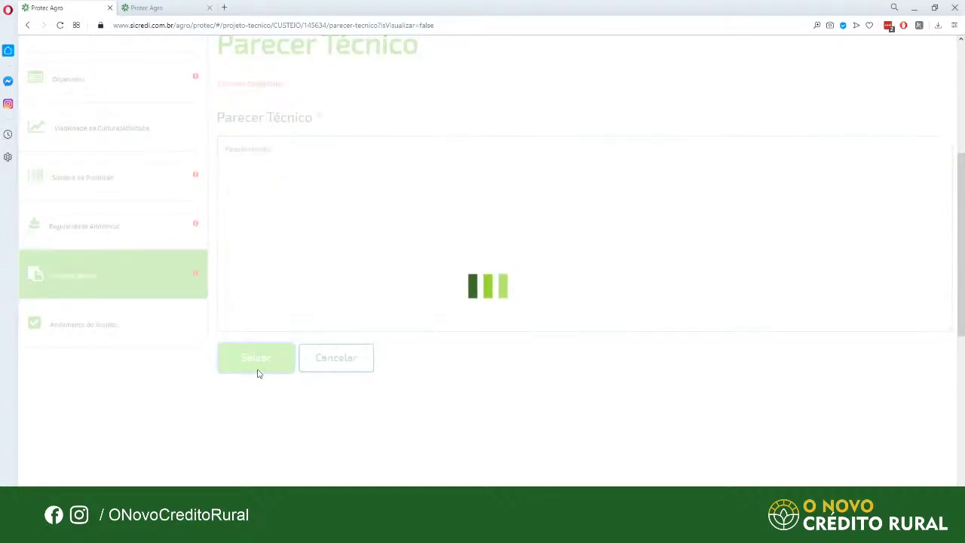
In the Regularidade Ambiental block, answer Não to whether the activity is licensed, enter "Não é licenciada." as the justification and save
{"action": "scroll", "coordinate": [214, 315], "scroll_direction": "up", "scroll_amount": 1}
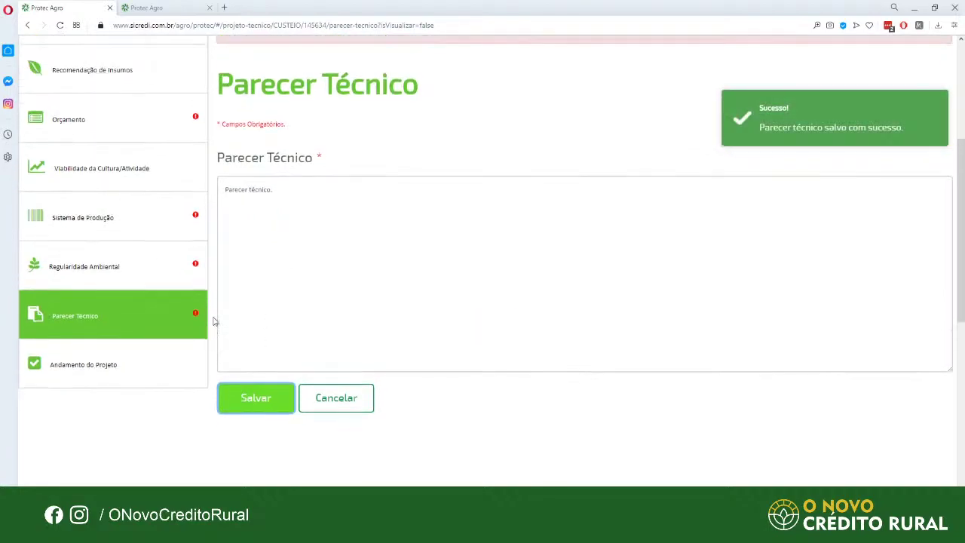
{"action": "left_click", "coordinate": [116, 278]}
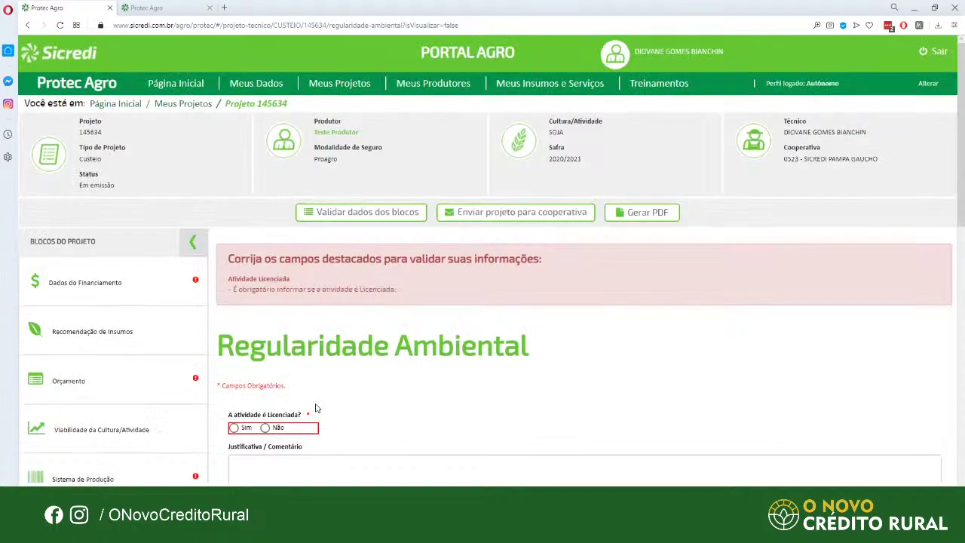
{"action": "scroll", "coordinate": [302, 362], "scroll_direction": "down", "scroll_amount": 2}
{"action": "left_click", "coordinate": [266, 328]}
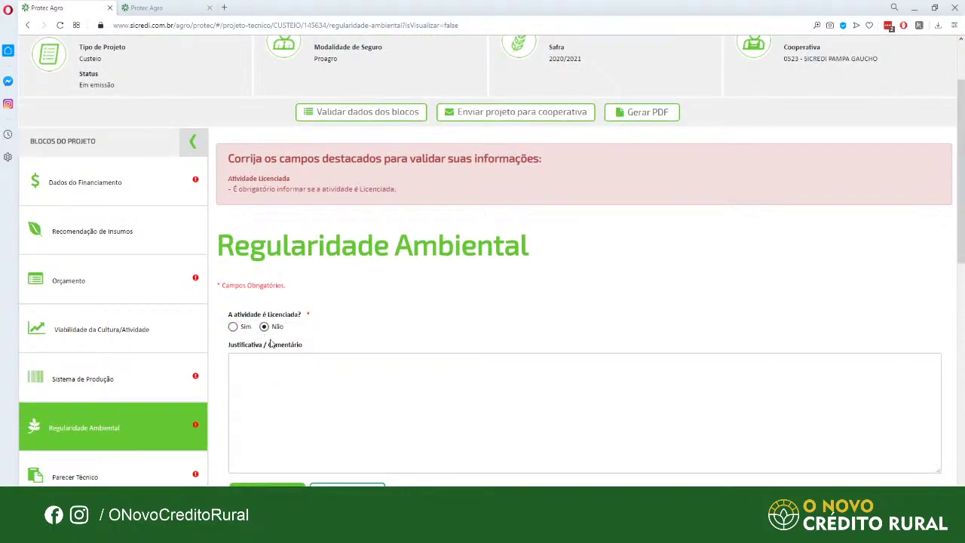
{"action": "left_click", "coordinate": [331, 414]}
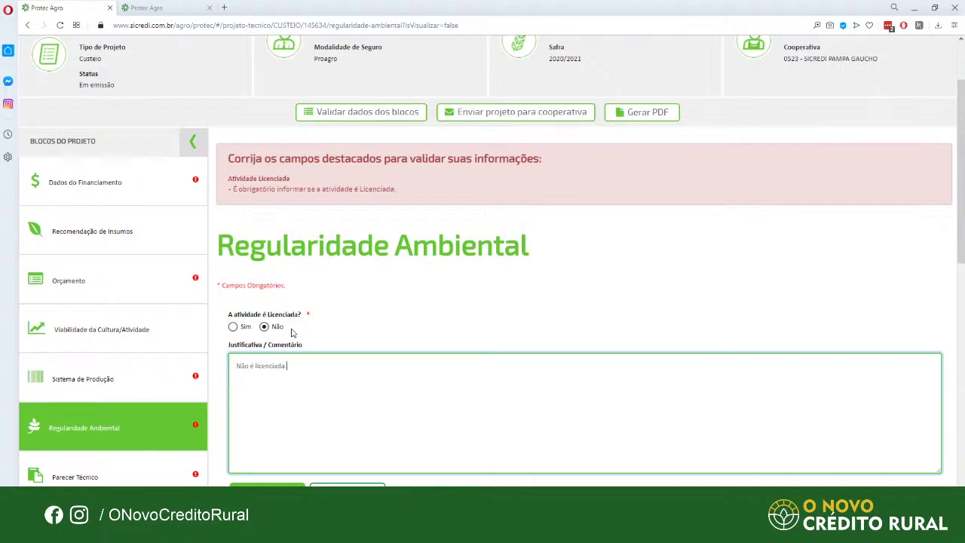
{"action": "left_click", "coordinate": [295, 484]}
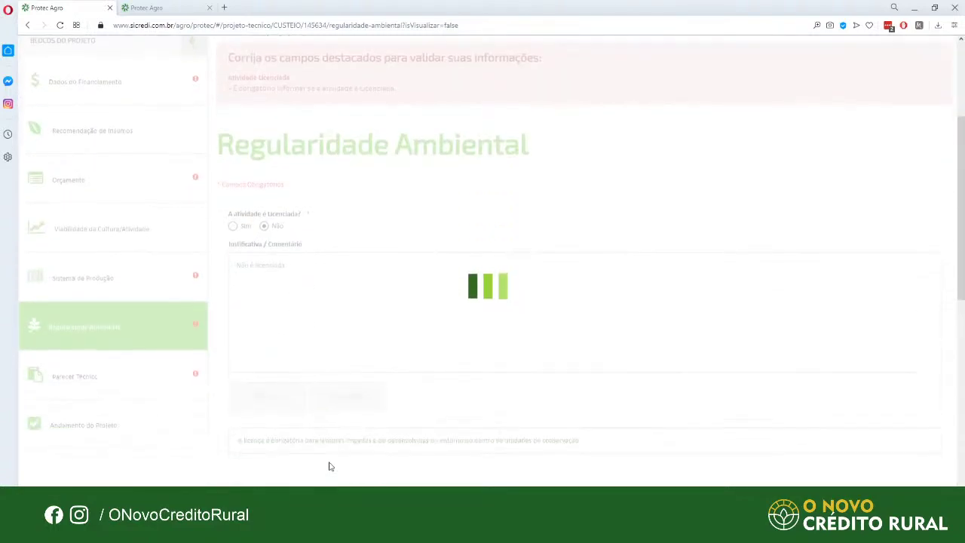
Check the correction notices in the flagged Sistema de Produção and Orçamento blocks
{"action": "left_click", "coordinate": [170, 289]}
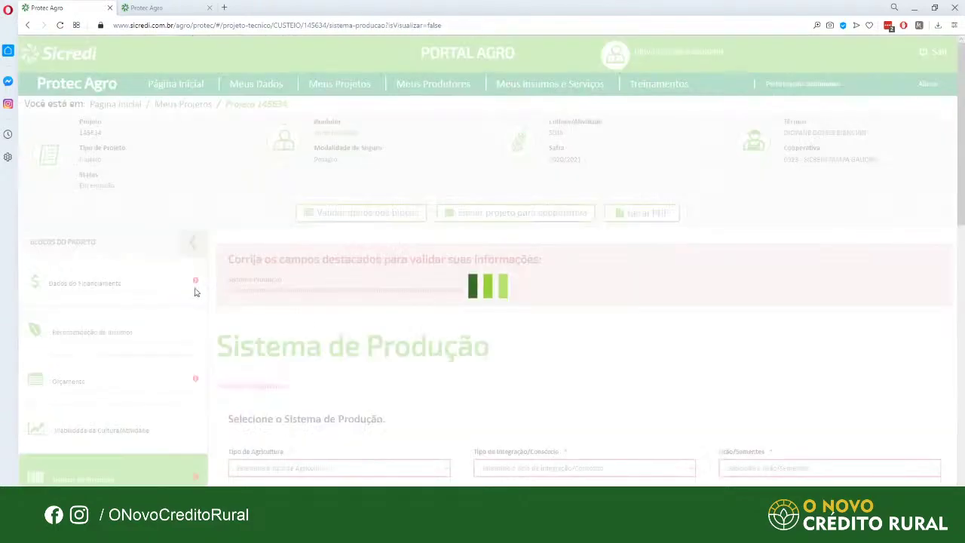
{"action": "scroll", "coordinate": [385, 399], "scroll_direction": "down", "scroll_amount": 1}
{"action": "scroll", "coordinate": [386, 399], "scroll_direction": "up", "scroll_amount": 1}
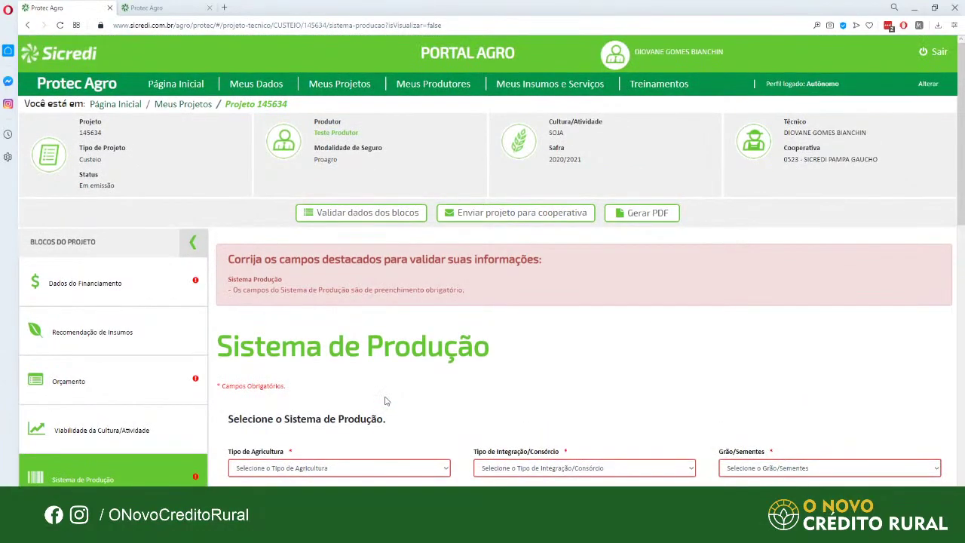
{"action": "left_click", "coordinate": [172, 388]}
{"action": "scroll", "coordinate": [172, 387], "scroll_direction": "down", "scroll_amount": 3}
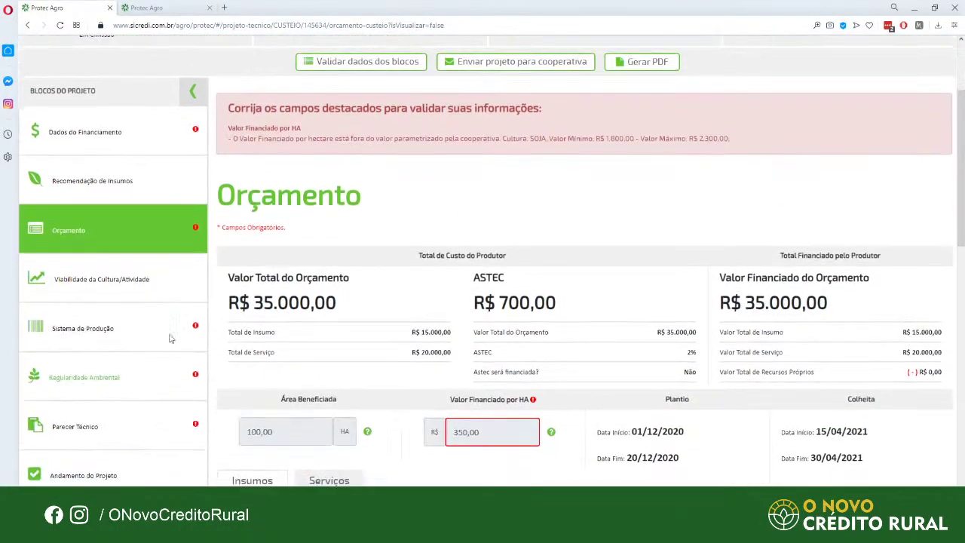
In the Sistema de Produção block, choose 5 - Plantio Direto as agriculture type, 2 - Lavoura Solteira as integration type and 8 - Grãos/Consumo for grain/seeds
{"action": "left_click", "coordinate": [170, 332]}
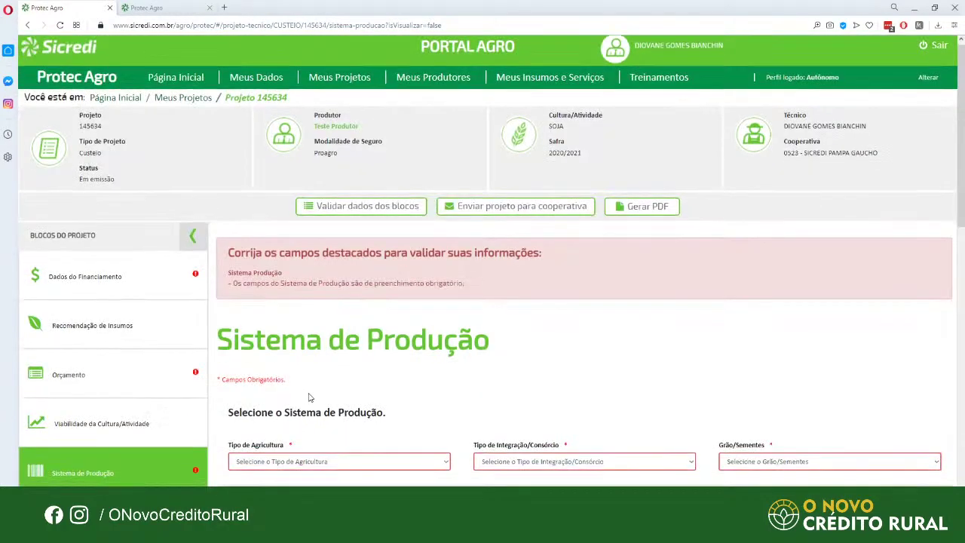
{"action": "scroll", "coordinate": [309, 396], "scroll_direction": "down", "scroll_amount": 1}
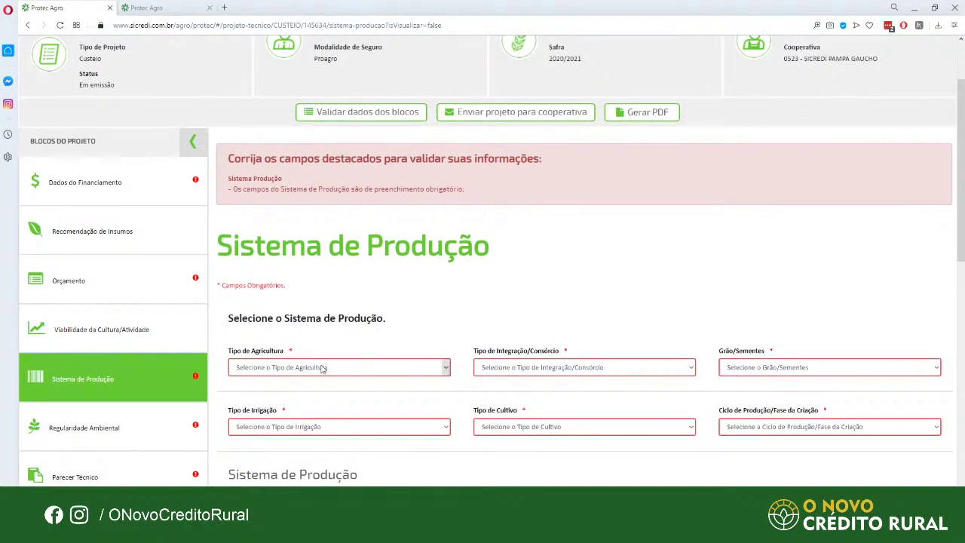
{"action": "left_click", "coordinate": [322, 368]}
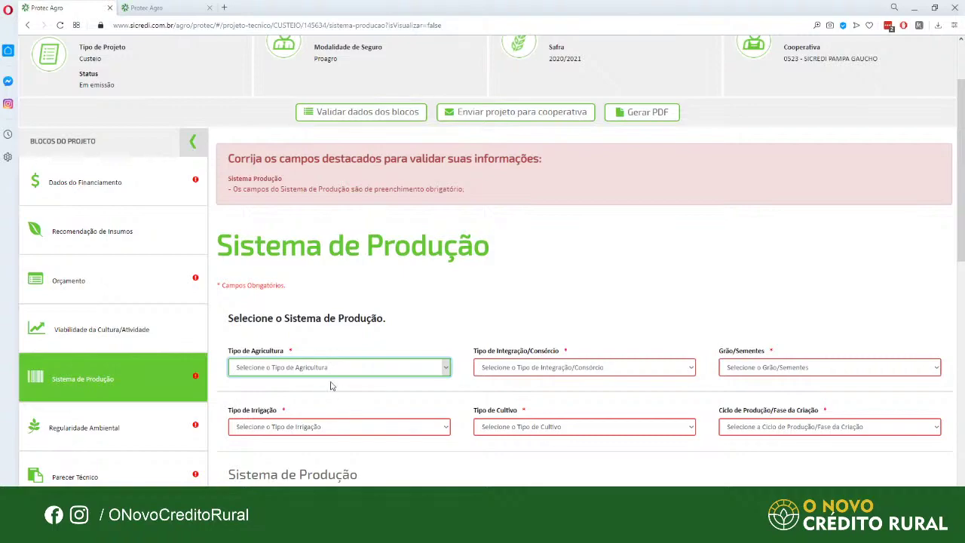
{"action": "left_click", "coordinate": [291, 398]}
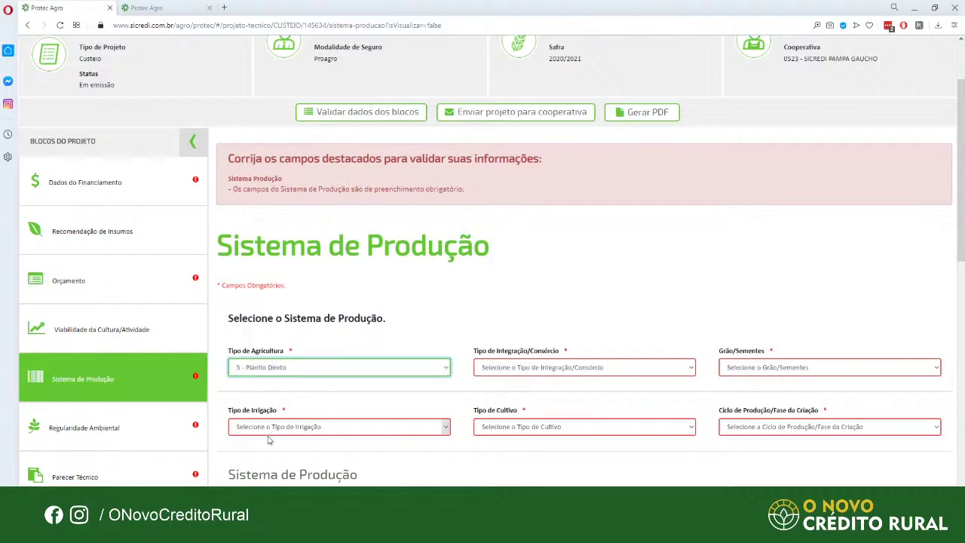
{"action": "left_click", "coordinate": [530, 377]}
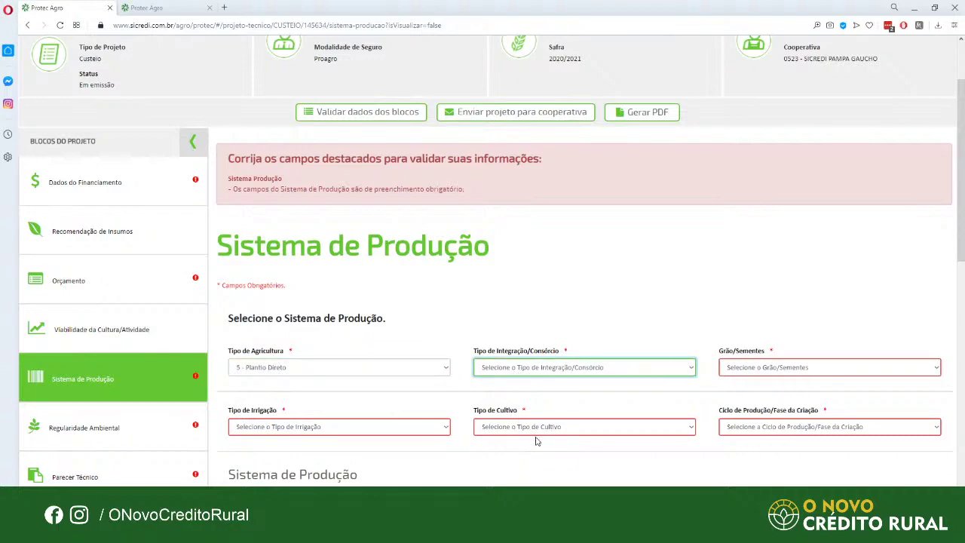
{"action": "left_click", "coordinate": [531, 401]}
{"action": "left_click", "coordinate": [822, 368]}
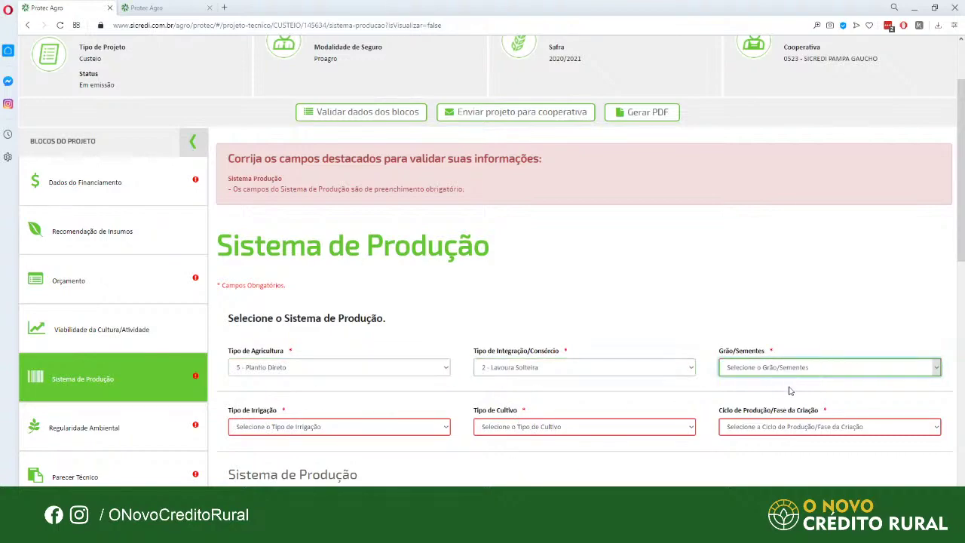
{"action": "key", "text": "8"}
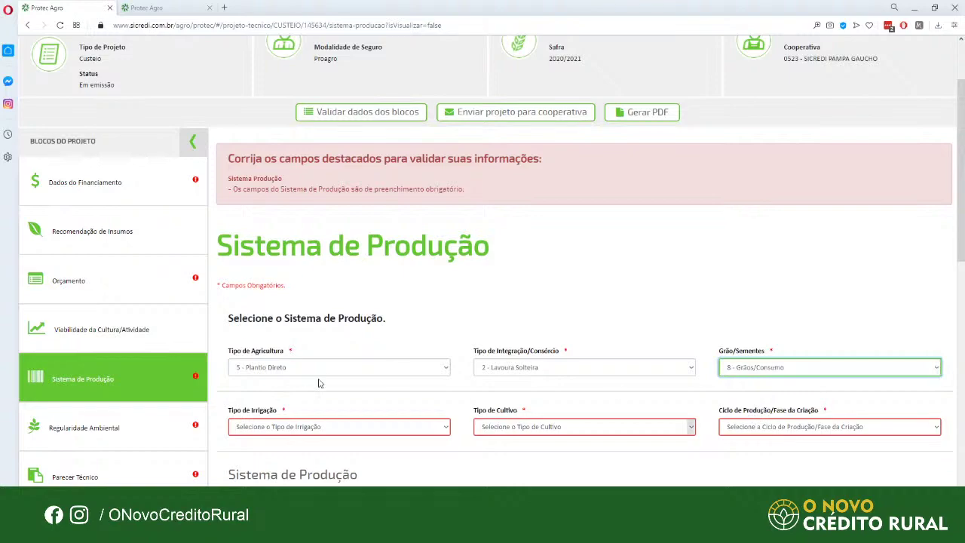
Set irrigation to 01 - Não Irrigado, cultivation to 00 - Não se aplica and production cycle to 22 - Anual, then save the production system
{"action": "key", "text": "Tab"}
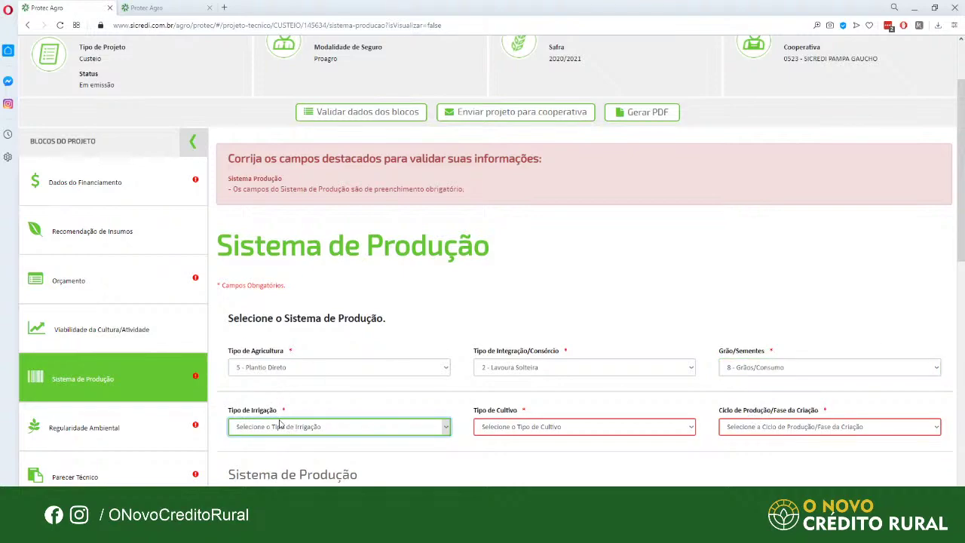
{"action": "key", "text": "0"}
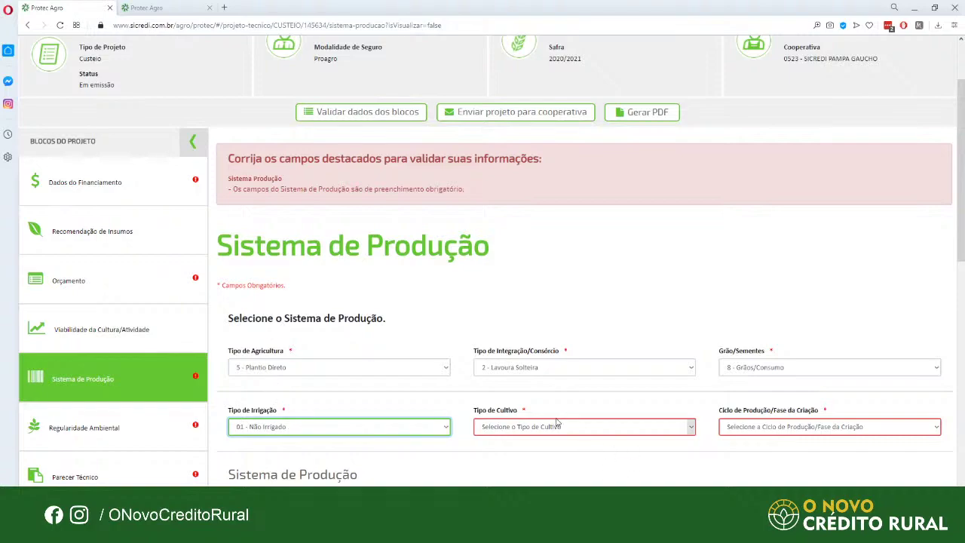
{"action": "key", "text": "Tab"}
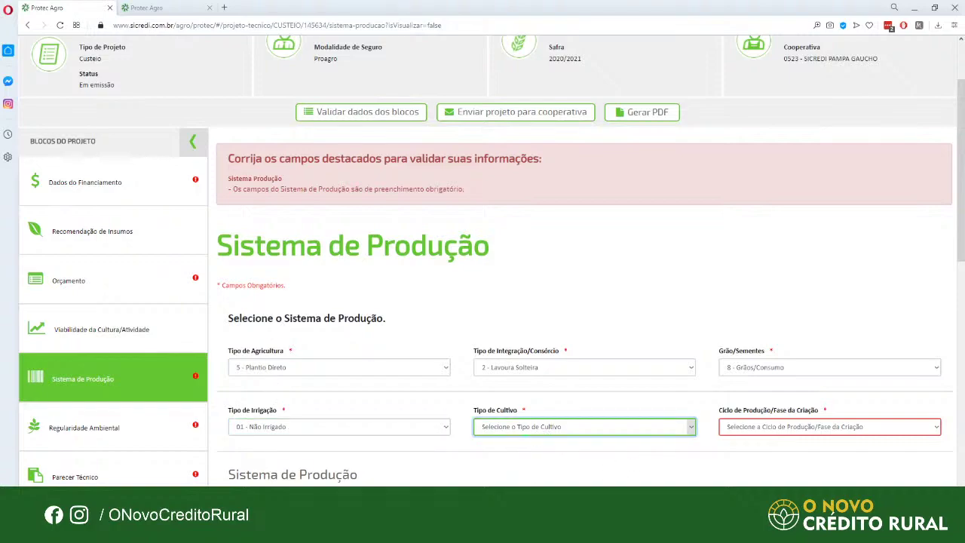
{"action": "key", "text": "0"}
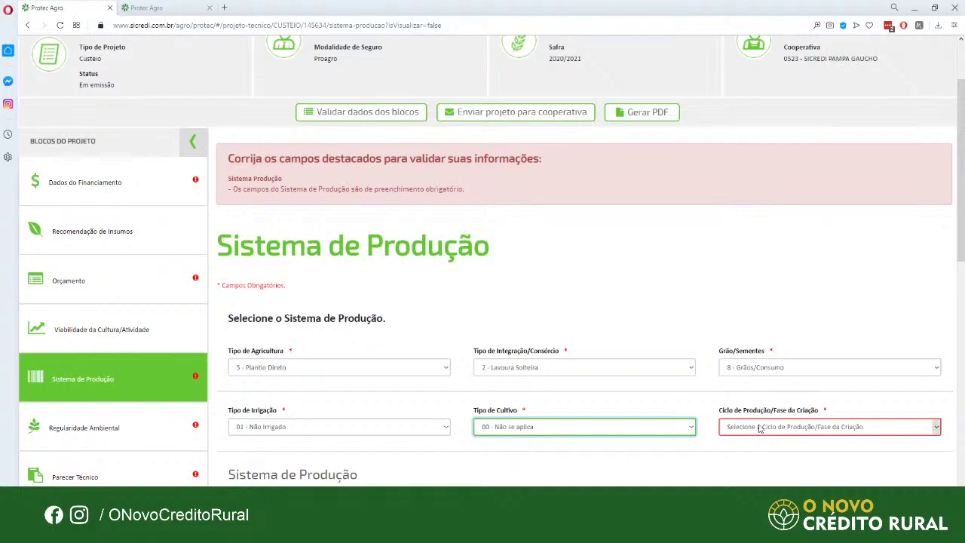
{"action": "key", "text": "Tab"}
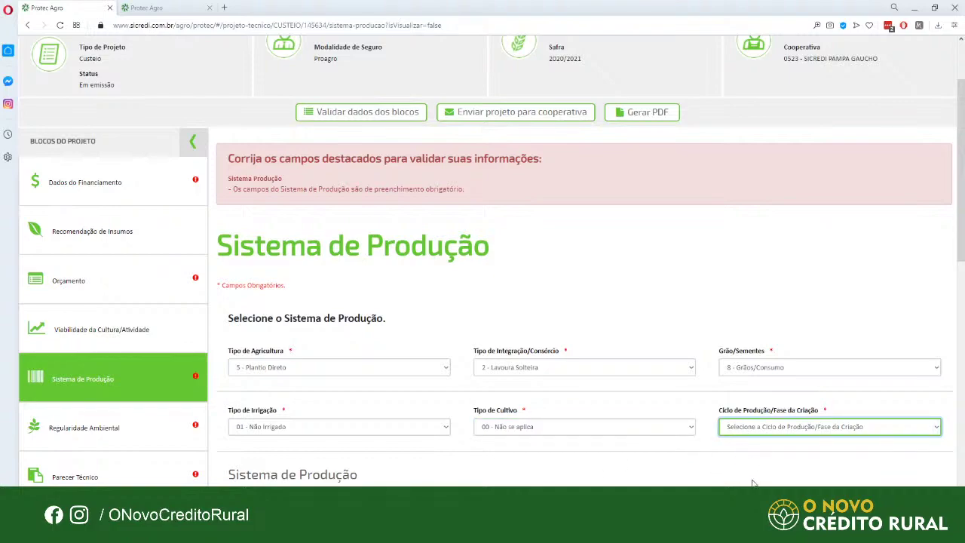
{"action": "key", "text": "2"}
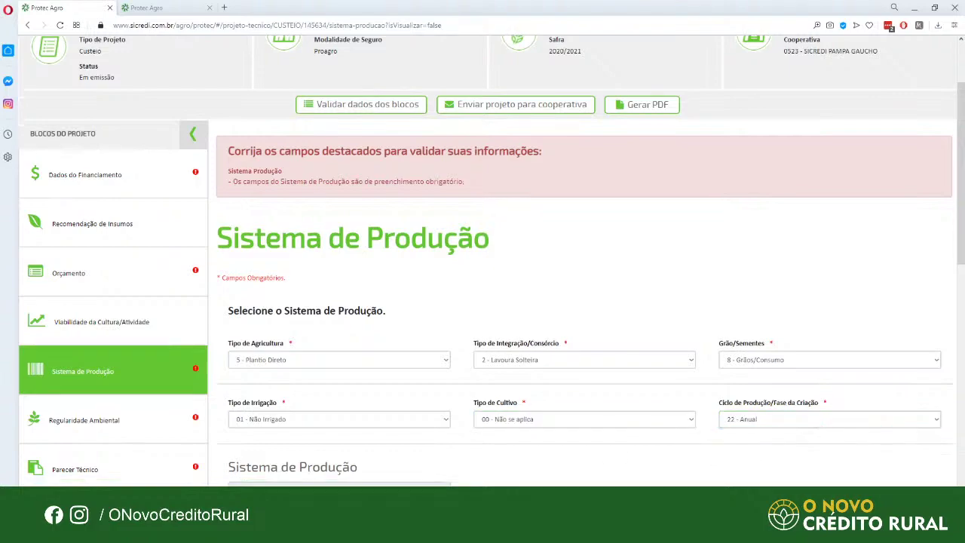
{"action": "scroll", "coordinate": [735, 481], "scroll_direction": "down", "scroll_amount": 4}
{"action": "left_click", "coordinate": [287, 267]}
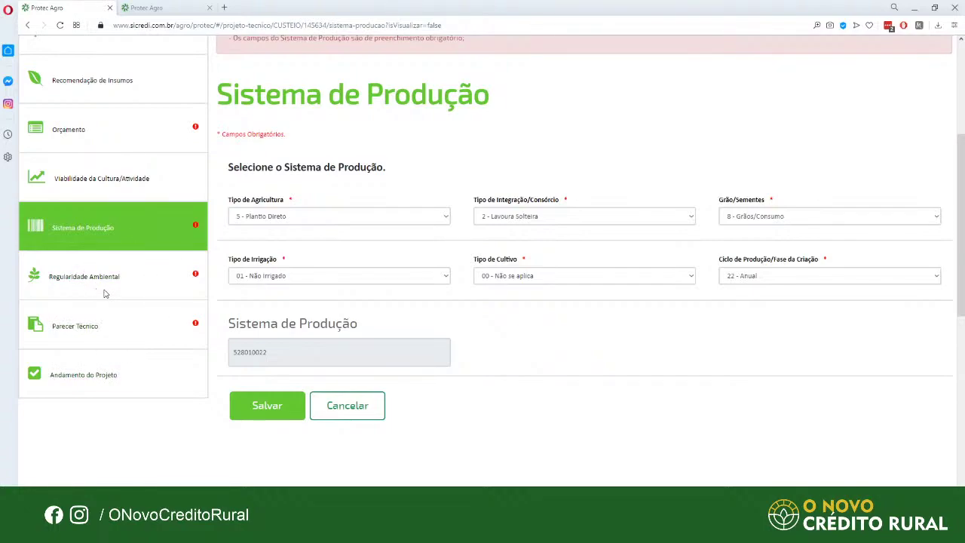
From the Andamento do Projeto block, validate all project blocks again and check which ones remain flagged
{"action": "left_click", "coordinate": [145, 378]}
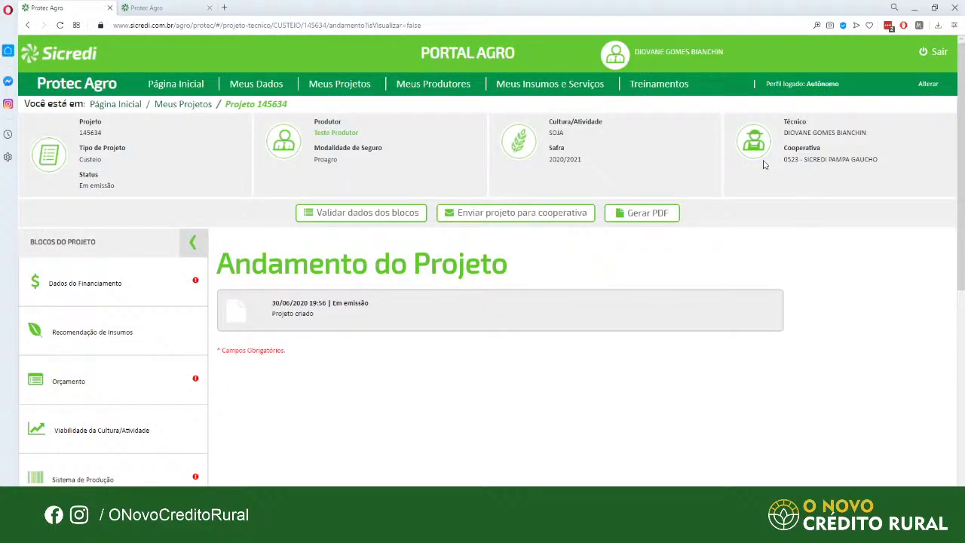
{"action": "left_click", "coordinate": [398, 223]}
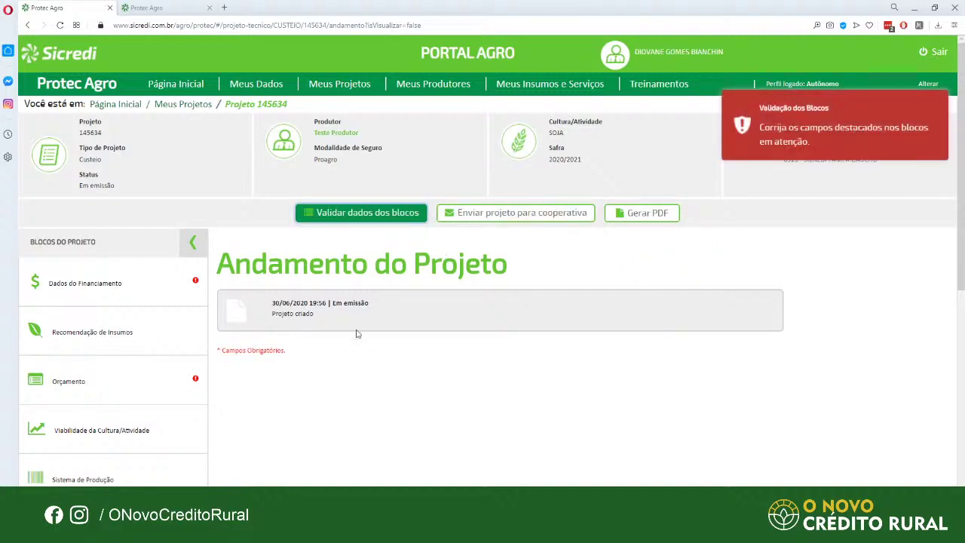
{"action": "scroll", "coordinate": [339, 362], "scroll_direction": "down", "scroll_amount": 2}
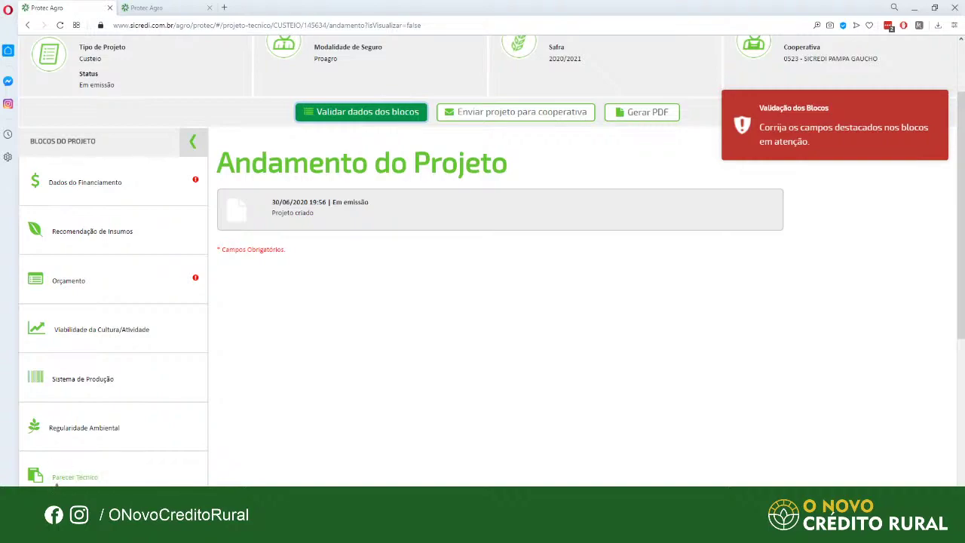
{"action": "scroll", "coordinate": [155, 465], "scroll_direction": "up", "scroll_amount": 1}
{"action": "scroll", "coordinate": [155, 466], "scroll_direction": "down", "scroll_amount": 2}
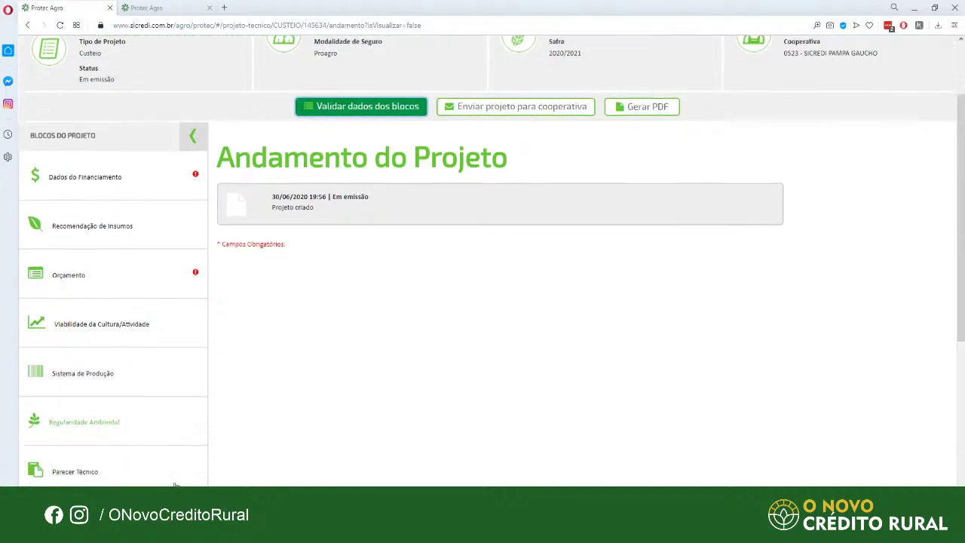
{"action": "scroll", "coordinate": [155, 471], "scroll_direction": "up", "scroll_amount": 2}
Open the flagged Orçamento block and examine the Valor Financiado por HA error against the financed total and the cooperative's minimum and maximum per hectare
{"action": "left_click", "coordinate": [75, 326]}
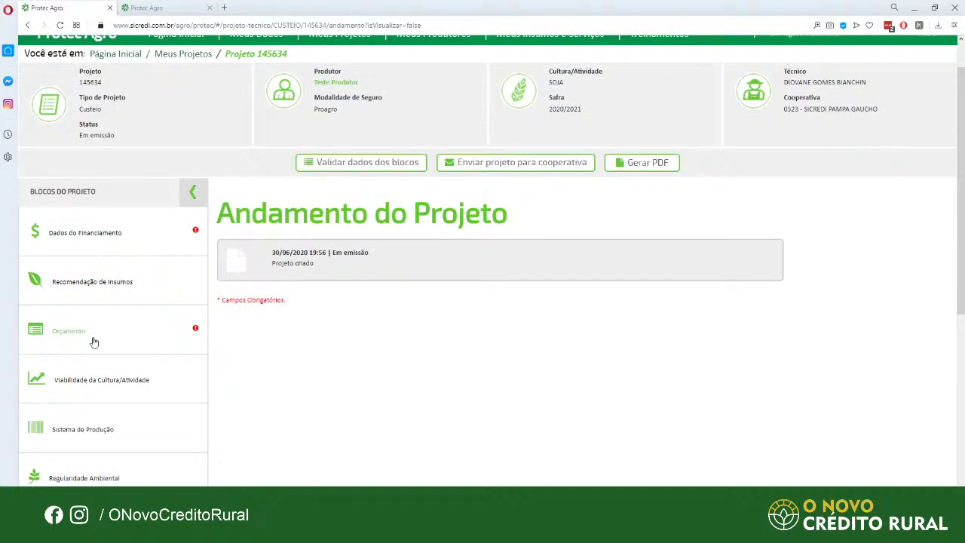
{"action": "scroll", "coordinate": [151, 385], "scroll_direction": "down", "scroll_amount": 1}
{"action": "scroll", "coordinate": [158, 378], "scroll_direction": "down", "scroll_amount": 1}
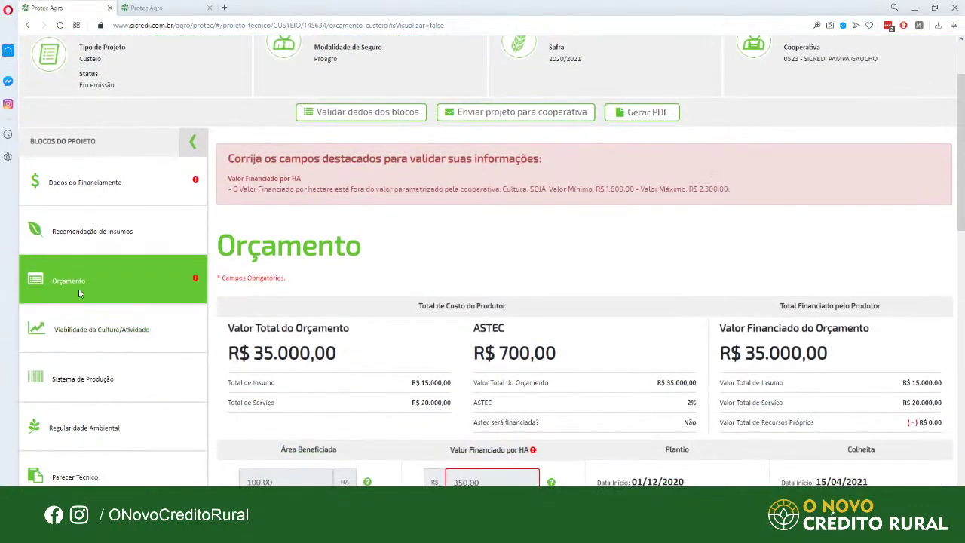
{"action": "scroll", "coordinate": [226, 264], "scroll_direction": "down", "scroll_amount": 1}
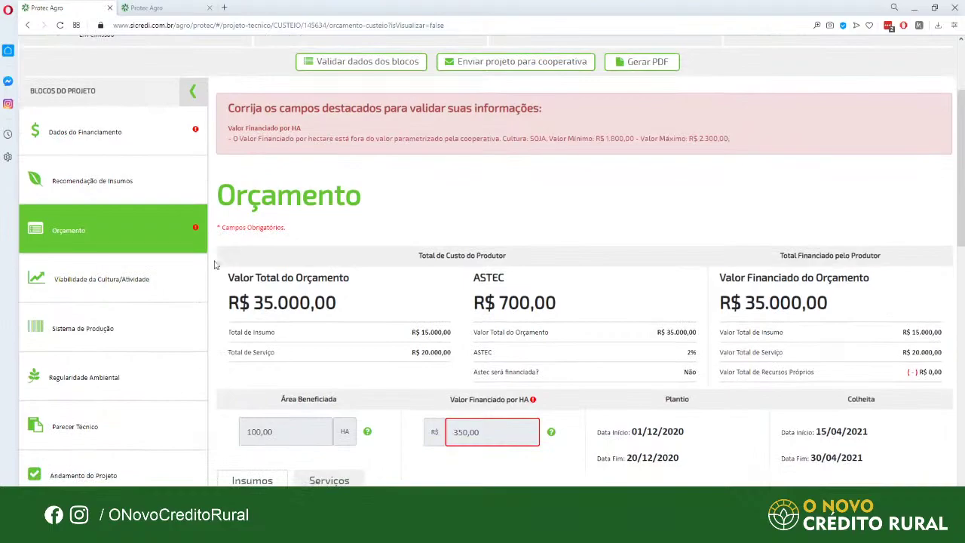
{"action": "scroll", "coordinate": [275, 159], "scroll_direction": "up", "scroll_amount": 1}
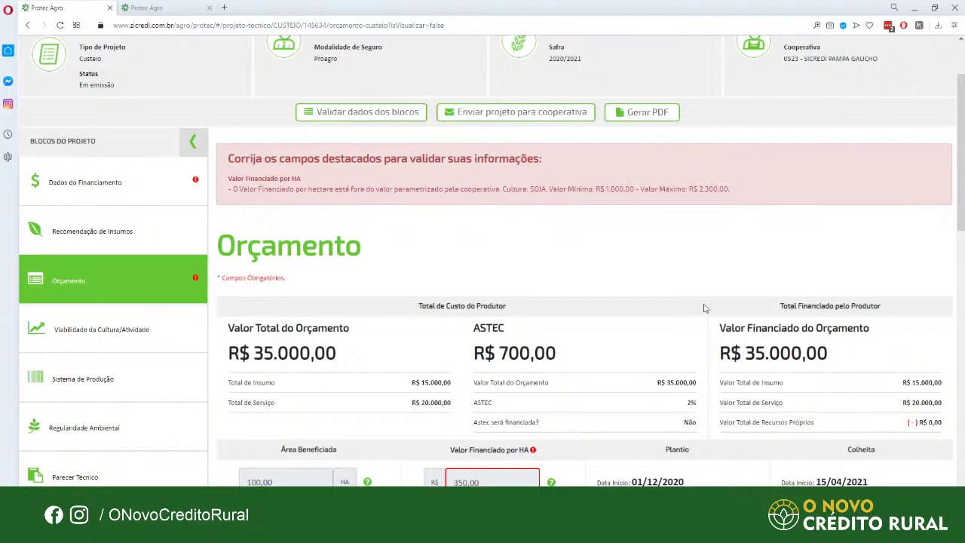
{"action": "scroll", "coordinate": [706, 307], "scroll_direction": "down", "scroll_amount": 2}
{"action": "left_click_drag", "start_coordinate": [826, 253], "coordinate": [720, 252]}
{"action": "scroll", "coordinate": [672, 248], "scroll_direction": "up", "scroll_amount": 1}
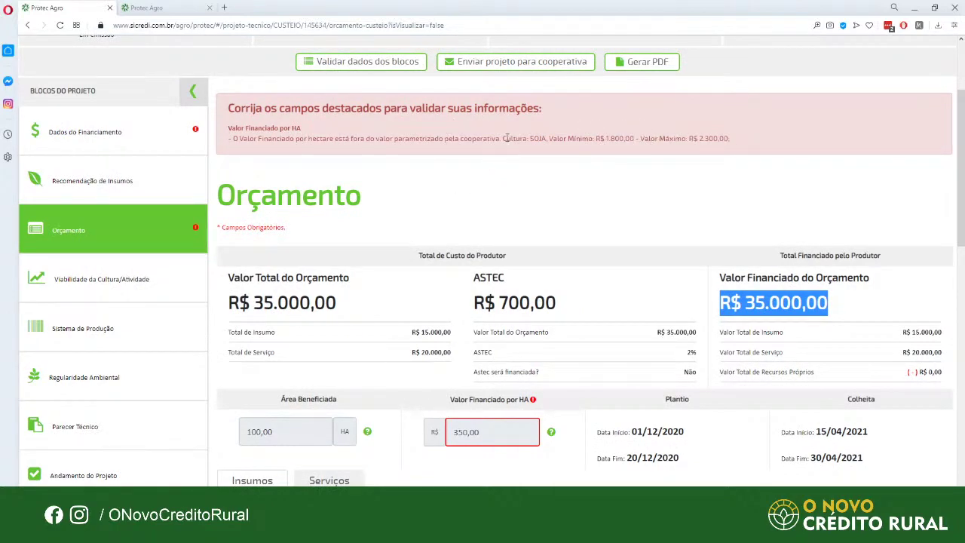
{"action": "left_click_drag", "start_coordinate": [503, 137], "coordinate": [770, 142]}
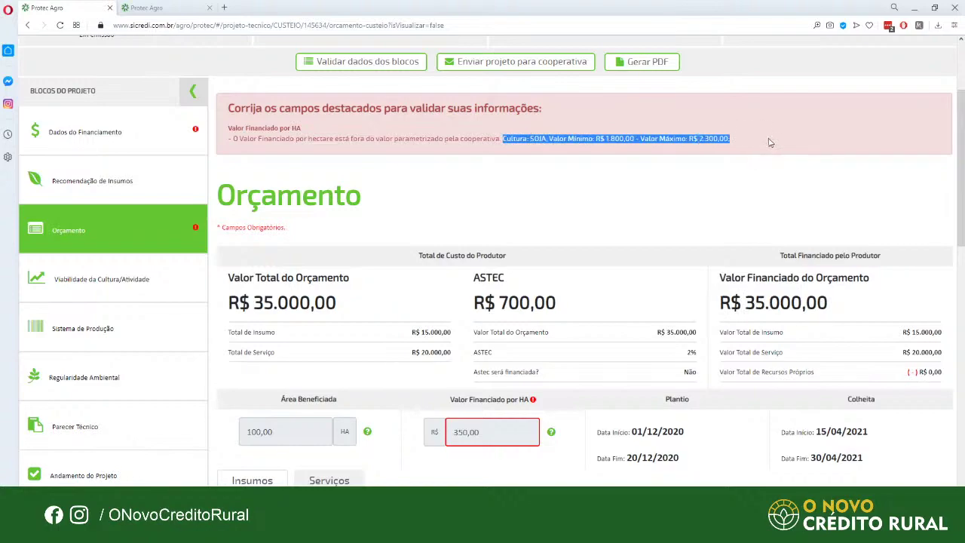
{"action": "left_click", "coordinate": [770, 142]}
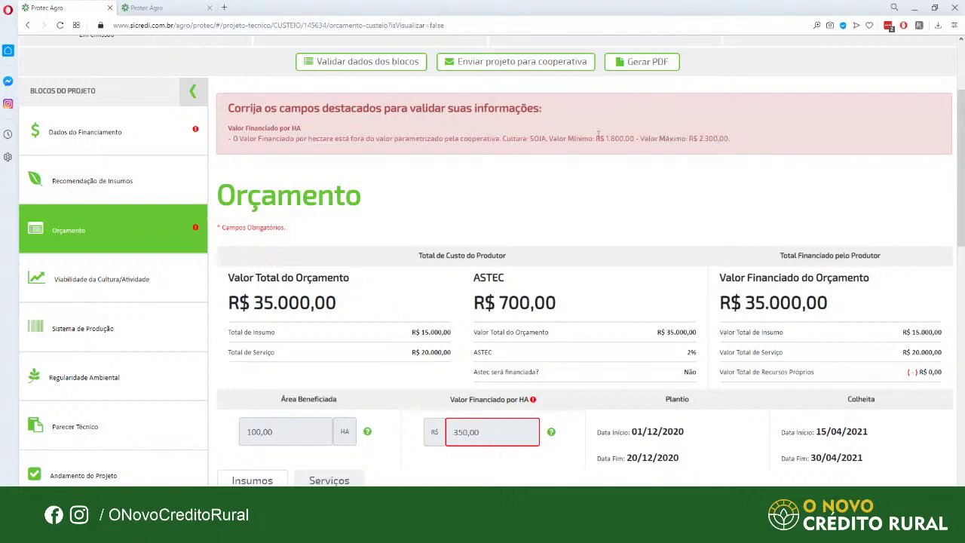
{"action": "left_click_drag", "start_coordinate": [548, 140], "coordinate": [734, 144]}
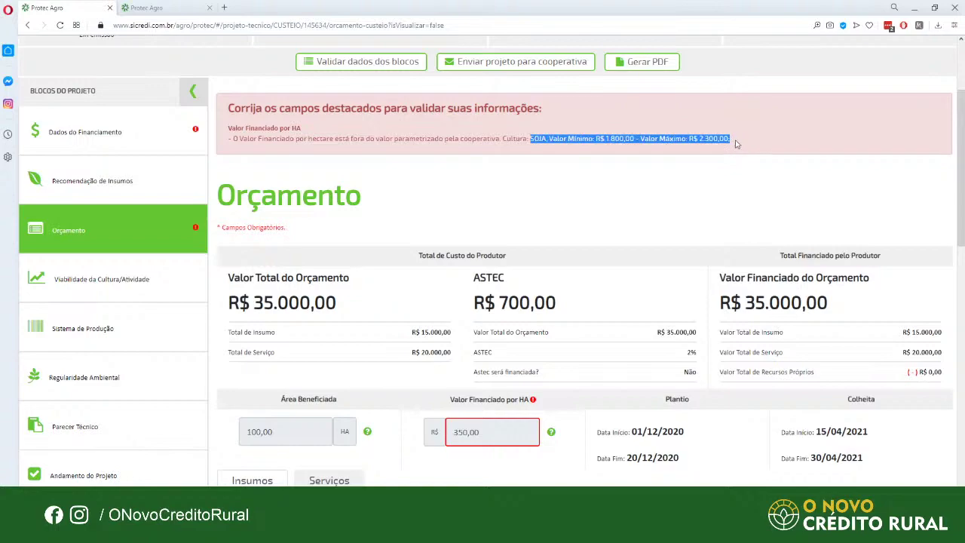
{"action": "left_click", "coordinate": [737, 144]}
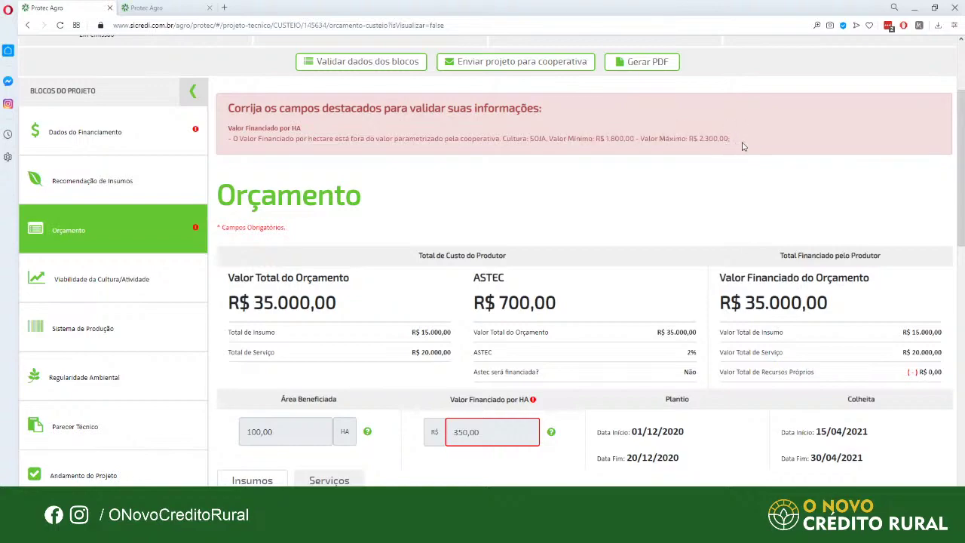
Compare the allowed minimum and maximum per hectare for SOJA with the budget's Valor Financiado por HA and totals
{"action": "left_click_drag", "start_coordinate": [606, 139], "coordinate": [734, 140]}
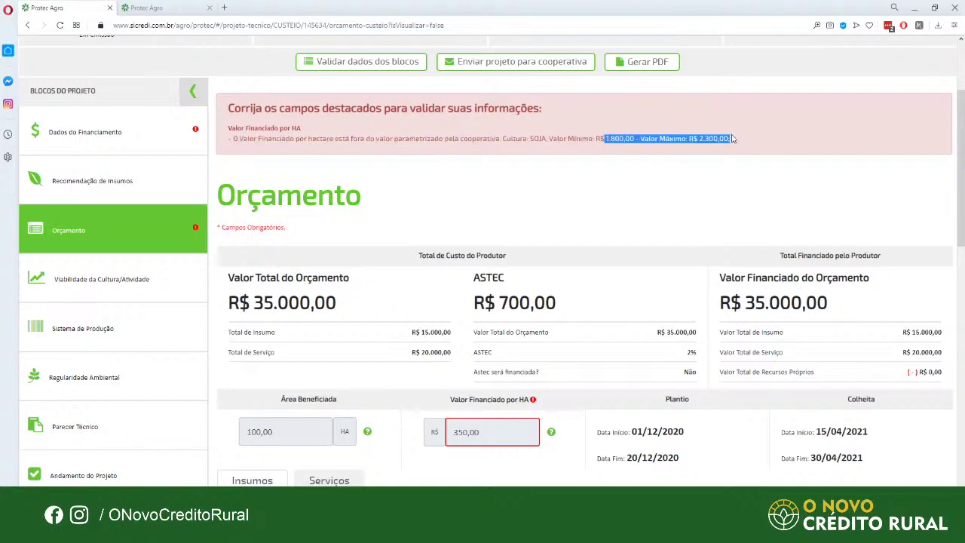
{"action": "scroll", "coordinate": [558, 258], "scroll_direction": "down", "scroll_amount": 3}
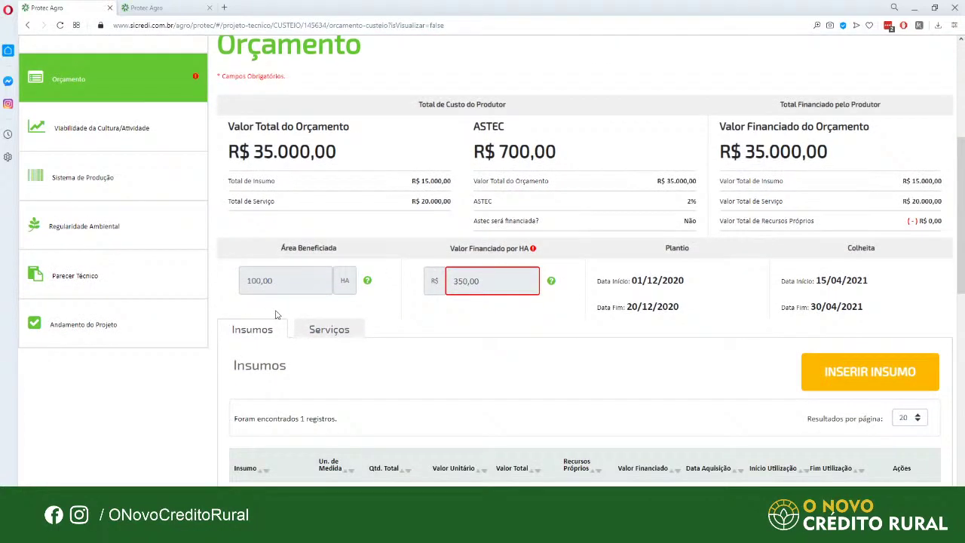
{"action": "scroll", "coordinate": [468, 286], "scroll_direction": "up", "scroll_amount": 3}
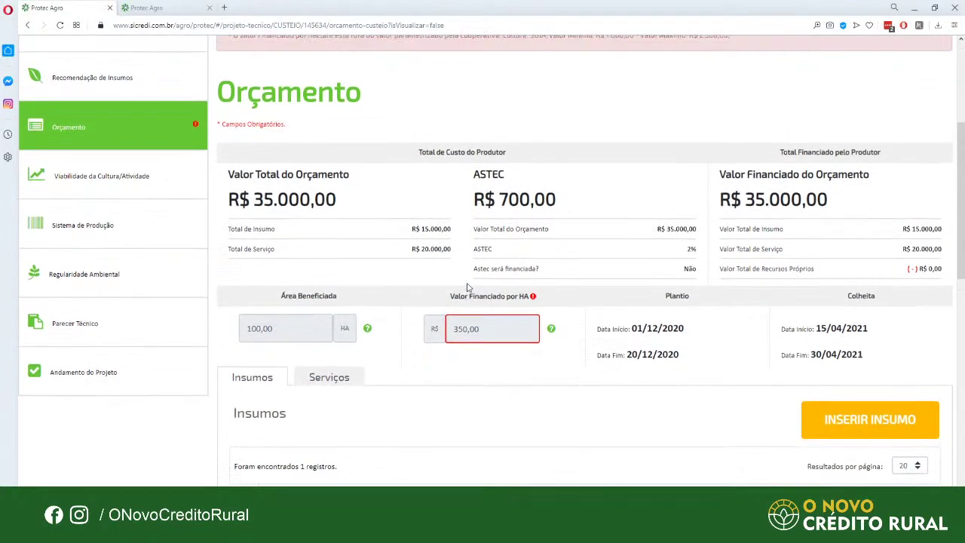
{"action": "scroll", "coordinate": [504, 364], "scroll_direction": "up", "scroll_amount": 2}
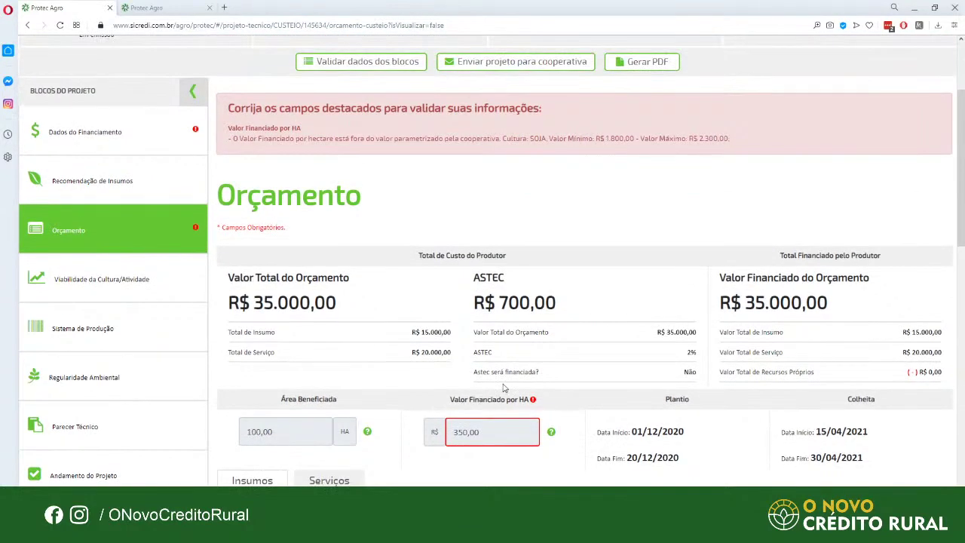
{"action": "scroll", "coordinate": [496, 392], "scroll_direction": "down", "scroll_amount": 3}
{"action": "scroll", "coordinate": [512, 388], "scroll_direction": "up", "scroll_amount": 1}
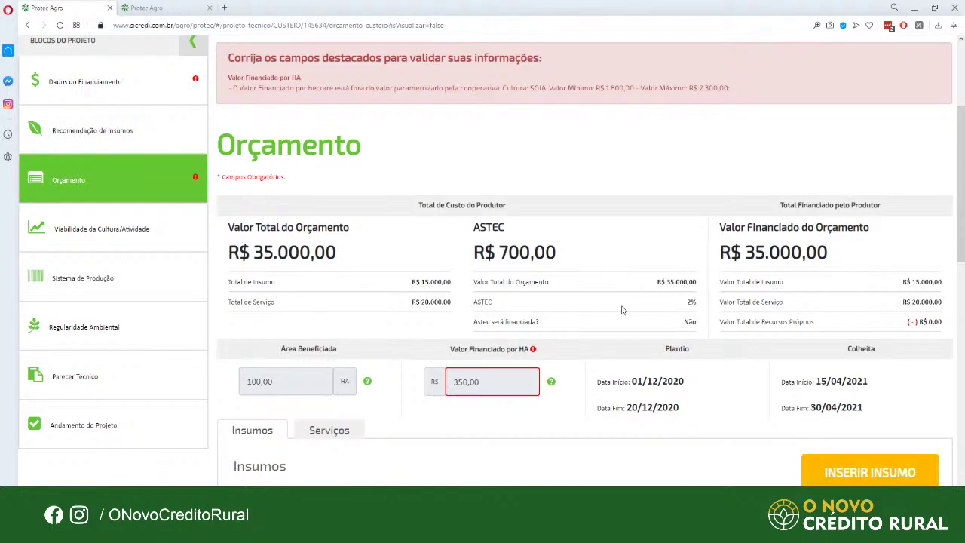
{"action": "scroll", "coordinate": [639, 315], "scroll_direction": "down", "scroll_amount": 1}
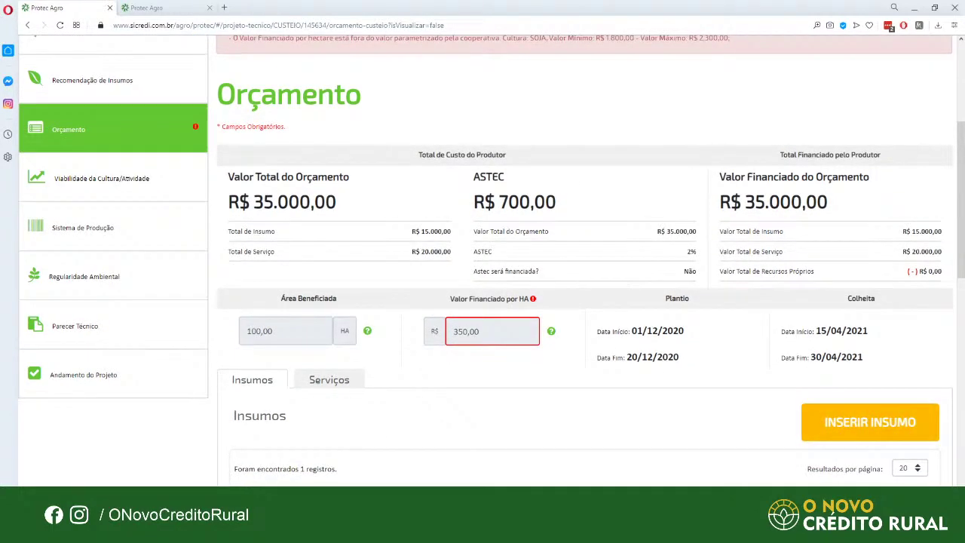
Start inserting a new insumo in the Orçamento block, with Adubacao de Cobertura as its group, and open the insumo choices
{"action": "left_click", "coordinate": [822, 427]}
{"action": "left_click", "coordinate": [828, 183]}
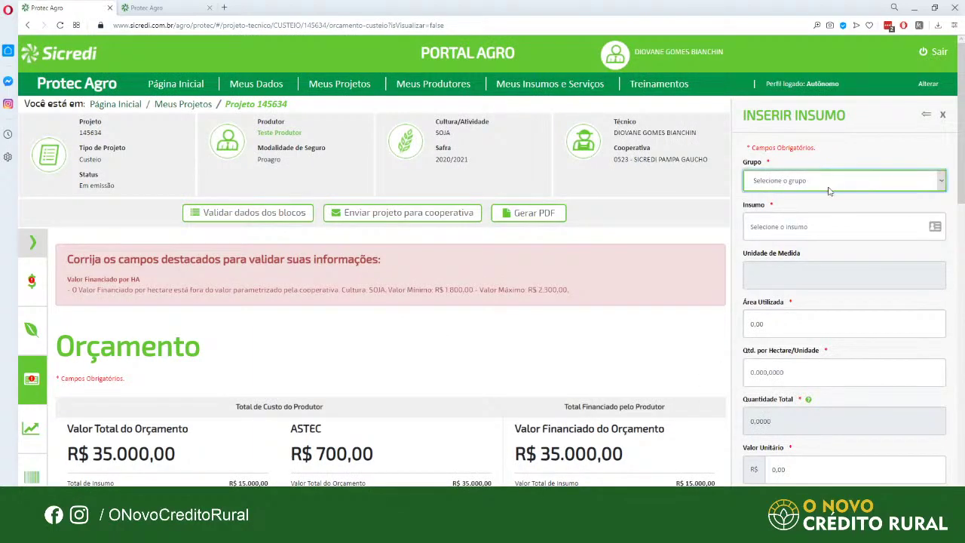
{"action": "left_click", "coordinate": [807, 226]}
{"action": "left_click", "coordinate": [782, 226]}
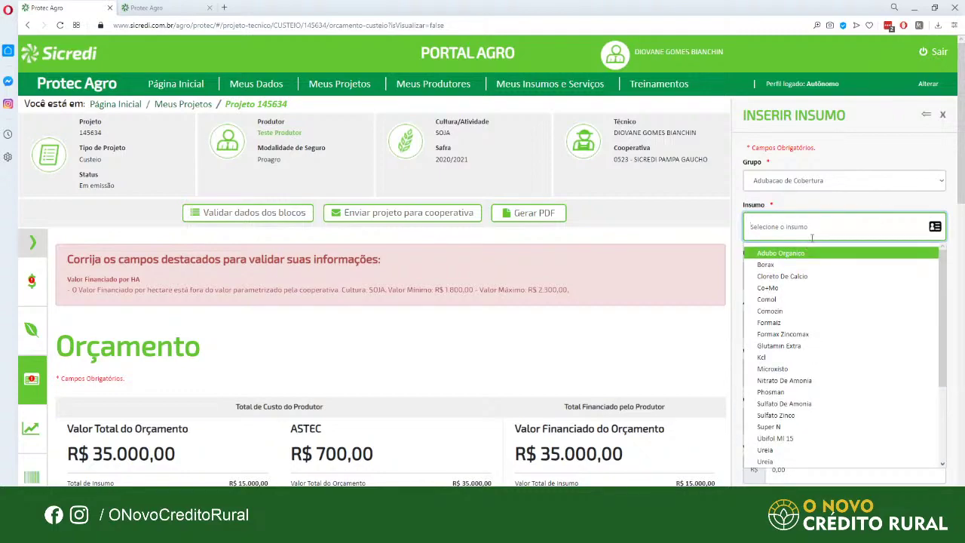
Search the Adubacao de Cobertura insumos for npk and look through the fertilizers offered in that group
{"action": "type", "text": "npk"}
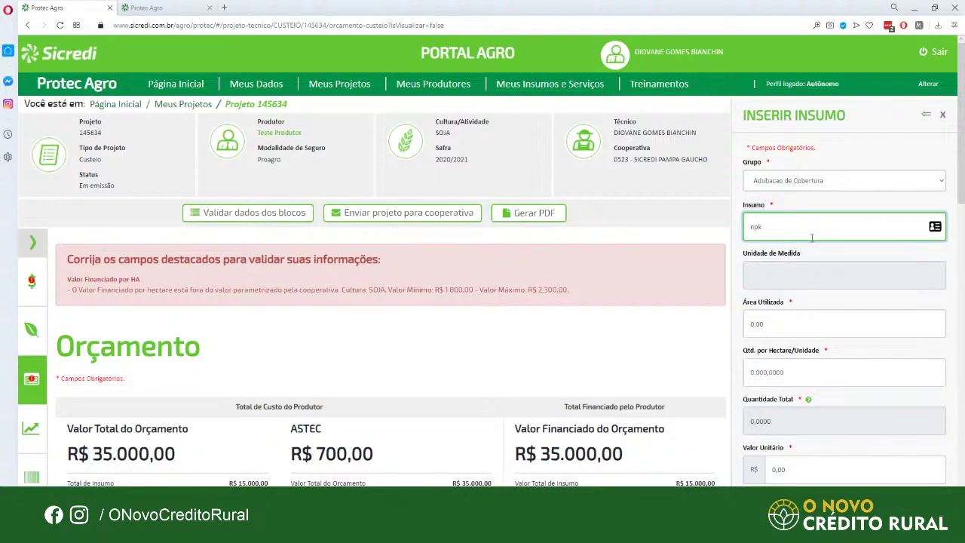
{"action": "key", "text": "BackSpace"}
{"action": "key", "text": "BackSpace"}
{"action": "key", "text": "BackSpace"}
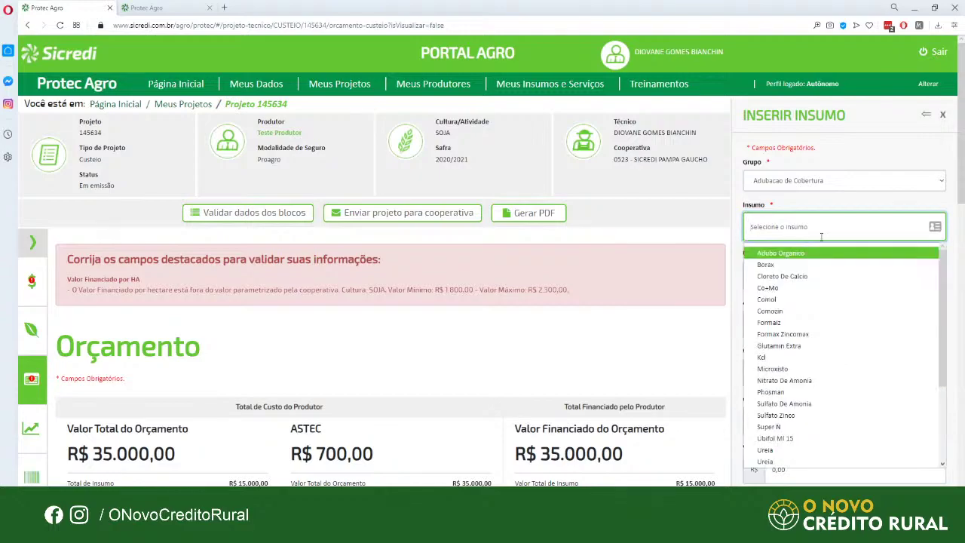
{"action": "scroll", "coordinate": [824, 311], "scroll_direction": "down", "scroll_amount": 1}
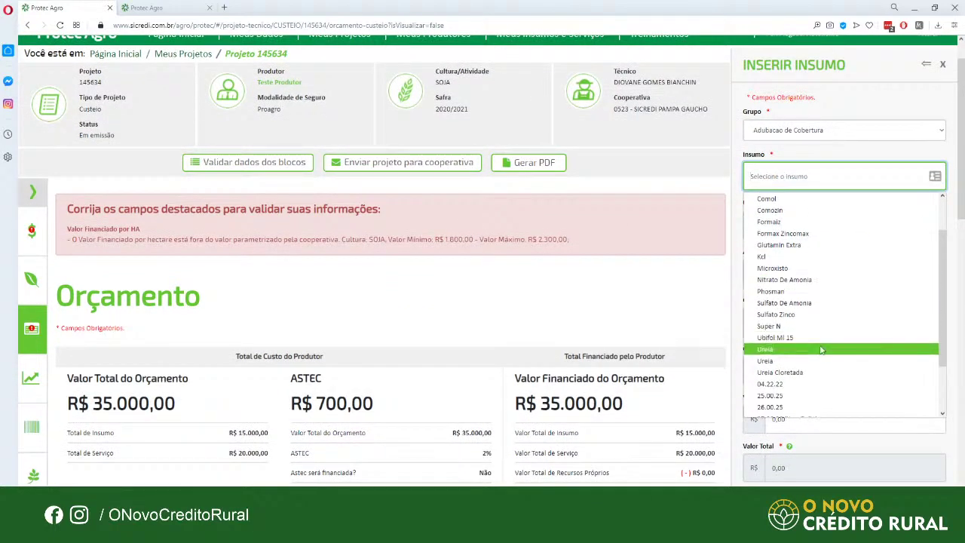
{"action": "scroll", "coordinate": [818, 362], "scroll_direction": "down", "scroll_amount": 1}
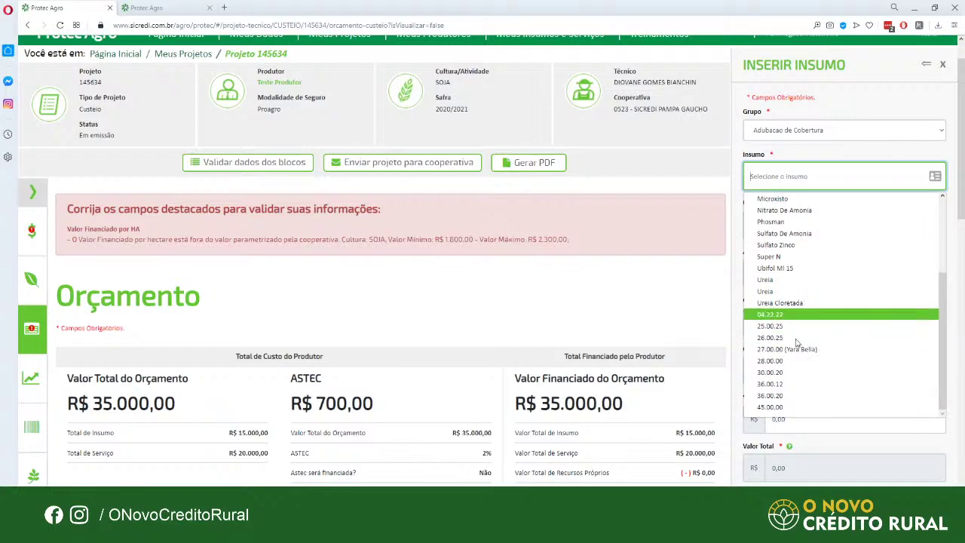
{"action": "scroll", "coordinate": [780, 372], "scroll_direction": "down", "scroll_amount": 1}
{"action": "scroll", "coordinate": [780, 325], "scroll_direction": "up", "scroll_amount": 2}
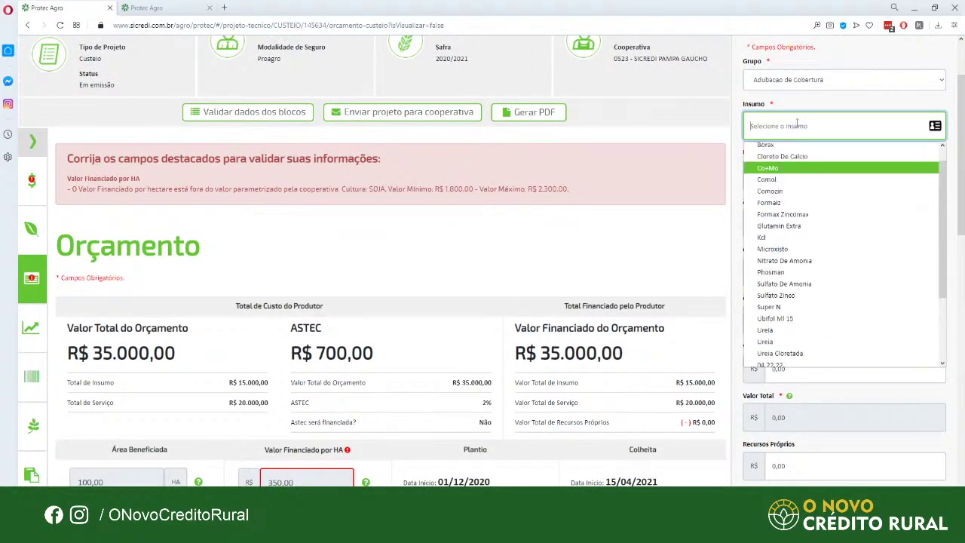
Change the new insumo's group to Adubacao de Base and choose the 00.10.14 fertilizer
{"action": "left_click", "coordinate": [806, 90]}
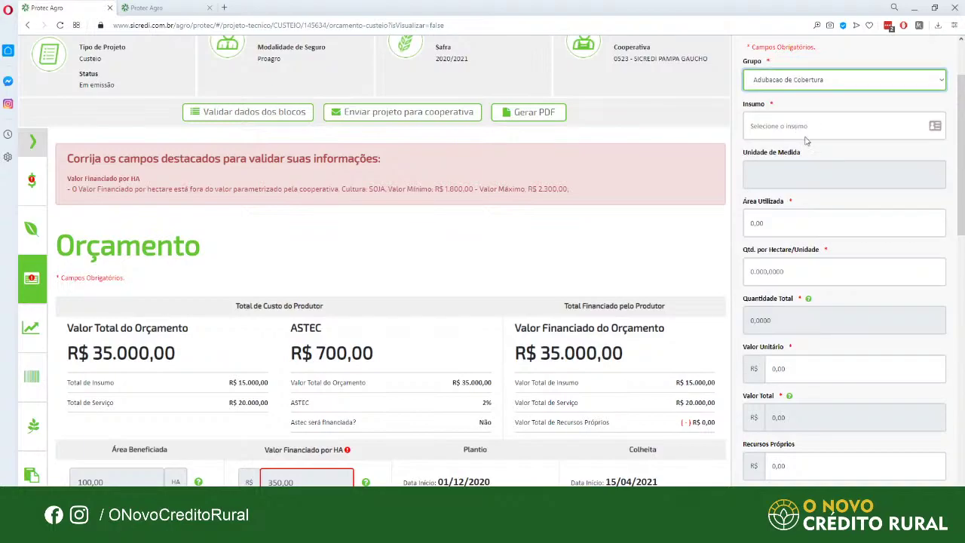
{"action": "key", "text": "Up"}
{"action": "key", "text": "Tab"}
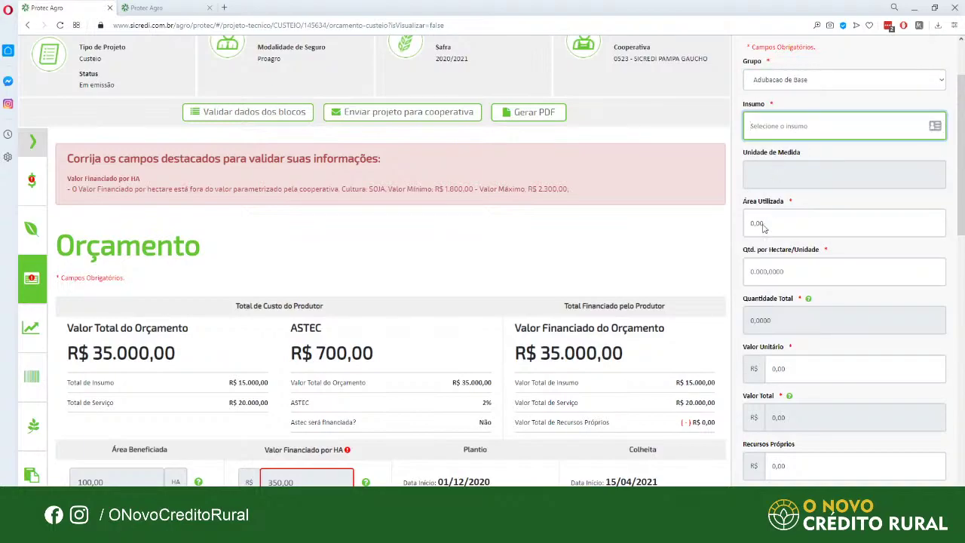
{"action": "key", "text": "Down"}
{"action": "scroll", "coordinate": [876, 251], "scroll_direction": "up", "scroll_amount": 2}
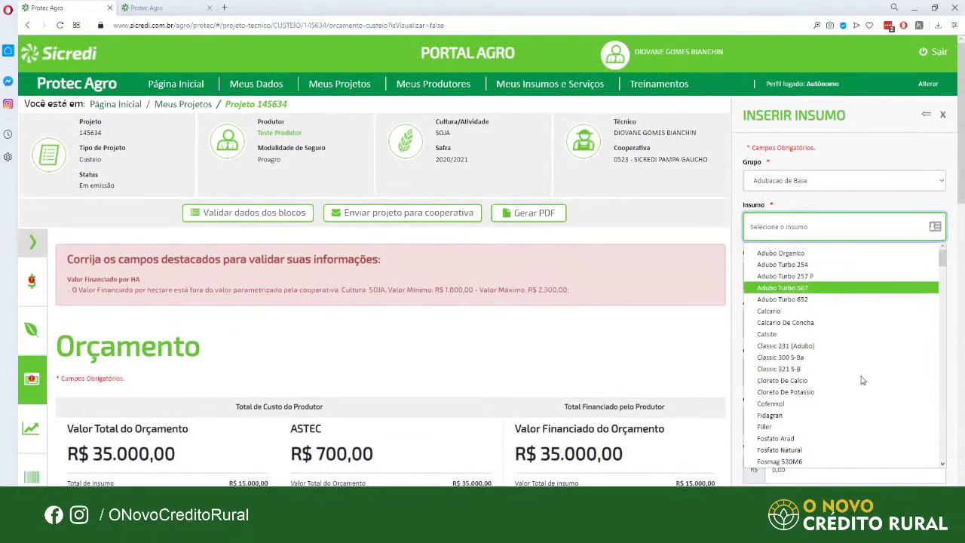
{"action": "scroll", "coordinate": [863, 380], "scroll_direction": "down", "scroll_amount": 10}
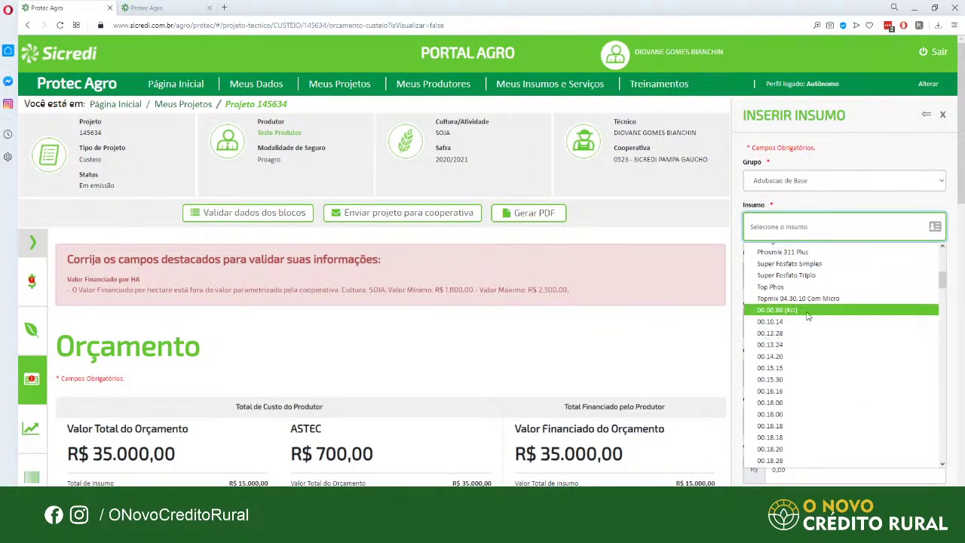
{"action": "left_click", "coordinate": [808, 322]}
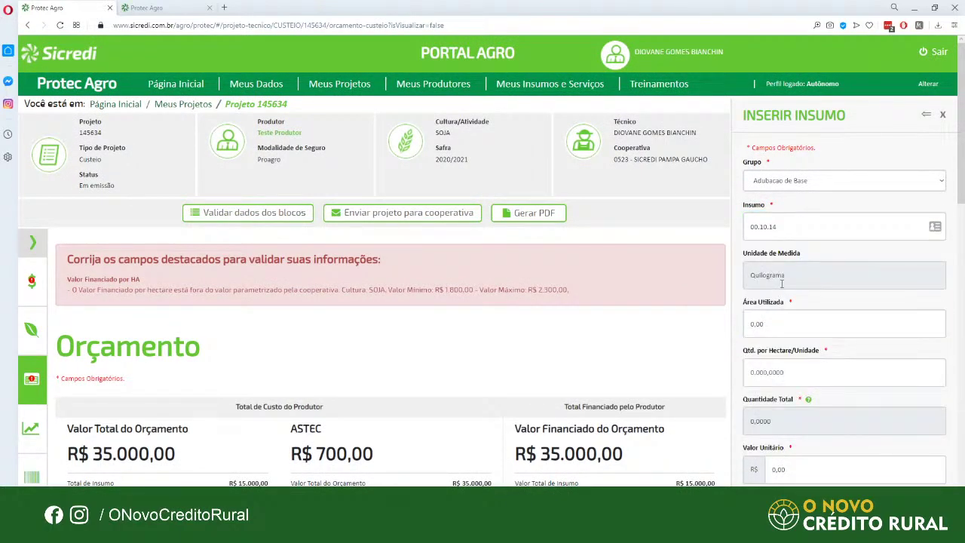
Set the fertilizer's Área Utilizada to 100,00, quantity per hectare to 170 and Valor Unitário to R$ 1,00
{"action": "scroll", "coordinate": [807, 298], "scroll_direction": "down", "scroll_amount": 2}
{"action": "left_click", "coordinate": [775, 226]}
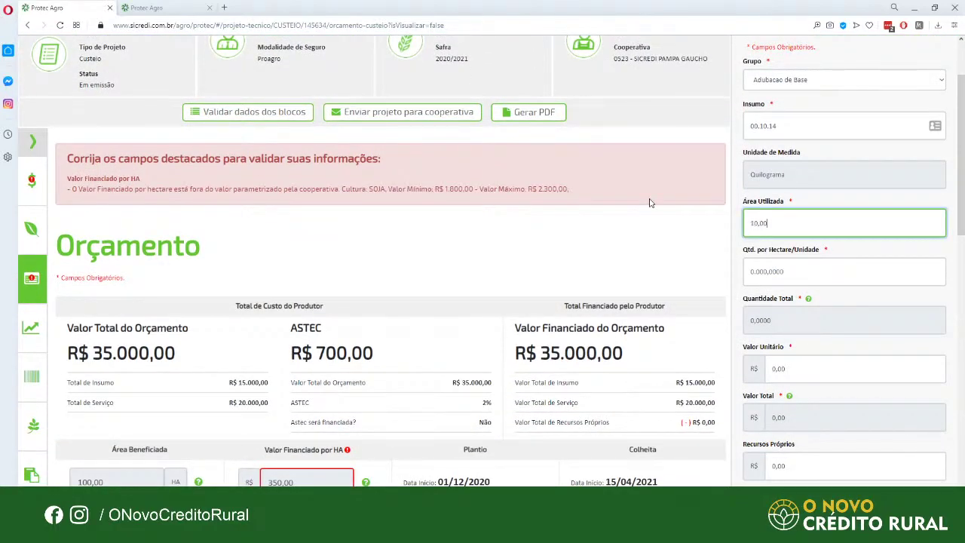
{"action": "type", "text": "100,00"}
{"action": "left_click", "coordinate": [767, 271]}
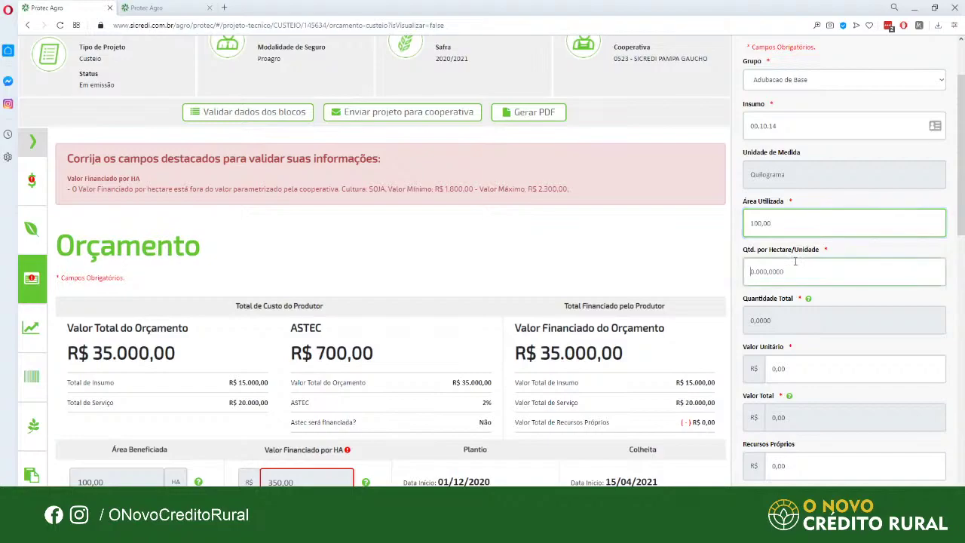
{"action": "scroll", "coordinate": [800, 298], "scroll_direction": "down", "scroll_amount": 2}
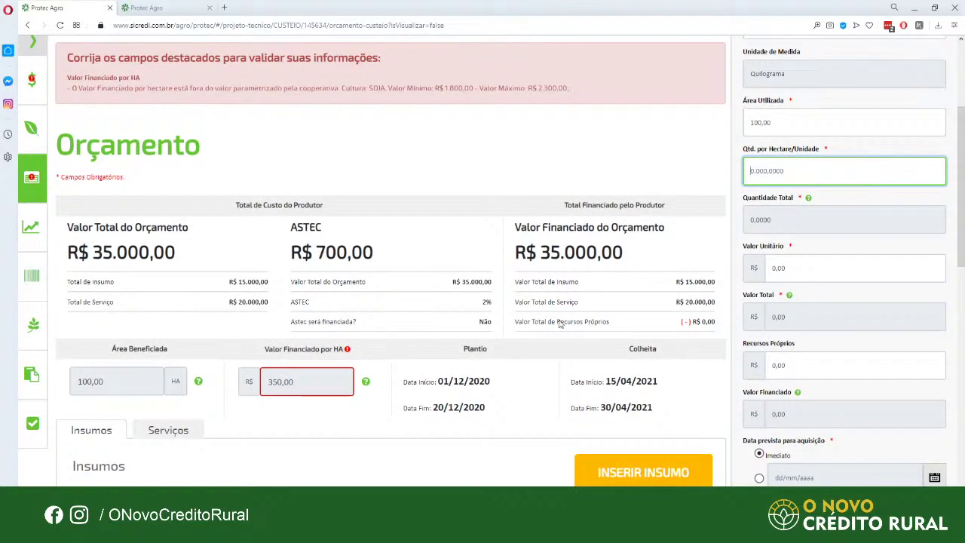
{"action": "scroll", "coordinate": [622, 347], "scroll_direction": "up", "scroll_amount": 1}
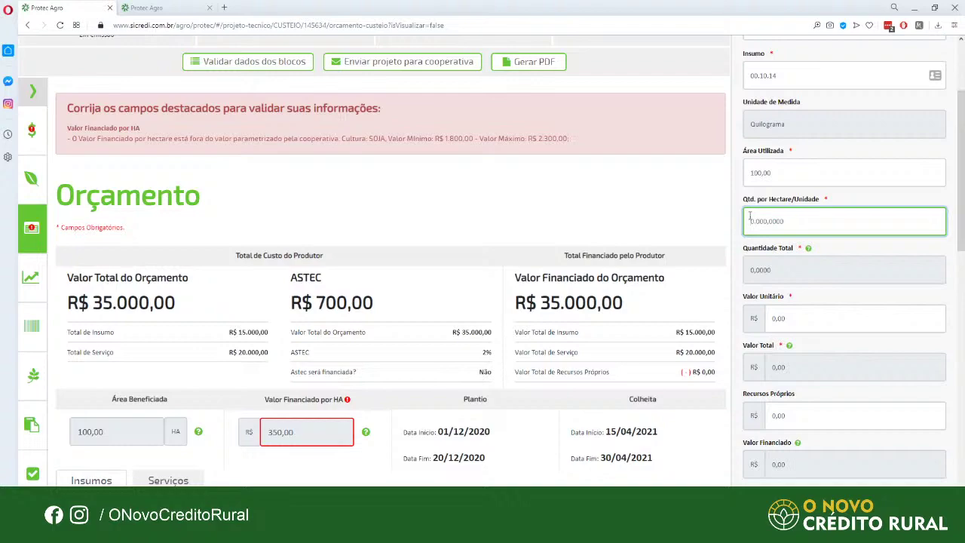
{"action": "type", "text": "170"}
{"action": "left_click", "coordinate": [816, 318]}
{"action": "type", "text": "1,0"}
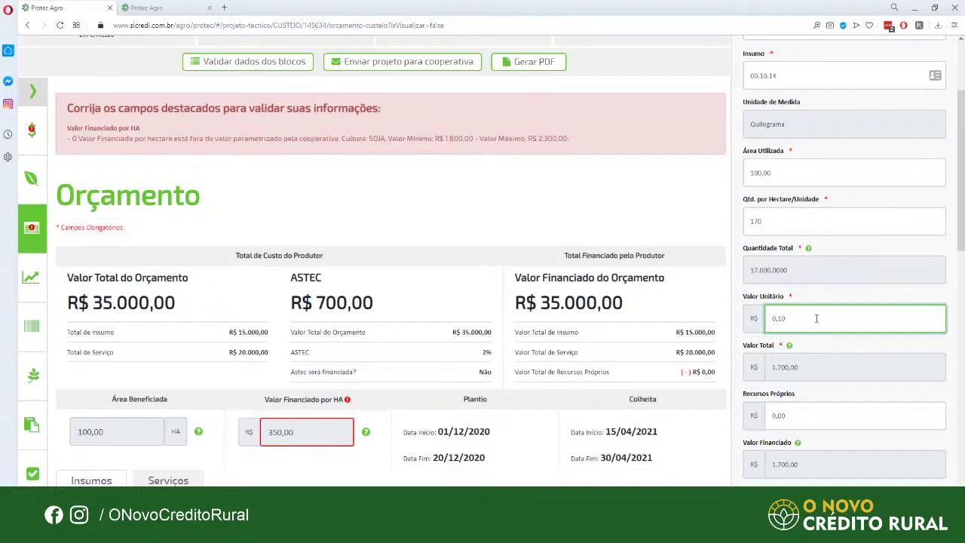
{"action": "type", "text": "0"}
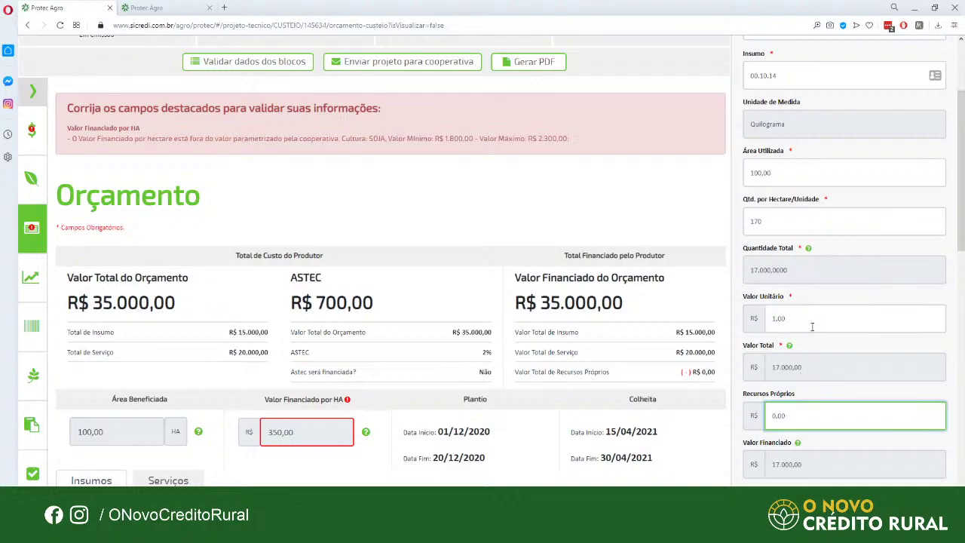
Raise the fertilizer's quantity per hectare to 1700 and recalculate its total and financed values
{"action": "left_click", "coordinate": [812, 320]}
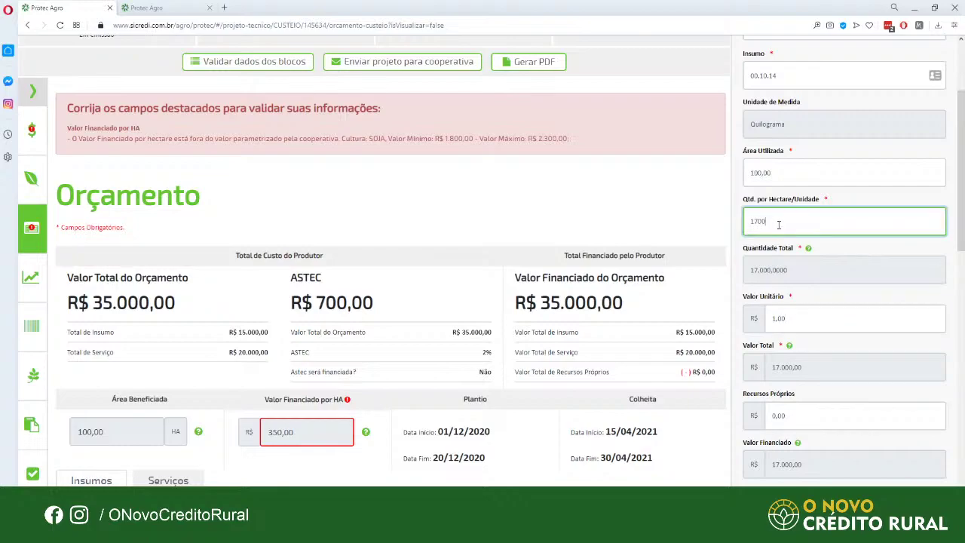
{"action": "left_click", "coordinate": [809, 331]}
{"action": "scroll", "coordinate": [825, 436], "scroll_direction": "down", "scroll_amount": 2}
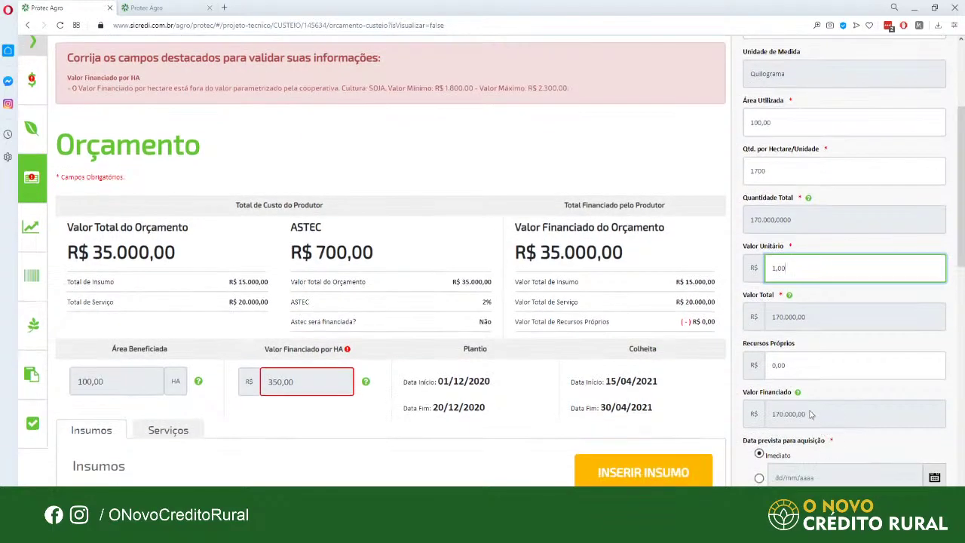
Set the fertilizer's Início Utilização date to 01/12/2020
{"action": "scroll", "coordinate": [866, 428], "scroll_direction": "down", "scroll_amount": 2}
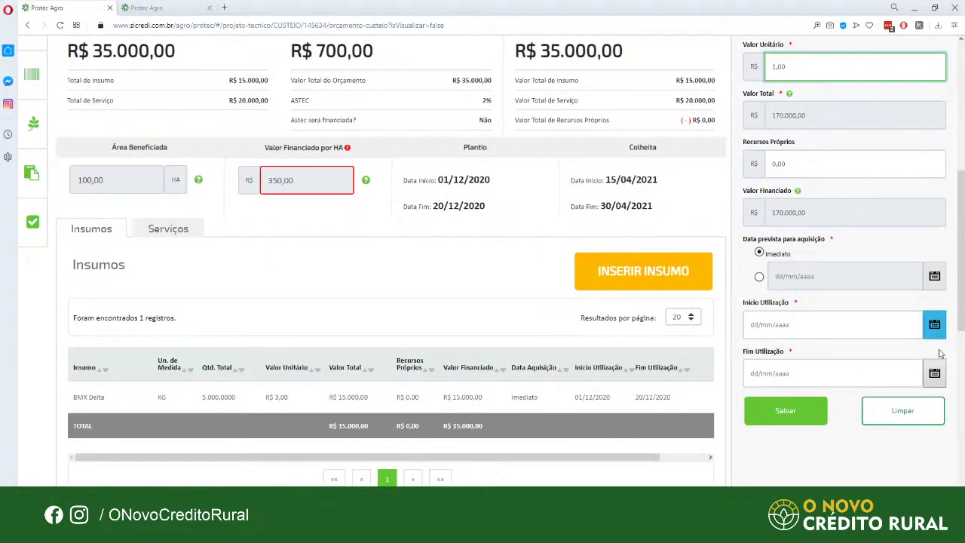
{"action": "left_click", "coordinate": [934, 325]}
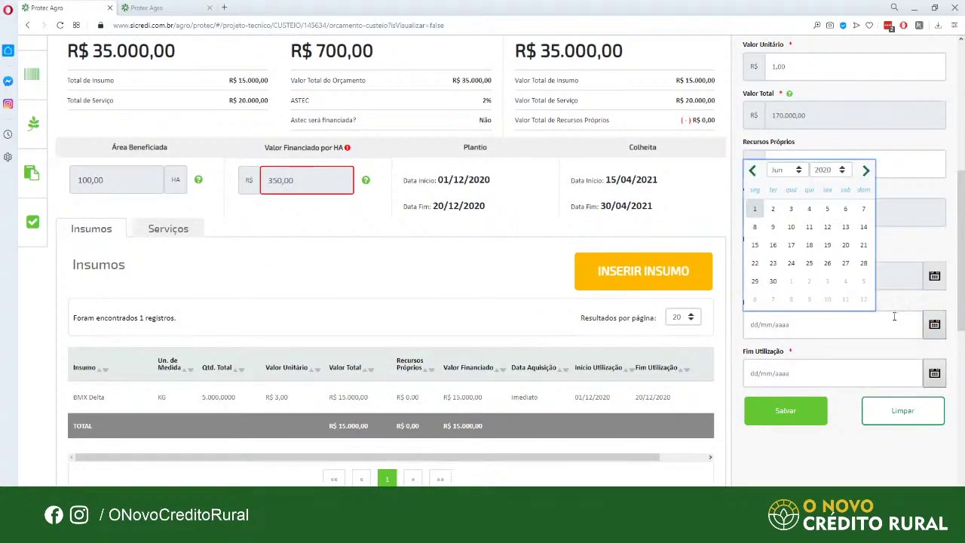
{"action": "left_click", "coordinate": [865, 171]}
{"action": "left_click", "coordinate": [866, 170]}
{"action": "left_click", "coordinate": [865, 170]}
{"action": "left_click", "coordinate": [866, 170]}
{"action": "left_click", "coordinate": [866, 171]}
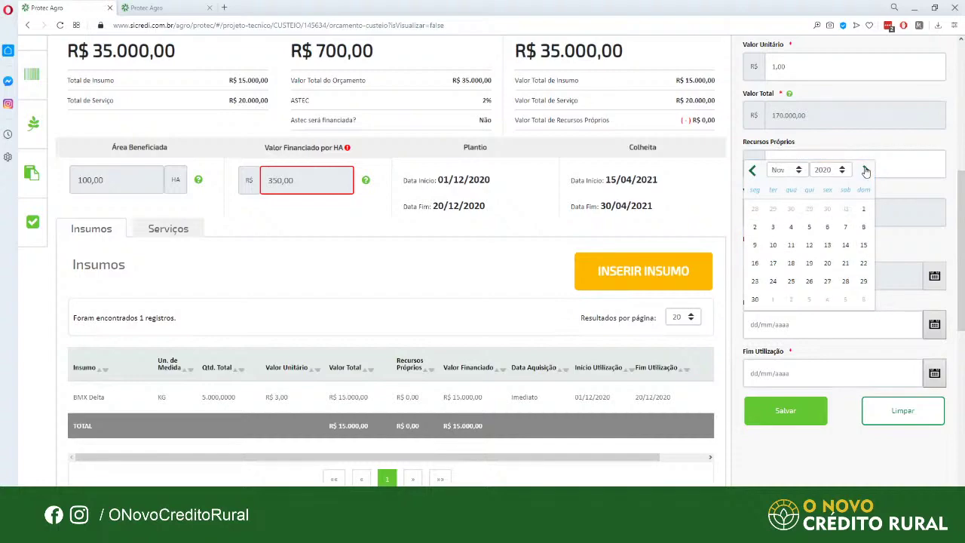
{"action": "left_click", "coordinate": [864, 172]}
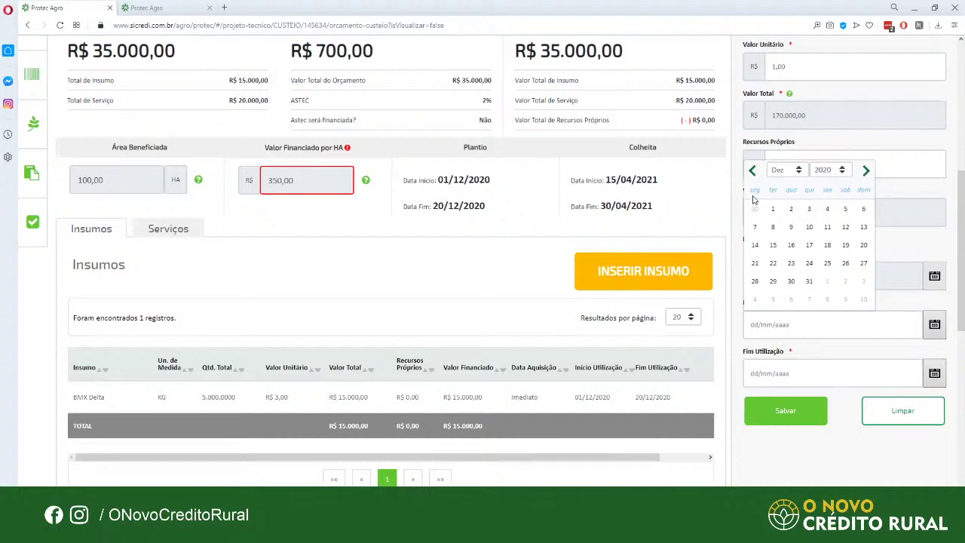
{"action": "left_click", "coordinate": [753, 171]}
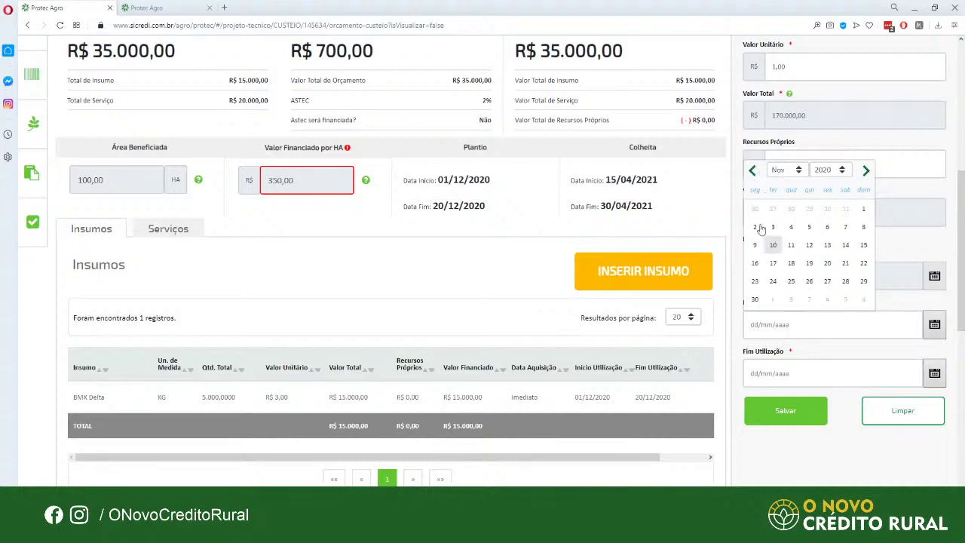
{"action": "left_click", "coordinate": [865, 170]}
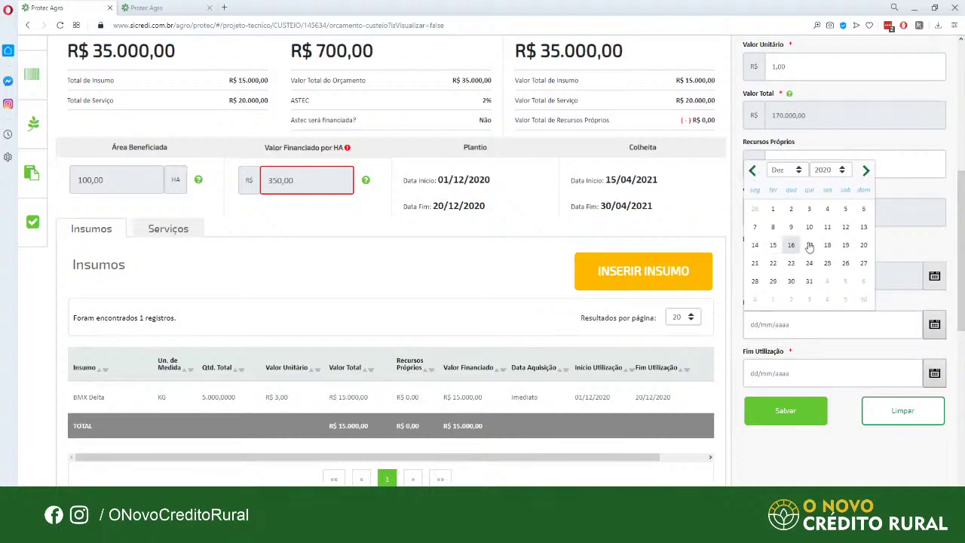
{"action": "left_click", "coordinate": [773, 209]}
Set Fim Utilização to 20/12/2020, save the fertilizer and check the updated Valor Financiado por HA
{"action": "left_click", "coordinate": [934, 373]}
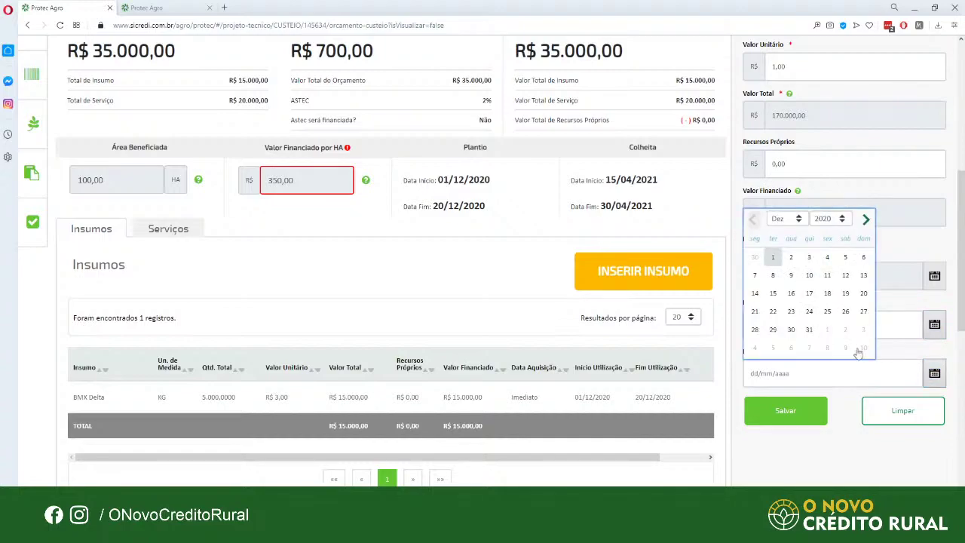
{"action": "left_click", "coordinate": [863, 293]}
{"action": "left_click", "coordinate": [787, 410]}
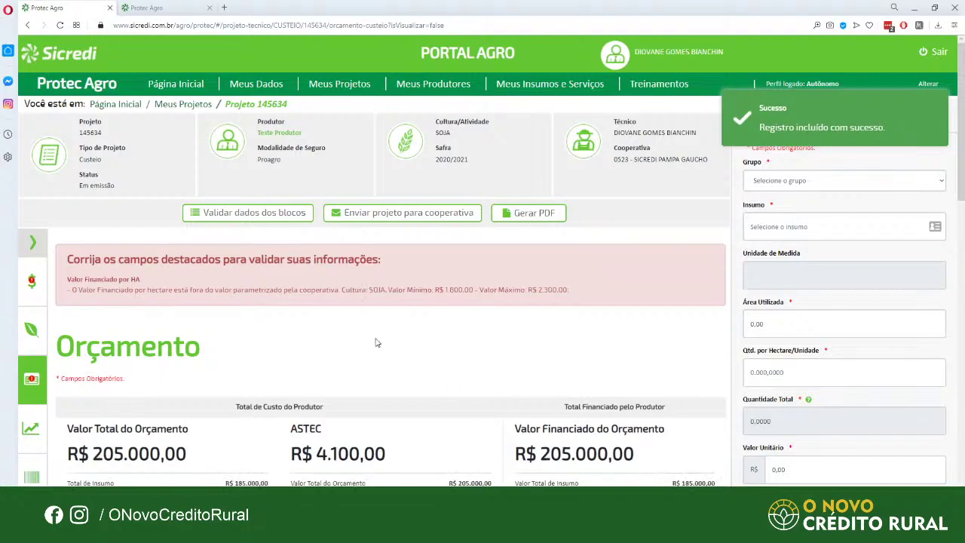
{"action": "scroll", "coordinate": [509, 394], "scroll_direction": "down", "scroll_amount": 4}
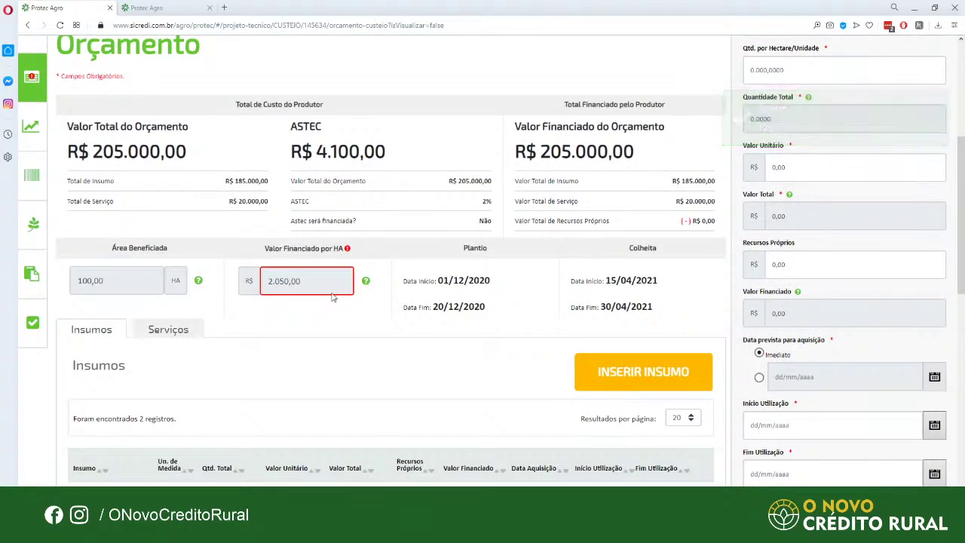
Validate the project's block data again with the adjusted budget
{"action": "scroll", "coordinate": [450, 233], "scroll_direction": "down", "scroll_amount": 3}
{"action": "scroll", "coordinate": [297, 248], "scroll_direction": "up", "scroll_amount": 4}
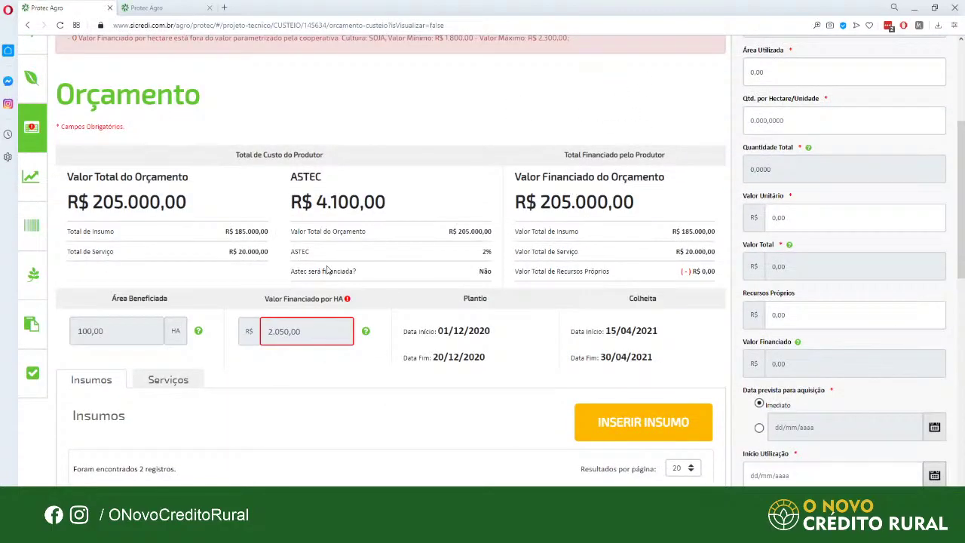
{"action": "scroll", "coordinate": [320, 333], "scroll_direction": "up", "scroll_amount": 1}
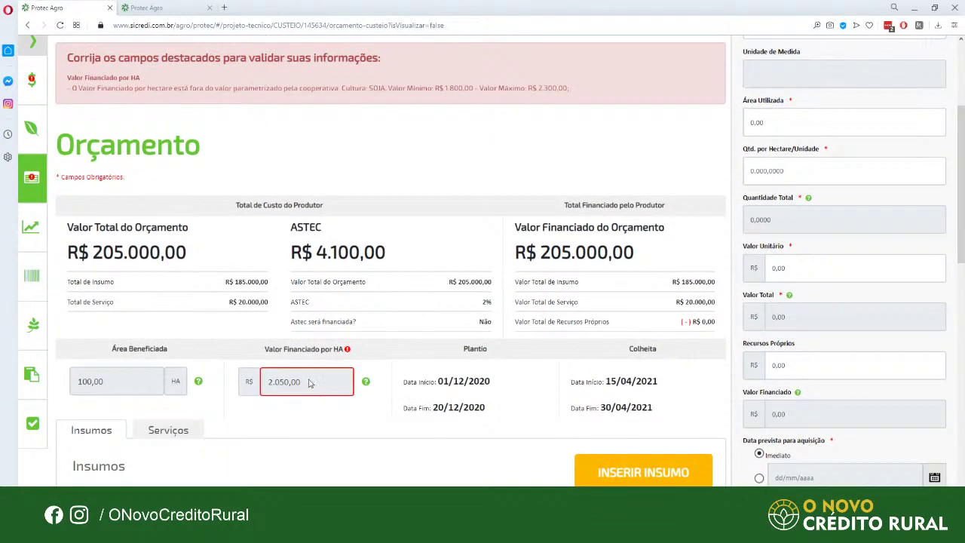
{"action": "scroll", "coordinate": [195, 407], "scroll_direction": "up", "scroll_amount": 1}
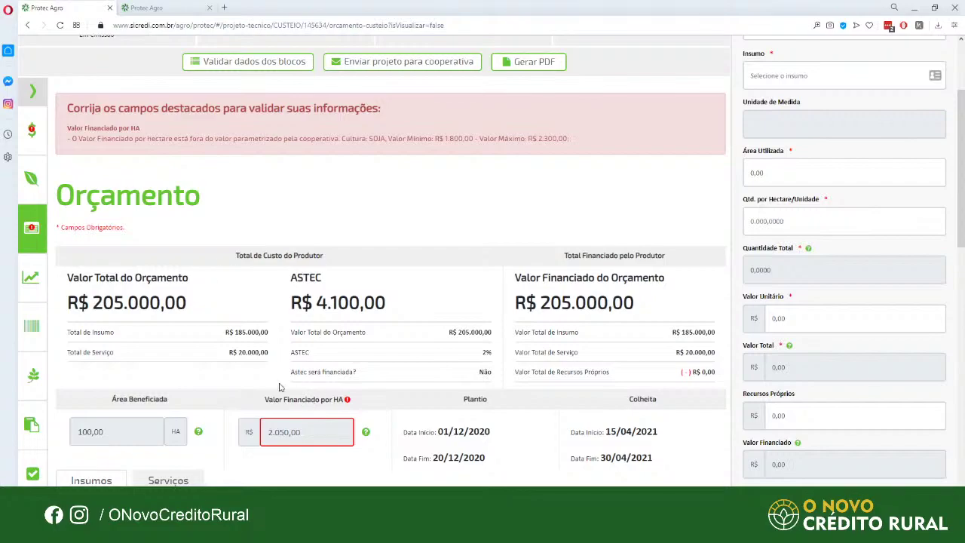
{"action": "scroll", "coordinate": [181, 294], "scroll_direction": "up", "scroll_amount": 2}
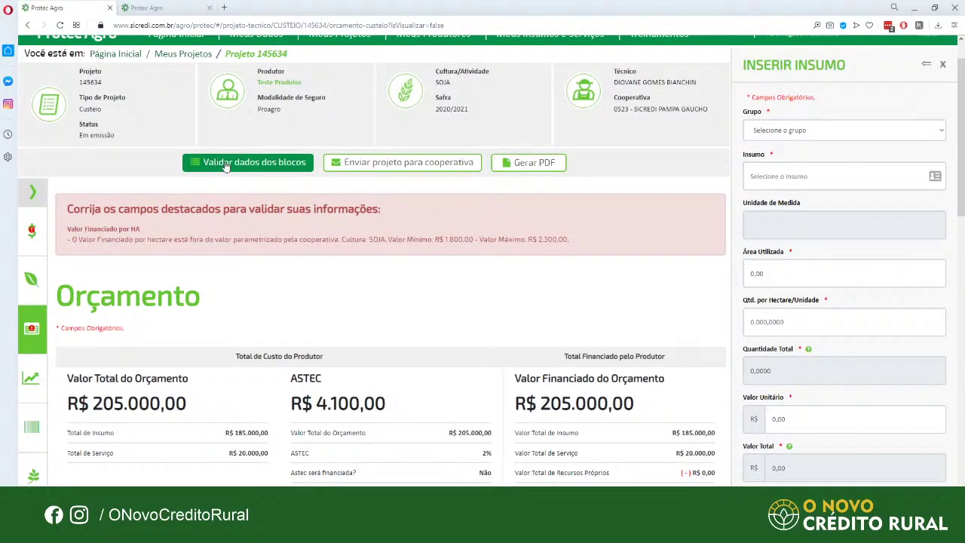
{"action": "left_click", "coordinate": [226, 165]}
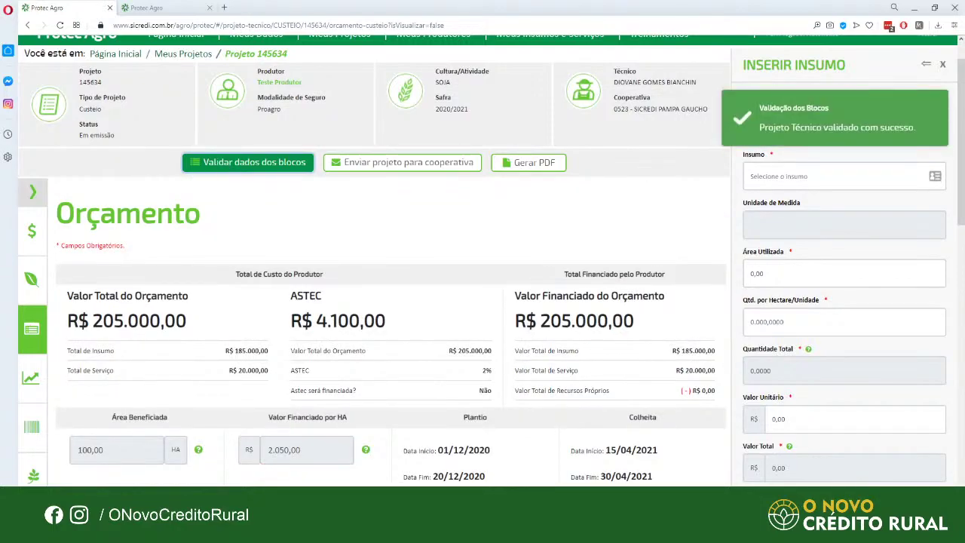
Close the Inserir Insumo form and open the project's Andamento do Projeto page
{"action": "scroll", "coordinate": [145, 307], "scroll_direction": "down", "scroll_amount": 1}
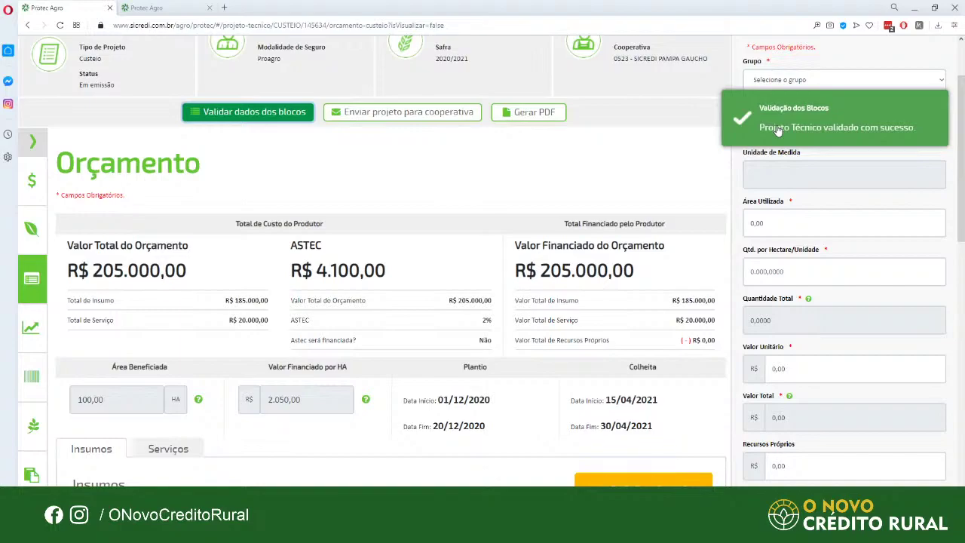
{"action": "scroll", "coordinate": [633, 282], "scroll_direction": "down", "scroll_amount": 3}
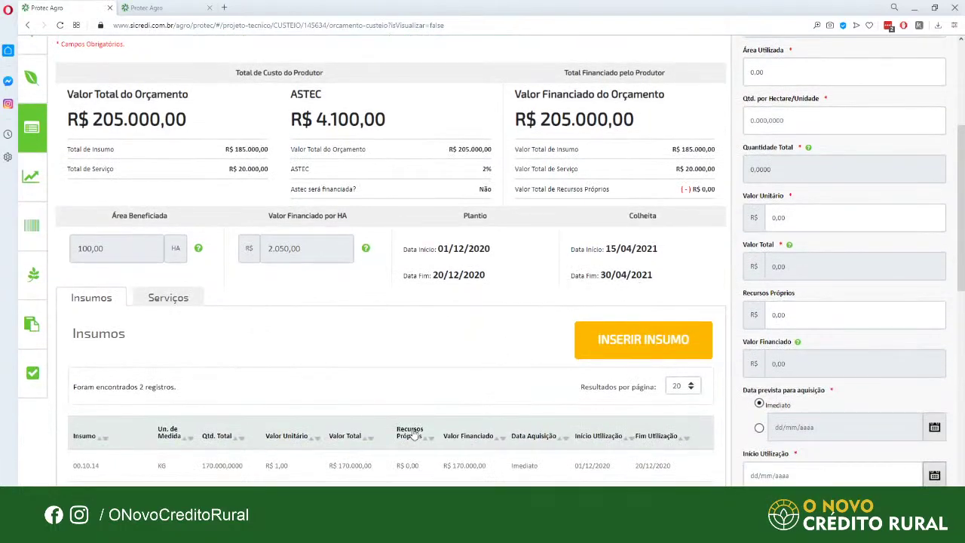
{"action": "scroll", "coordinate": [448, 426], "scroll_direction": "down", "scroll_amount": 2}
{"action": "scroll", "coordinate": [491, 420], "scroll_direction": "up", "scroll_amount": 5}
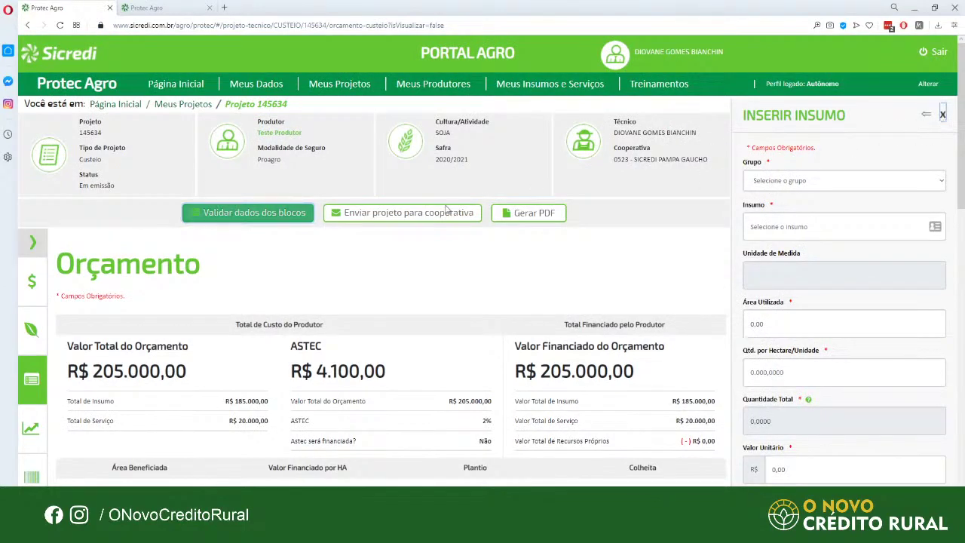
{"action": "left_click", "coordinate": [942, 114]}
{"action": "scroll", "coordinate": [122, 362], "scroll_direction": "down", "scroll_amount": 1}
{"action": "scroll", "coordinate": [123, 362], "scroll_direction": "down", "scroll_amount": 3}
{"action": "left_click", "coordinate": [31, 424]}
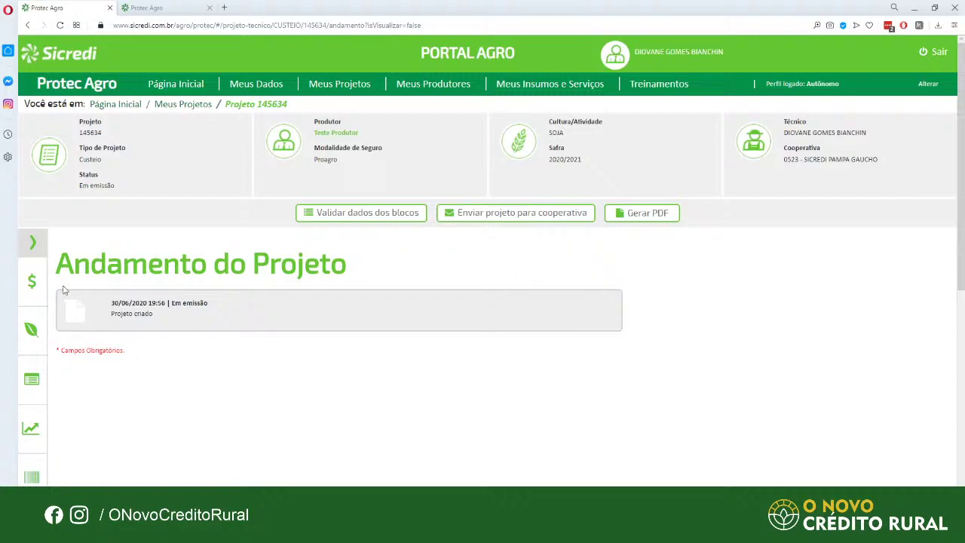
Revalidate the project's blocks and generate its PDF report
{"action": "scroll", "coordinate": [65, 290], "scroll_direction": "down", "scroll_amount": 2}
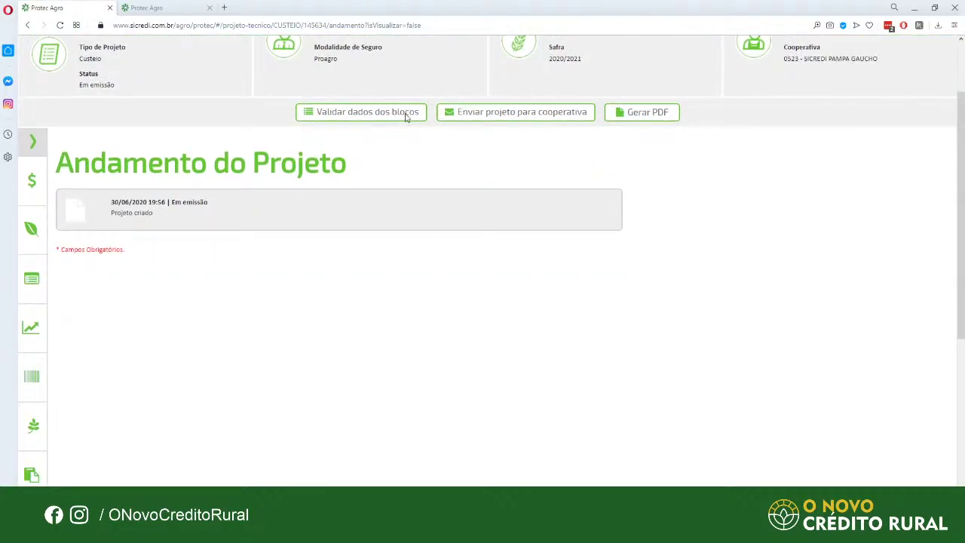
{"action": "left_click", "coordinate": [378, 114]}
{"action": "left_click", "coordinate": [636, 113]}
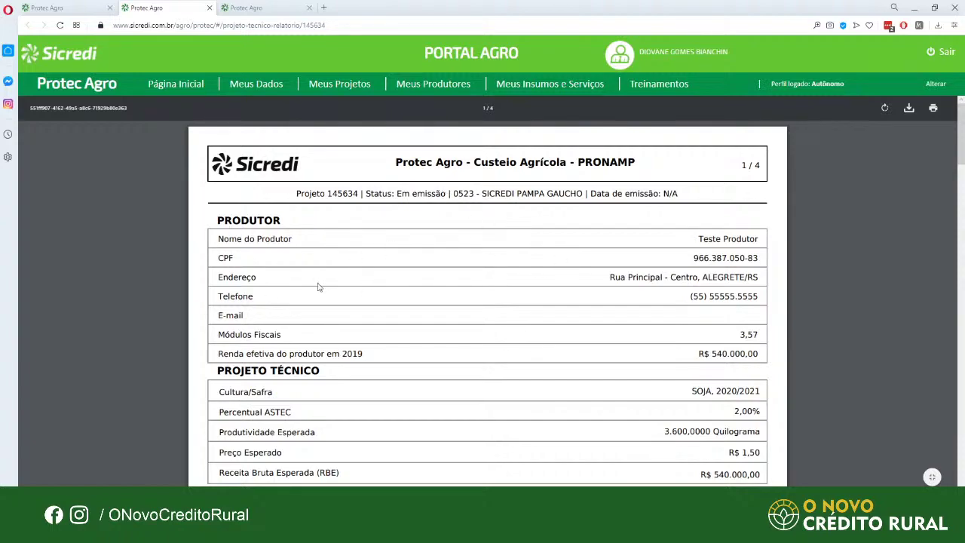
Examine the report's first page and its header, checking the PRONAMP credit line, issue date and project status
{"action": "scroll", "coordinate": [721, 325], "scroll_direction": "down", "scroll_amount": 3}
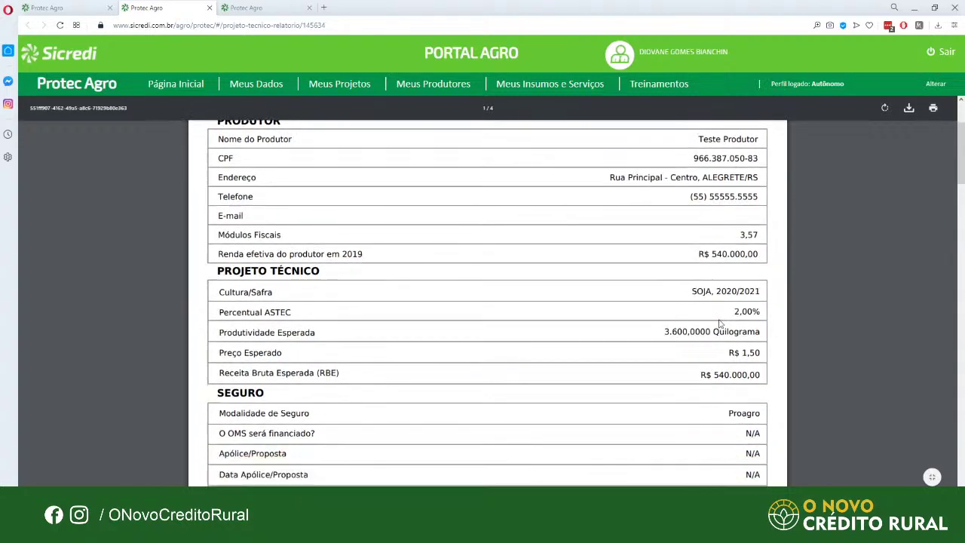
{"action": "scroll", "coordinate": [536, 282], "scroll_direction": "down", "scroll_amount": 3}
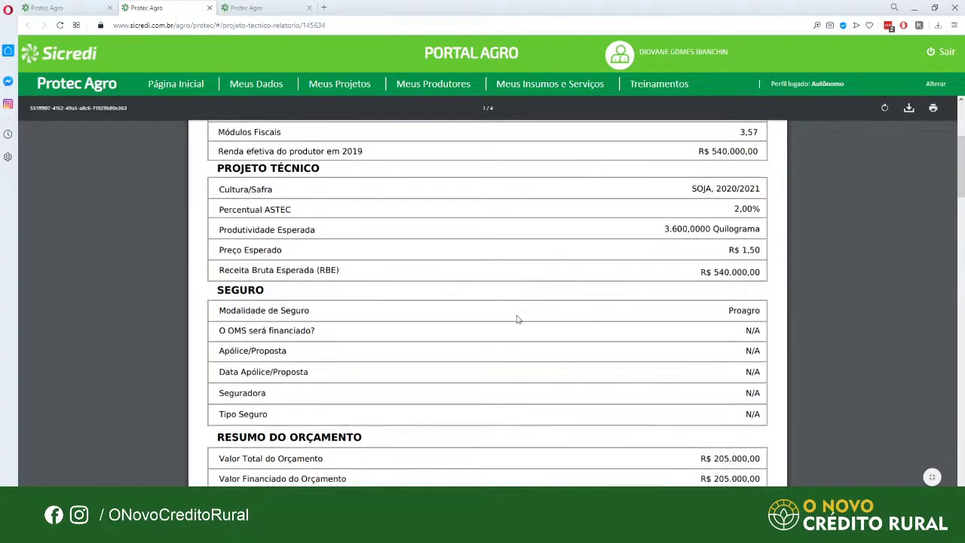
{"action": "scroll", "coordinate": [513, 318], "scroll_direction": "up", "scroll_amount": 10}
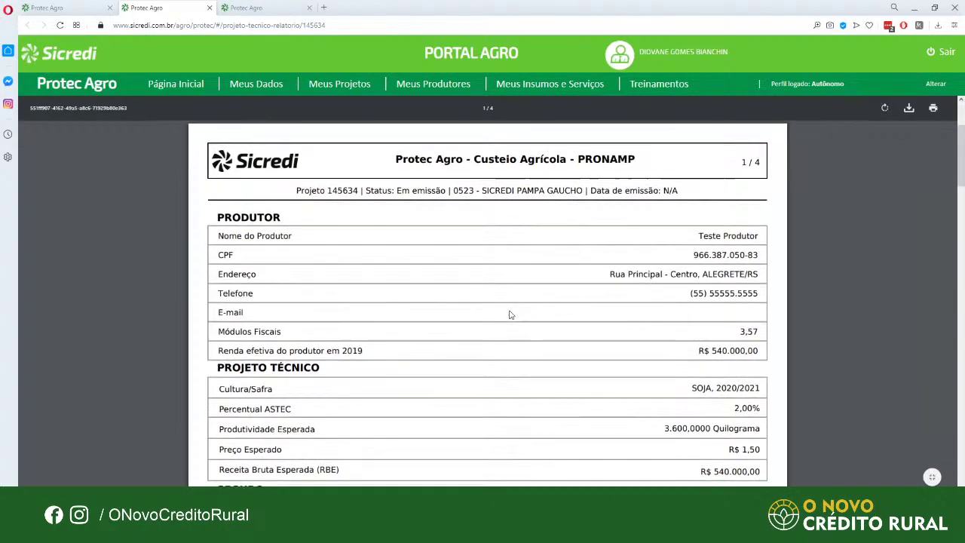
{"action": "scroll", "coordinate": [510, 315], "scroll_direction": "down", "scroll_amount": 3}
{"action": "scroll", "coordinate": [510, 314], "scroll_direction": "down", "scroll_amount": 3}
{"action": "scroll", "coordinate": [543, 264], "scroll_direction": "up", "scroll_amount": 10}
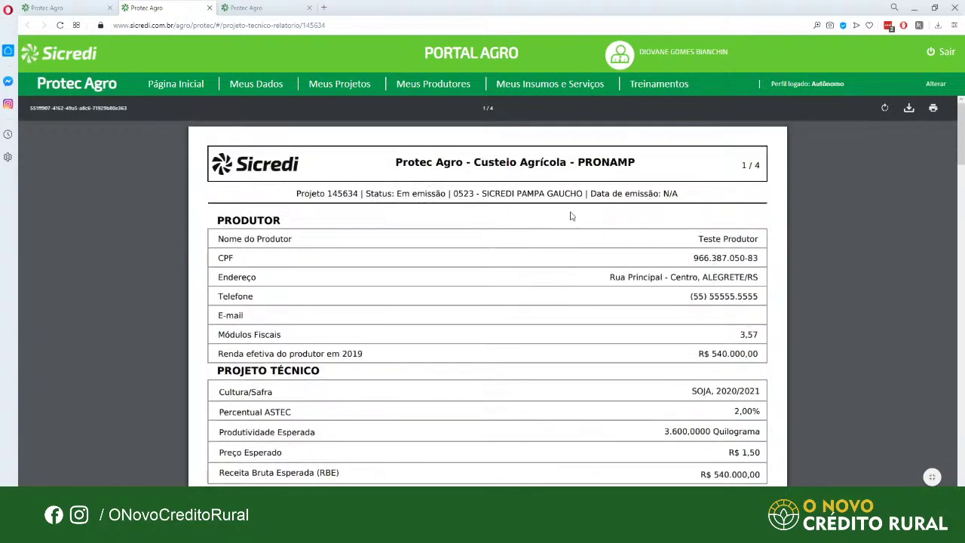
{"action": "left_click_drag", "start_coordinate": [639, 156], "coordinate": [579, 155]}
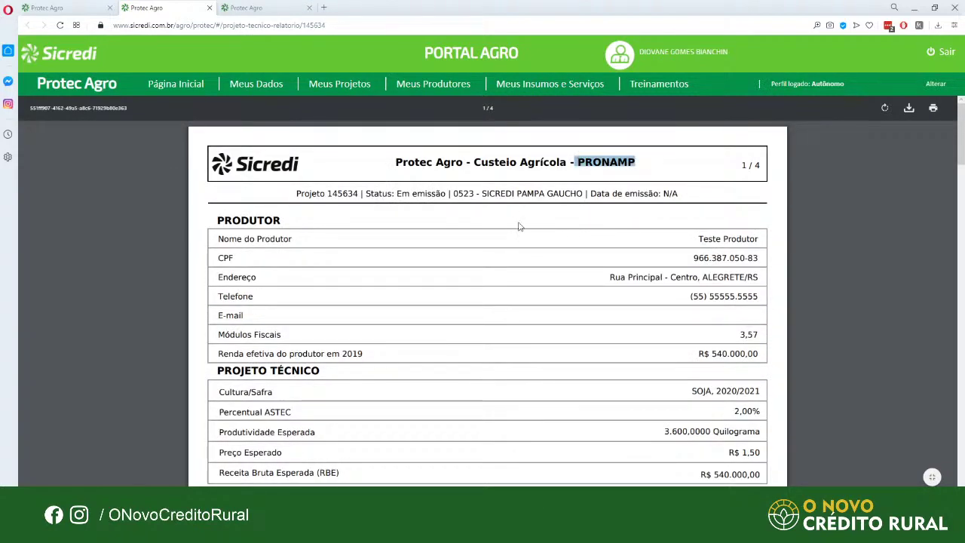
{"action": "left_click_drag", "start_coordinate": [680, 193], "coordinate": [590, 194]}
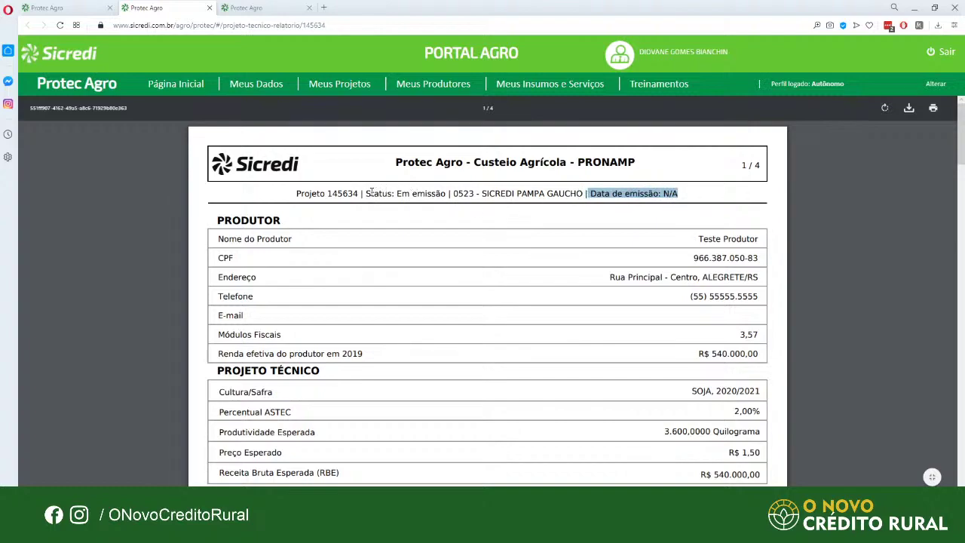
{"action": "left_click_drag", "start_coordinate": [367, 193], "coordinate": [446, 195]}
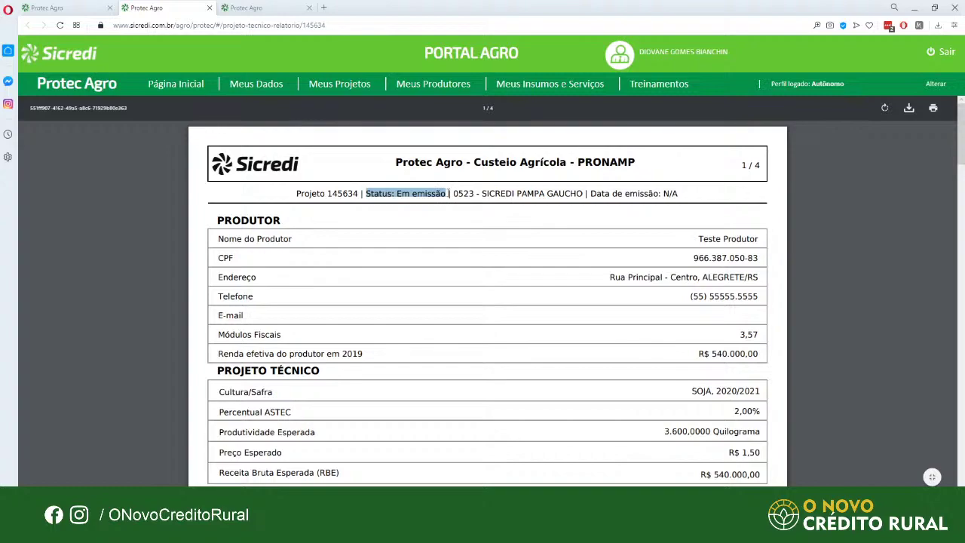
{"action": "left_click", "coordinate": [448, 193]}
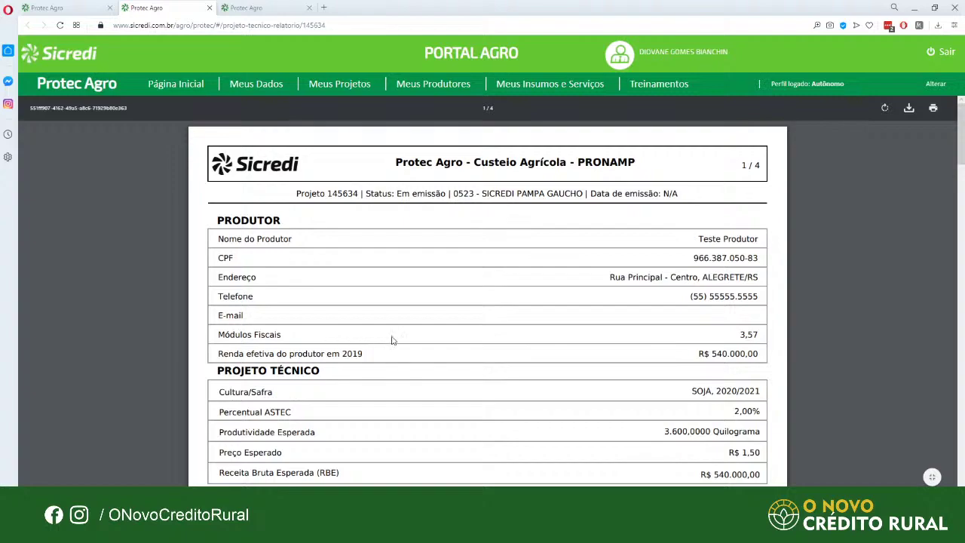
Review the report's producer, technical project, insurance and budget summary sections
{"action": "scroll", "coordinate": [400, 335], "scroll_direction": "down", "scroll_amount": 2}
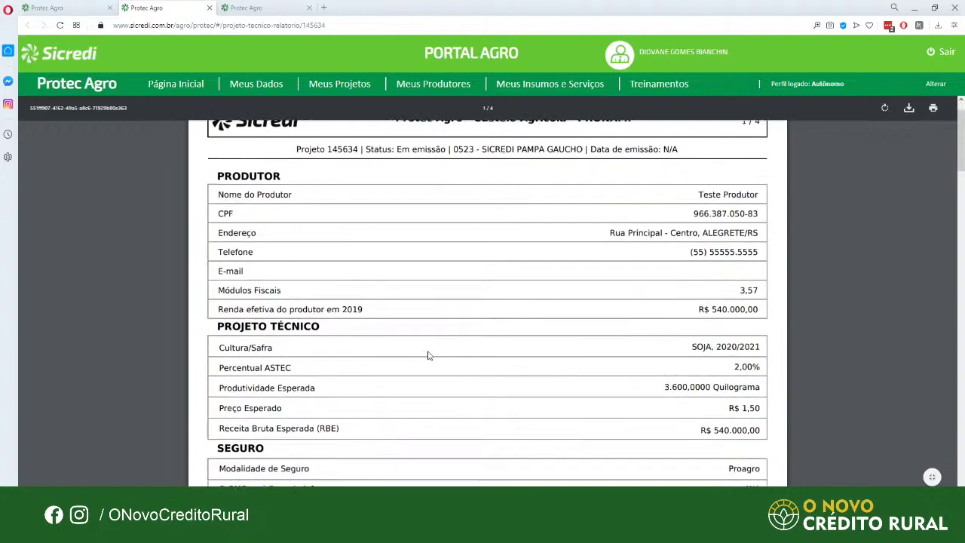
{"action": "scroll", "coordinate": [495, 350], "scroll_direction": "up", "scroll_amount": 2}
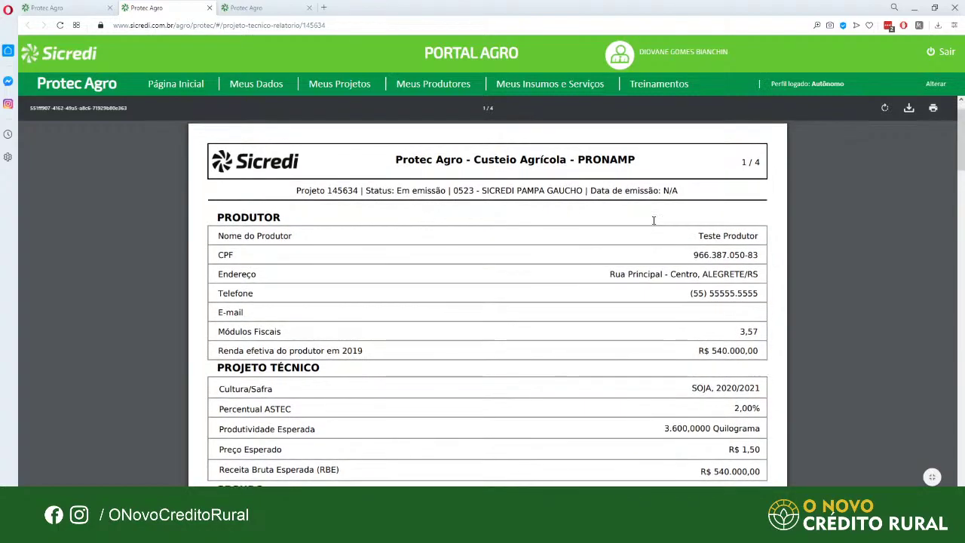
{"action": "scroll", "coordinate": [634, 230], "scroll_direction": "down", "scroll_amount": 2}
{"action": "scroll", "coordinate": [604, 208], "scroll_direction": "up", "scroll_amount": 2}
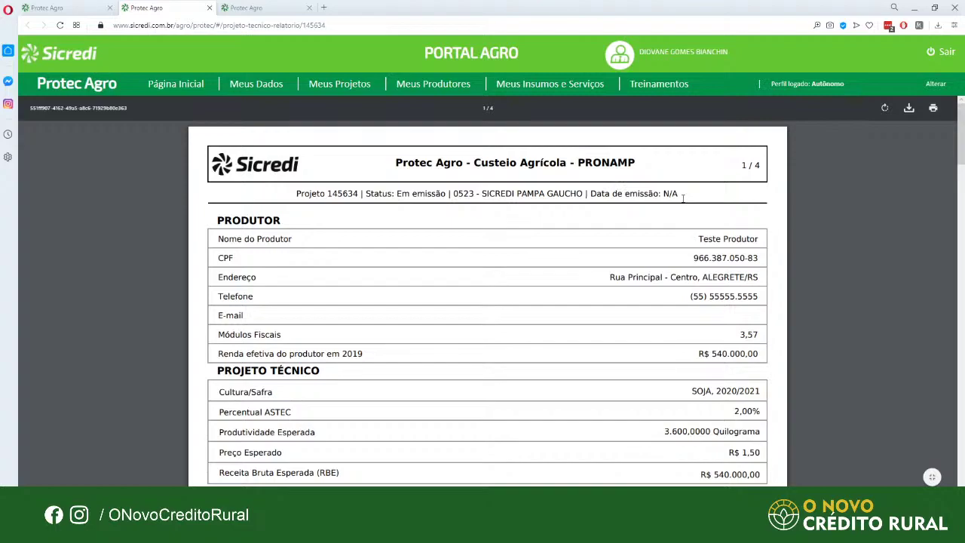
{"action": "scroll", "coordinate": [603, 267], "scroll_direction": "down", "scroll_amount": 4}
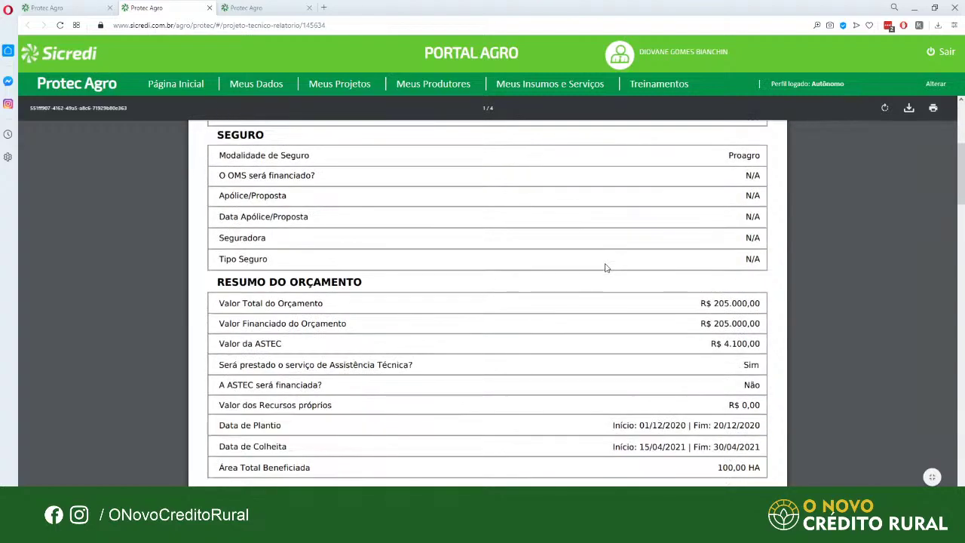
{"action": "scroll", "coordinate": [603, 266], "scroll_direction": "up", "scroll_amount": 4}
{"action": "scroll", "coordinate": [603, 266], "scroll_direction": "down", "scroll_amount": 1}
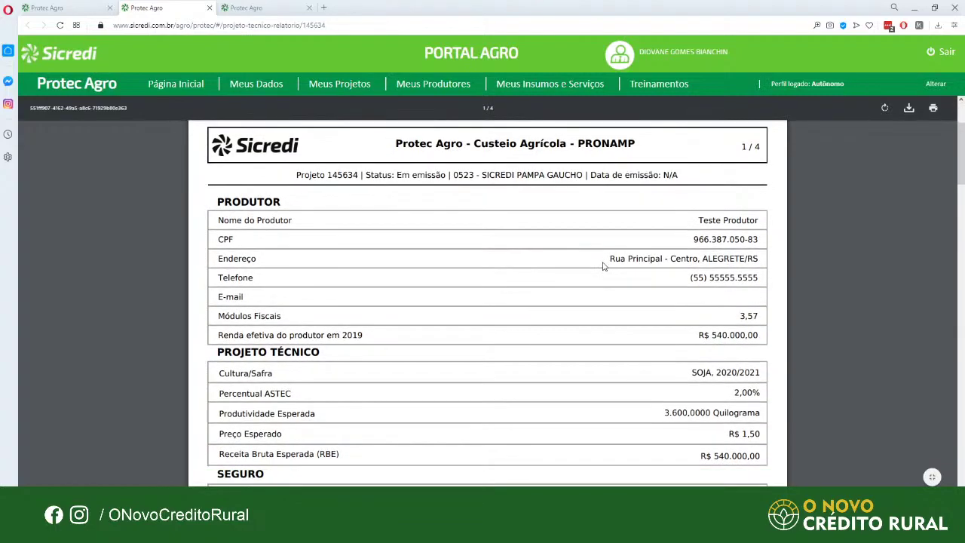
Read through the report's benefited areas, inputs, services, crop viability, environmental regularity and technical opinion sections
{"action": "scroll", "coordinate": [603, 269], "scroll_direction": "down", "scroll_amount": 13}
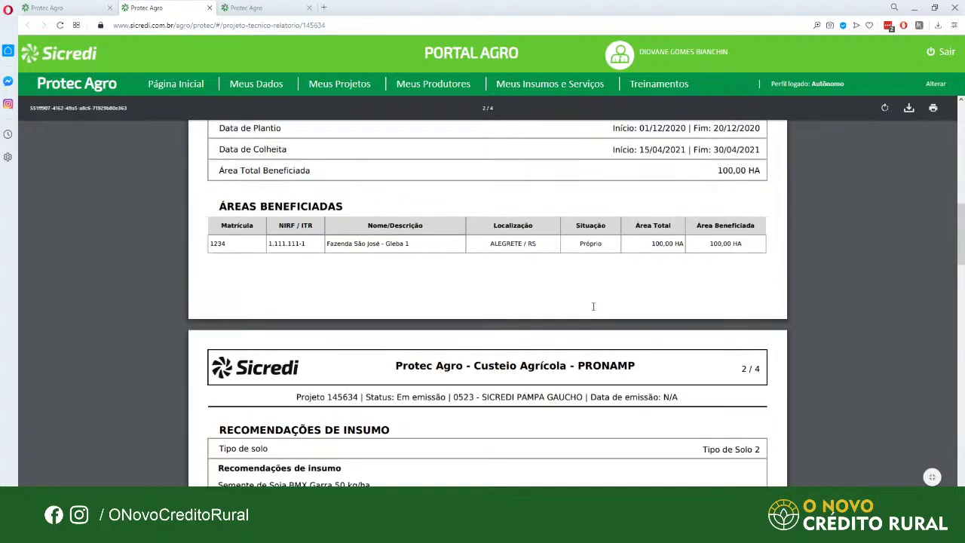
{"action": "scroll", "coordinate": [596, 332], "scroll_direction": "up", "scroll_amount": 8}
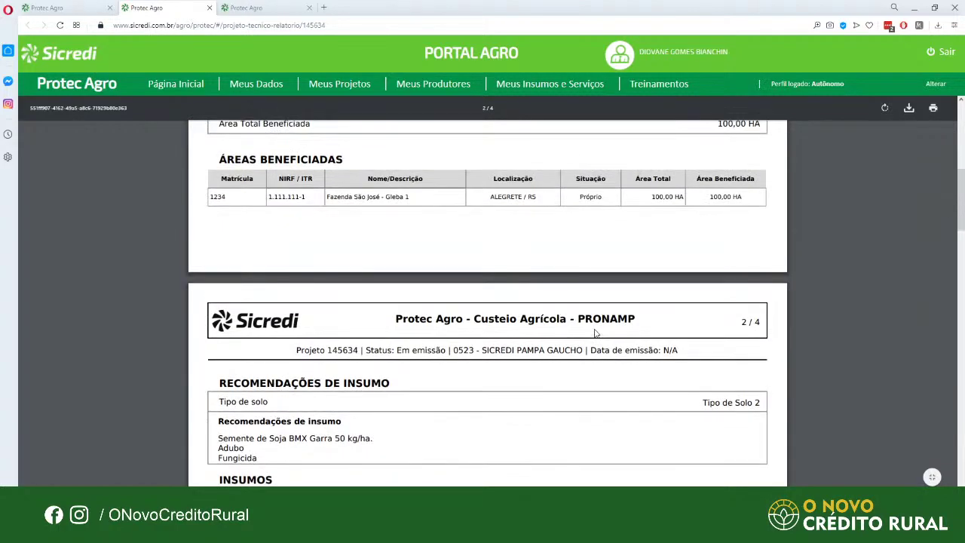
{"action": "scroll", "coordinate": [513, 339], "scroll_direction": "up", "scroll_amount": 2}
{"action": "scroll", "coordinate": [641, 340], "scroll_direction": "down", "scroll_amount": 4}
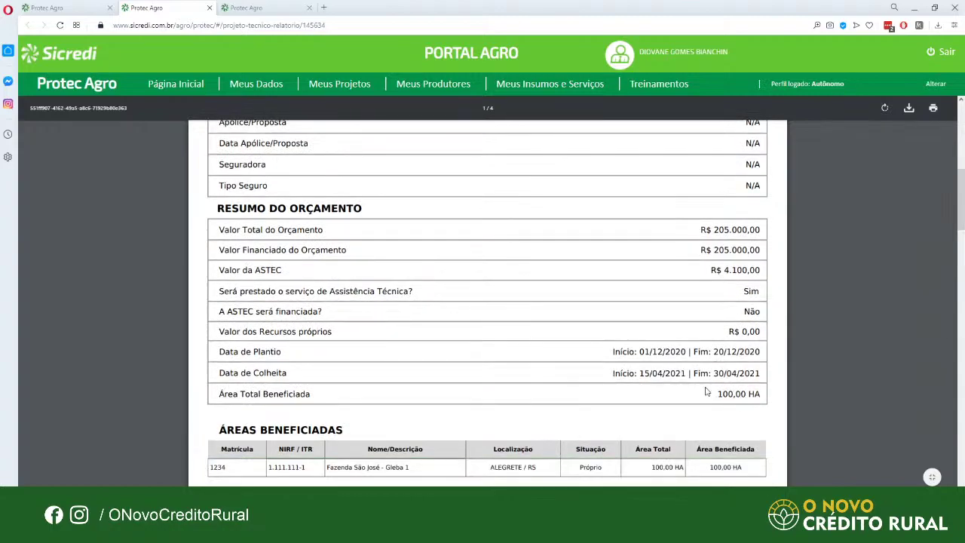
{"action": "scroll", "coordinate": [542, 324], "scroll_direction": "down", "scroll_amount": 6}
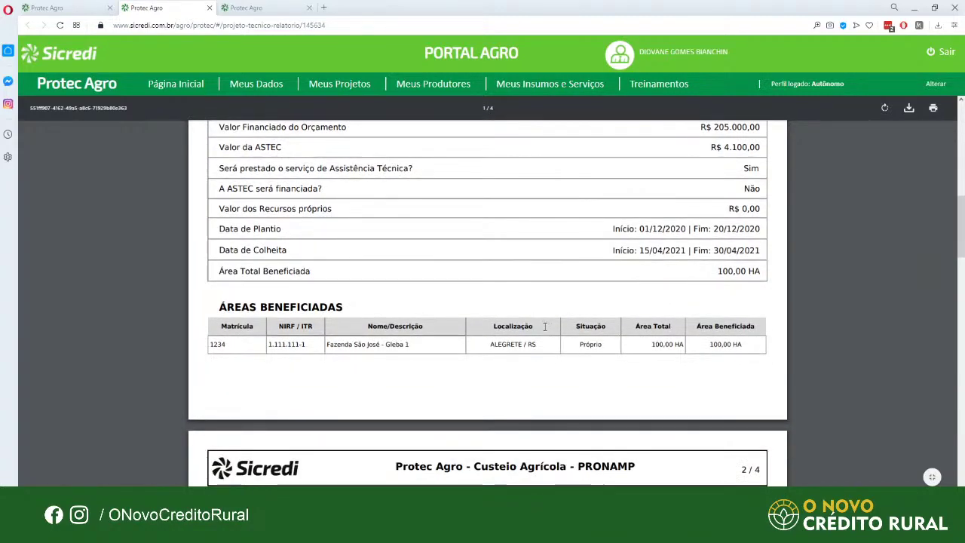
{"action": "scroll", "coordinate": [400, 437], "scroll_direction": "down", "scroll_amount": 4}
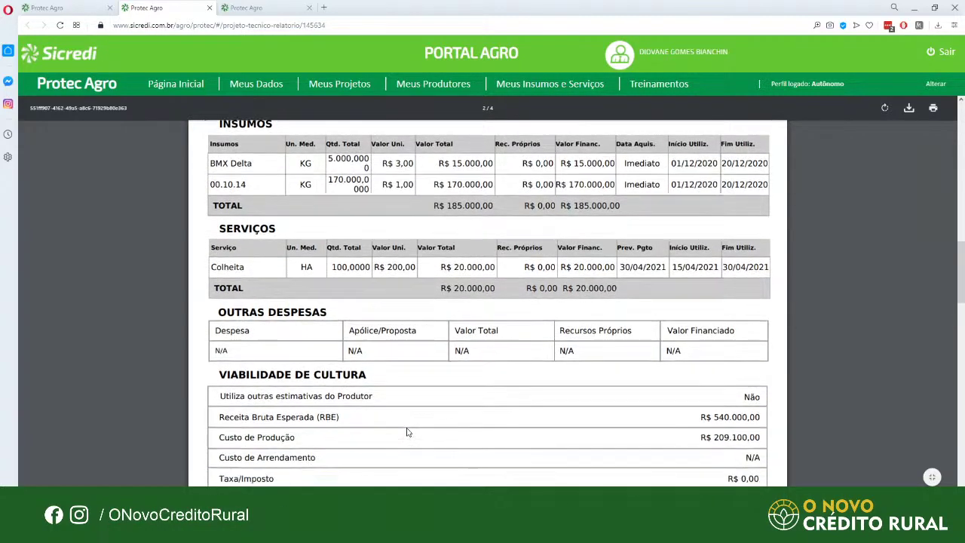
{"action": "scroll", "coordinate": [402, 426], "scroll_direction": "down", "scroll_amount": 6}
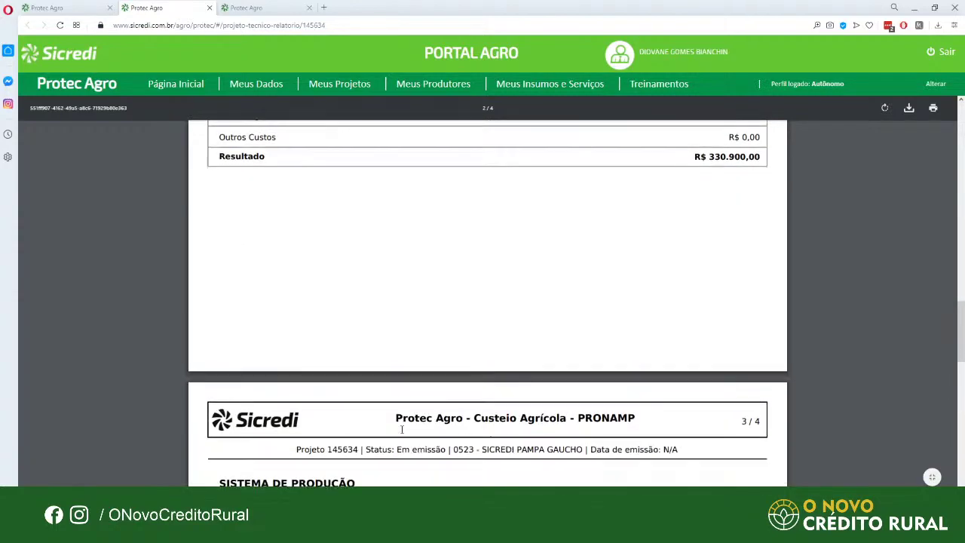
{"action": "scroll", "coordinate": [399, 433], "scroll_direction": "down", "scroll_amount": 3}
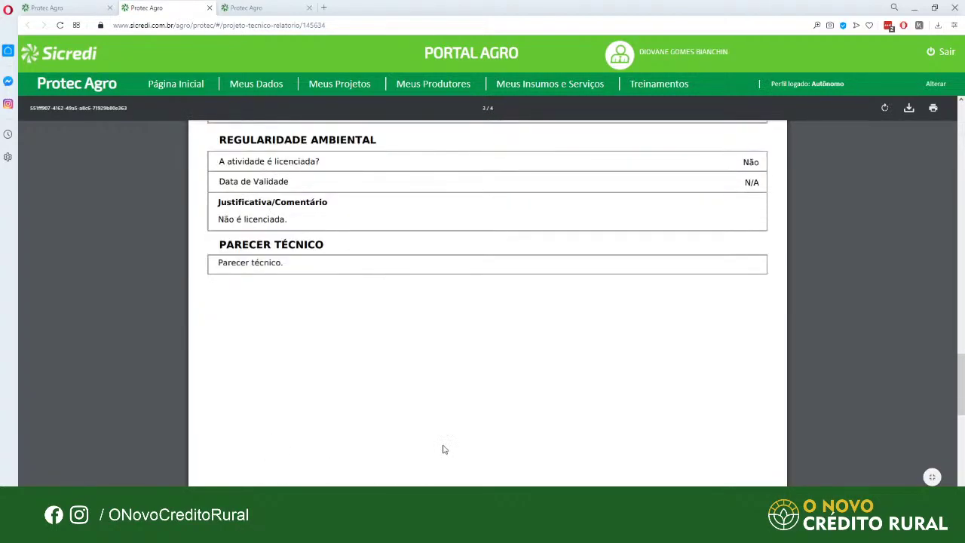
{"action": "scroll", "coordinate": [442, 448], "scroll_direction": "up", "scroll_amount": 5}
{"action": "scroll", "coordinate": [268, 194], "scroll_direction": "up", "scroll_amount": 4}
Return from the PDF report to the project's Andamento do Projeto page
{"action": "left_click", "coordinate": [71, 8]}
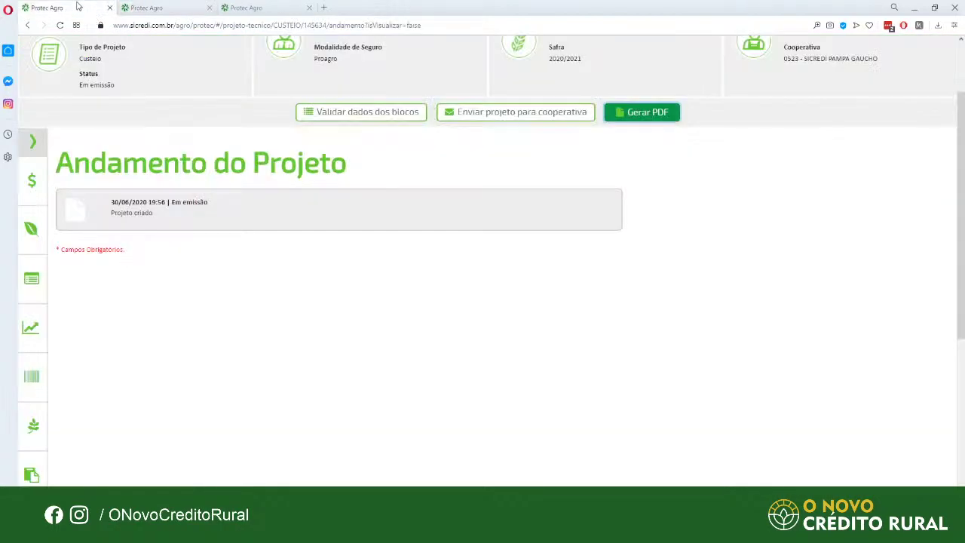
{"action": "scroll", "coordinate": [370, 248], "scroll_direction": "up", "scroll_amount": 1}
{"action": "scroll", "coordinate": [369, 248], "scroll_direction": "up", "scroll_amount": 1}
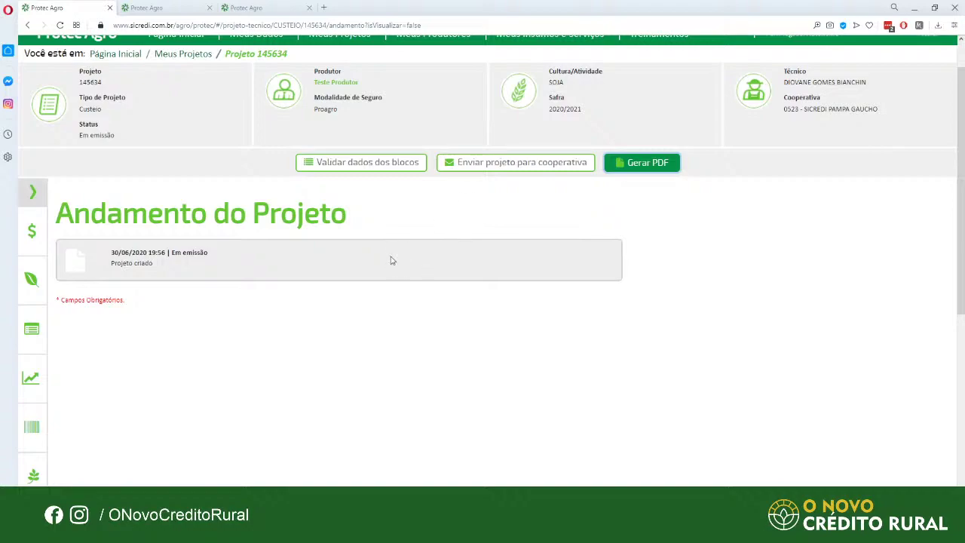
{"action": "left_click", "coordinate": [344, 212]}
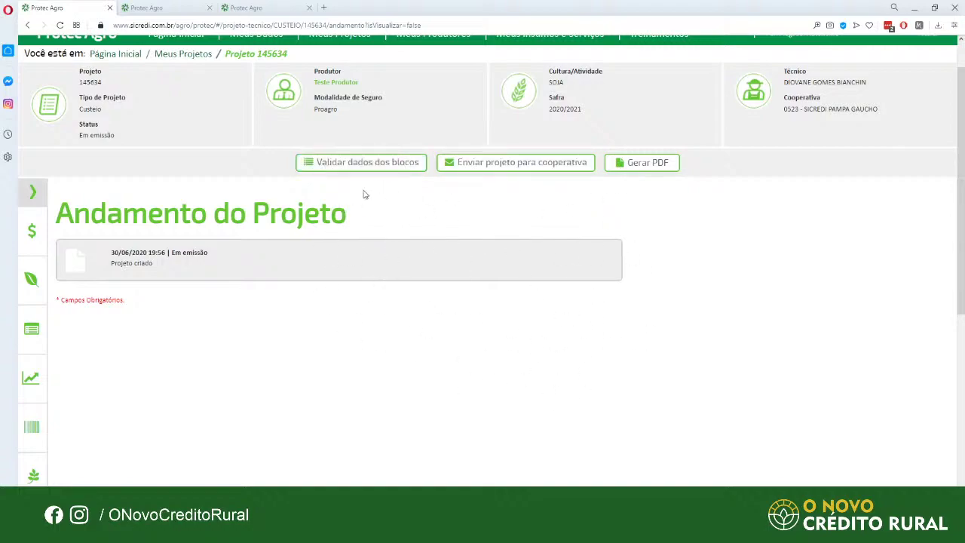
{"action": "left_click_drag", "start_coordinate": [349, 219], "coordinate": [312, 216]}
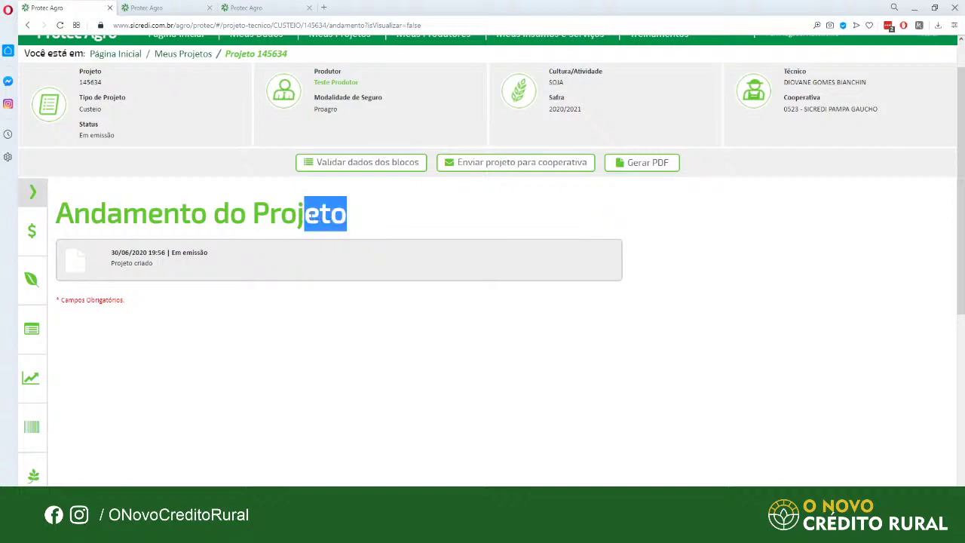
Open the form for sending the project to the cooperative, check its message field and editing notice, and cancel without sending
{"action": "left_click", "coordinate": [349, 233]}
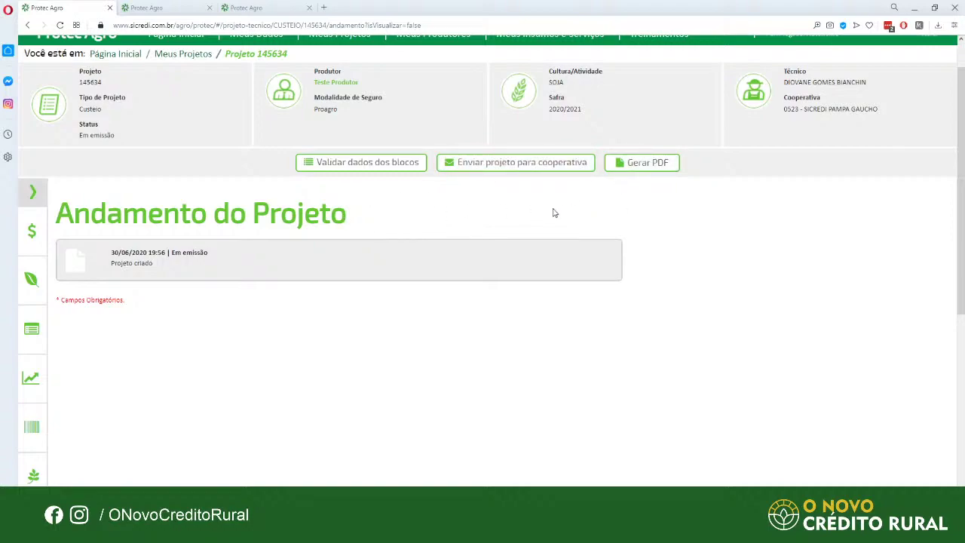
{"action": "left_click", "coordinate": [484, 164]}
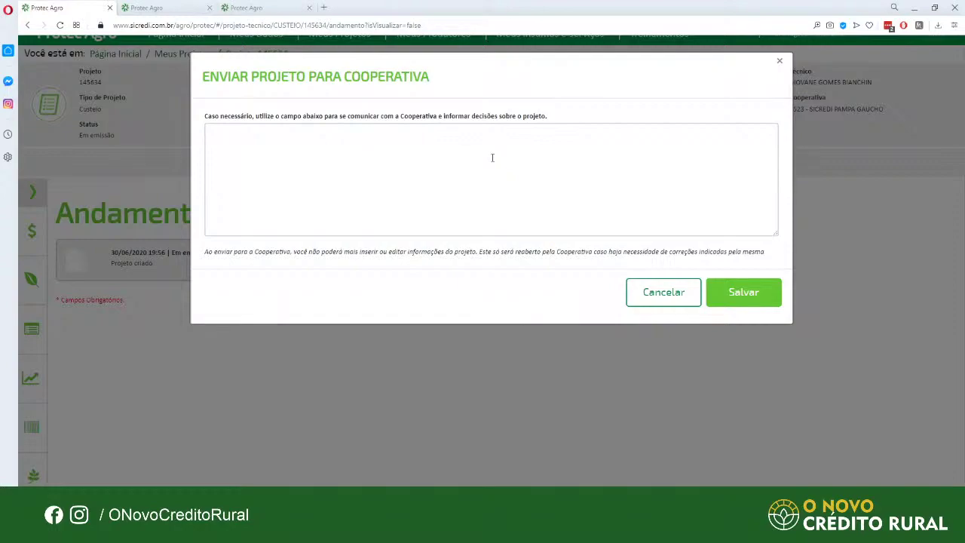
{"action": "left_click", "coordinate": [491, 157]}
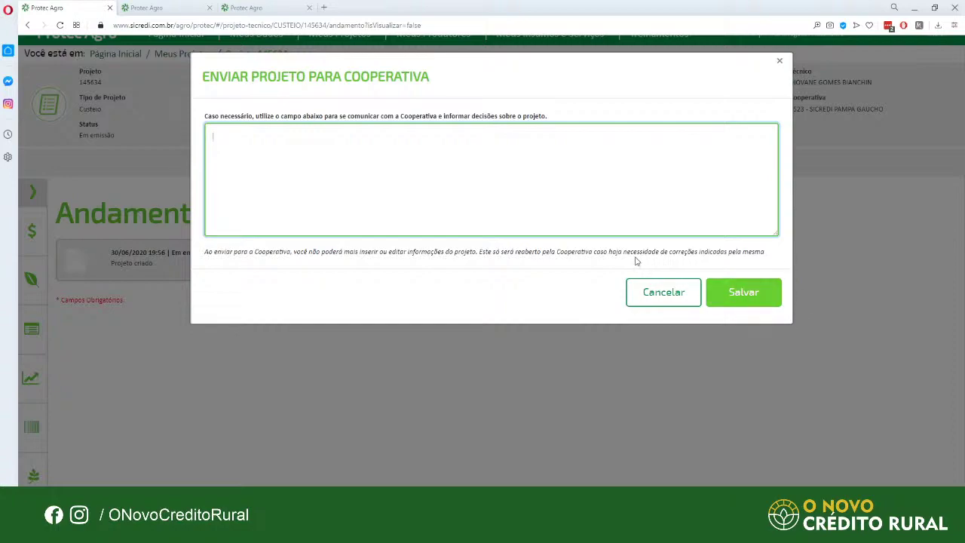
{"action": "left_click", "coordinate": [664, 294]}
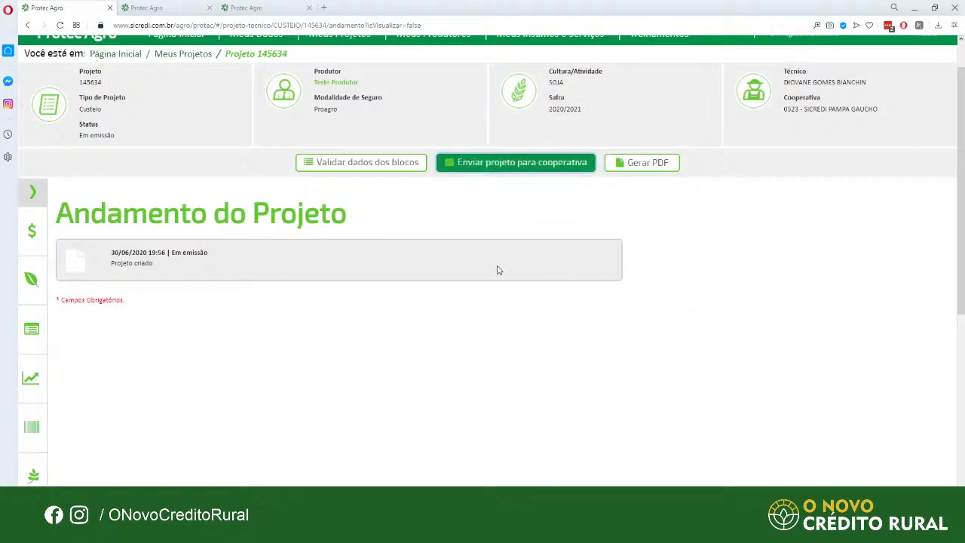
{"action": "scroll", "coordinate": [498, 270], "scroll_direction": "up", "scroll_amount": 1}
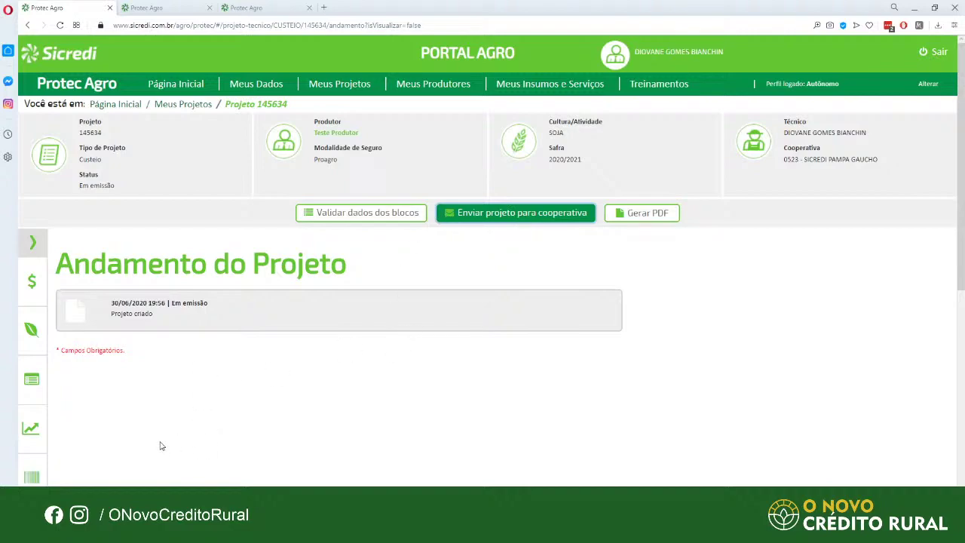
{"action": "scroll", "coordinate": [206, 390], "scroll_direction": "down", "scroll_amount": 2}
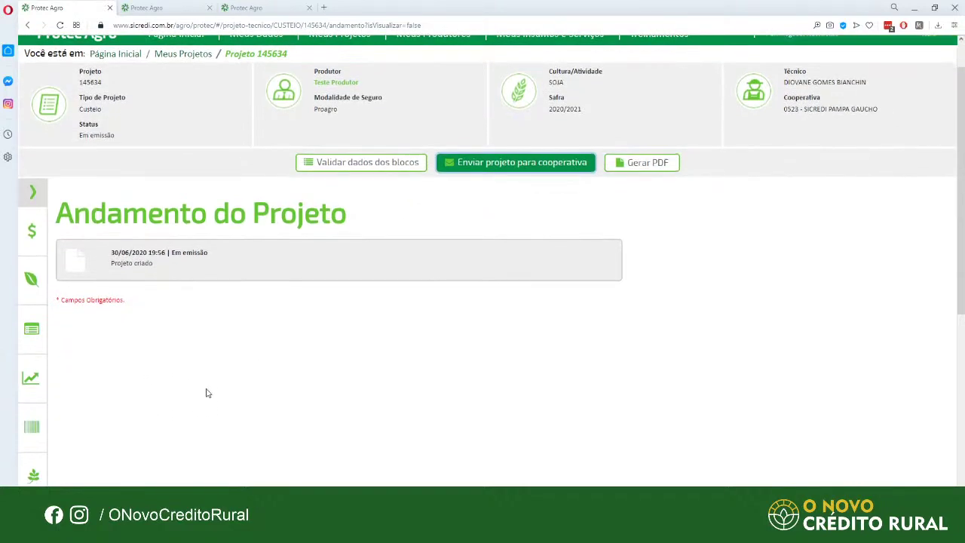
{"action": "scroll", "coordinate": [150, 407], "scroll_direction": "down", "scroll_amount": 1}
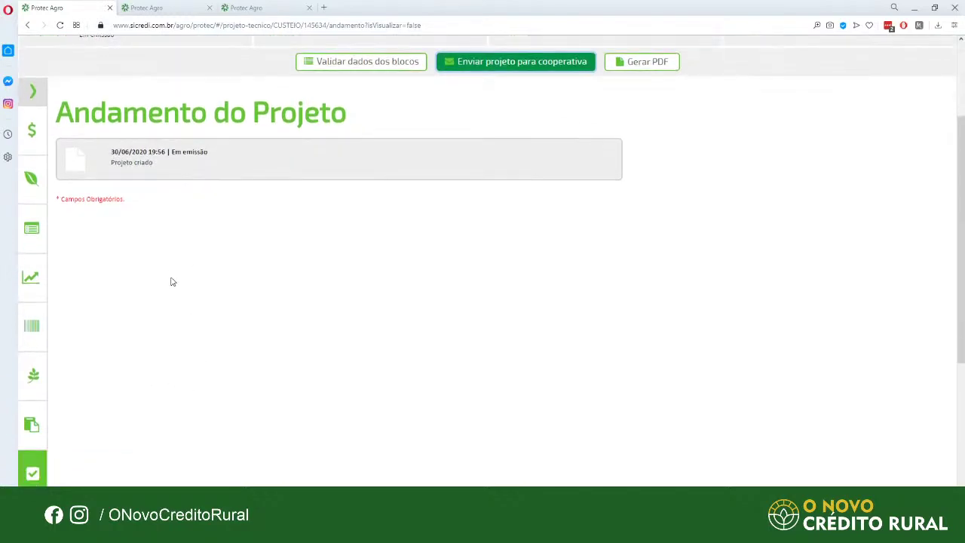
{"action": "scroll", "coordinate": [197, 353], "scroll_direction": "up", "scroll_amount": 3}
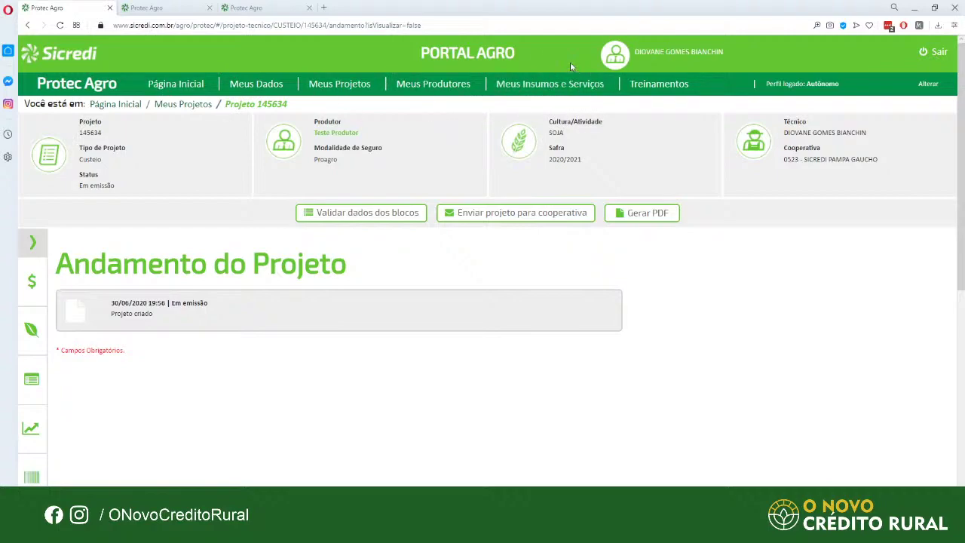
Go to Insumos e Serviços and look over the blank new-input form's fields, closing it without saving
{"action": "left_click", "coordinate": [520, 87]}
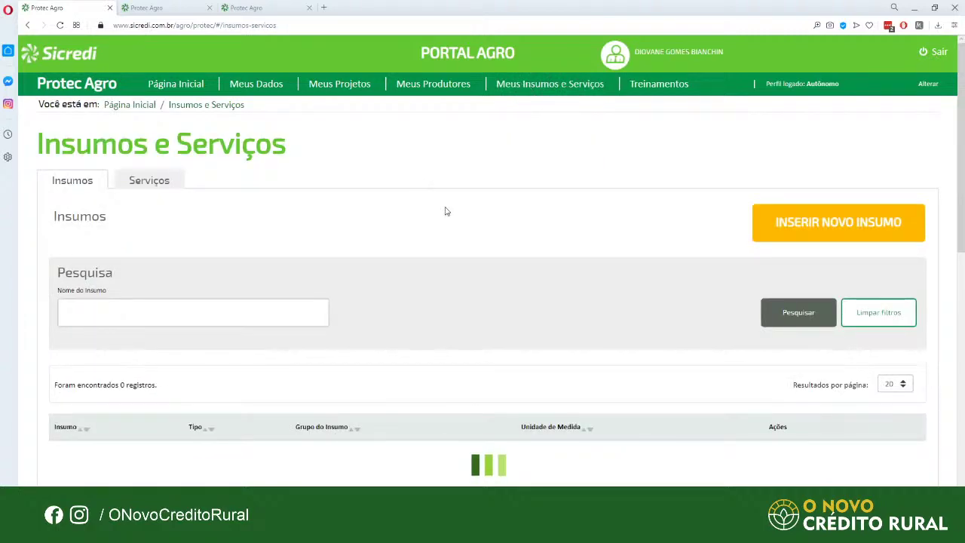
{"action": "scroll", "coordinate": [368, 213], "scroll_direction": "down", "scroll_amount": 1}
{"action": "left_click", "coordinate": [836, 181]}
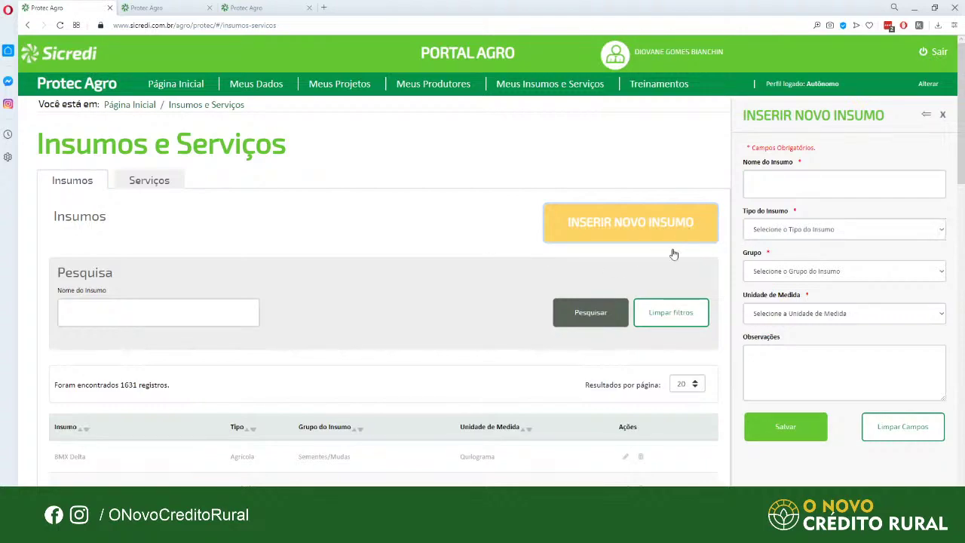
{"action": "left_click", "coordinate": [799, 188]}
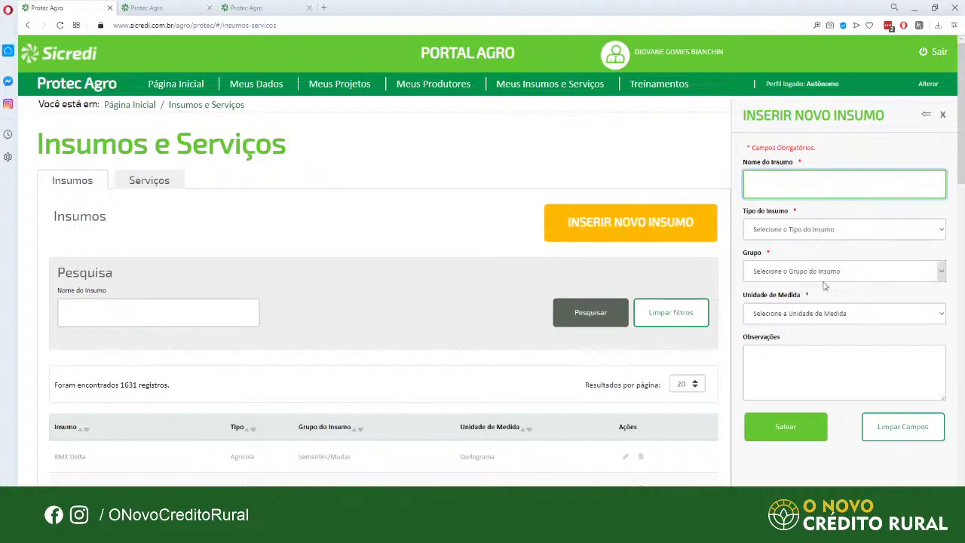
{"action": "scroll", "coordinate": [800, 143], "scroll_direction": "down", "scroll_amount": 1}
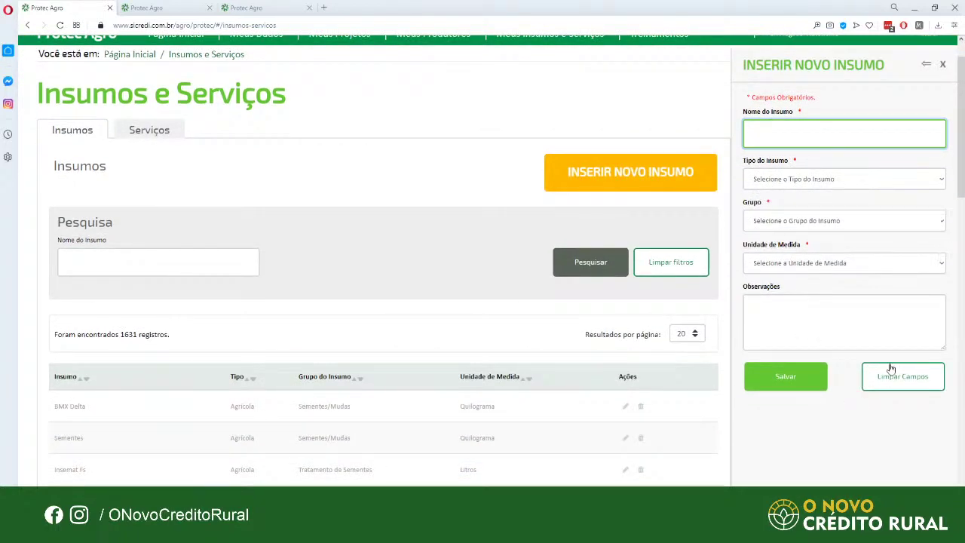
{"action": "left_click", "coordinate": [830, 324]}
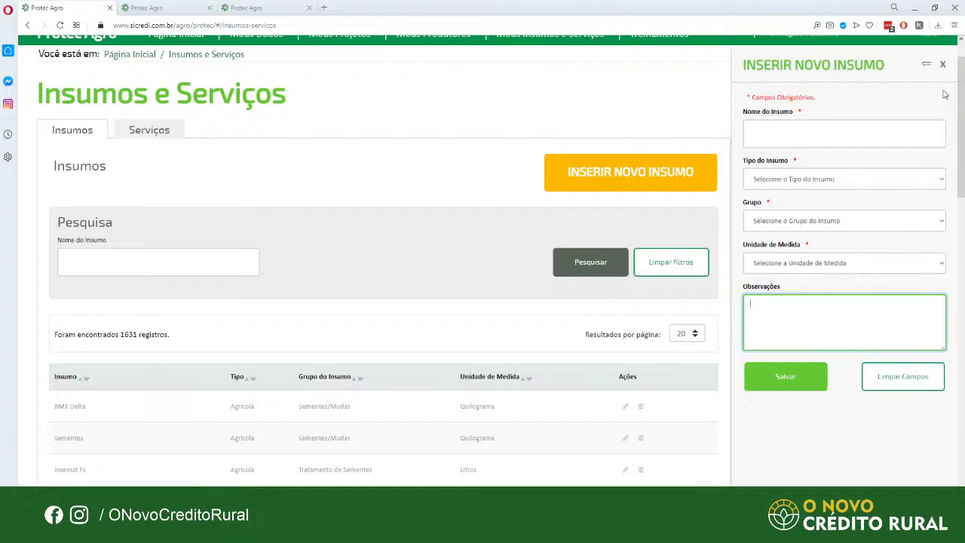
{"action": "left_click", "coordinate": [944, 65]}
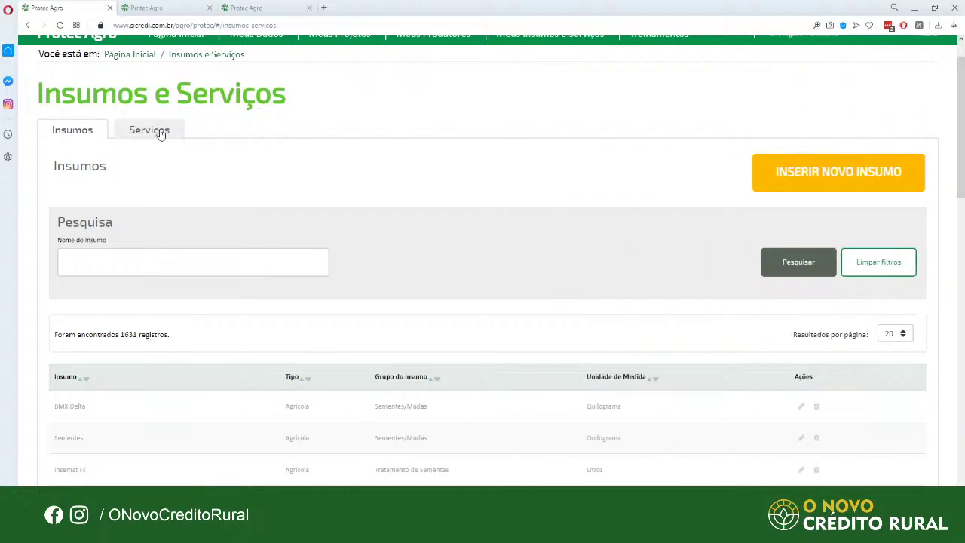
Look through the list of registered services in Insumos e Serviços
{"action": "left_click", "coordinate": [156, 130]}
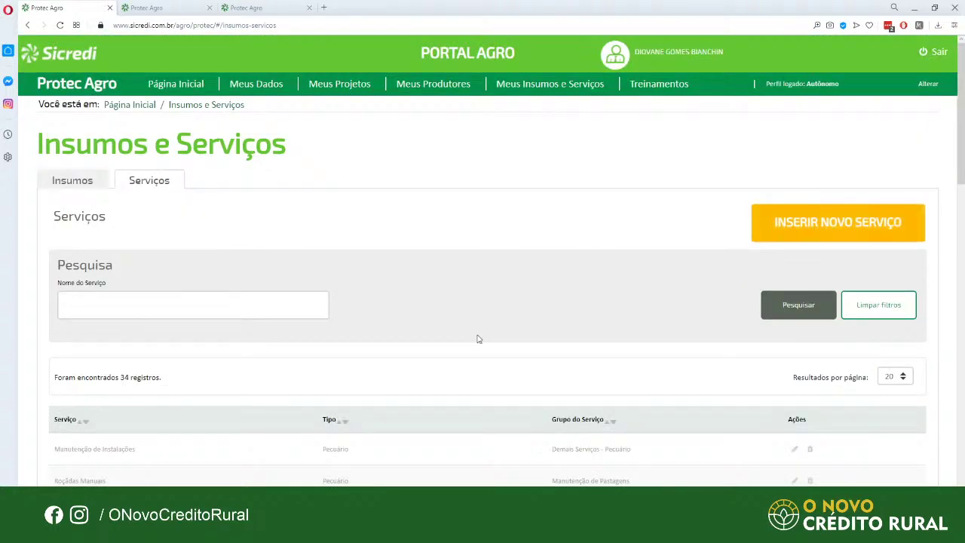
{"action": "scroll", "coordinate": [478, 338], "scroll_direction": "down", "scroll_amount": 2}
{"action": "scroll", "coordinate": [324, 354], "scroll_direction": "down", "scroll_amount": 3}
{"action": "scroll", "coordinate": [403, 395], "scroll_direction": "up", "scroll_amount": 5}
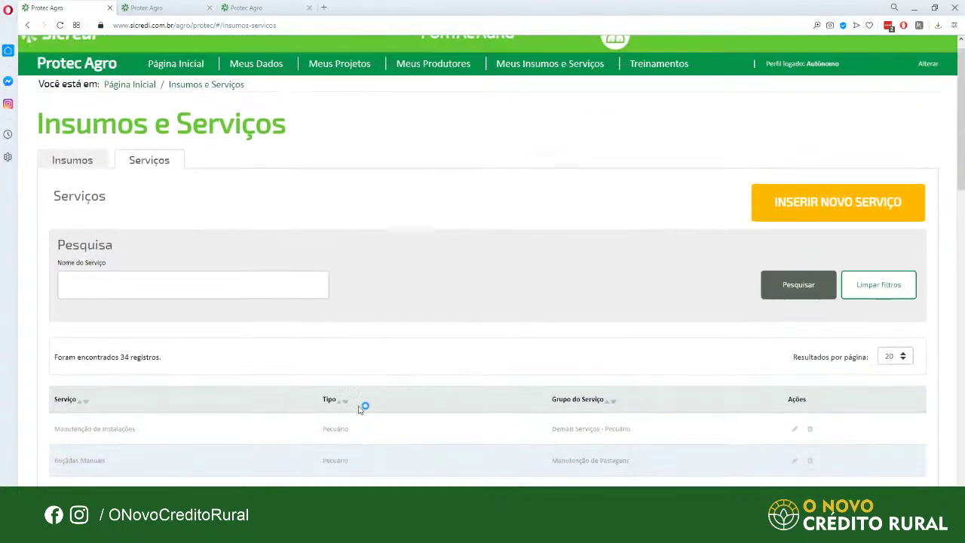
{"action": "scroll", "coordinate": [457, 400], "scroll_direction": "down", "scroll_amount": 3}
{"action": "scroll", "coordinate": [446, 371], "scroll_direction": "up", "scroll_amount": 3}
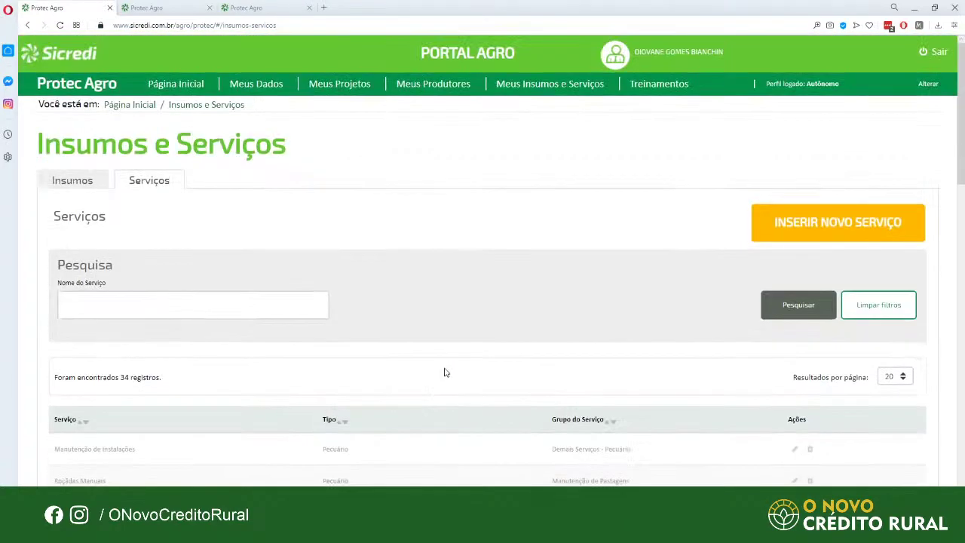
Open Treinamentos and review the Custeio training topics, from Sistema Protec Agro through Orçamento and Laudos
{"action": "left_click", "coordinate": [653, 89]}
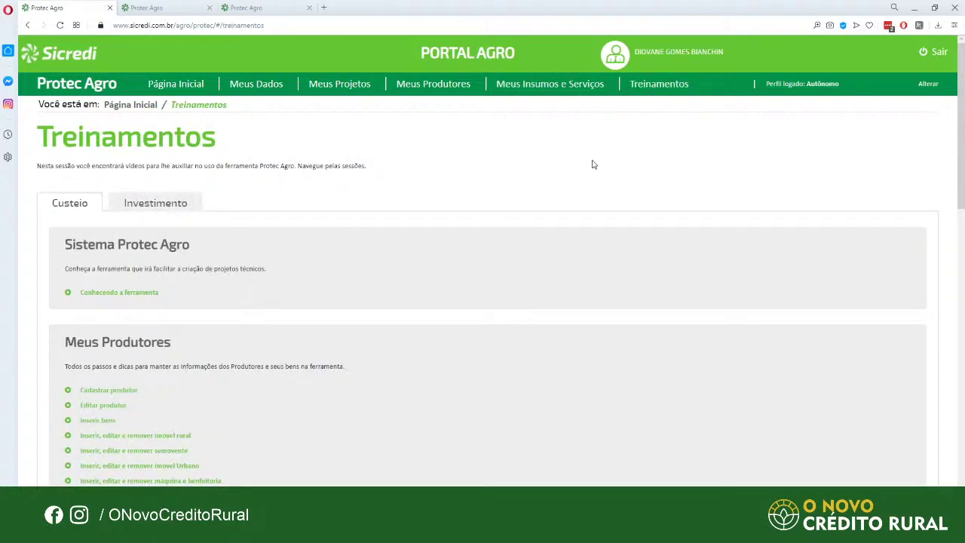
{"action": "scroll", "coordinate": [287, 218], "scroll_direction": "down", "scroll_amount": 3}
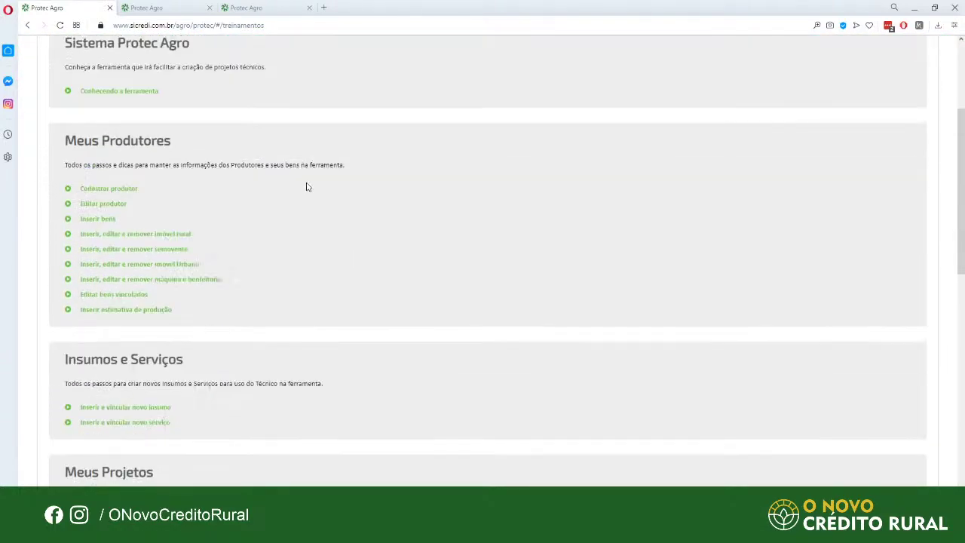
{"action": "scroll", "coordinate": [143, 335], "scroll_direction": "down", "scroll_amount": 2}
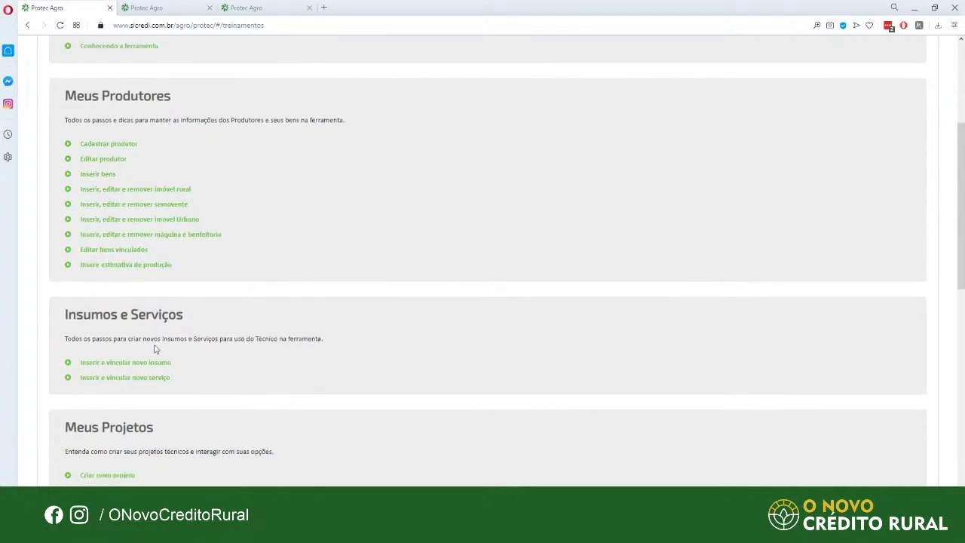
{"action": "scroll", "coordinate": [122, 345], "scroll_direction": "down", "scroll_amount": 2}
{"action": "scroll", "coordinate": [121, 362], "scroll_direction": "down", "scroll_amount": 4}
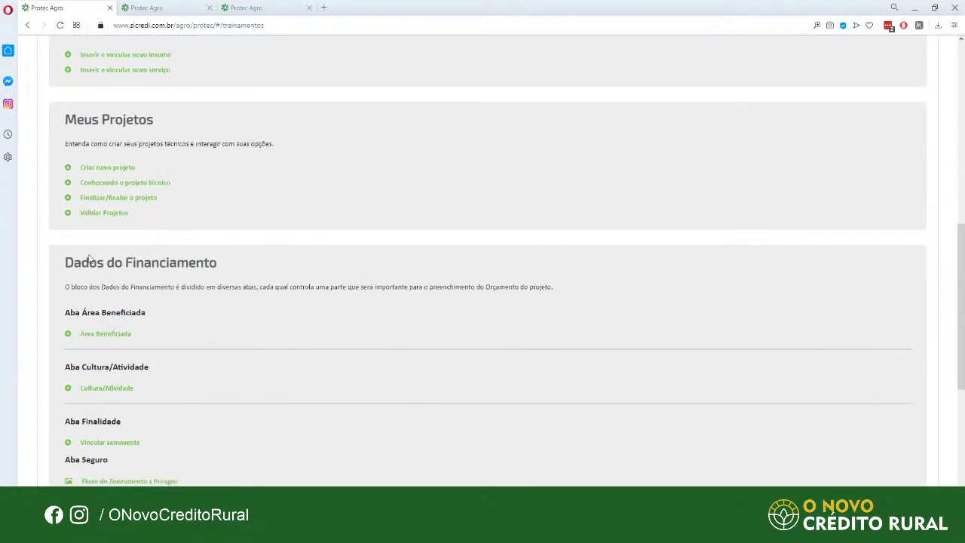
{"action": "scroll", "coordinate": [113, 468], "scroll_direction": "down", "scroll_amount": 1}
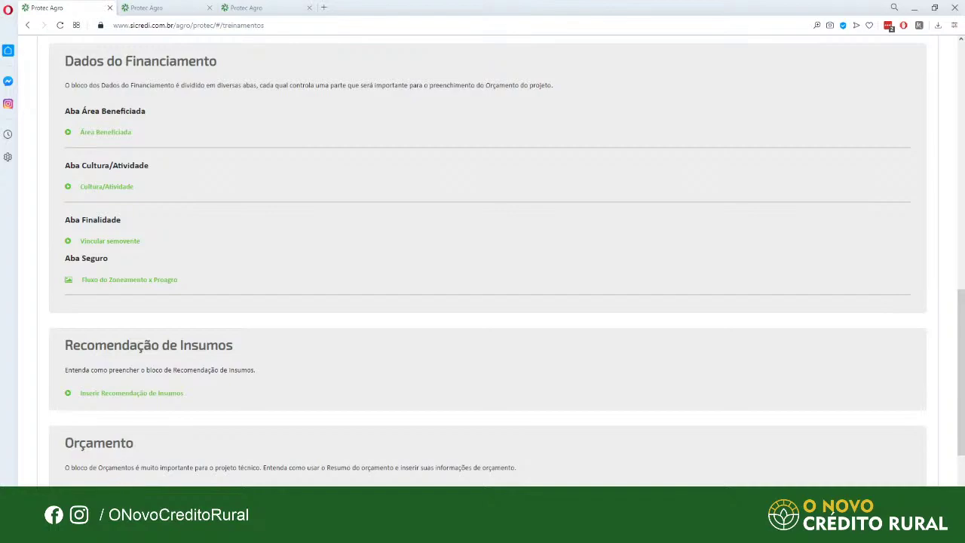
{"action": "scroll", "coordinate": [132, 423], "scroll_direction": "down", "scroll_amount": 4}
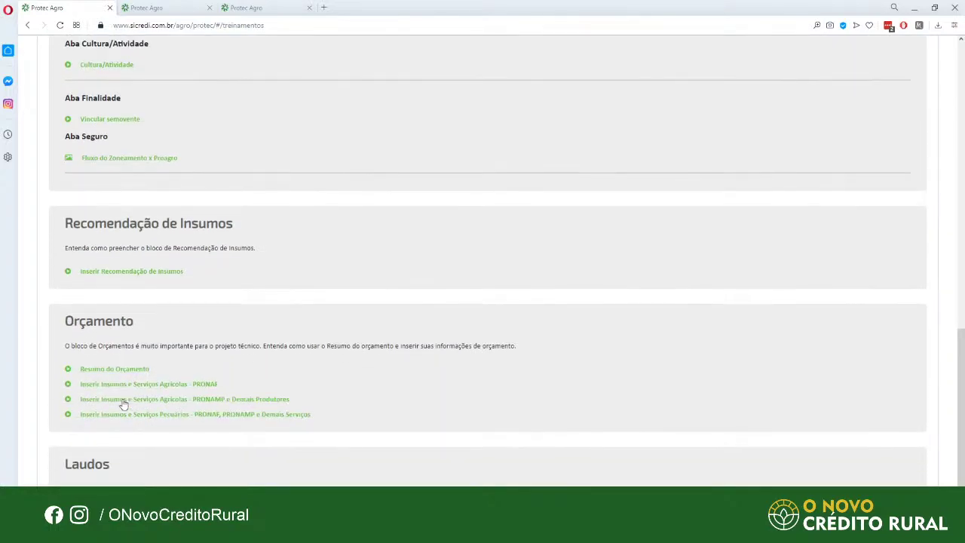
{"action": "scroll", "coordinate": [128, 429], "scroll_direction": "up", "scroll_amount": 1}
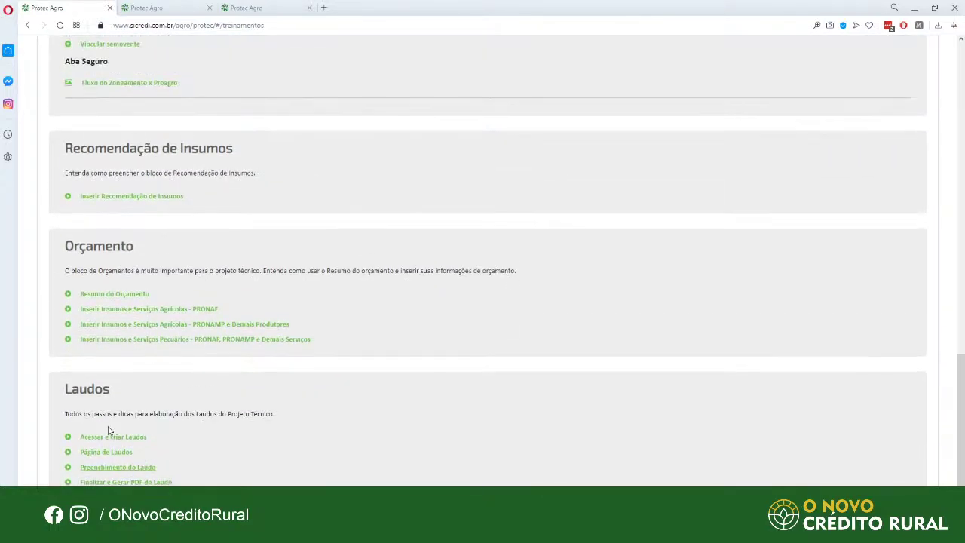
{"action": "scroll", "coordinate": [115, 431], "scroll_direction": "up", "scroll_amount": 12}
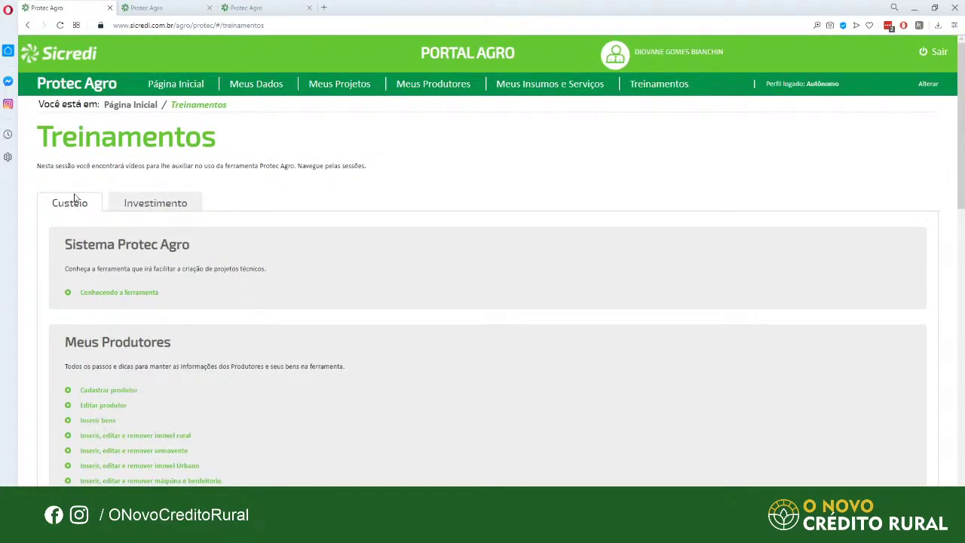
{"action": "scroll", "coordinate": [197, 372], "scroll_direction": "down", "scroll_amount": 1}
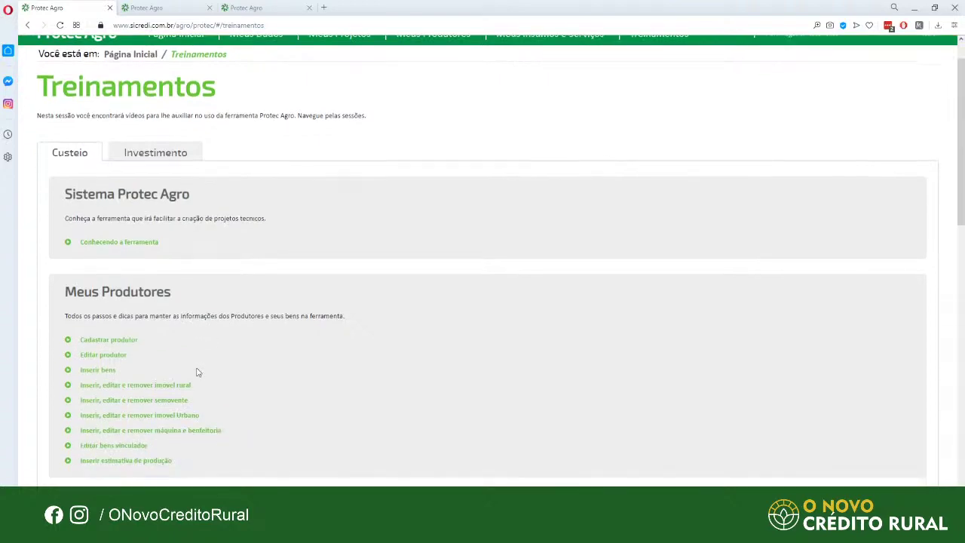
{"action": "scroll", "coordinate": [198, 373], "scroll_direction": "down", "scroll_amount": 5}
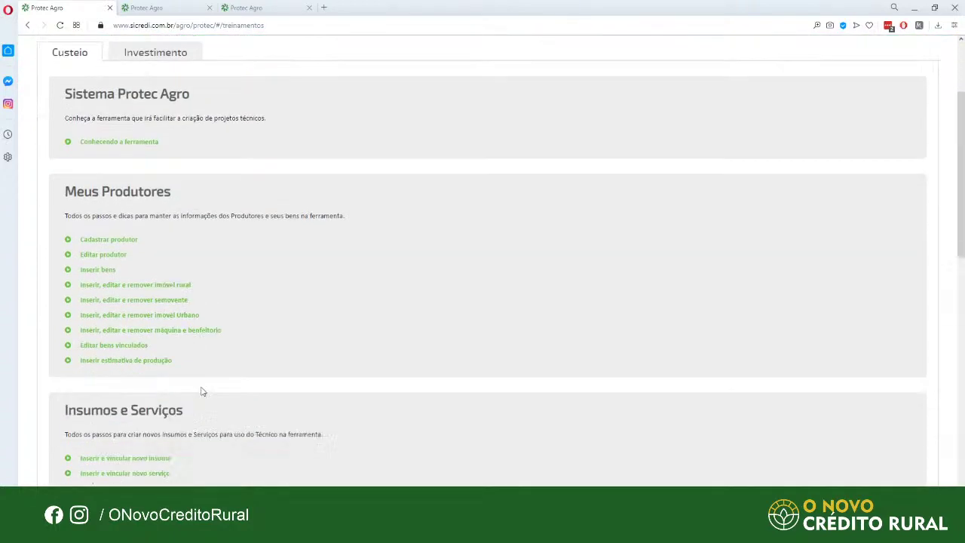
{"action": "scroll", "coordinate": [256, 338], "scroll_direction": "down", "scroll_amount": 4}
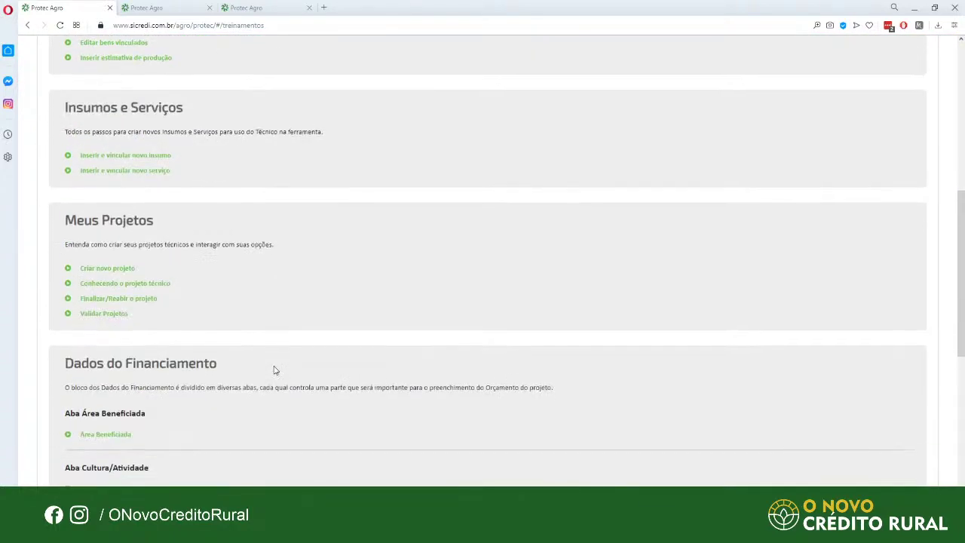
{"action": "scroll", "coordinate": [151, 331], "scroll_direction": "down", "scroll_amount": 1}
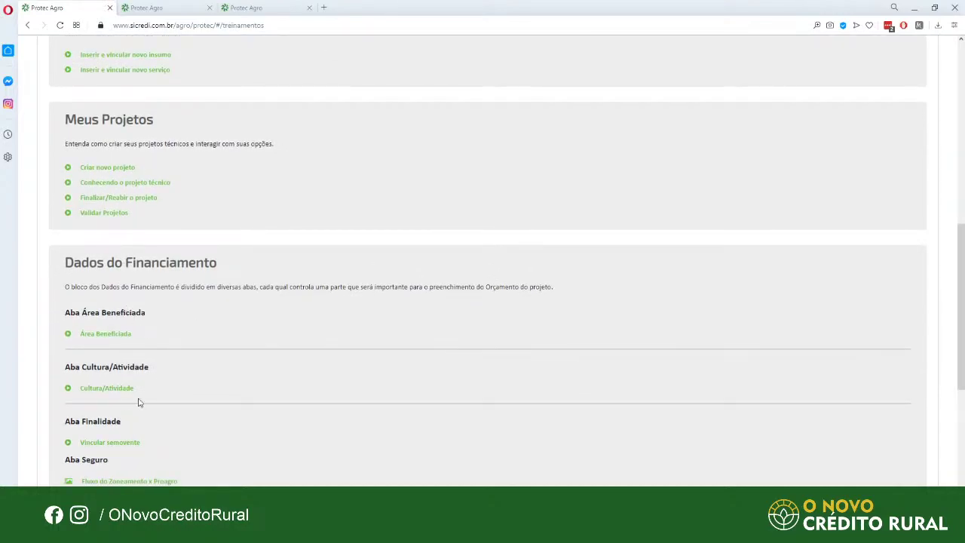
{"action": "scroll", "coordinate": [132, 377], "scroll_direction": "down", "scroll_amount": 5}
{"action": "scroll", "coordinate": [200, 415], "scroll_direction": "down", "scroll_amount": 4}
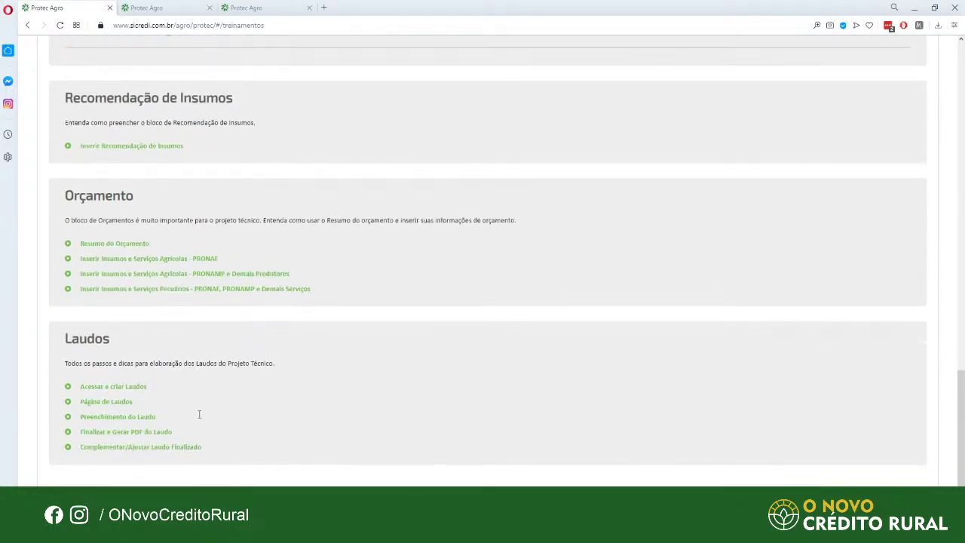
{"action": "scroll", "coordinate": [200, 416], "scroll_direction": "up", "scroll_amount": 3}
{"action": "scroll", "coordinate": [199, 419], "scroll_direction": "up", "scroll_amount": 14}
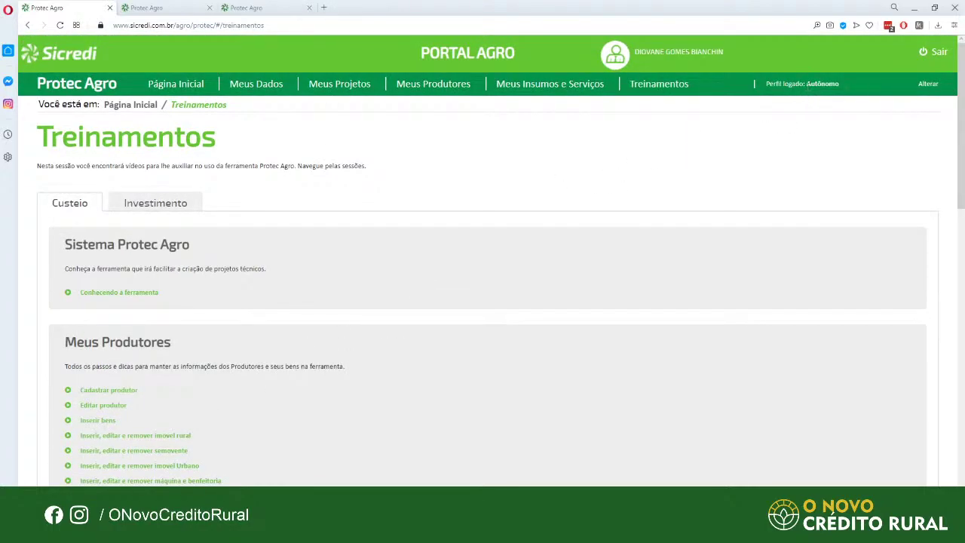
Check the available access profiles for Protec Agro and close the selection without switching
{"action": "left_click", "coordinate": [928, 83]}
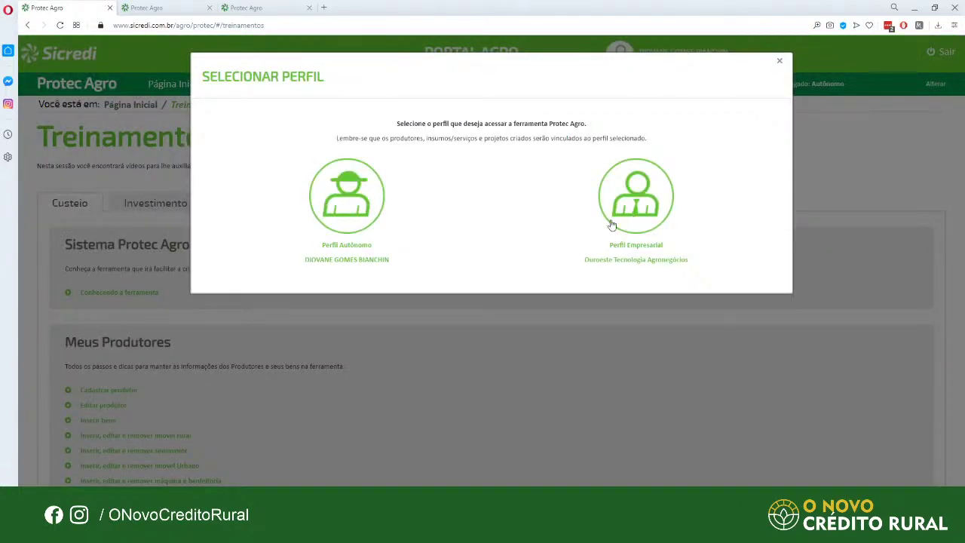
{"action": "left_click", "coordinate": [780, 60]}
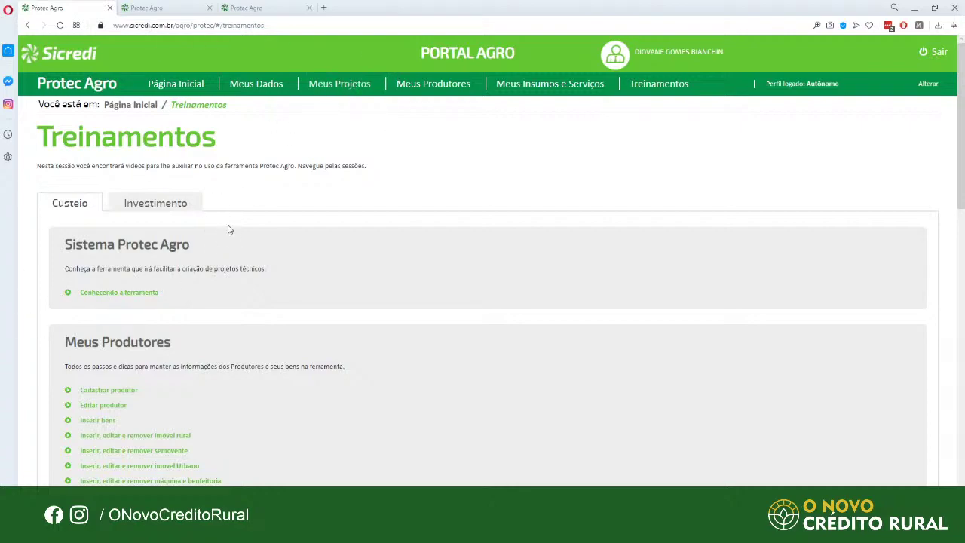
Open Meus Projetos and bring the costing projects list into view with the soybean project's row
{"action": "left_click", "coordinate": [341, 86]}
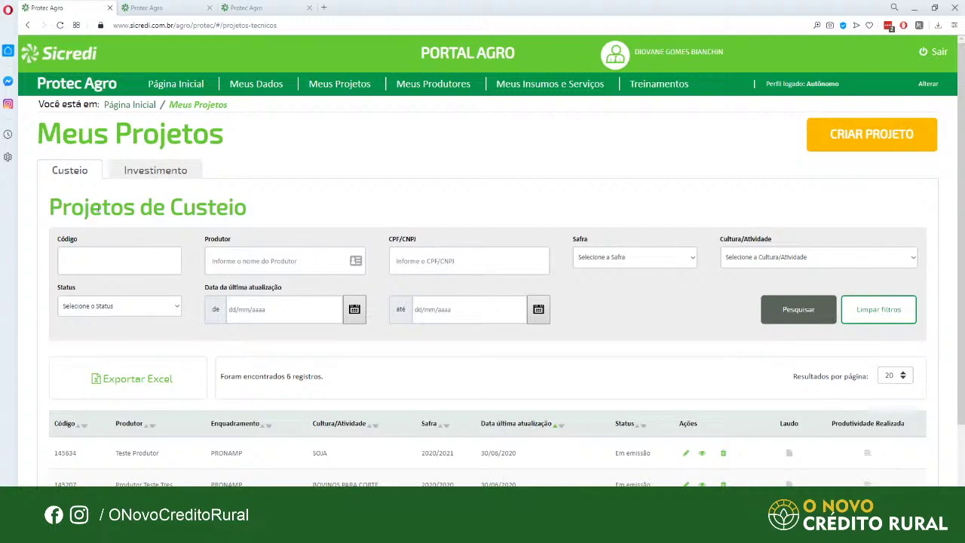
{"action": "scroll", "coordinate": [239, 250], "scroll_direction": "down", "scroll_amount": 1}
{"action": "scroll", "coordinate": [323, 238], "scroll_direction": "up", "scroll_amount": 2}
{"action": "scroll", "coordinate": [641, 324], "scroll_direction": "down", "scroll_amount": 1}
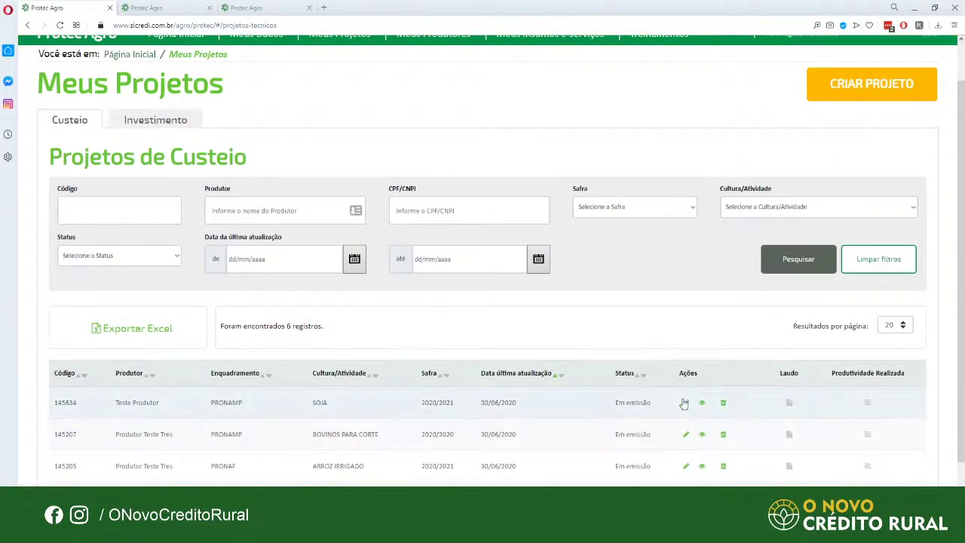
Open the soybean project of the 2020/2021 harvest for editing and bring up the Insumos list in its Orçamento
{"action": "left_click", "coordinate": [685, 401]}
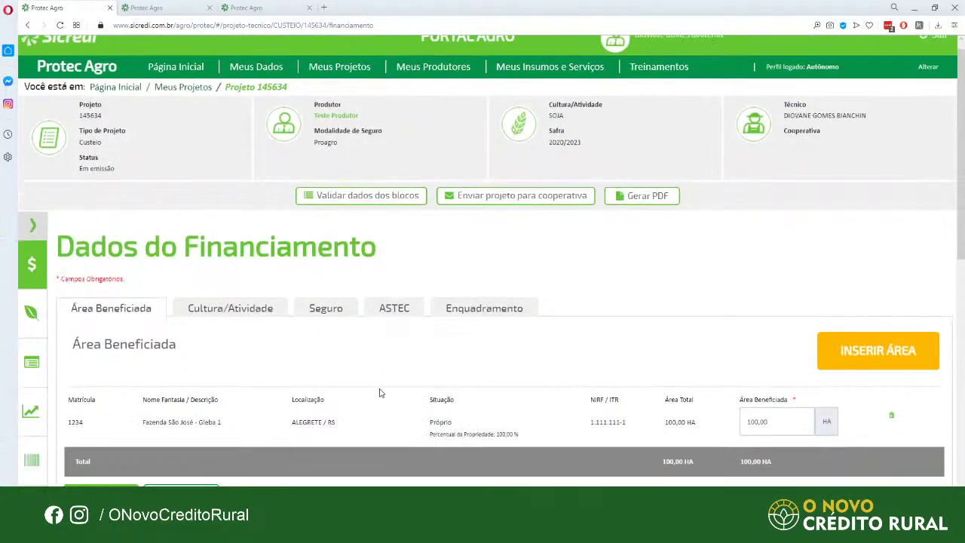
{"action": "scroll", "coordinate": [379, 392], "scroll_direction": "down", "scroll_amount": 3}
{"action": "left_click", "coordinate": [32, 328]}
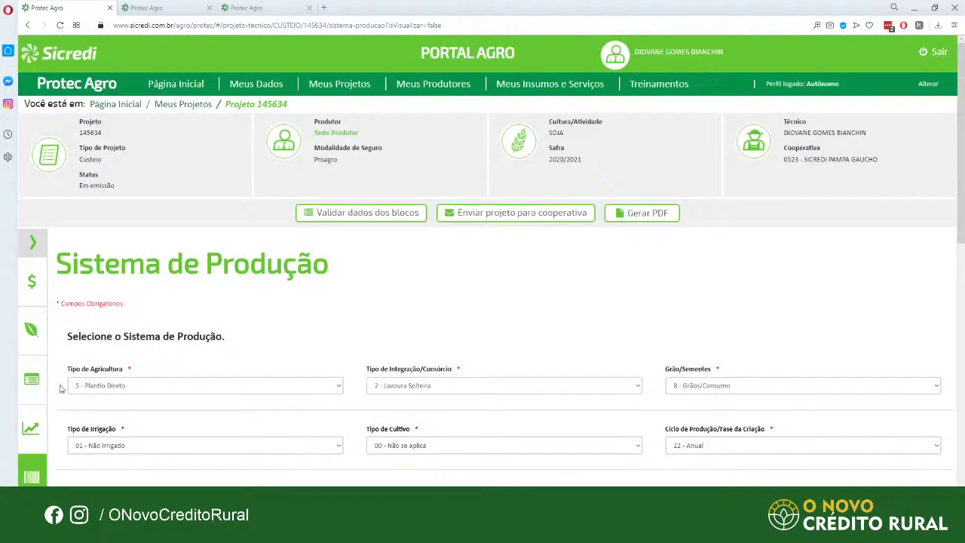
{"action": "left_click", "coordinate": [32, 379]}
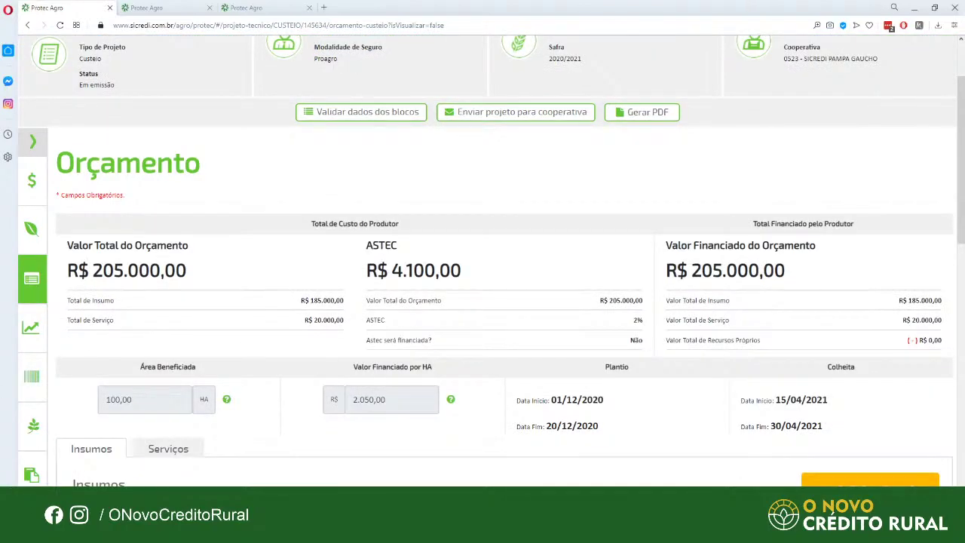
{"action": "scroll", "coordinate": [590, 396], "scroll_direction": "down", "scroll_amount": 3}
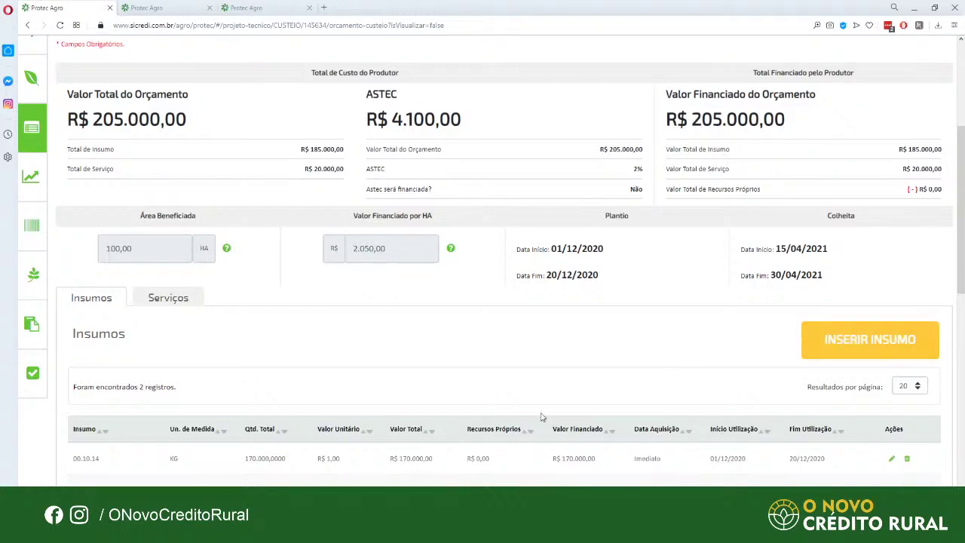
{"action": "scroll", "coordinate": [541, 417], "scroll_direction": "down", "scroll_amount": 3}
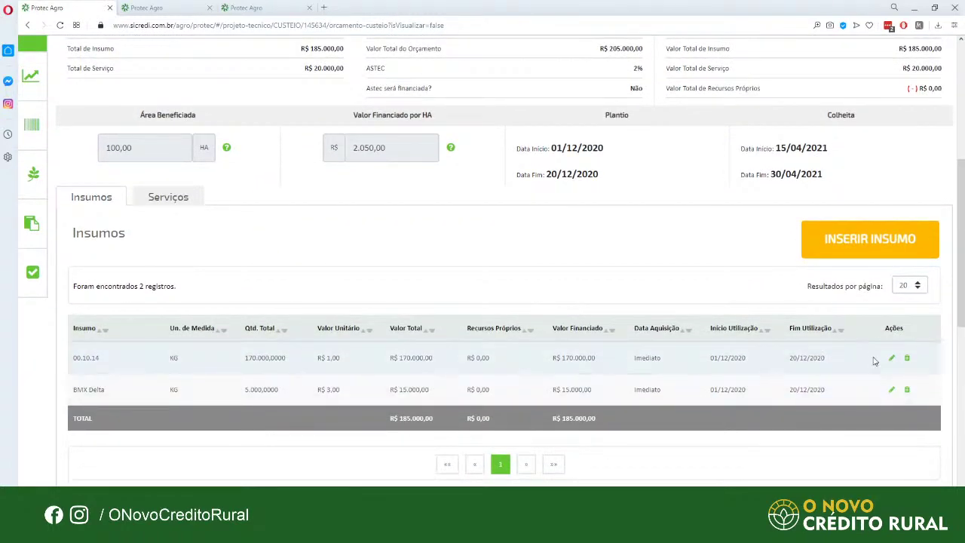
Edit the 00.10.14 input in the budget and set its Início Utilização date to 01/10/2020
{"action": "left_click", "coordinate": [891, 359]}
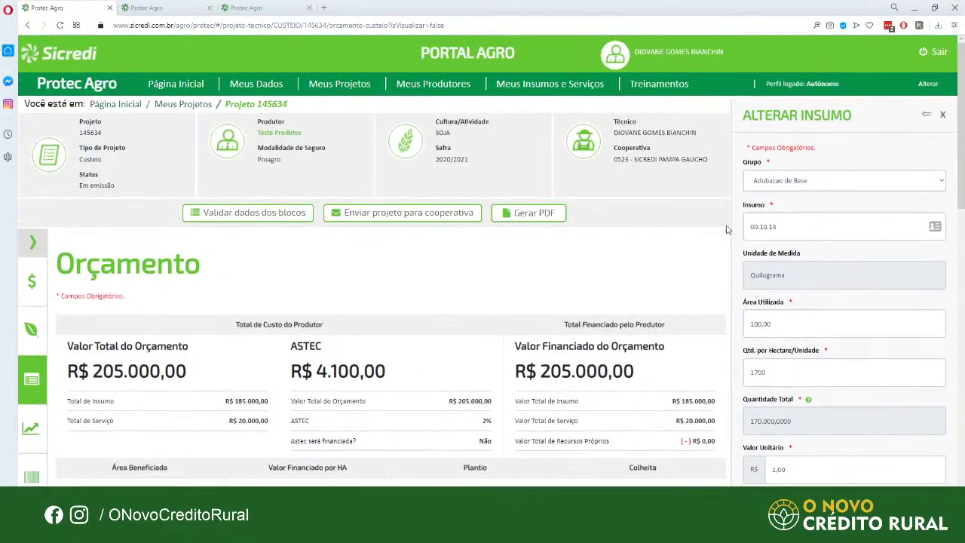
{"action": "left_click", "coordinate": [905, 227]}
{"action": "scroll", "coordinate": [837, 249], "scroll_direction": "down", "scroll_amount": 3}
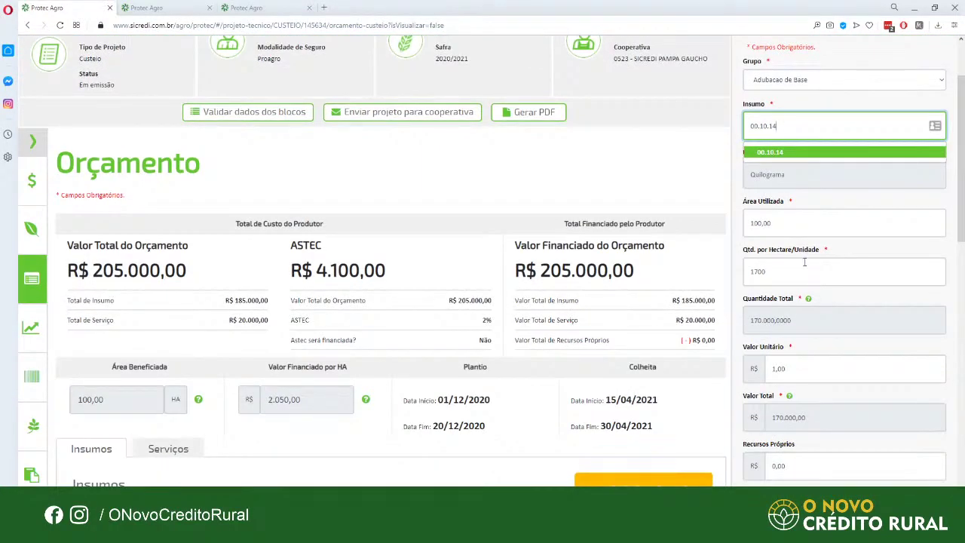
{"action": "left_click", "coordinate": [805, 262]}
{"action": "scroll", "coordinate": [837, 294], "scroll_direction": "down", "scroll_amount": 3}
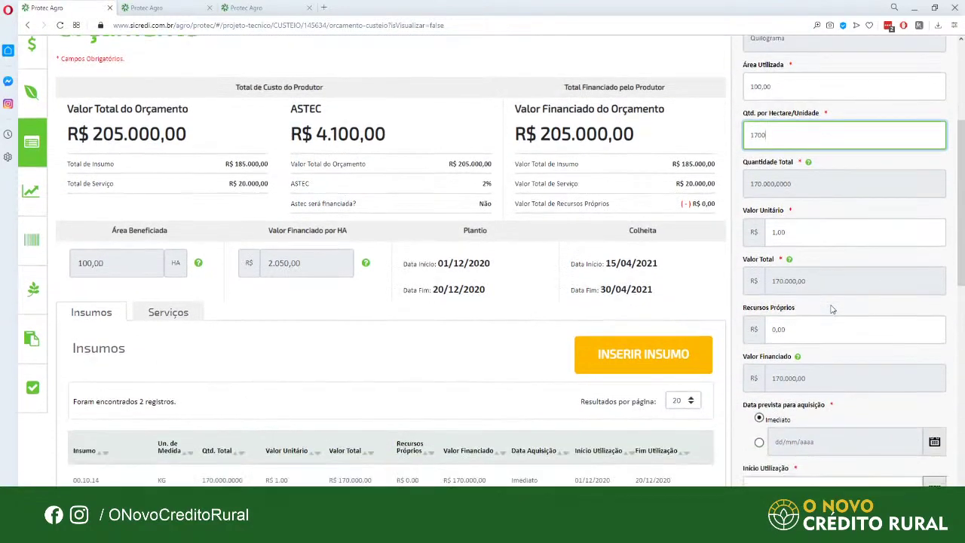
{"action": "scroll", "coordinate": [807, 332], "scroll_direction": "down", "scroll_amount": 3}
{"action": "left_click", "coordinate": [934, 375]}
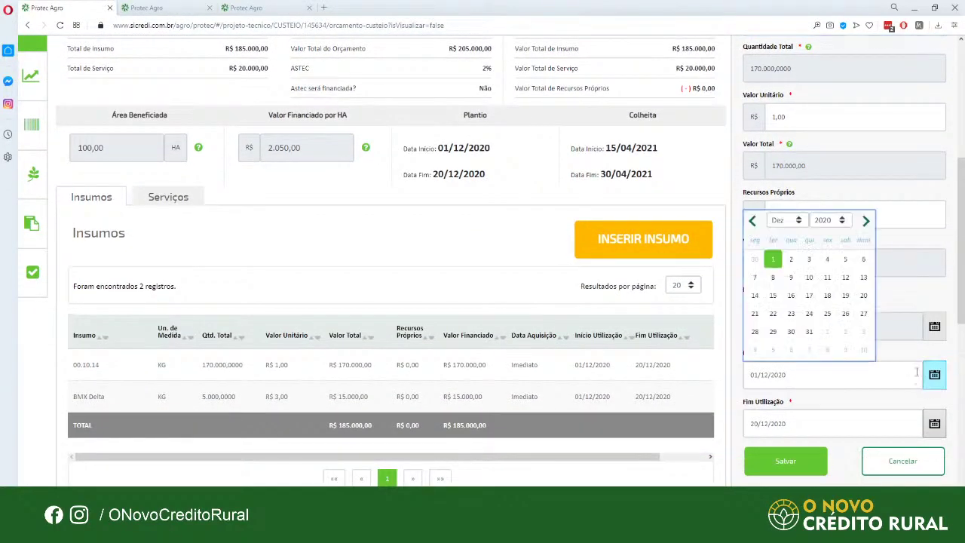
{"action": "left_click", "coordinate": [751, 220]}
{"action": "left_click", "coordinate": [752, 220]}
{"action": "left_click", "coordinate": [752, 220]}
{"action": "left_click", "coordinate": [752, 220]}
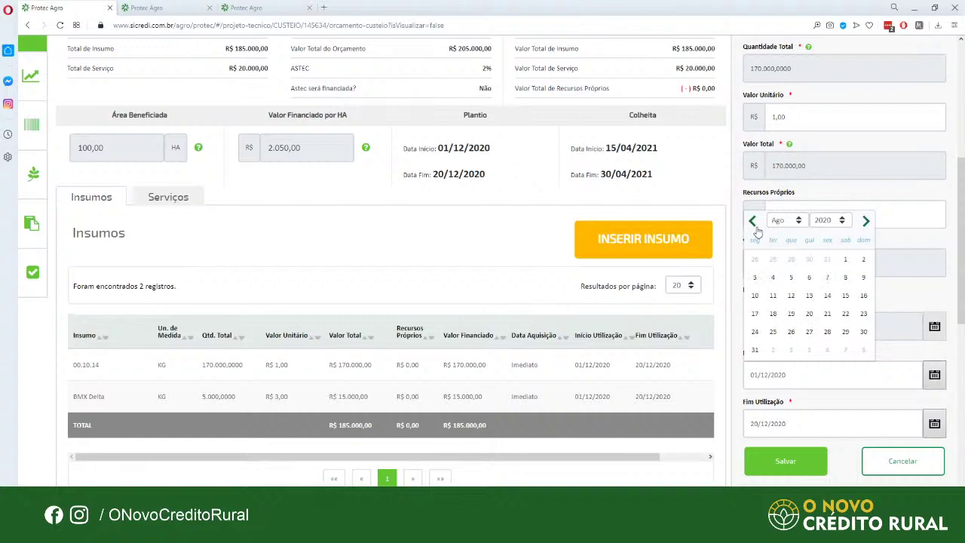
{"action": "left_click", "coordinate": [753, 222]}
{"action": "left_click", "coordinate": [867, 221]}
{"action": "left_click", "coordinate": [866, 222]}
{"action": "left_click", "coordinate": [866, 223]}
{"action": "left_click", "coordinate": [809, 259]}
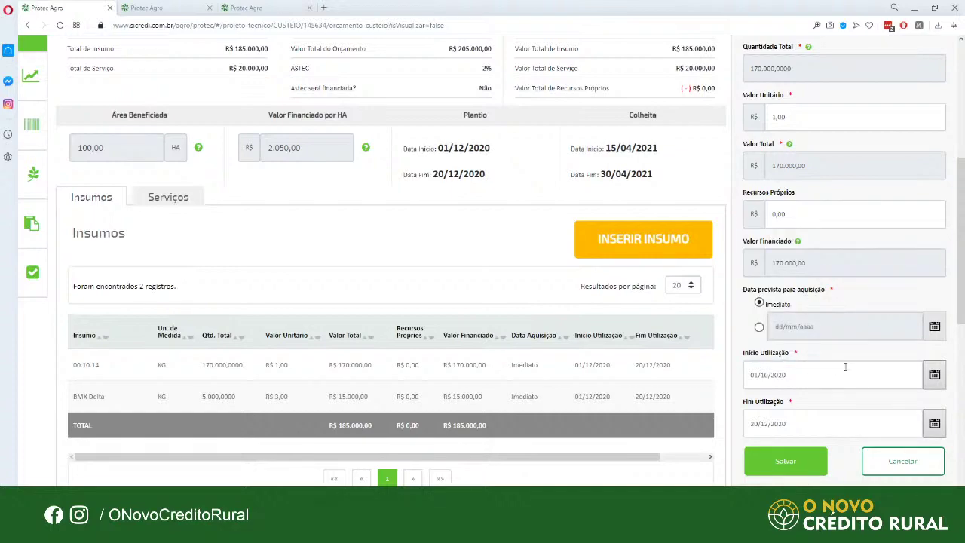
Set the 00.10.14 input's Fim Utilização date to 22/10/2020 and save the record
{"action": "left_click", "coordinate": [934, 425]}
{"action": "left_click", "coordinate": [753, 270]}
{"action": "left_click", "coordinate": [754, 270]}
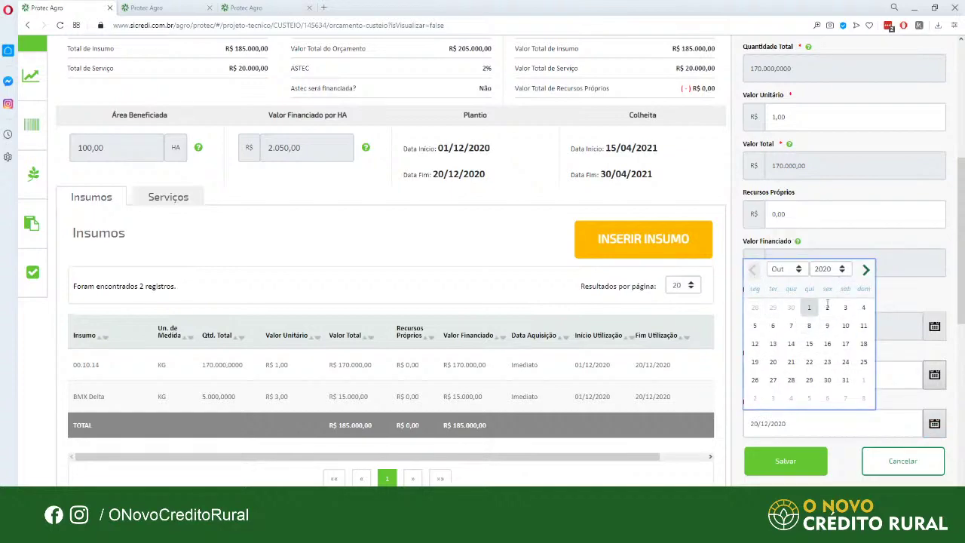
{"action": "left_click", "coordinate": [809, 362]}
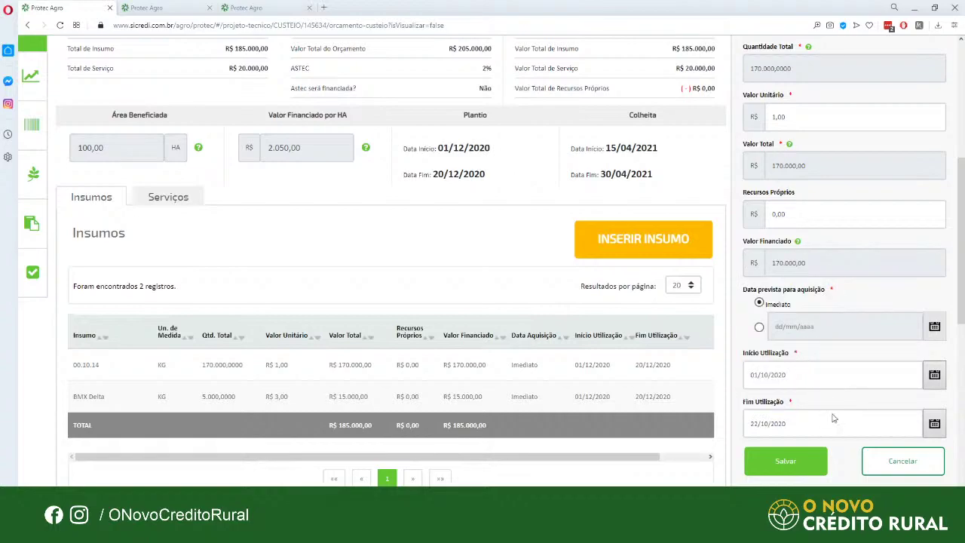
{"action": "left_click", "coordinate": [791, 472]}
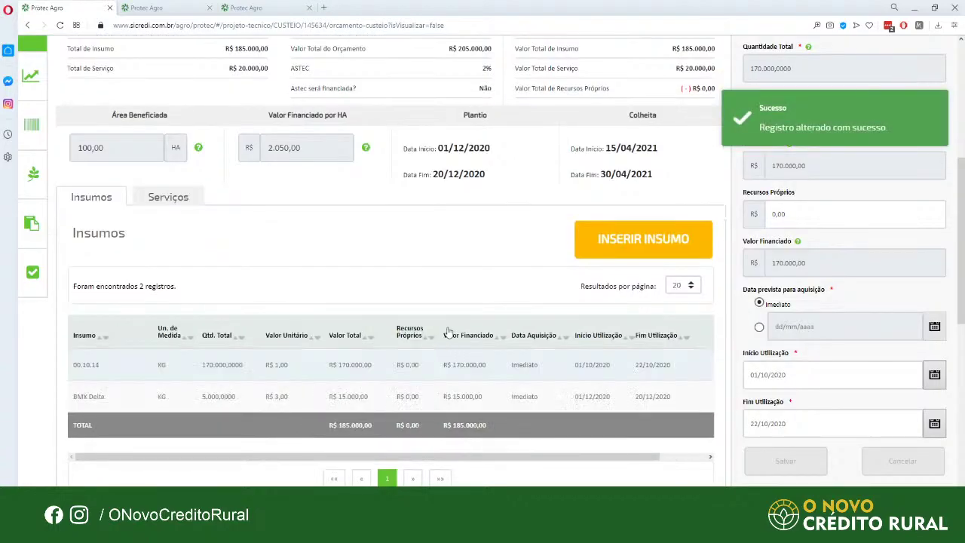
Validate the data of all the project's blocks with the changed input dates
{"action": "scroll", "coordinate": [317, 308], "scroll_direction": "down", "scroll_amount": 1}
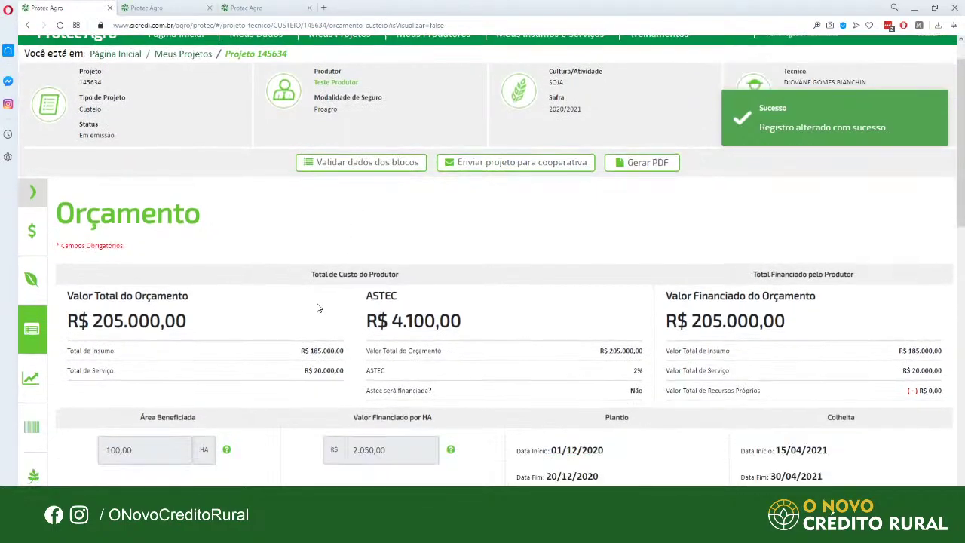
{"action": "scroll", "coordinate": [281, 279], "scroll_direction": "down", "scroll_amount": 1}
{"action": "scroll", "coordinate": [325, 241], "scroll_direction": "up", "scroll_amount": 2}
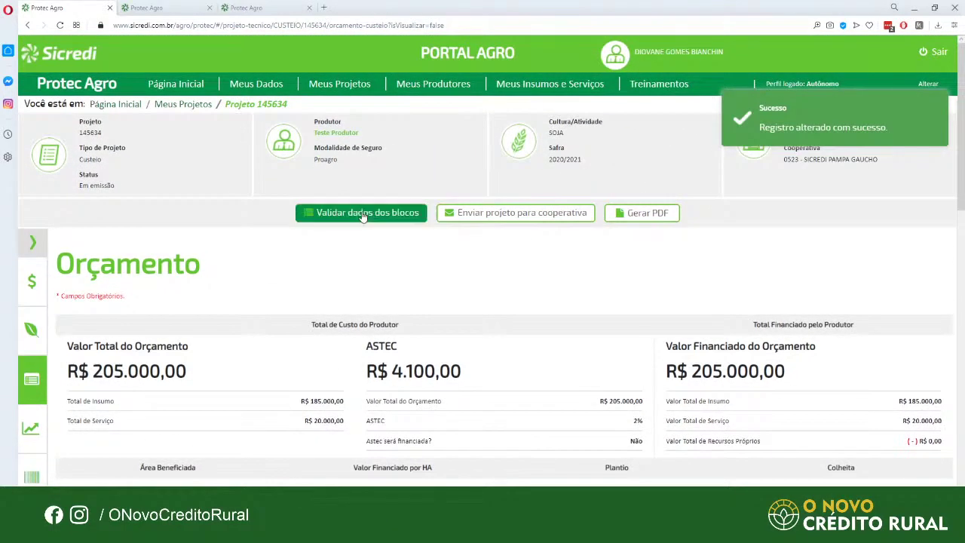
{"action": "left_click", "coordinate": [363, 214]}
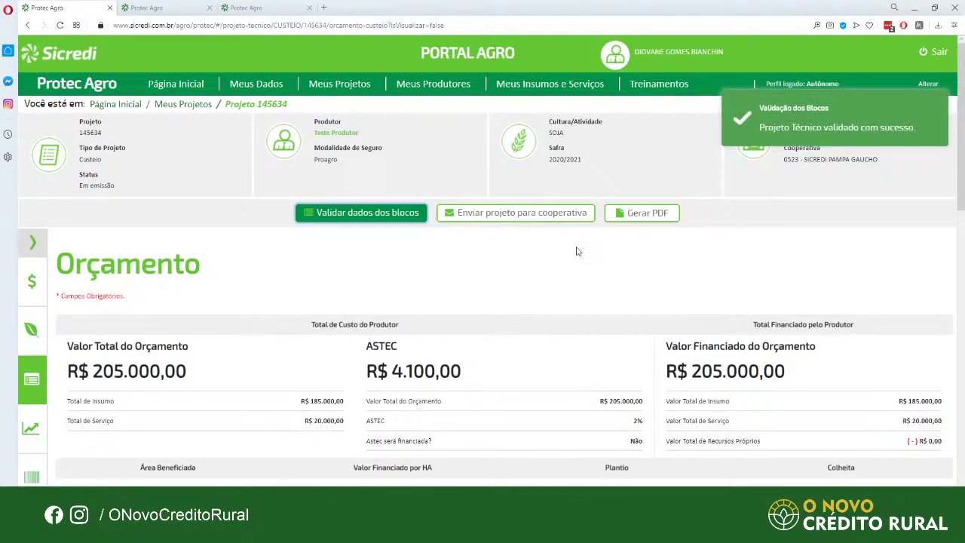
Review the harvest end date in the Orçamento summary and move on to the Insumos section
{"action": "scroll", "coordinate": [683, 301], "scroll_direction": "down", "scroll_amount": 1}
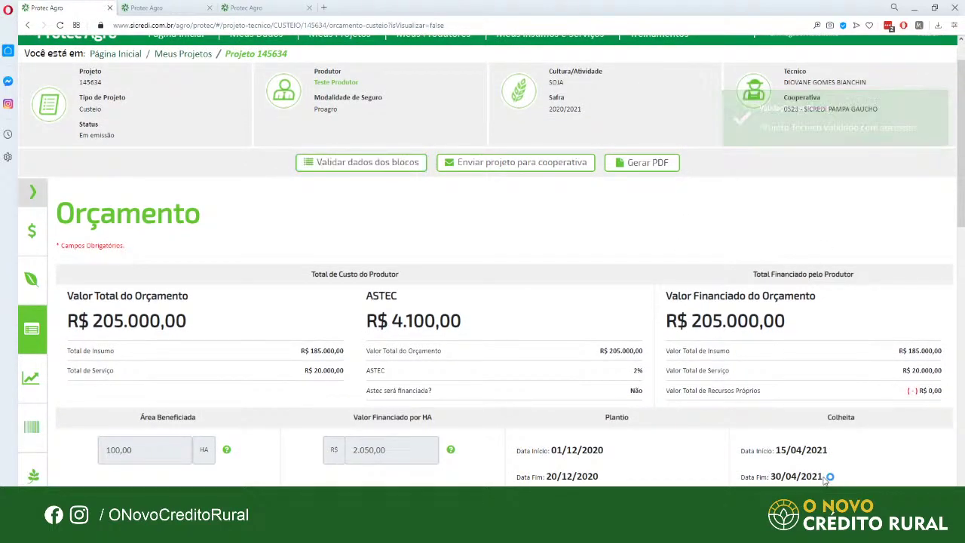
{"action": "scroll", "coordinate": [827, 475], "scroll_direction": "down", "scroll_amount": 1}
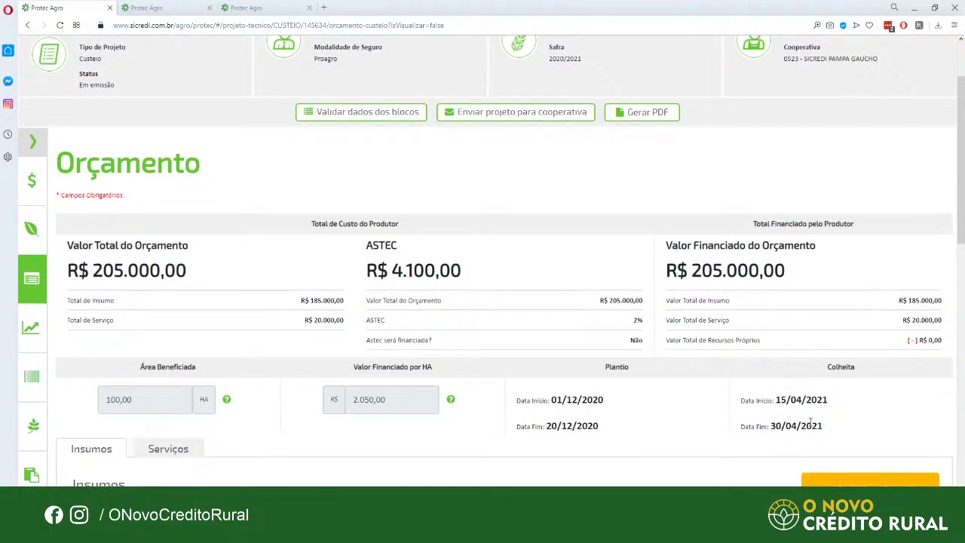
{"action": "left_click_drag", "start_coordinate": [827, 432], "coordinate": [749, 425]}
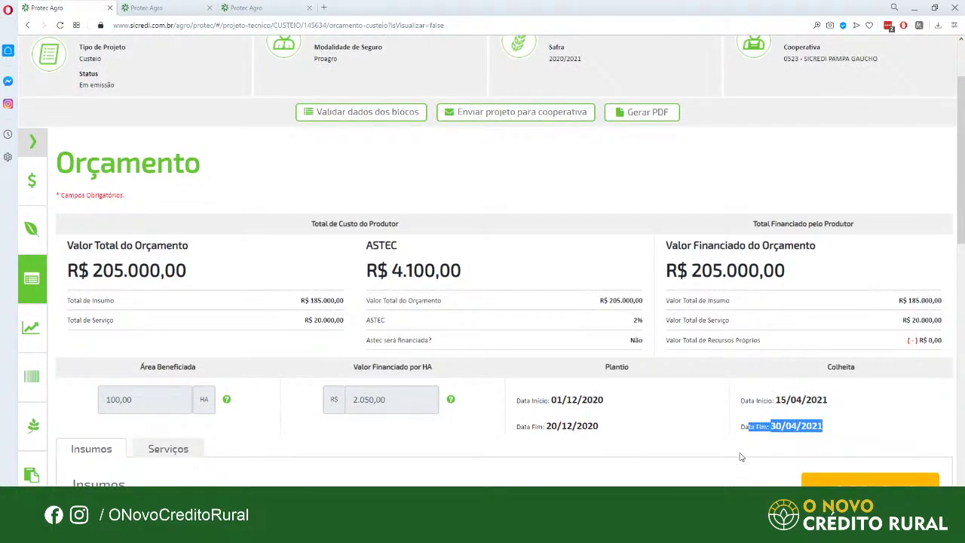
{"action": "left_click", "coordinate": [791, 449]}
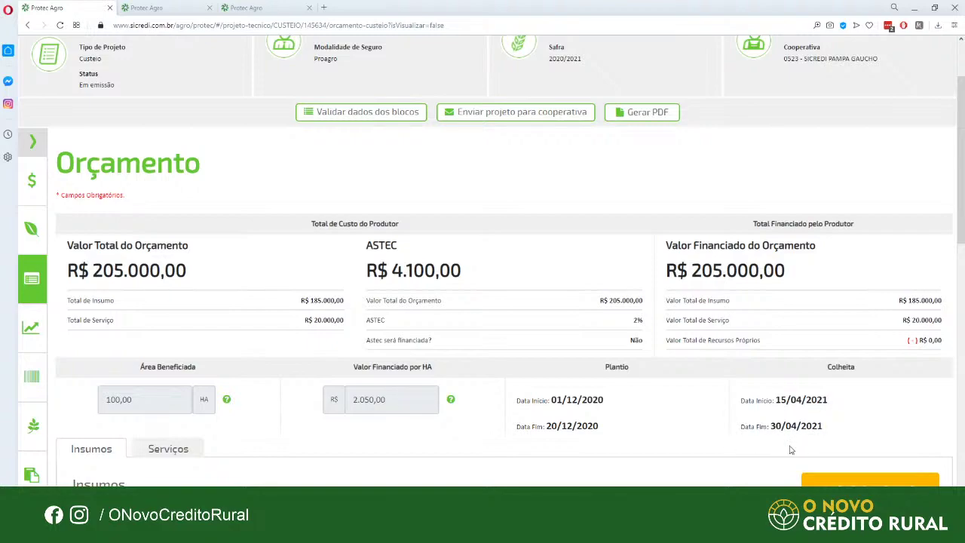
{"action": "scroll", "coordinate": [209, 450], "scroll_direction": "down", "scroll_amount": 2}
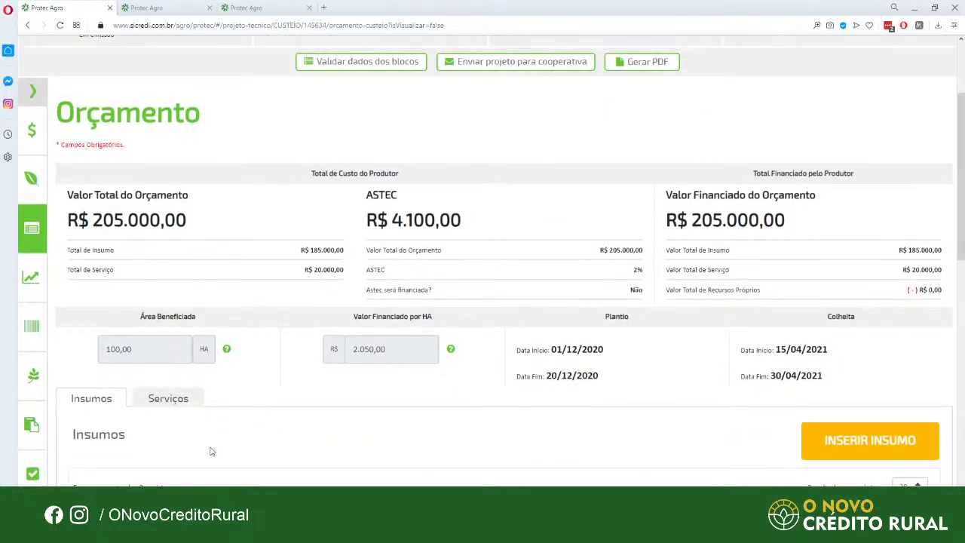